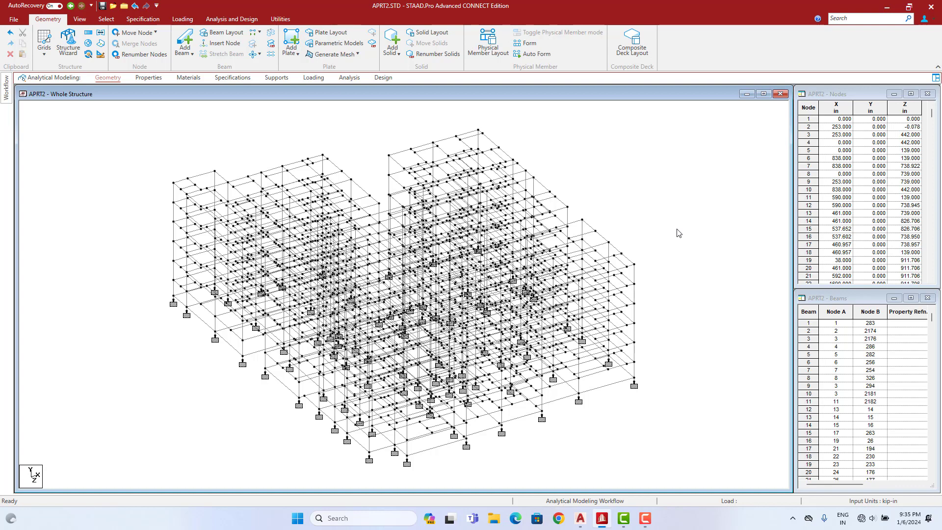
- Switch to AutoCAD and examine the floor plans and the column and beam centreline layouts of the building
left_click(580, 518)
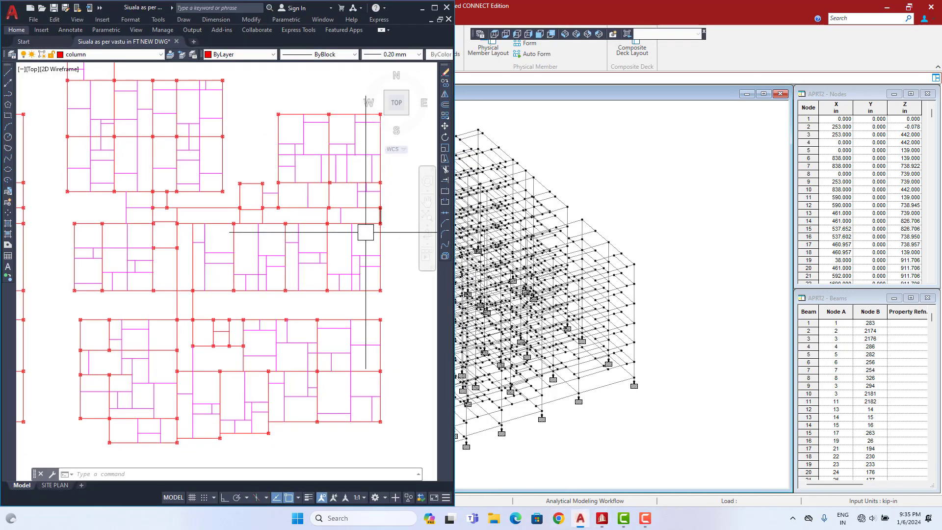
scroll(331, 252, "down", 3)
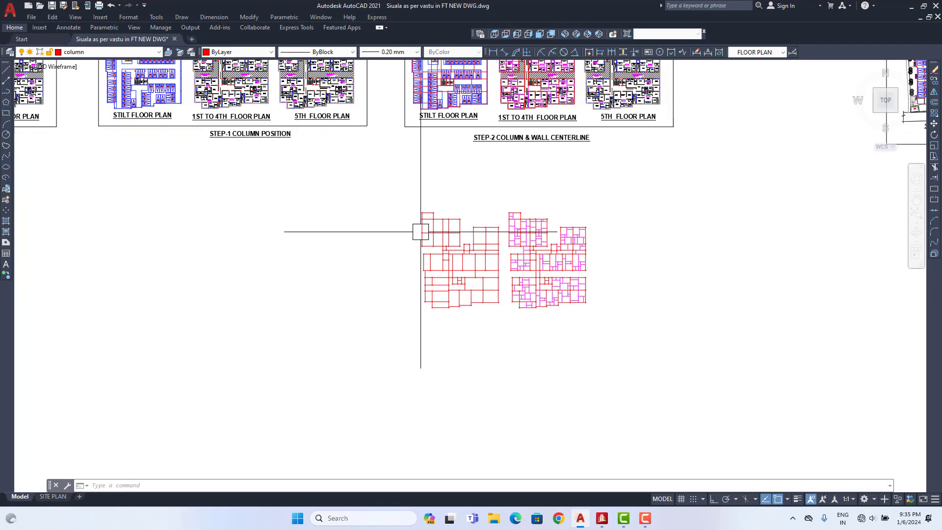
left_click(434, 8)
middle_click_drag(508, 251, 487, 334)
scroll(464, 150, "up", 4)
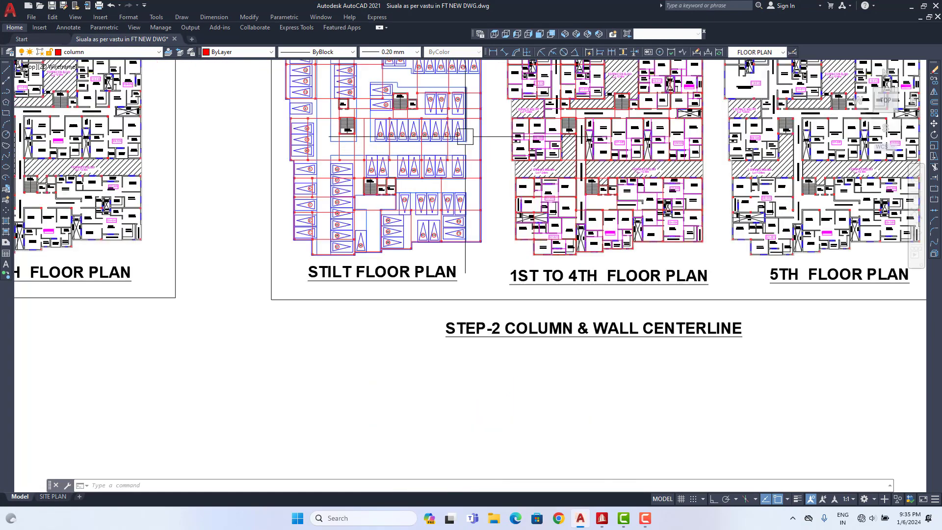
scroll(467, 151, "up", 3)
scroll(545, 280, "down", 8)
scroll(510, 235, "up", 4)
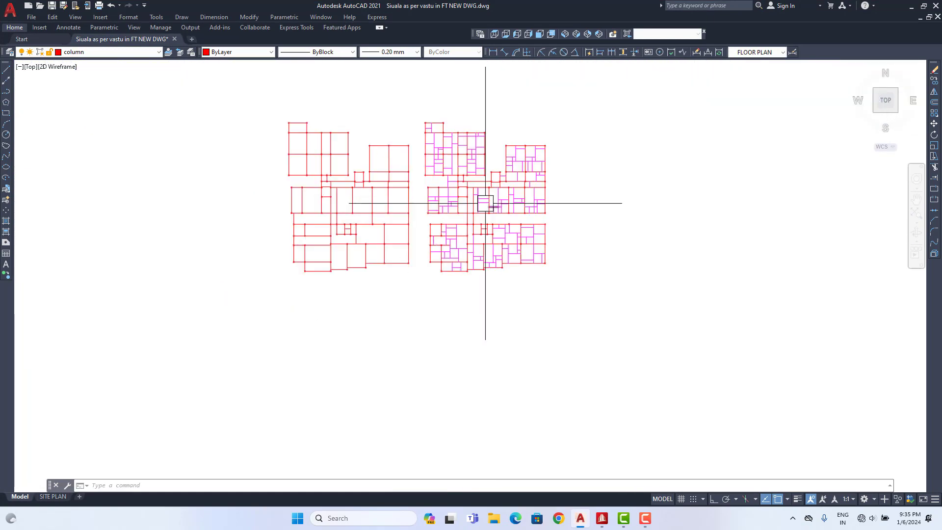
middle_click_drag(490, 204, 472, 277)
scroll(472, 277, "up", 2)
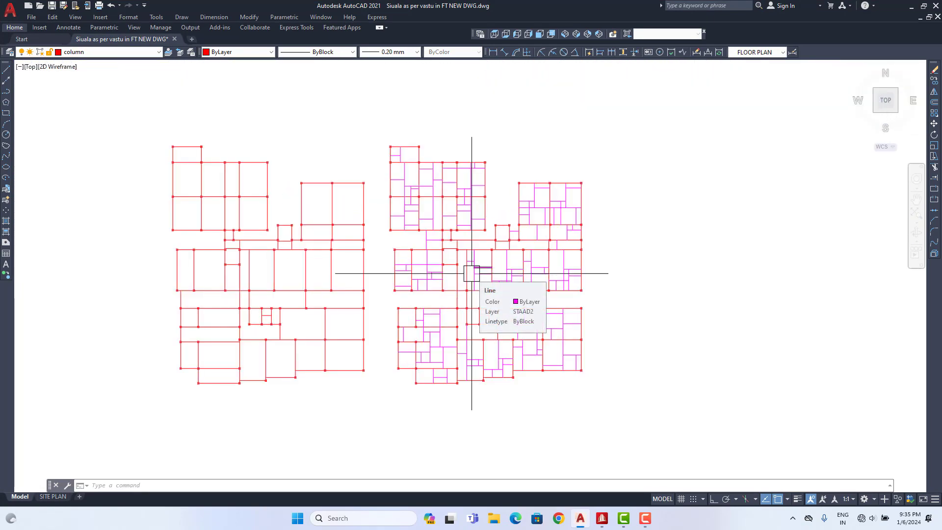
- Switch back to STAAD.Pro and start defining a rectangular concrete section property for the whole structure
left_click(601, 518)
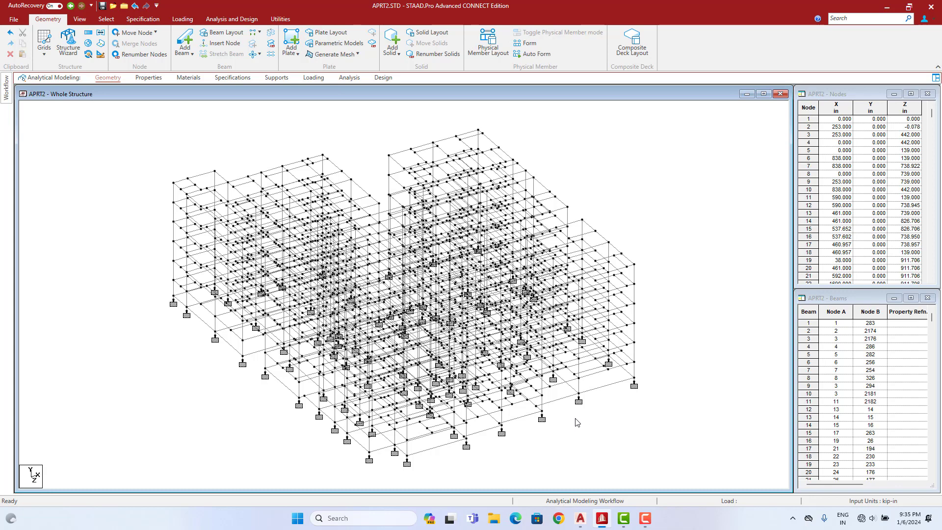
scroll(577, 423, "up", 2)
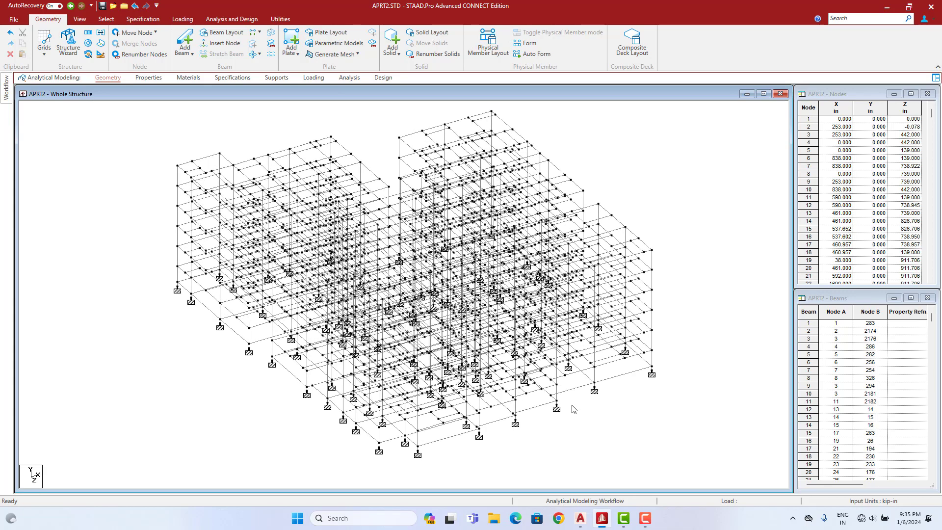
middle_click_drag(571, 406, 569, 424)
scroll(569, 425, "up", 1)
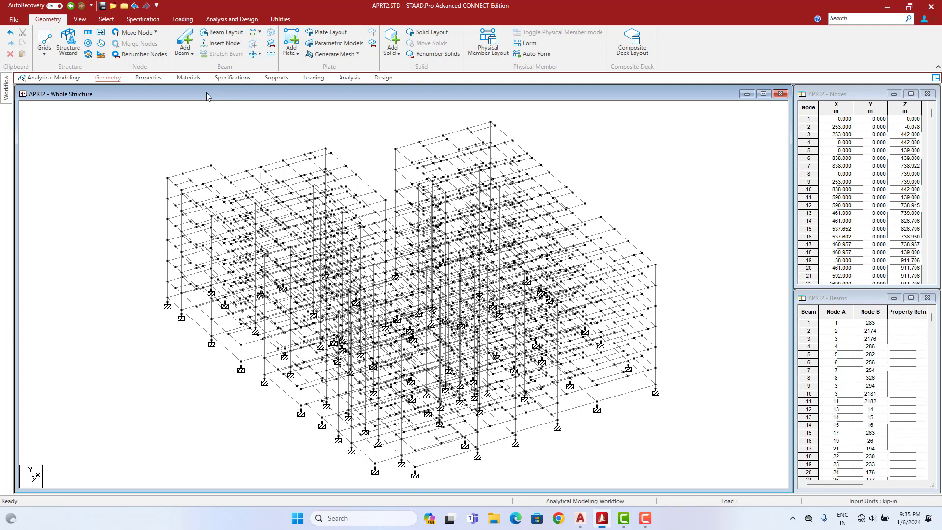
left_click(149, 78)
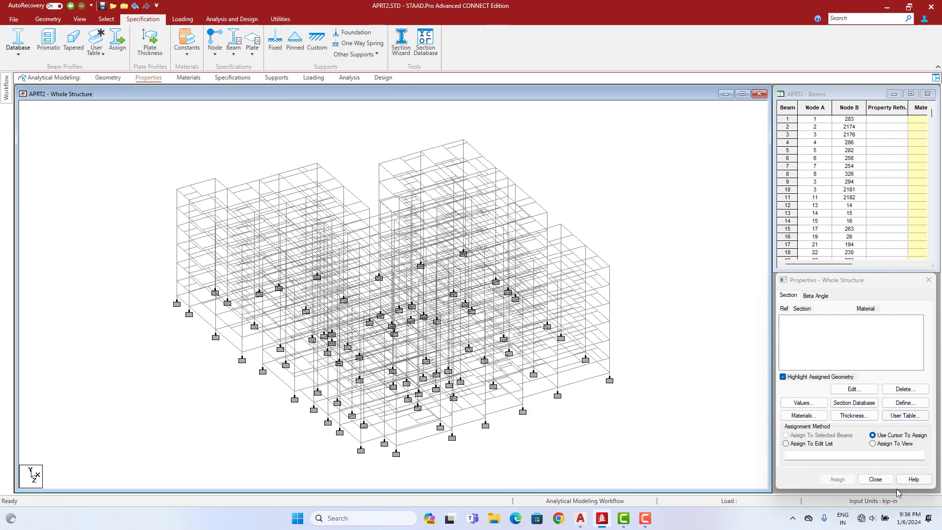
left_click(908, 404)
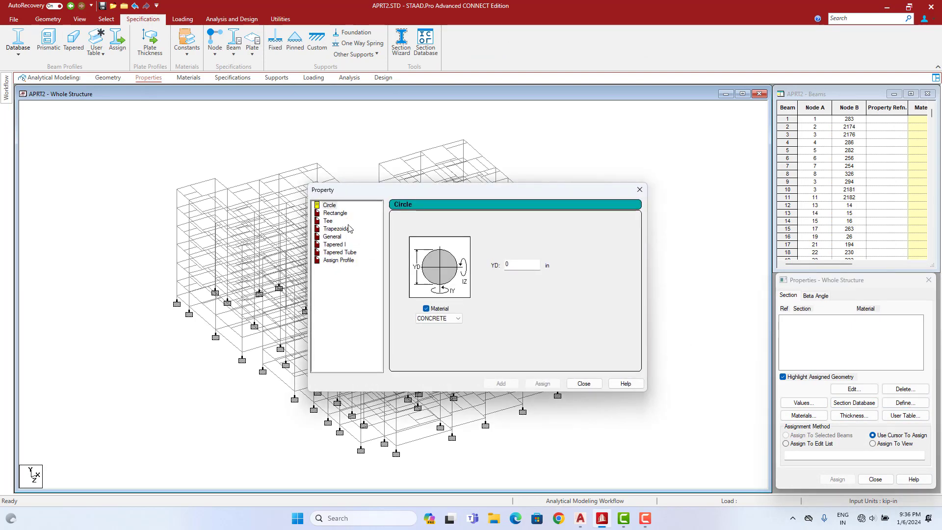
left_click(336, 214)
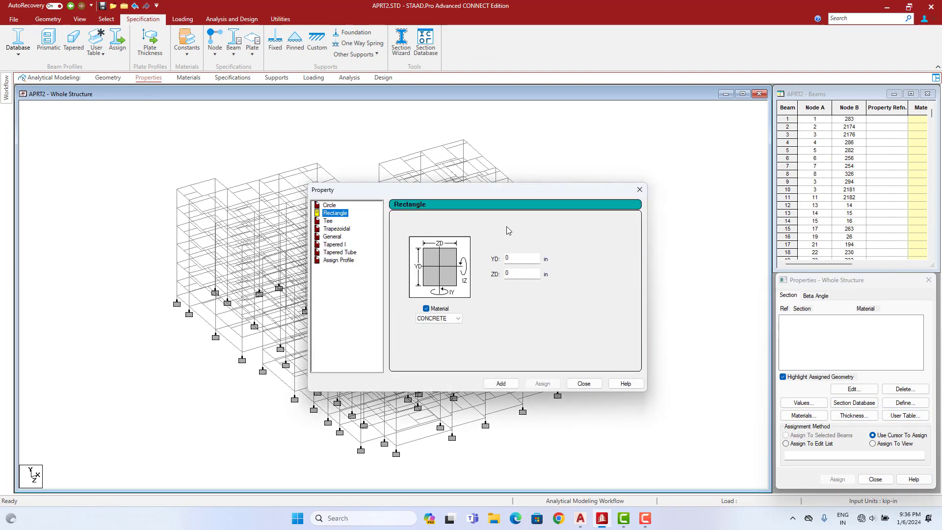
left_click_drag(497, 194, 625, 164)
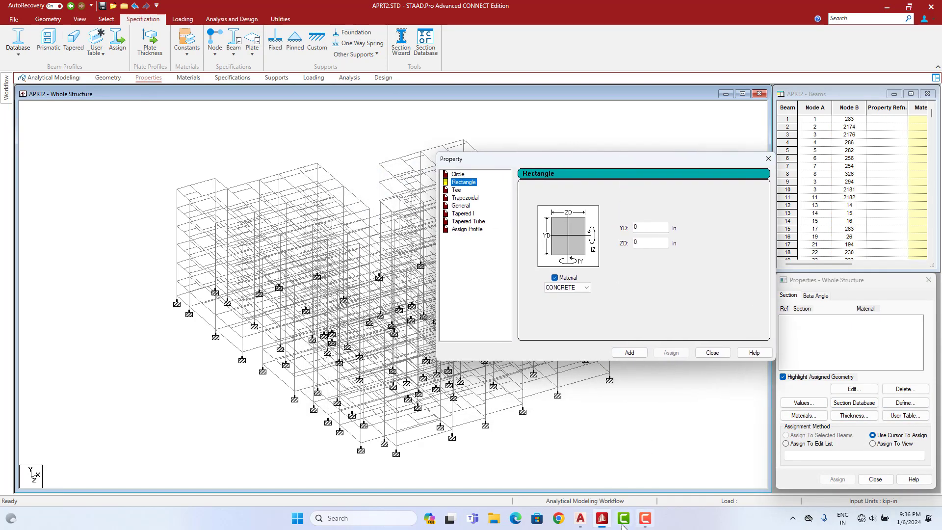
- Switch to AutoCAD and examine the column positions and centrelines on the stilt and 1st to 4th floor plans
left_click(582, 523)
middle_click_drag(396, 257, 450, 323)
scroll(445, 251, "up", 4)
scroll(445, 250, "down", 9)
scroll(408, 229, "up", 10)
middle_click_drag(419, 357, 481, 290)
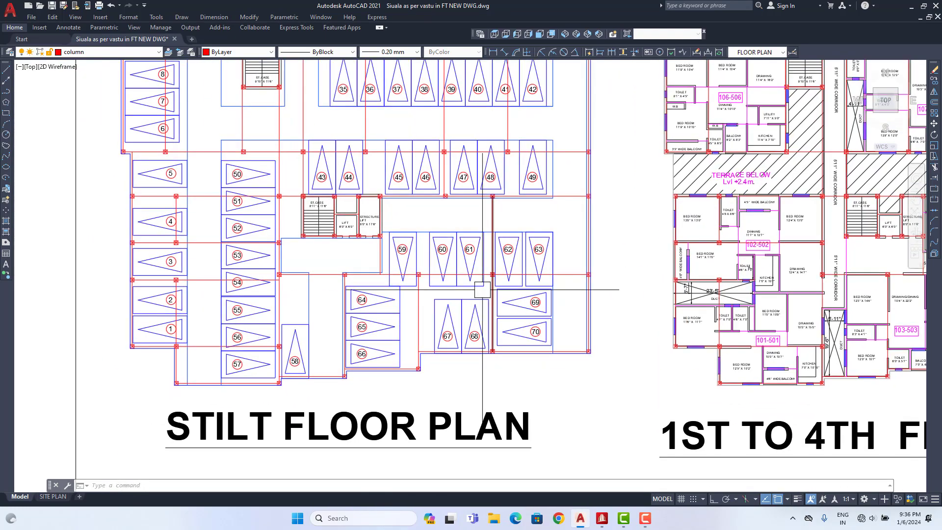
middle_click_drag(380, 242, 380, 393)
scroll(369, 260, "down", 5)
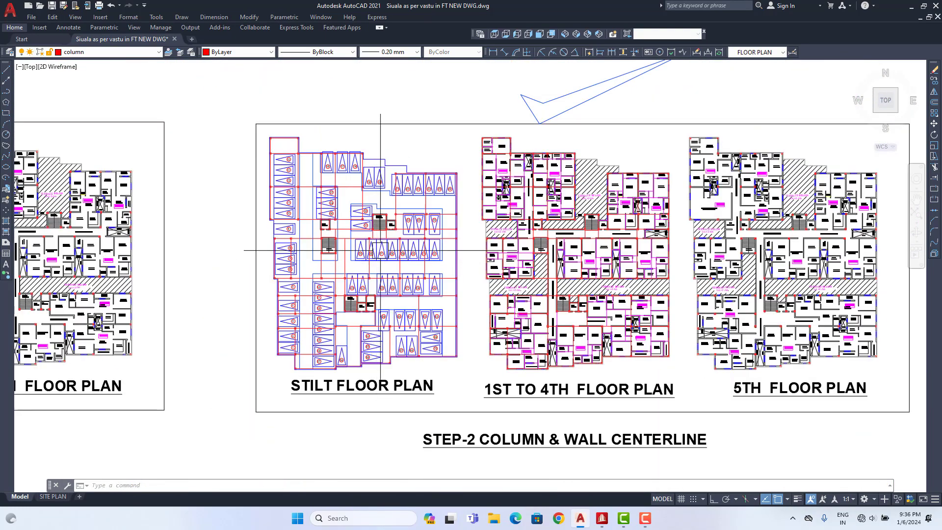
middle_click_drag(381, 248, 376, 296)
scroll(353, 243, "up", 5)
scroll(381, 227, "down", 3)
mouse_move(431, 394)
middle_mouse_down()
mouse_move(442, 286)
mouse_move(423, 222)
middle_mouse_up()
scroll(424, 293, "up", 2)
scroll(420, 427, "down", 2)
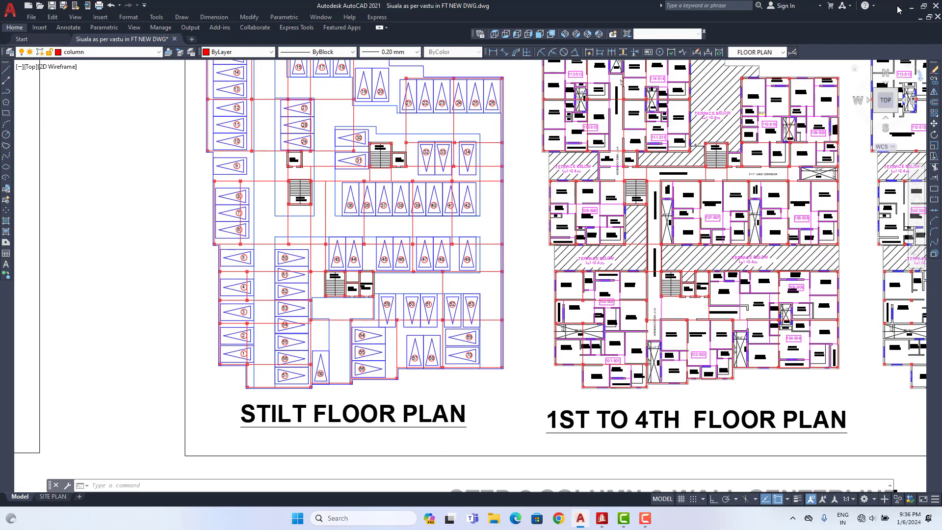
- Return to STAAD.Pro and add a rectangular concrete section with YD 12 in and ZD 10 in
left_click(910, 7)
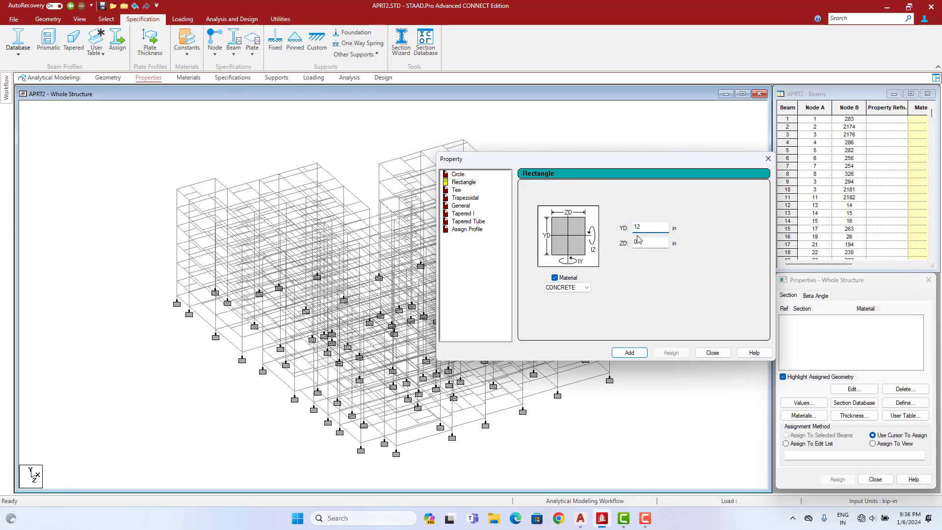
key("Tab")
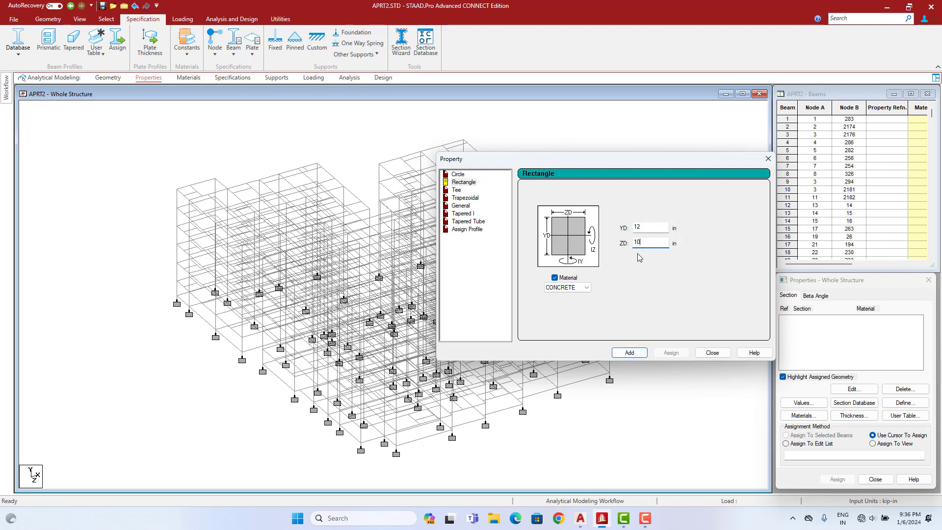
left_click(630, 352)
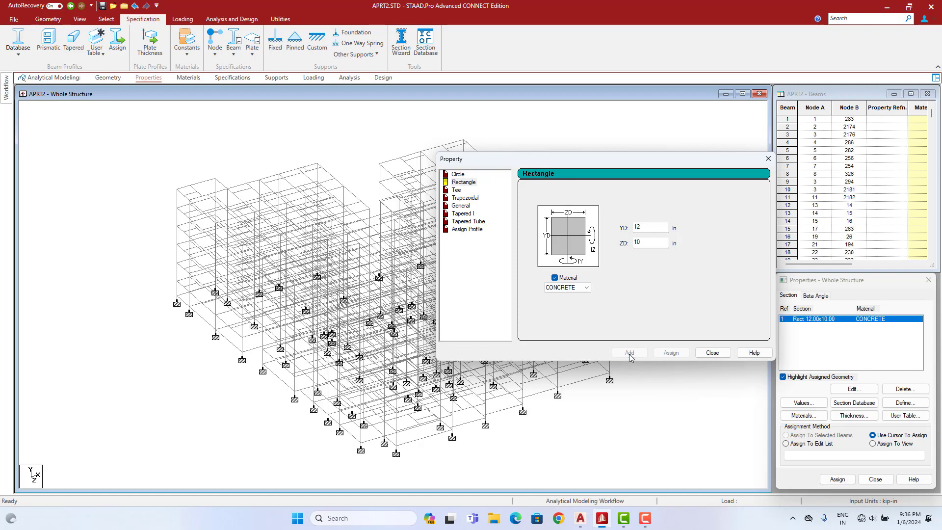
left_click(712, 352)
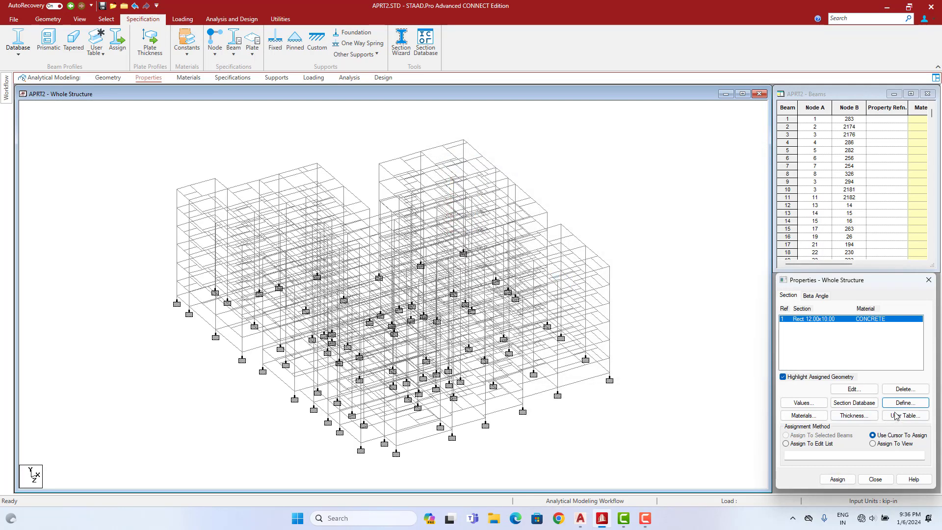
- Add a second rectangular concrete section, also with YD 12 in and ZD 10 in
left_click(887, 401)
left_click(335, 213)
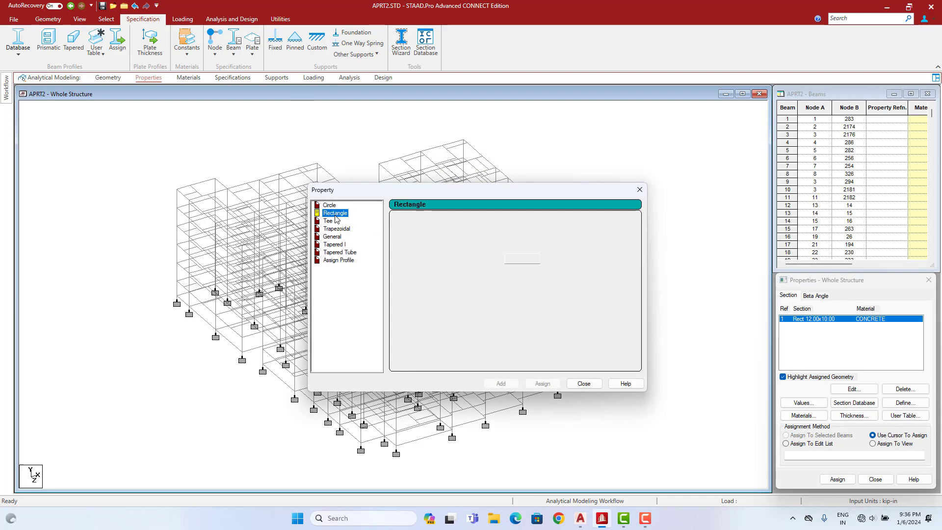
left_click(509, 259)
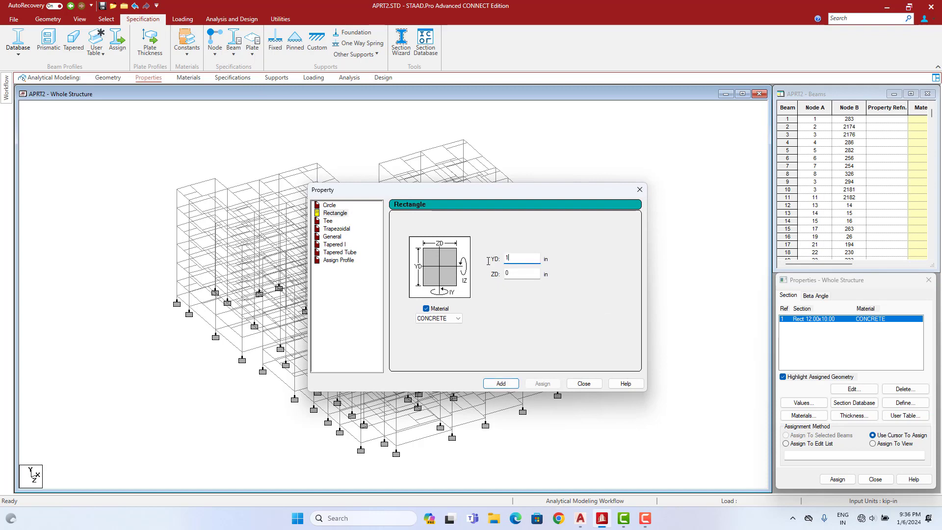
key("Tab")
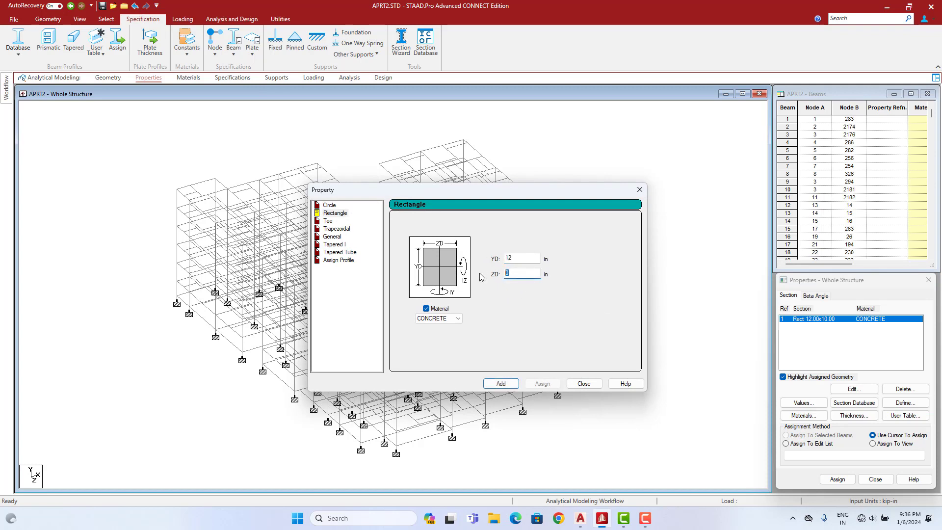
left_click(500, 383)
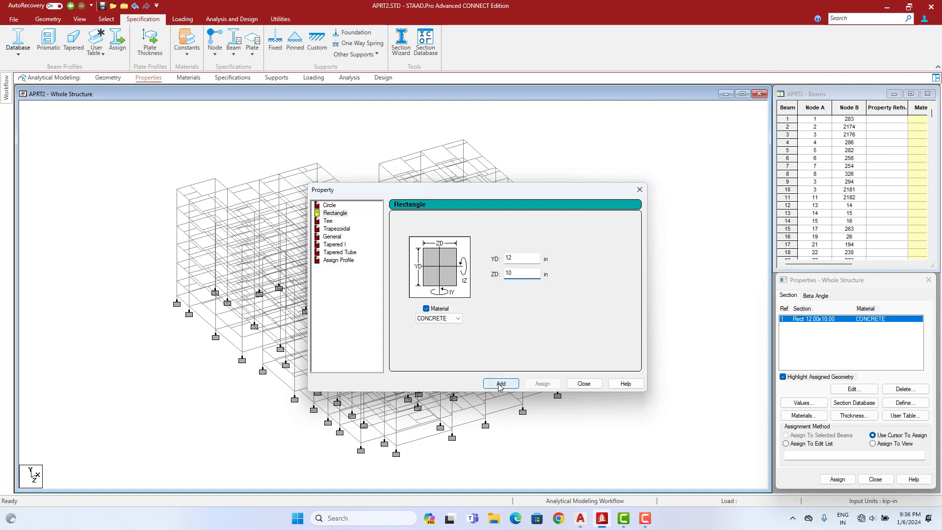
left_click(584, 383)
- Change the YD dimension of the second rectangular section to 15 in
left_click(815, 319)
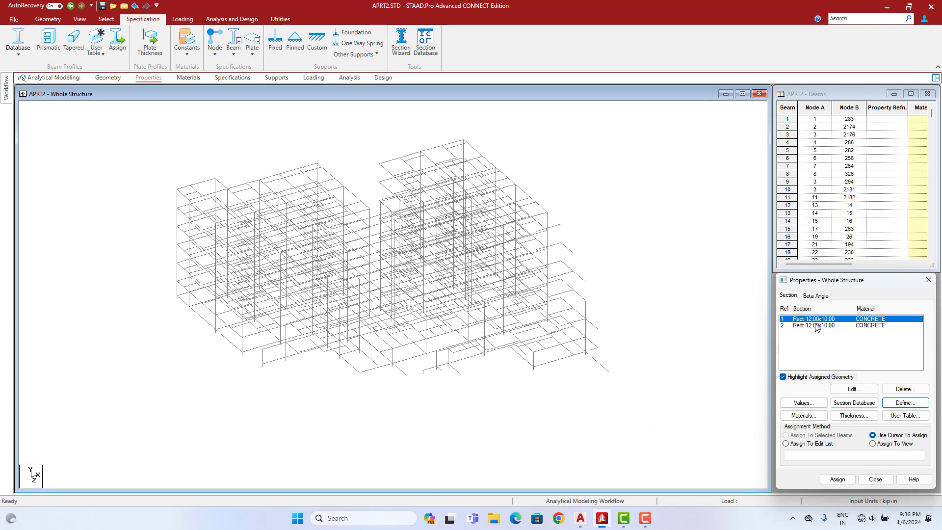
left_click(815, 324)
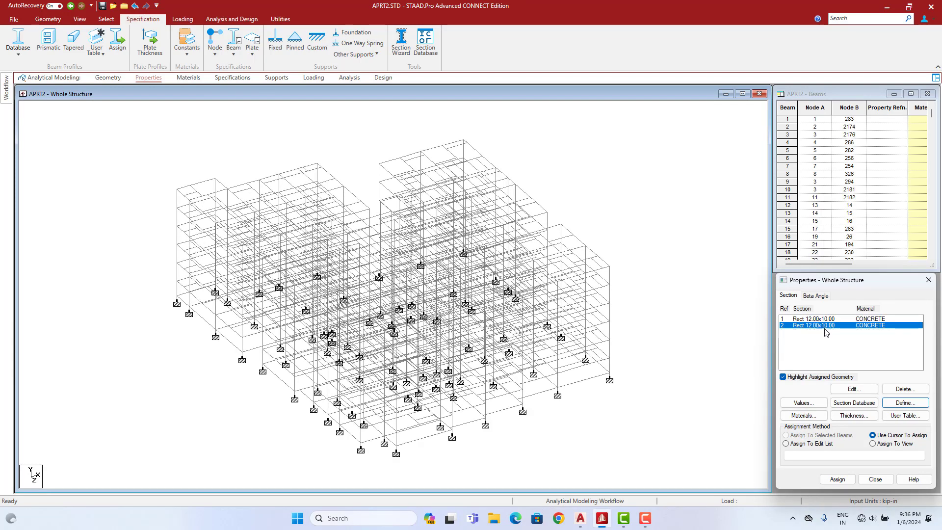
left_click(854, 388)
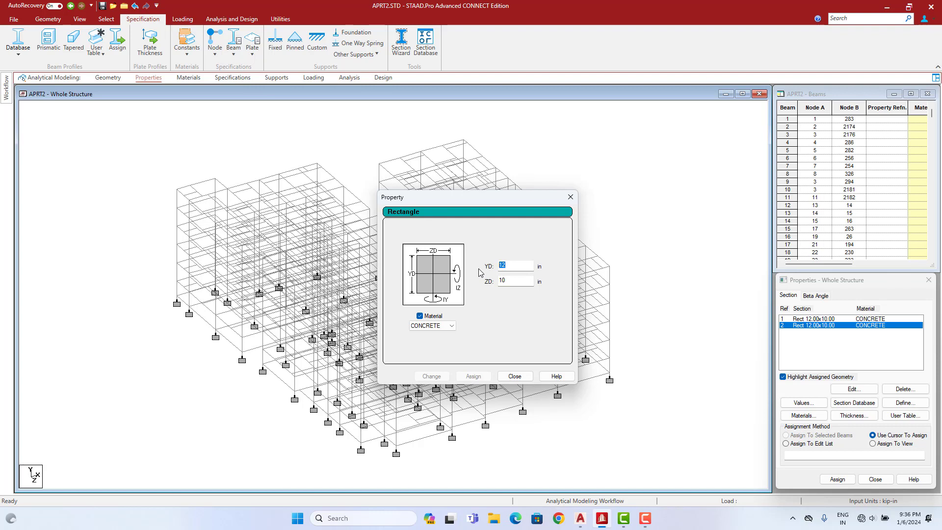
type("15")
left_click(431, 376)
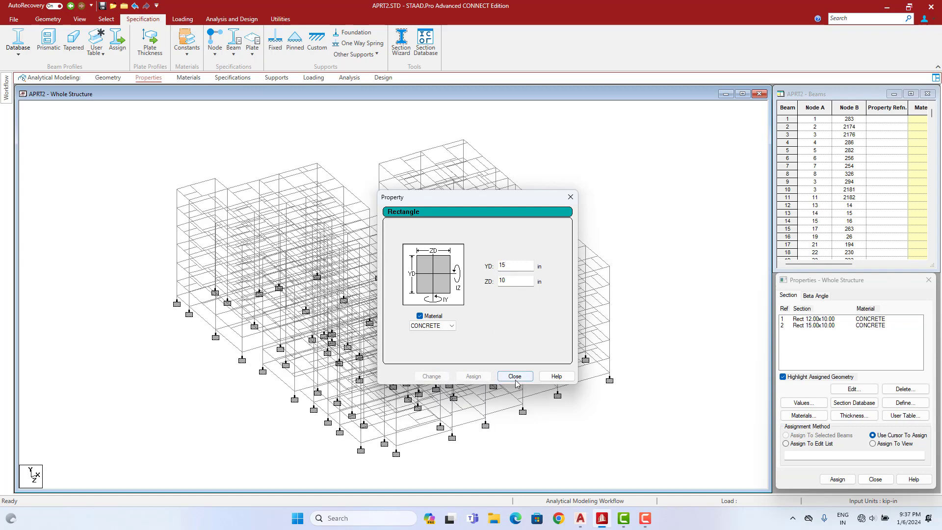
left_click(515, 376)
- Review the two defined sections, check the dimensions of section 1, and leave section 1 selected
left_click(817, 320)
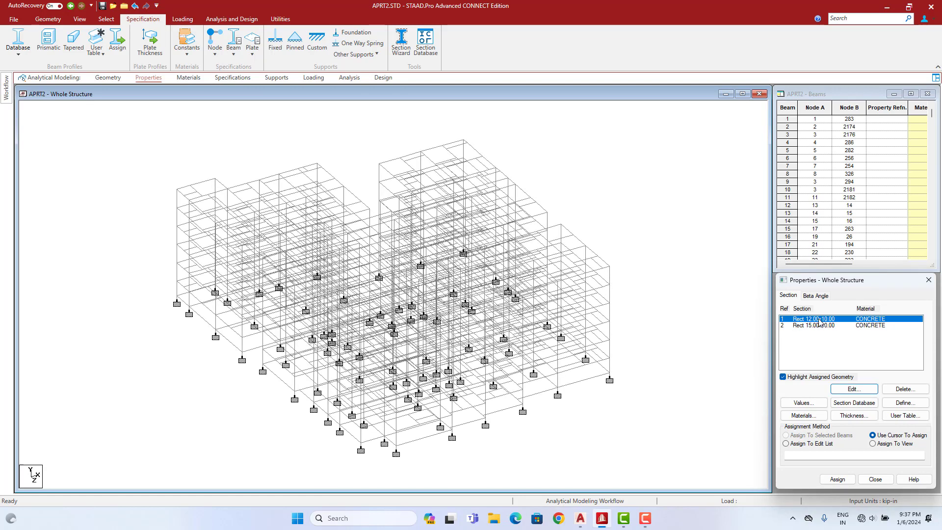
left_click(818, 326)
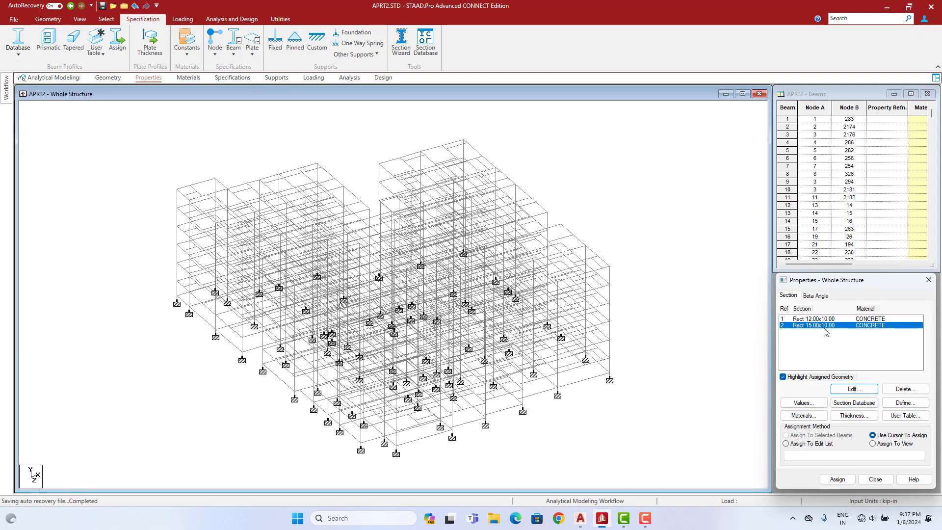
left_click(817, 318)
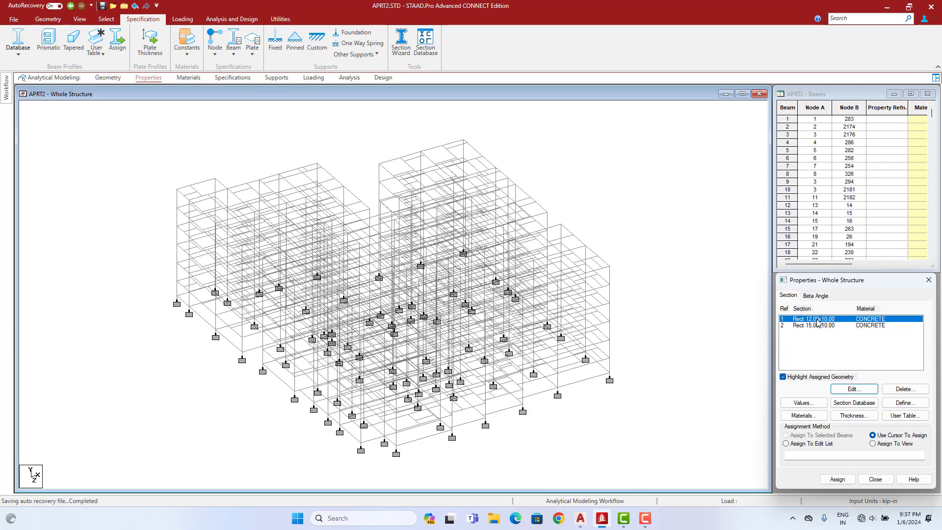
left_click(854, 389)
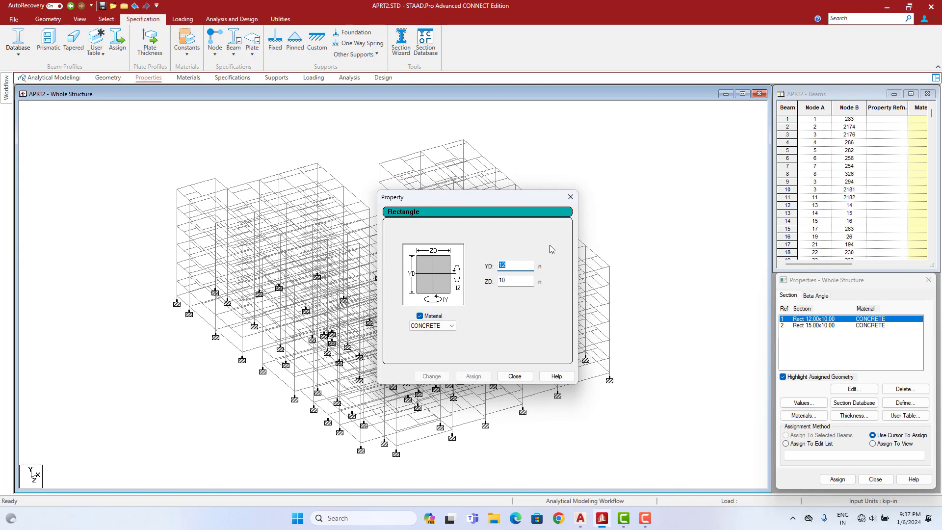
left_click(570, 197)
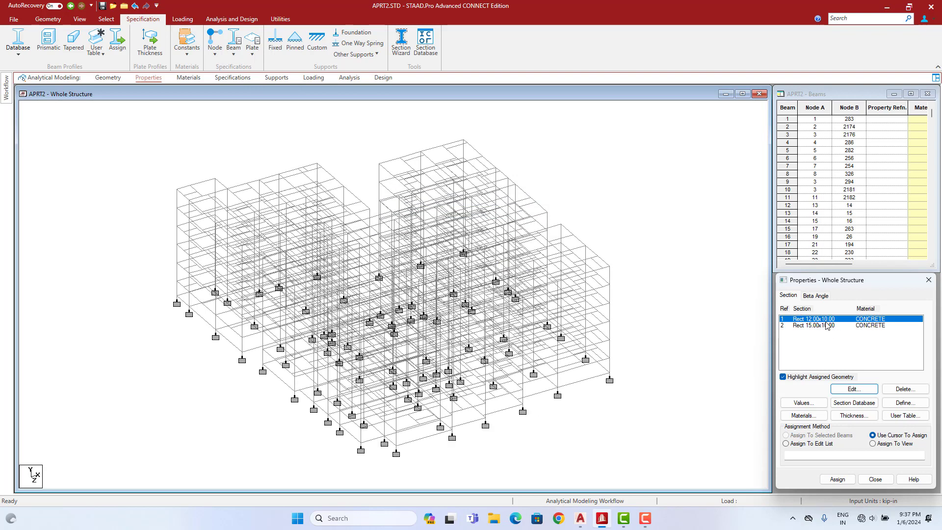
left_click(638, 223)
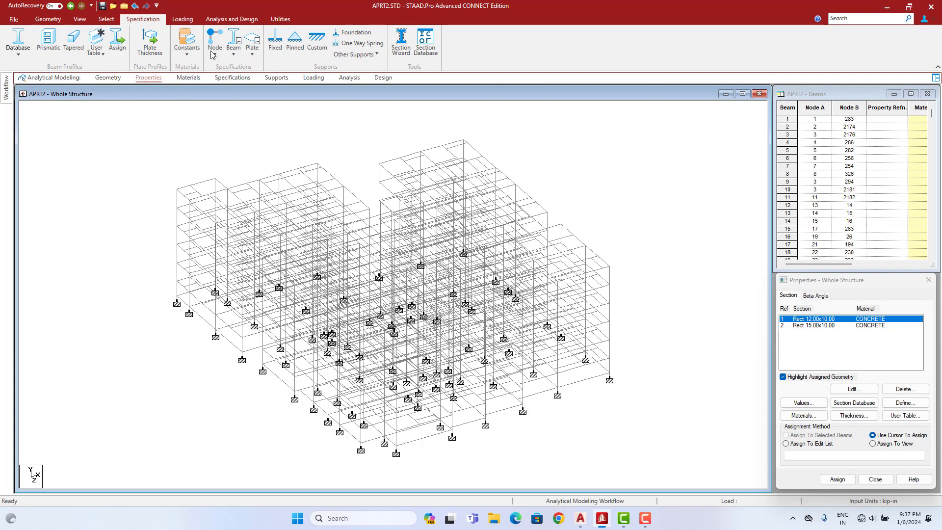
- Select all beams of the structure that run parallel to the Y axis
left_click(107, 20)
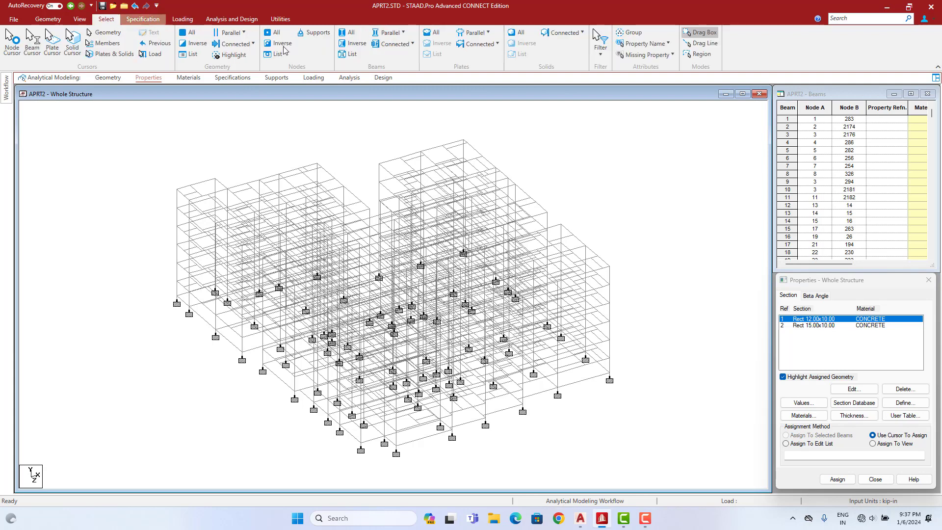
left_click(393, 33)
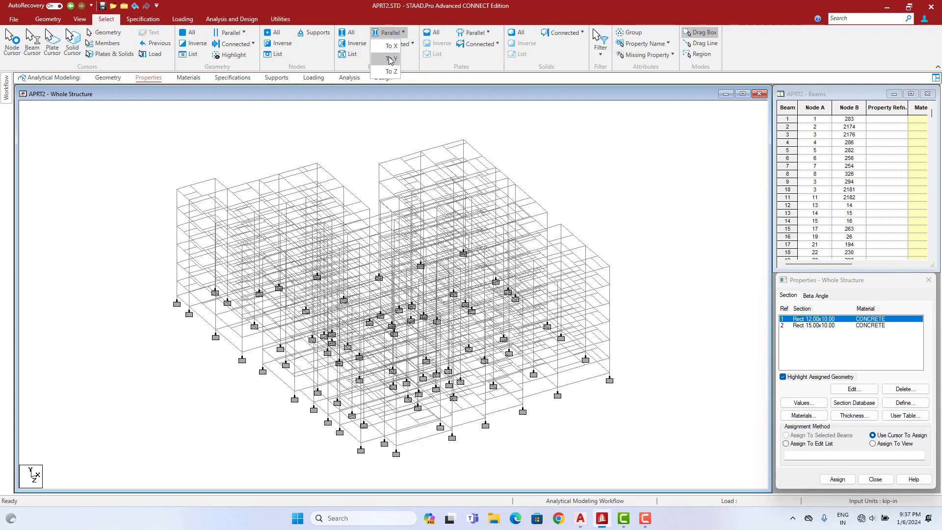
left_click(389, 57)
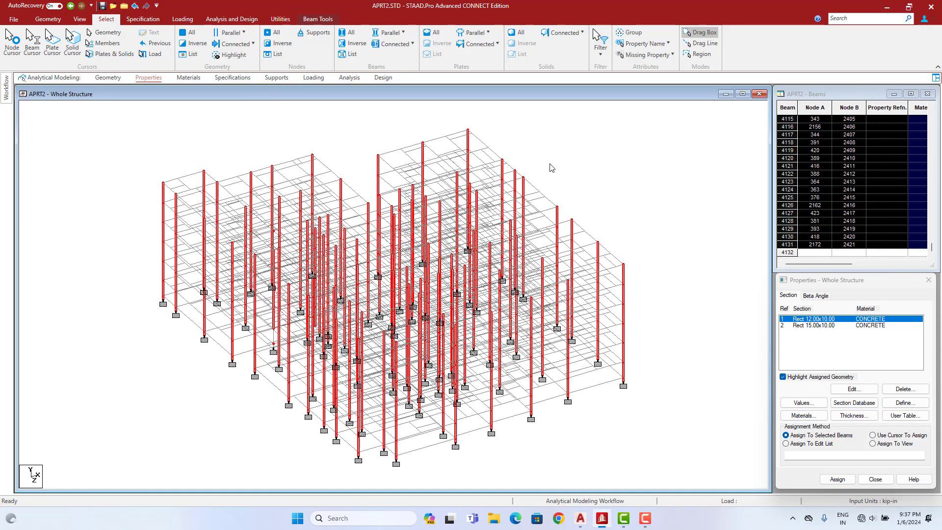
- Examine the selected vertical members and their base ends up close and from different viewing angles
key("Up")
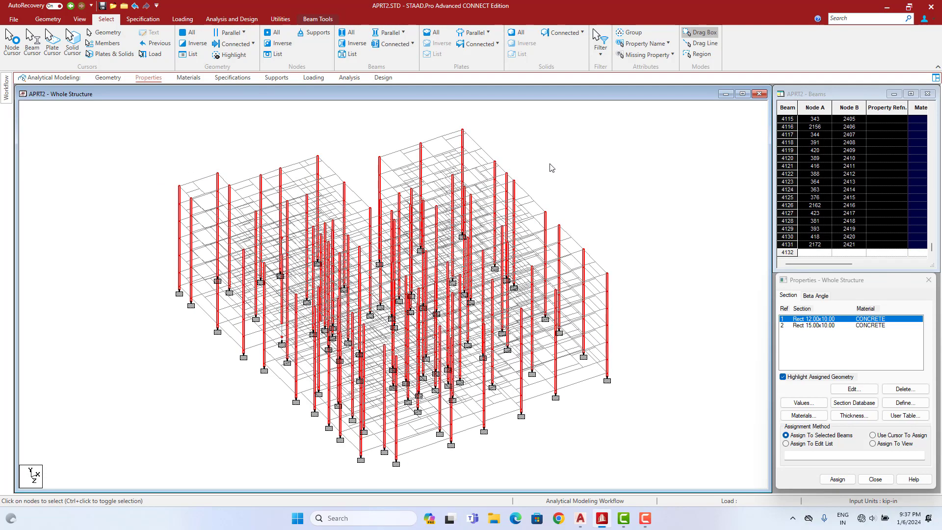
scroll(381, 360, "up", 5)
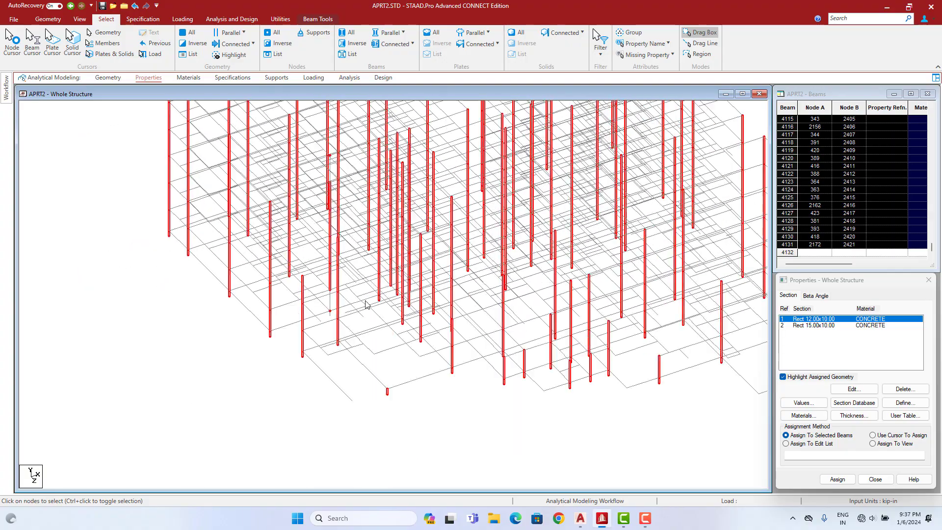
scroll(326, 308, "up", 3)
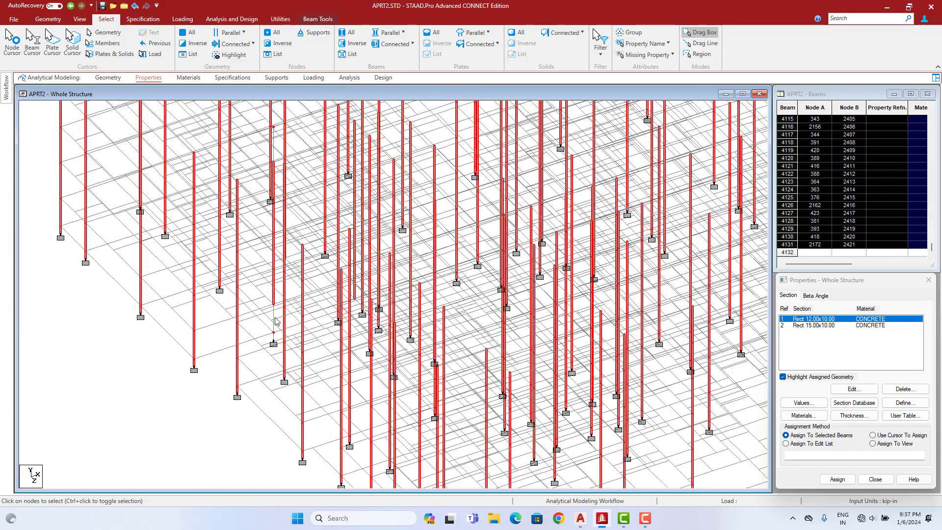
scroll(378, 286, "up", 3)
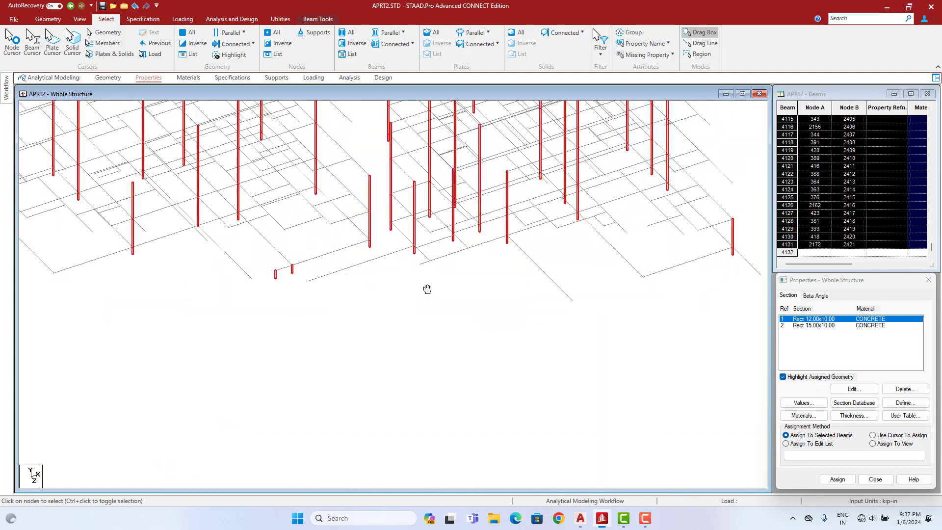
scroll(421, 284, "up", 3)
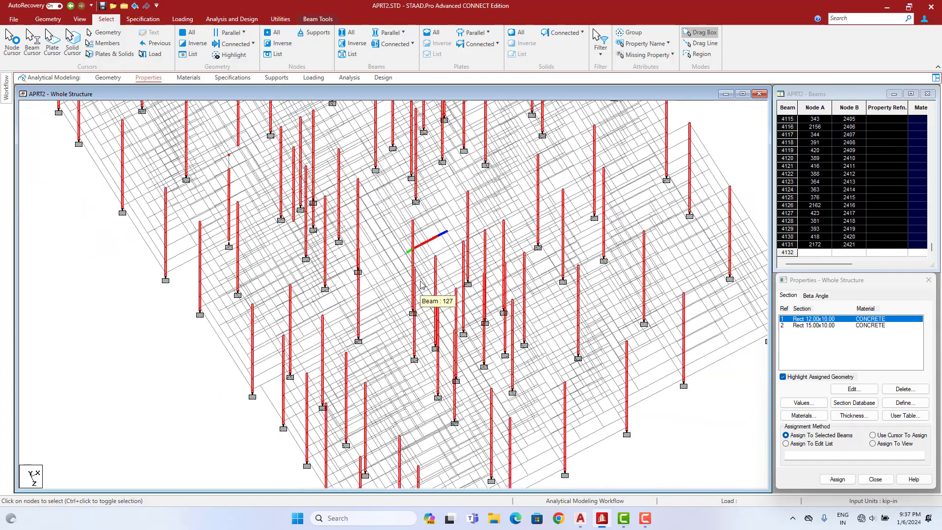
key("Down")
key("Down")
middle_click_drag(528, 206, 456, 435)
middle_click_drag(431, 312, 424, 209)
- Assign the Rect 12.00x10.00 concrete section to the selected vertical members and clear the selection
left_click(836, 479)
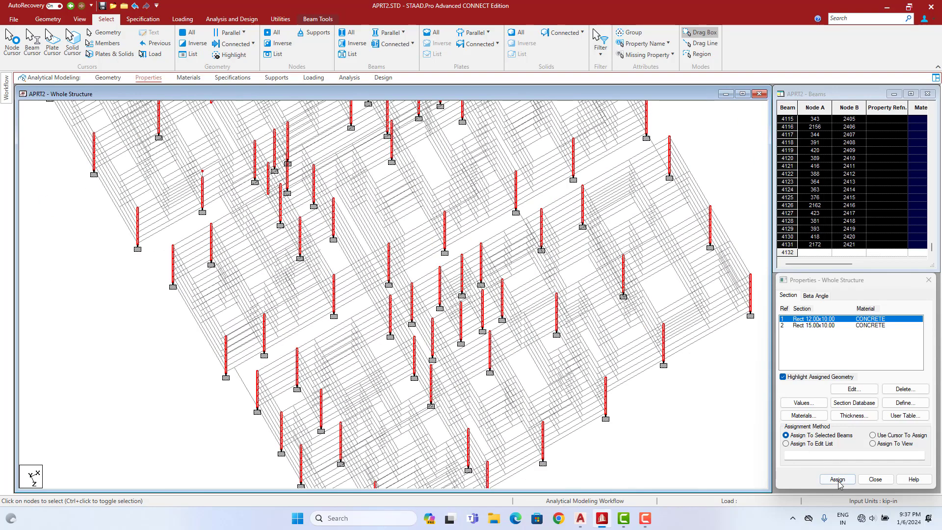
left_click(865, 407)
scroll(689, 340, "down", 5)
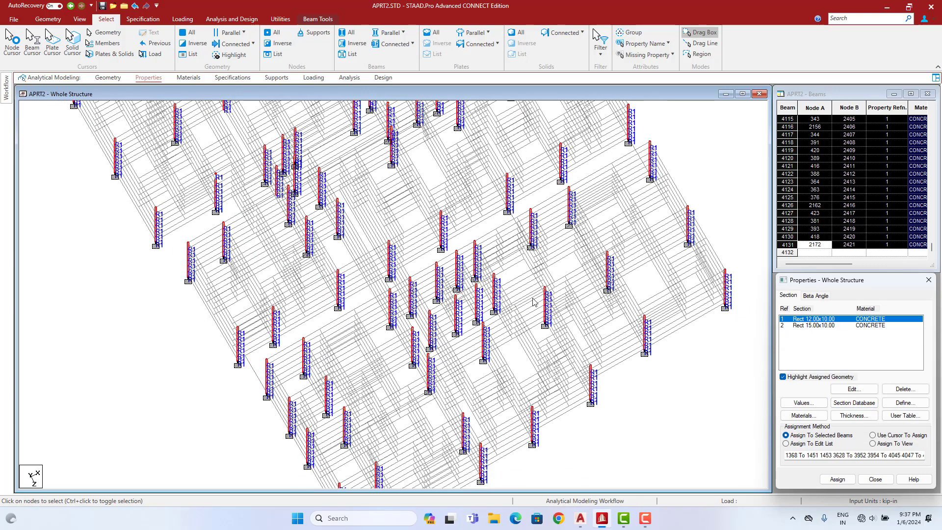
left_click(643, 347)
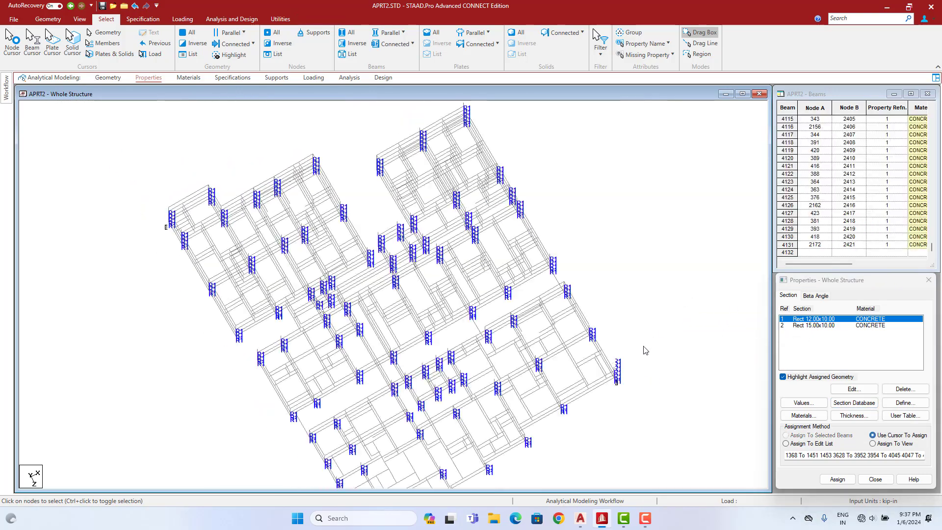
scroll(643, 347, "down", 1)
middle_click_drag(626, 348, 627, 337)
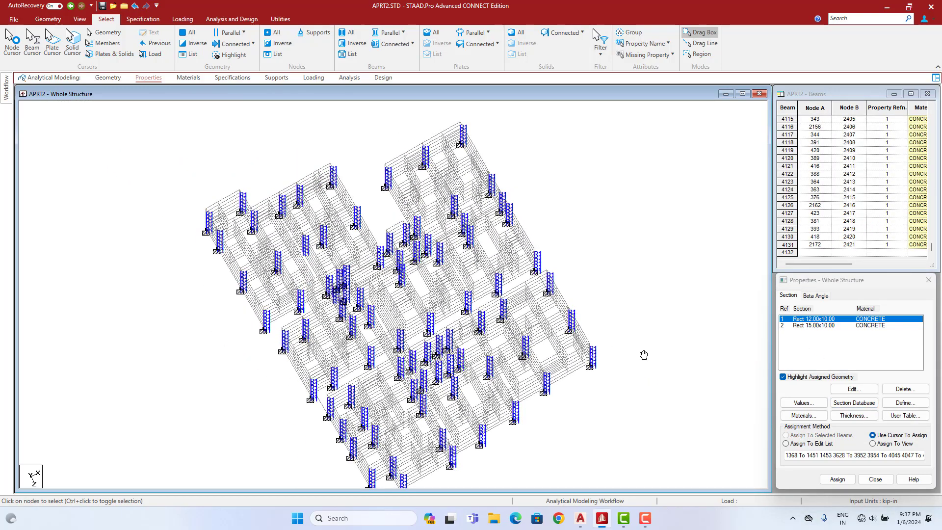
- Assign the Rect 15.00x10.00 concrete section to all members that are still missing a property
left_click(821, 325)
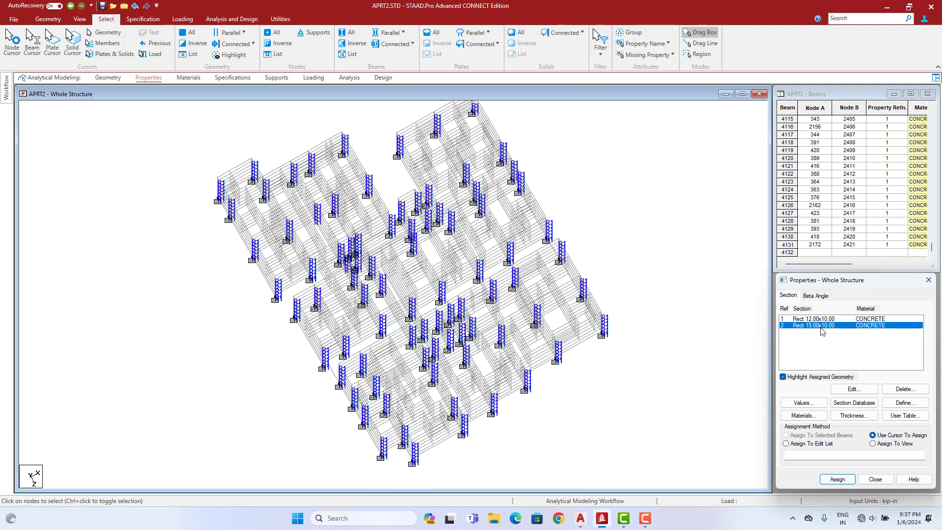
middle_click_drag(644, 239, 642, 251)
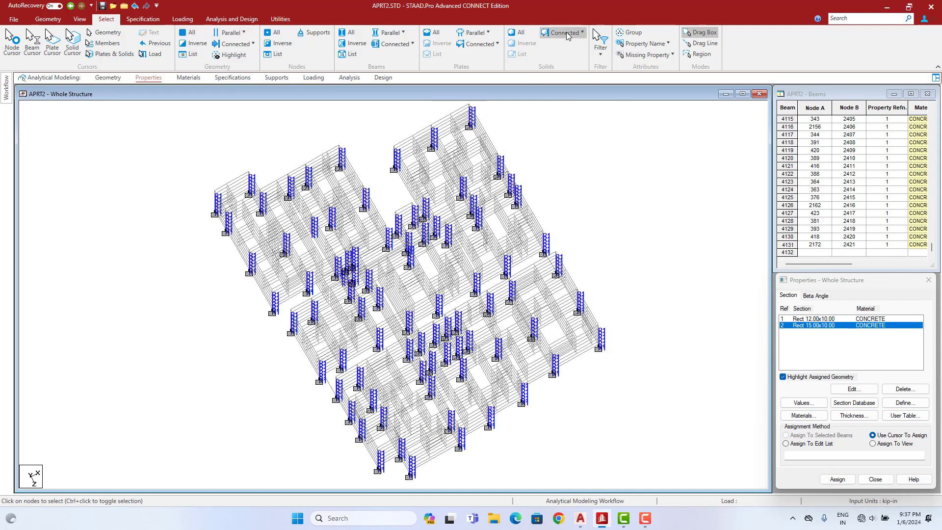
left_click(646, 59)
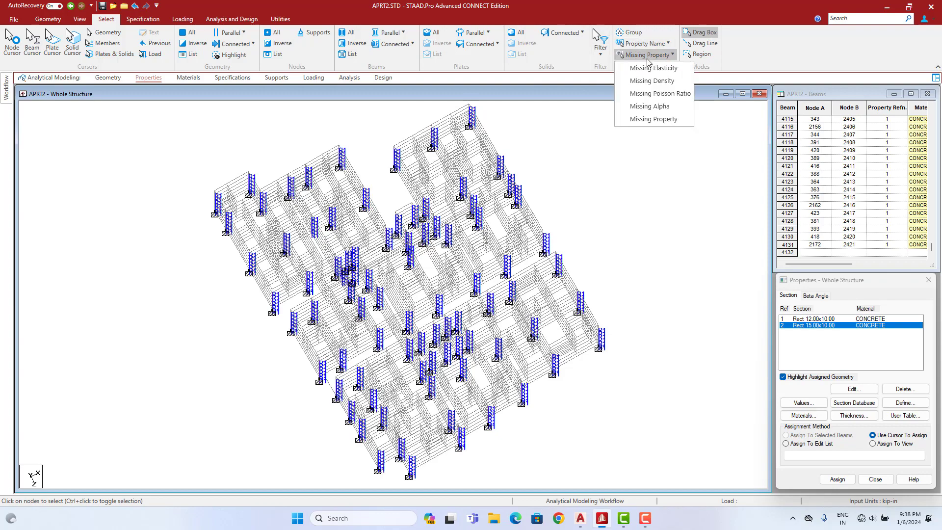
left_click(653, 120)
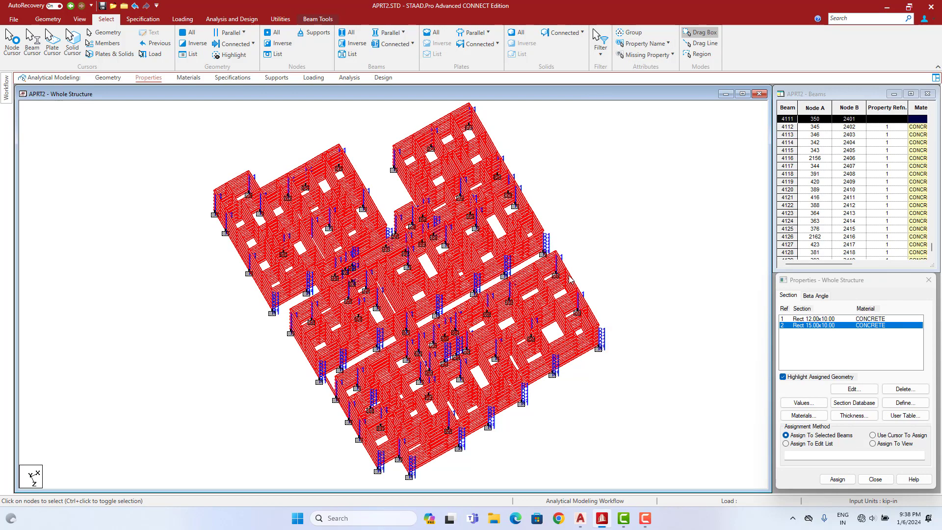
key("Up")
key("Up")
key("Up")
key("Up")
key("Up")
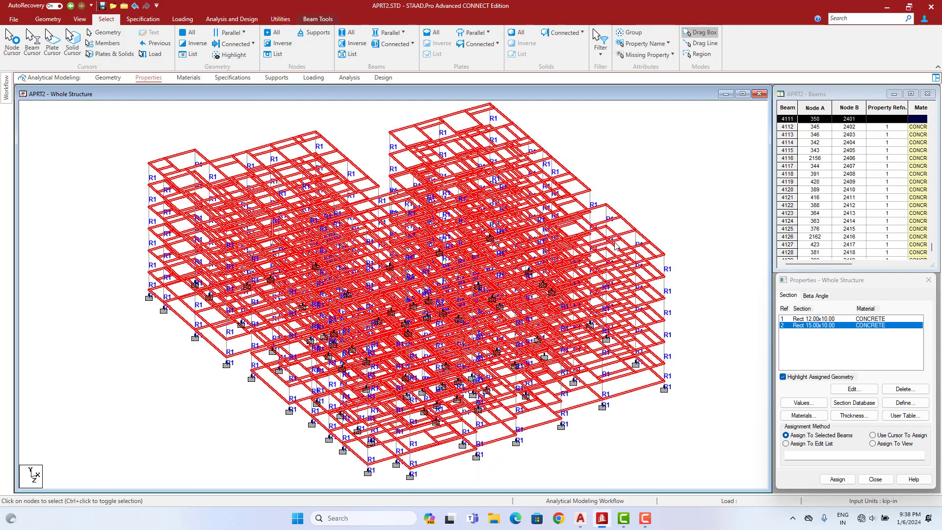
left_click(837, 479)
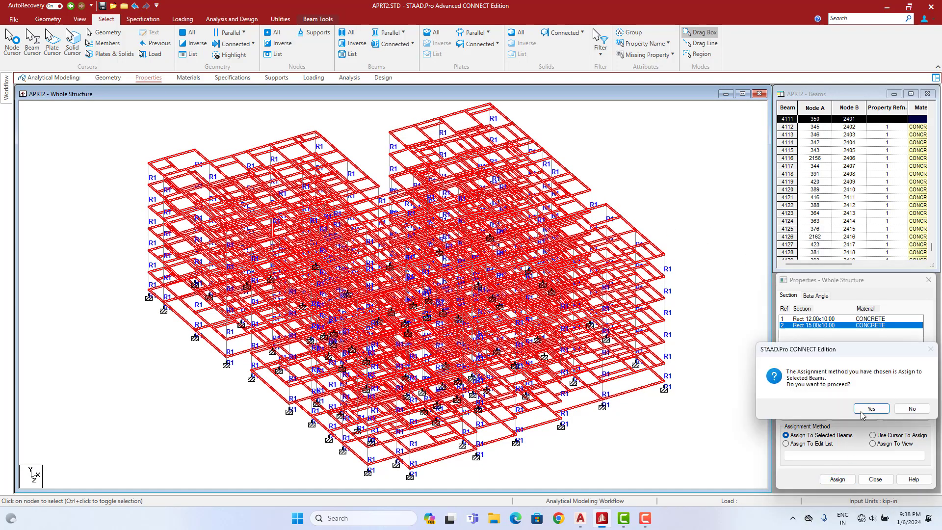
left_click(862, 411)
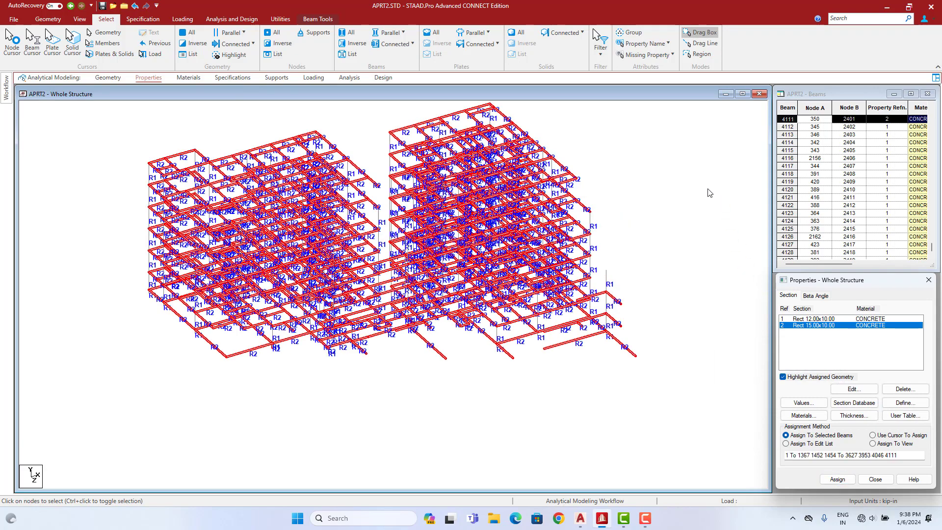
- Open the 3D rendered view of the structure and inspect the frame with its assigned sections
right_click(666, 147)
left_click(707, 398)
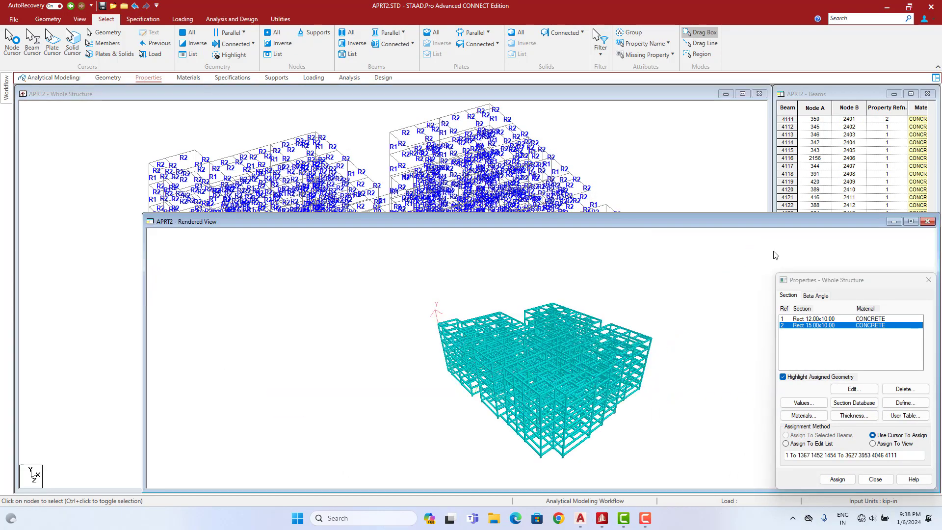
left_click_drag(718, 361, 231, 191)
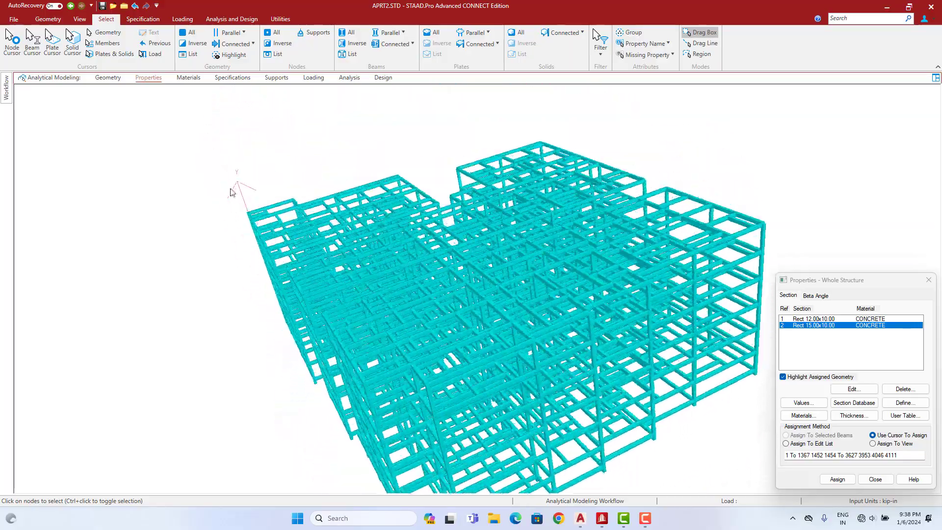
- Return to the geometry page and examine the columns, nodes and supports in the central part of the frame
left_click(108, 78)
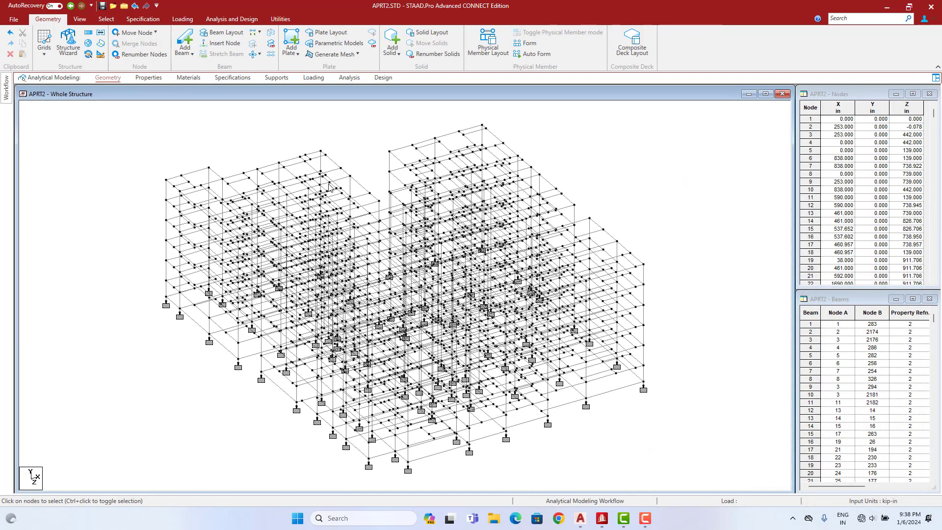
scroll(348, 142, "up", 1)
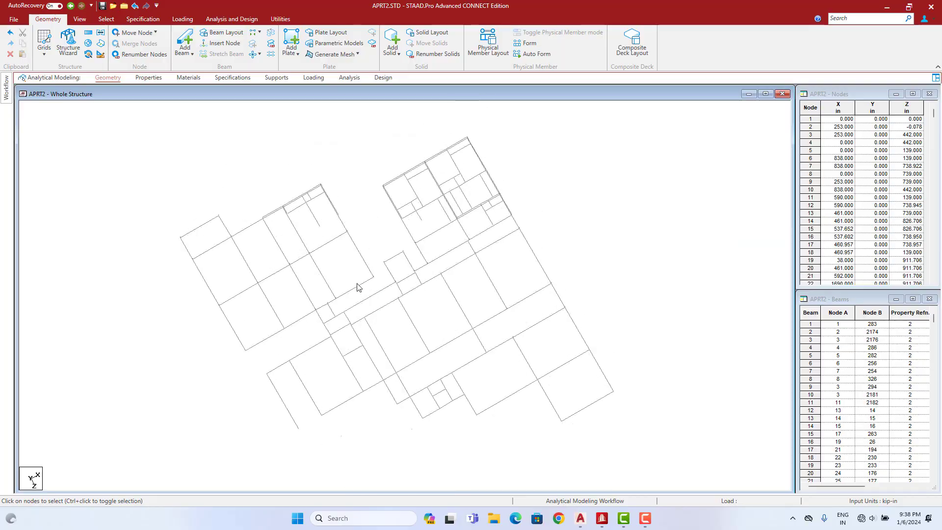
scroll(358, 284, "up", 2)
scroll(357, 283, "up", 3)
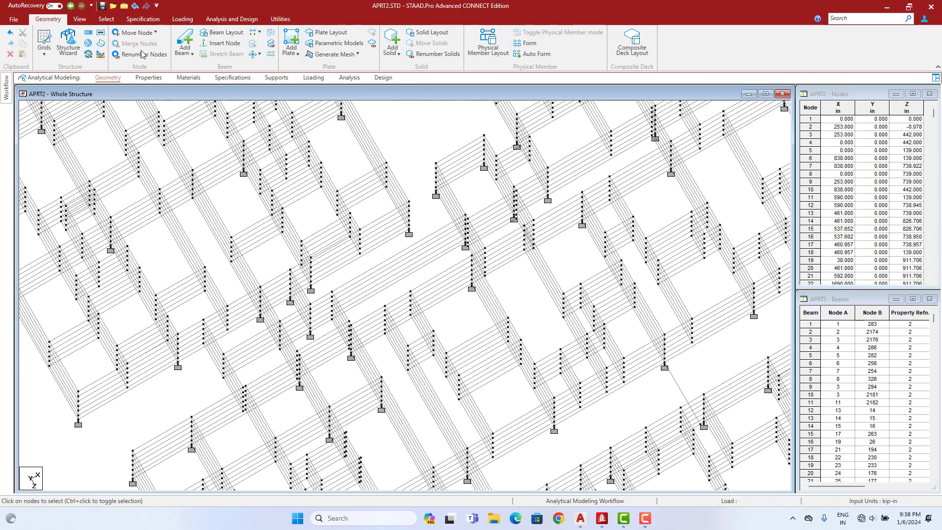
middle_click_drag(266, 232, 311, 227)
scroll(350, 324, "up", 1)
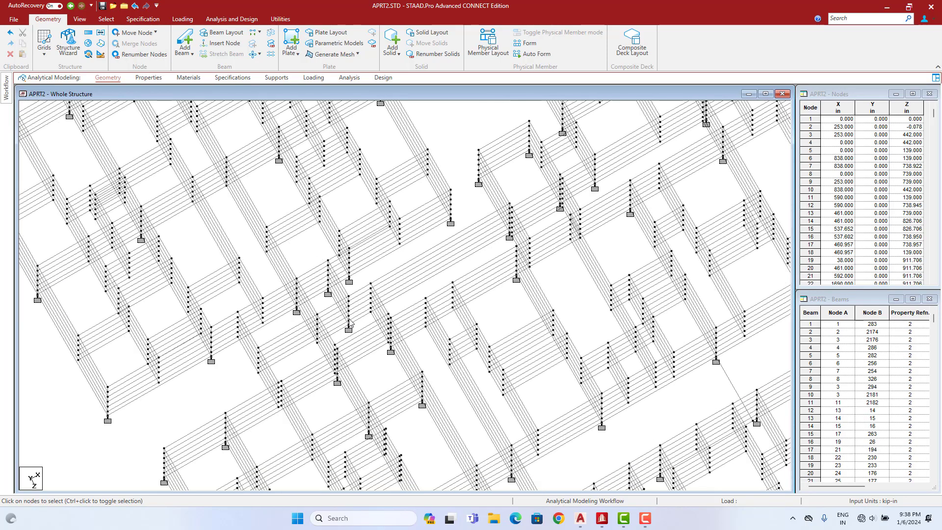
middle_click_drag(316, 359, 341, 316)
scroll(341, 316, "up", 1)
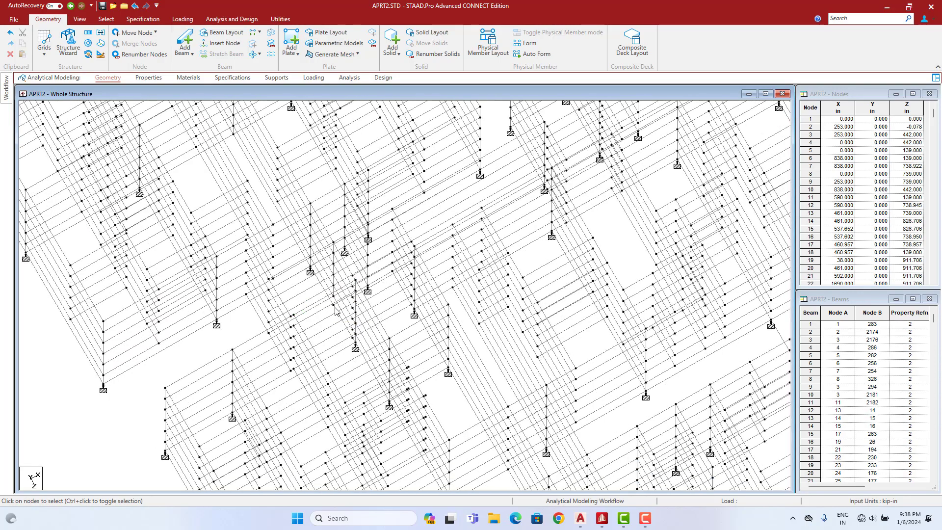
scroll(333, 309, "up", 1)
scroll(331, 306, "up", 1)
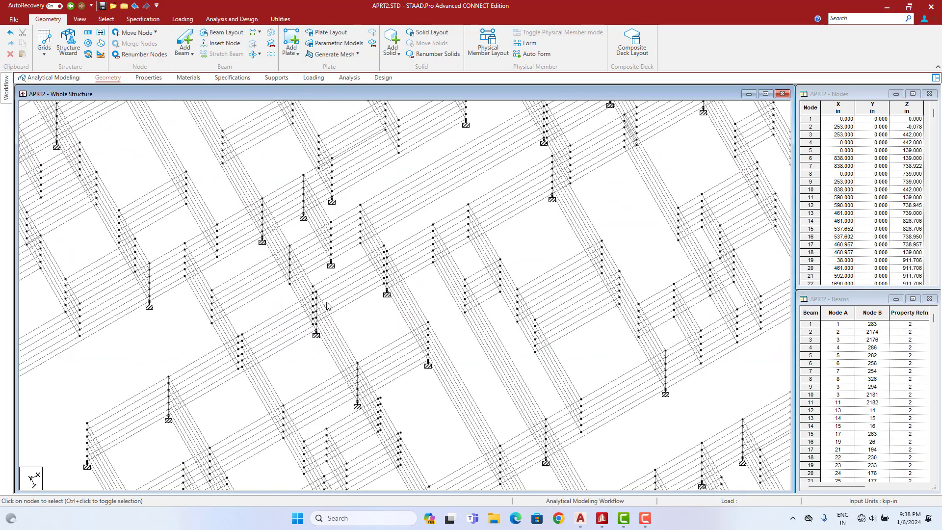
scroll(435, 292, "up", 1)
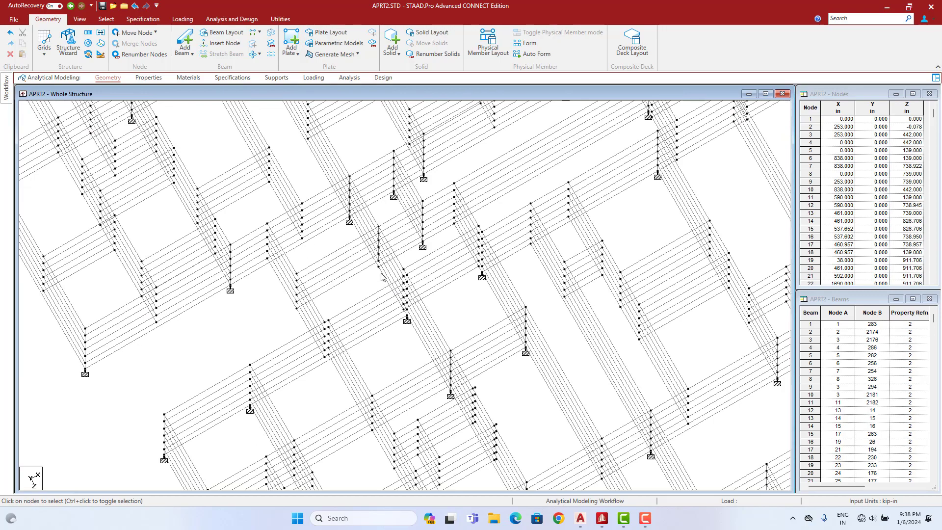
scroll(400, 279, "up", 1)
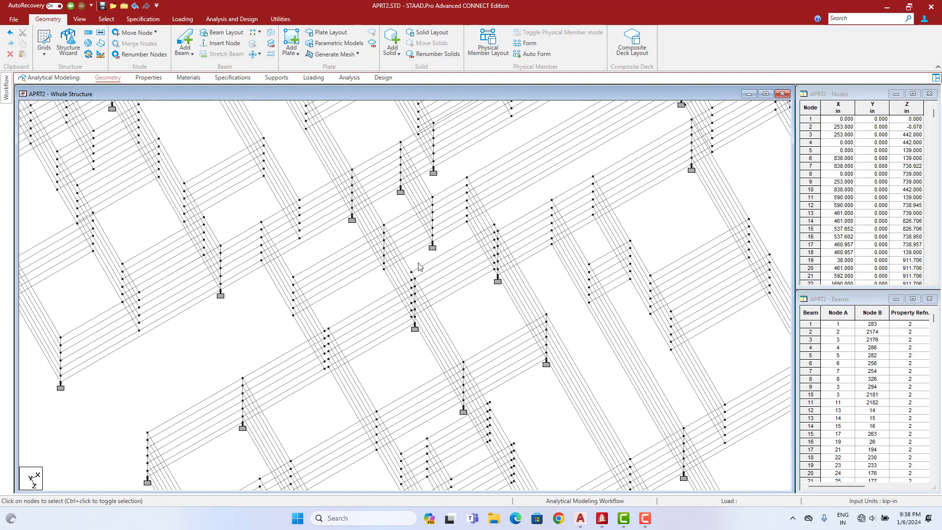
scroll(417, 262, "up", 1)
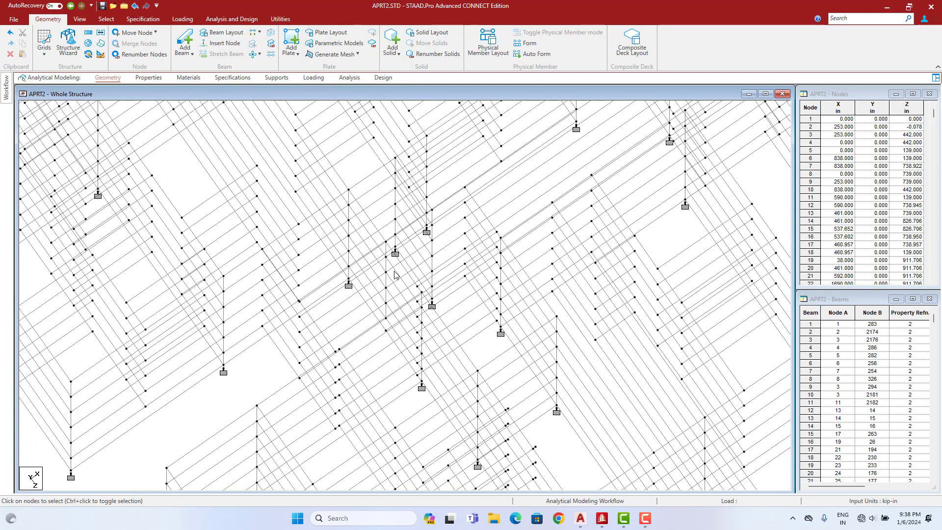
scroll(427, 289, "up", 1)
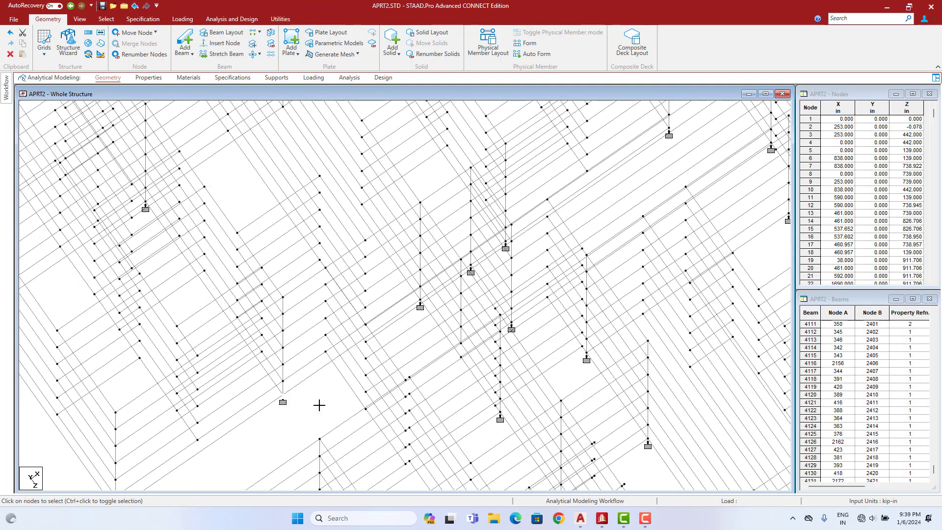
scroll(393, 358, "up", 2)
scroll(390, 350, "up", 2)
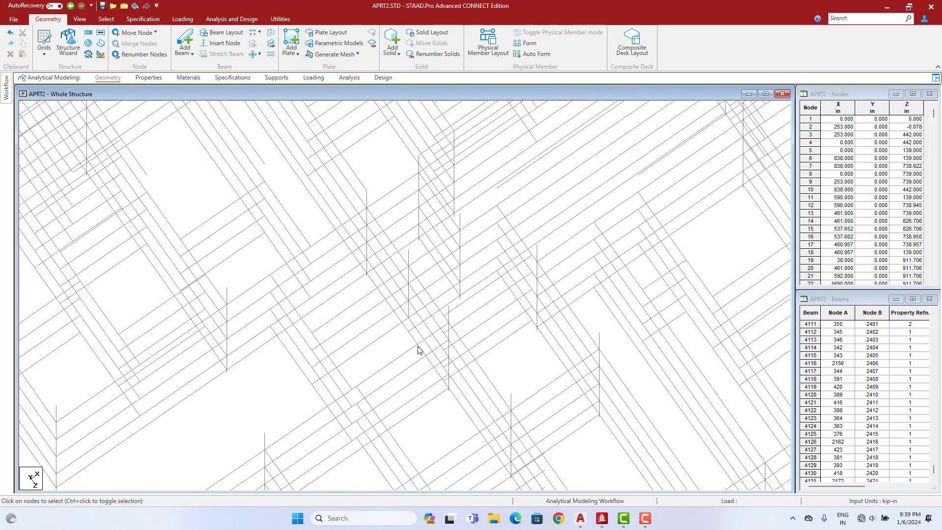
- Add a beam member between the two lowest nodes of the unsupported column near the frame's centre
scroll(420, 341, "down", 3)
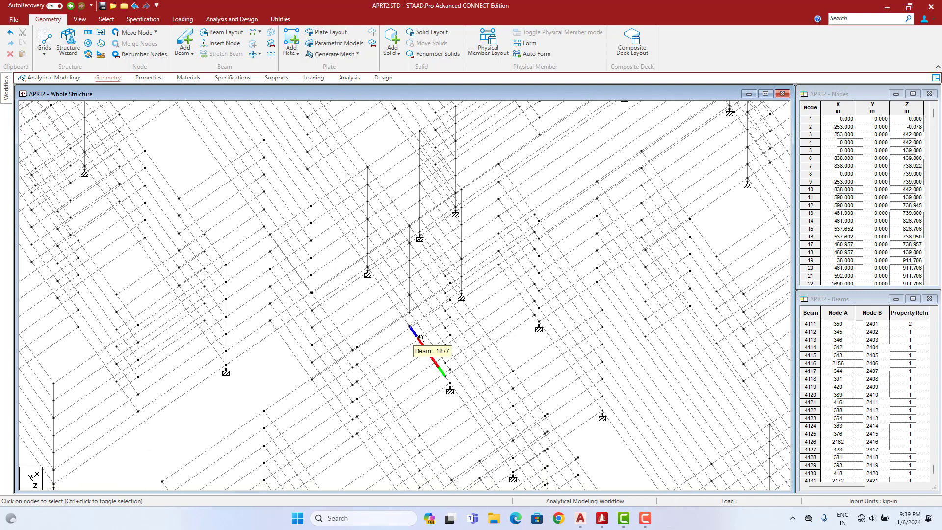
middle_click_drag(417, 371, 412, 336)
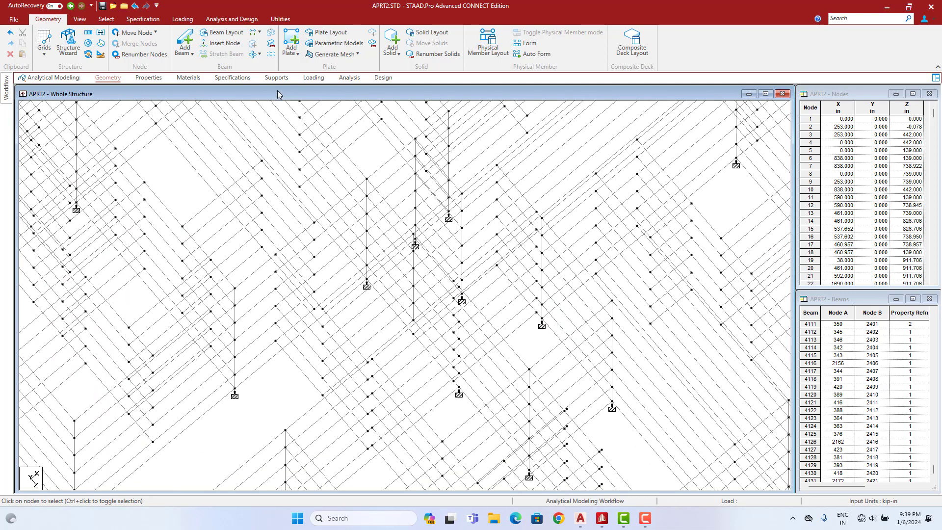
left_click(185, 40)
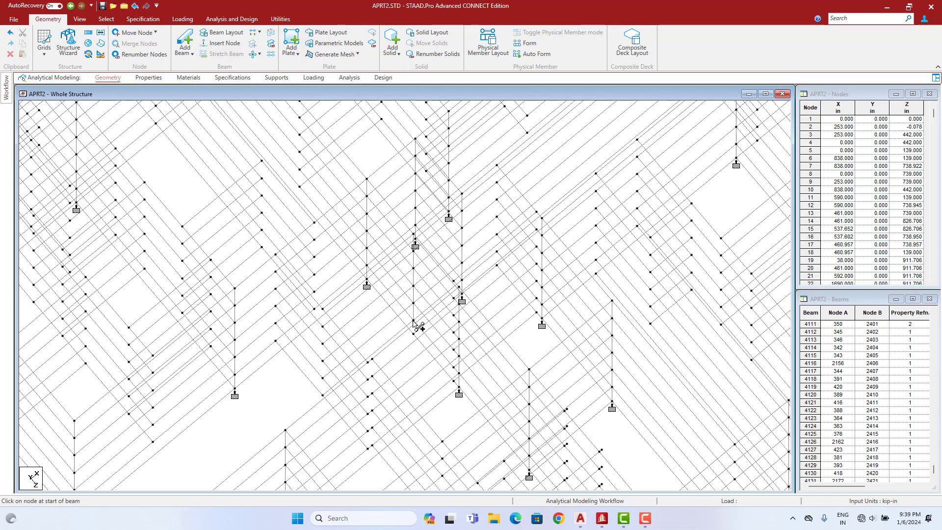
left_click(413, 321)
left_click(414, 334)
middle_click_drag(411, 330, 417, 304)
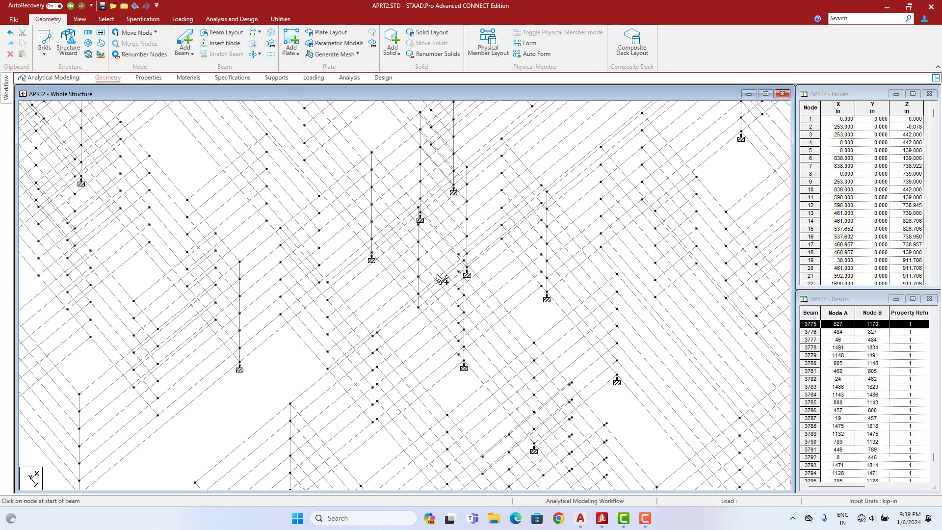
middle_click_drag(438, 277, 457, 294)
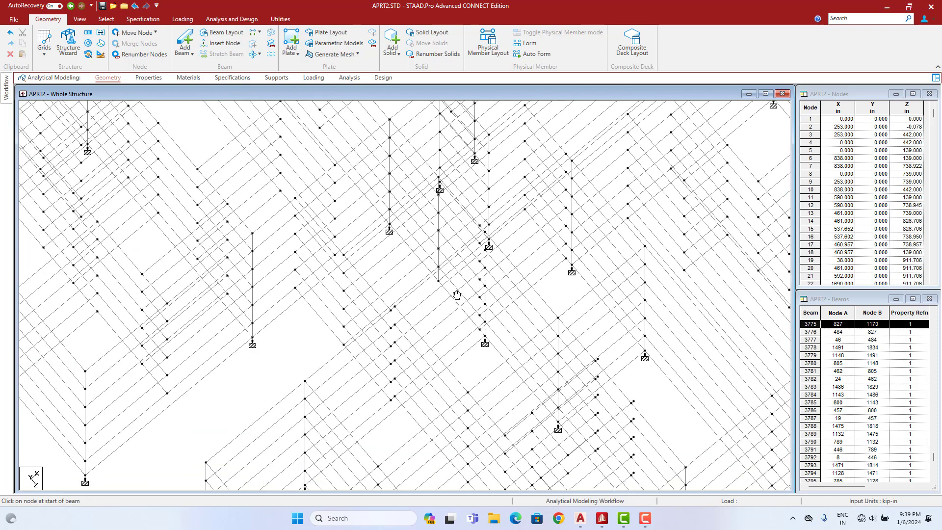
- Stretch the new bottom member of the central column through a distance of 24 in from its end node
left_click(439, 274)
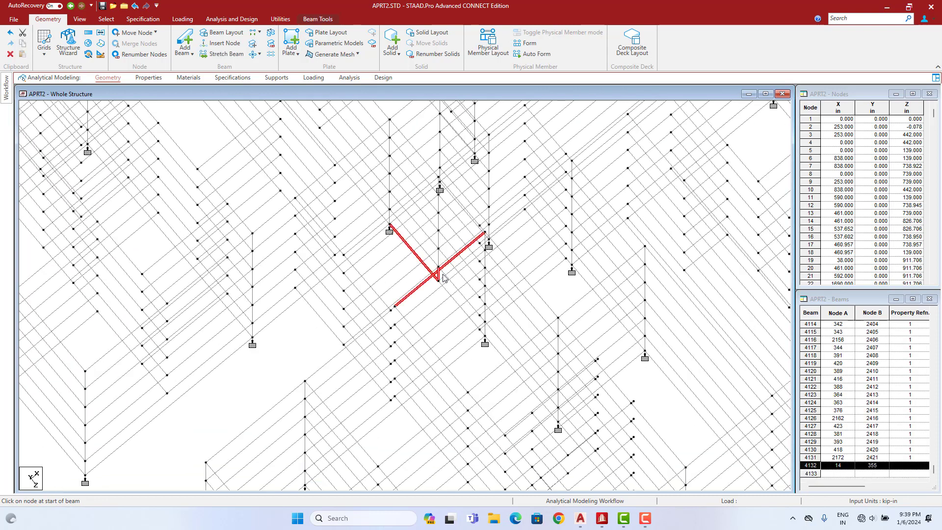
left_click(427, 304)
left_click(426, 294)
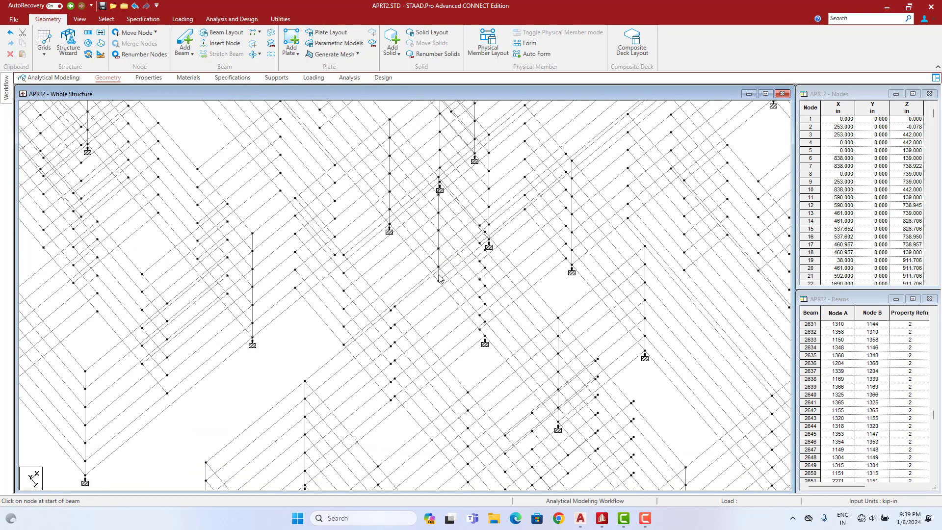
left_click(439, 278)
left_click(439, 277)
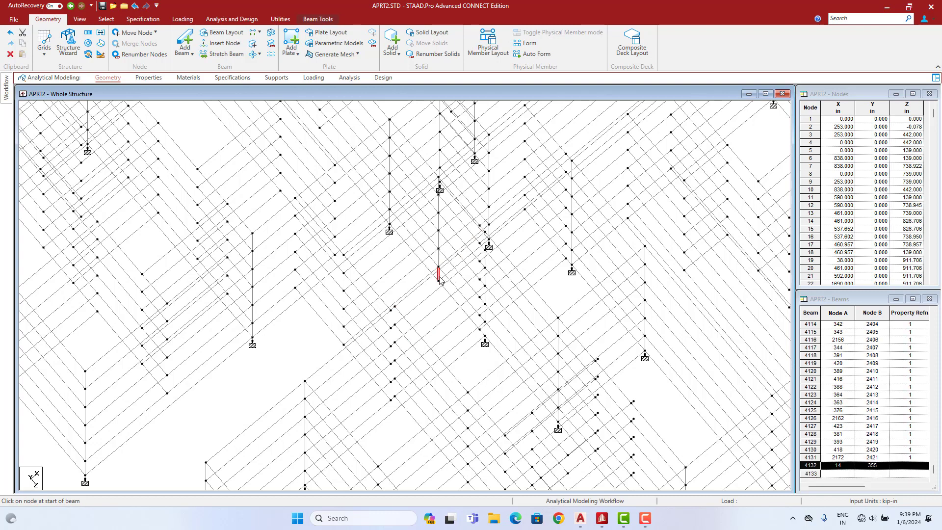
left_click(259, 54)
left_click(221, 54)
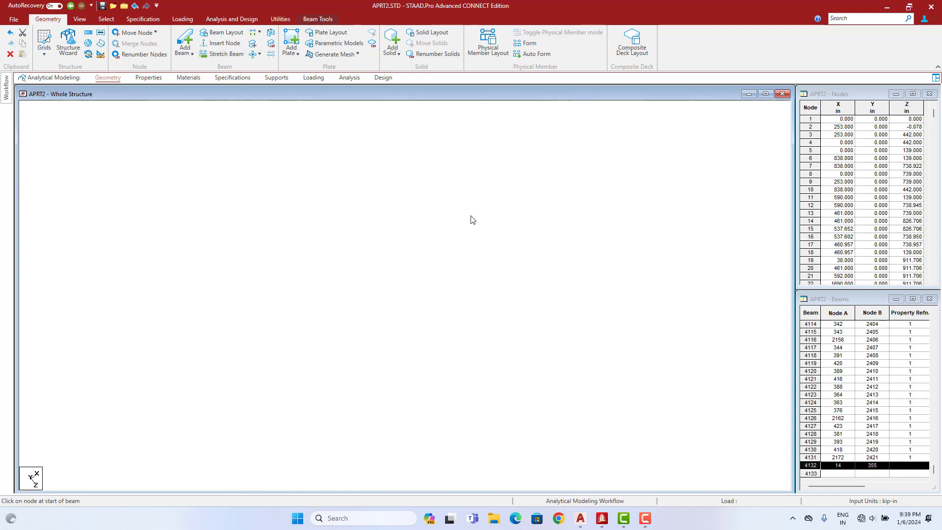
left_click(708, 174)
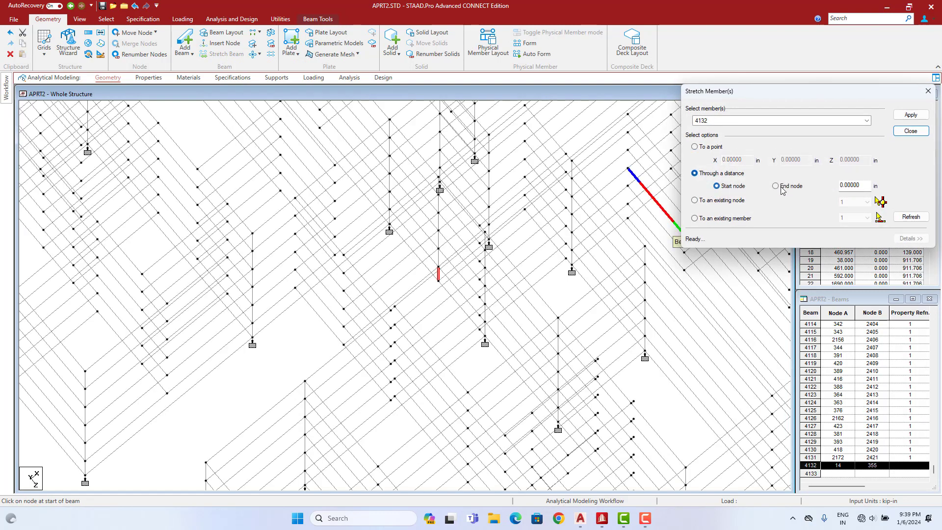
left_click_drag(862, 185, 838, 186)
left_click(920, 118)
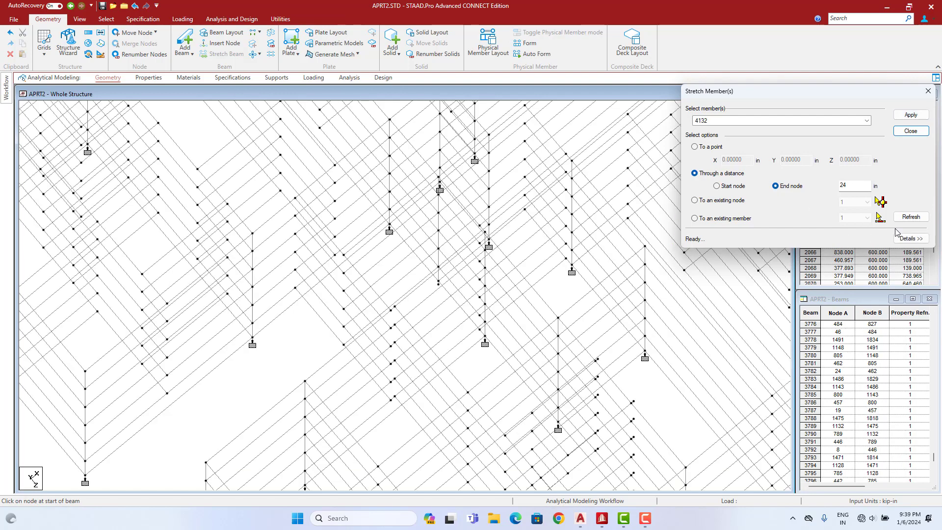
left_click(927, 92)
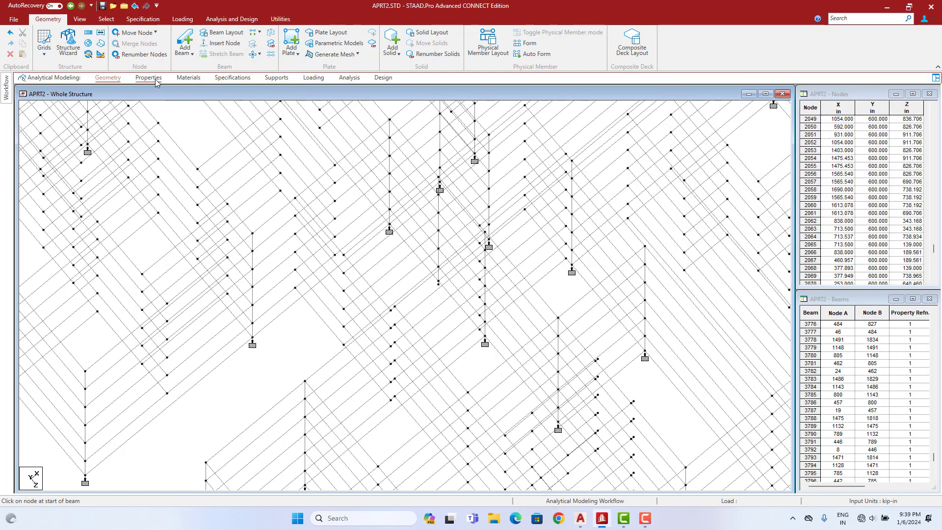
- Assign Support 2 to the new bottom node of the stretched central column
left_click(277, 78)
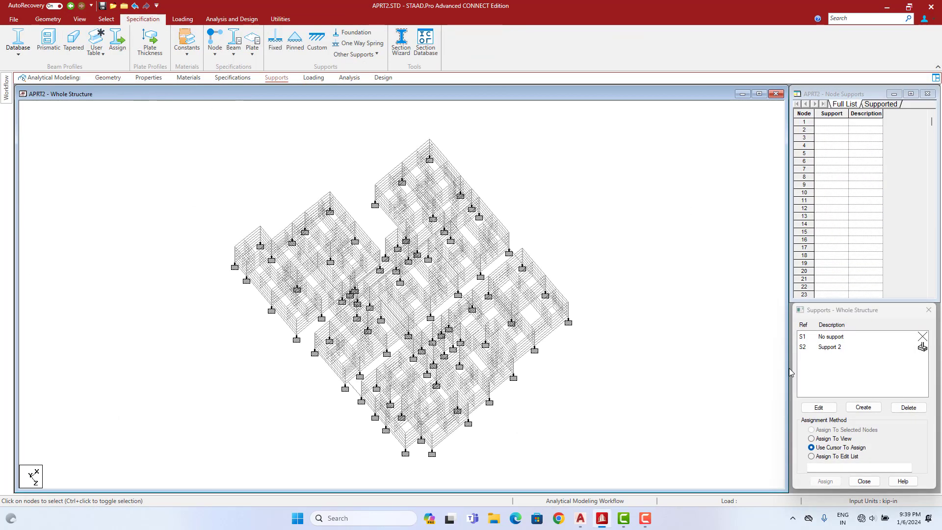
left_click(834, 347)
scroll(494, 332, "up", 10)
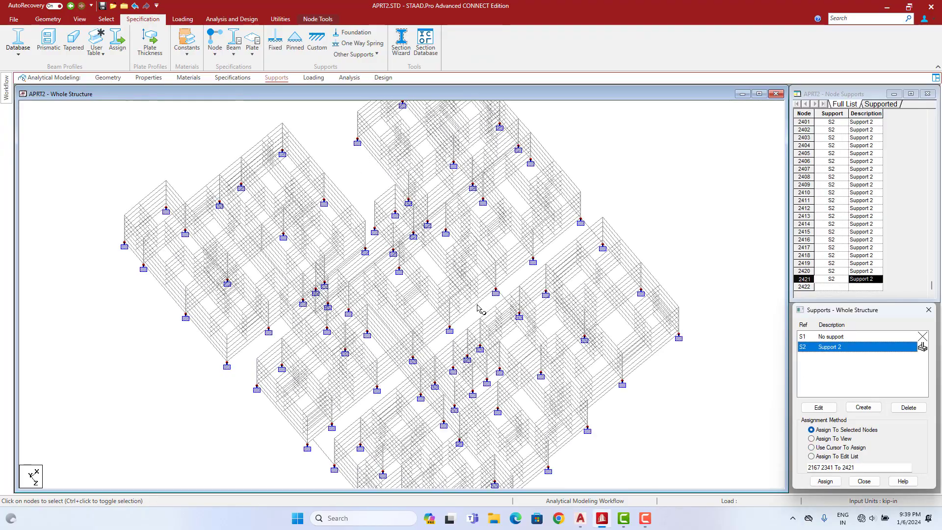
scroll(431, 246, "up", 3)
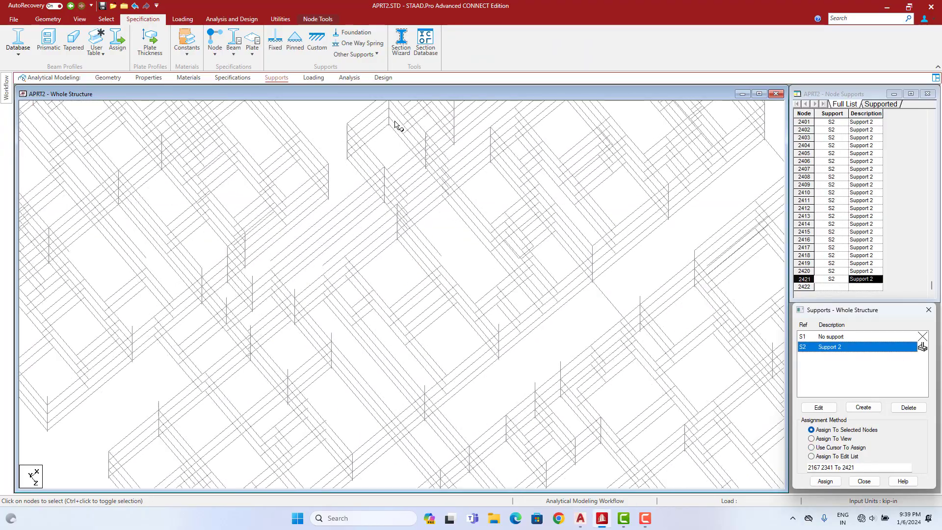
scroll(371, 64, "up", 3)
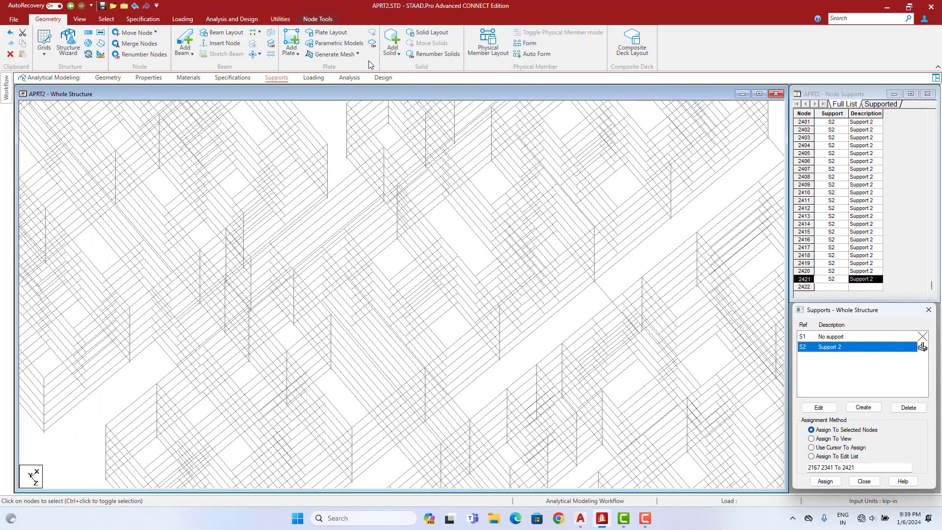
left_click(225, 335)
left_click(825, 482)
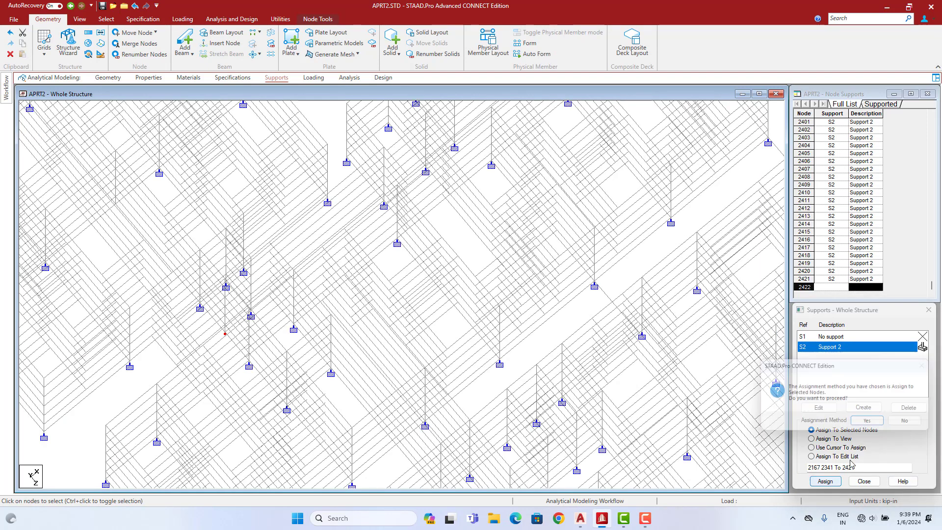
left_click(871, 426)
middle_click_drag(567, 308, 578, 330)
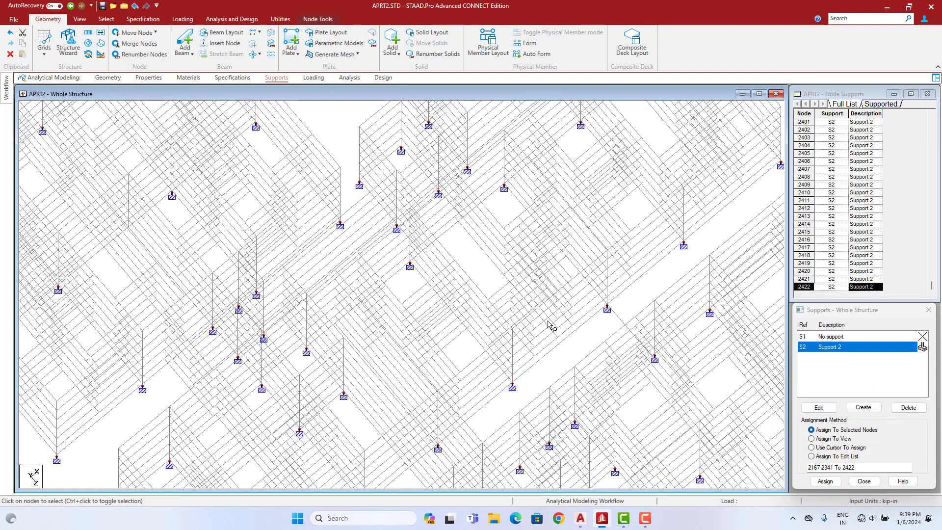
scroll(327, 193, "down", 1)
- Select the members that are missing a property and assign them the Rect 12.00x10.00 concrete section
left_click(148, 77)
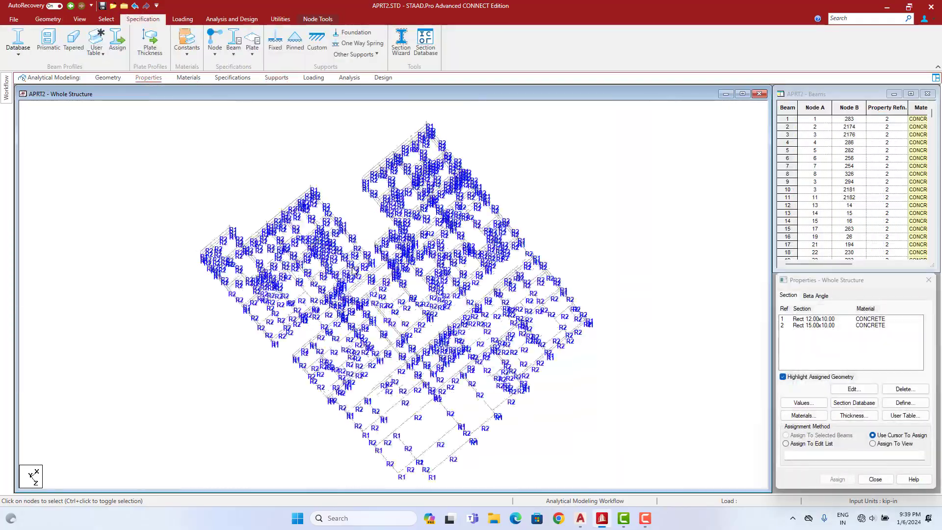
scroll(340, 247, "up", 4)
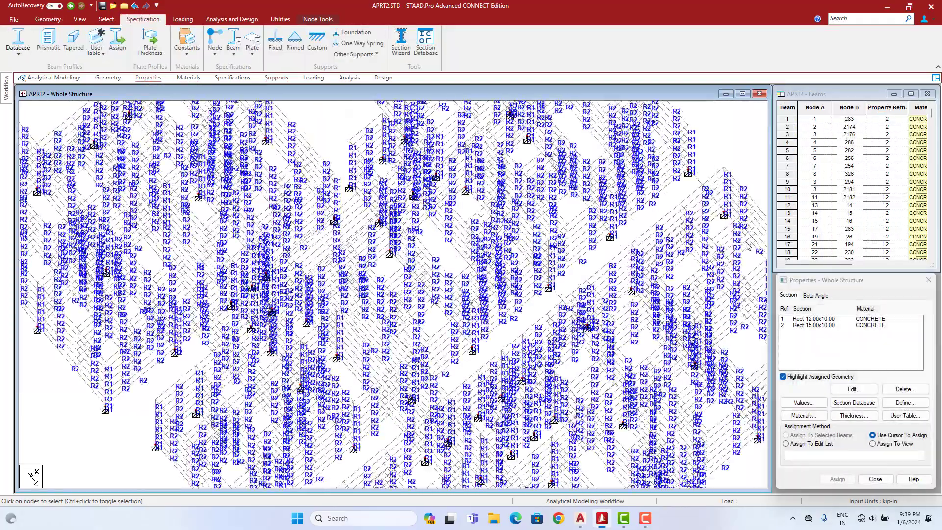
left_click(818, 321)
scroll(362, 340, "up", 3)
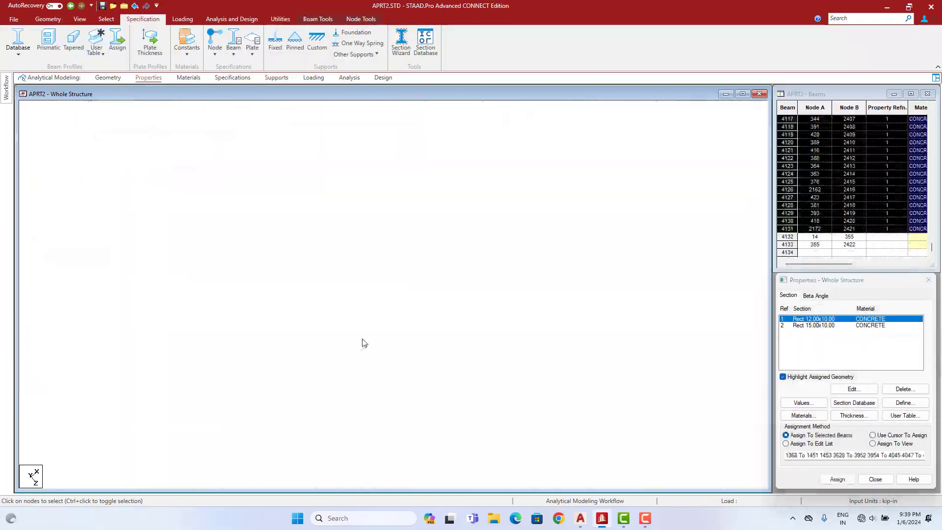
scroll(382, 297, "down", 2)
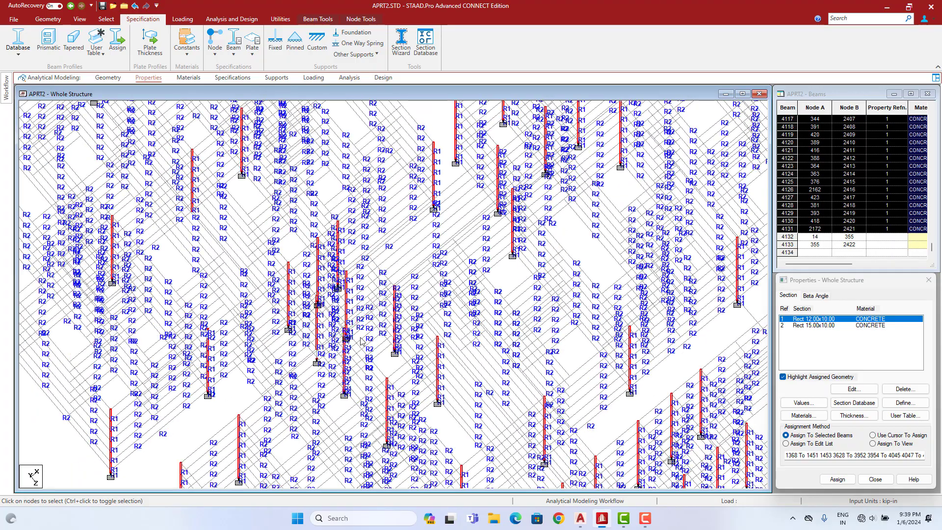
scroll(332, 361, "up", 1)
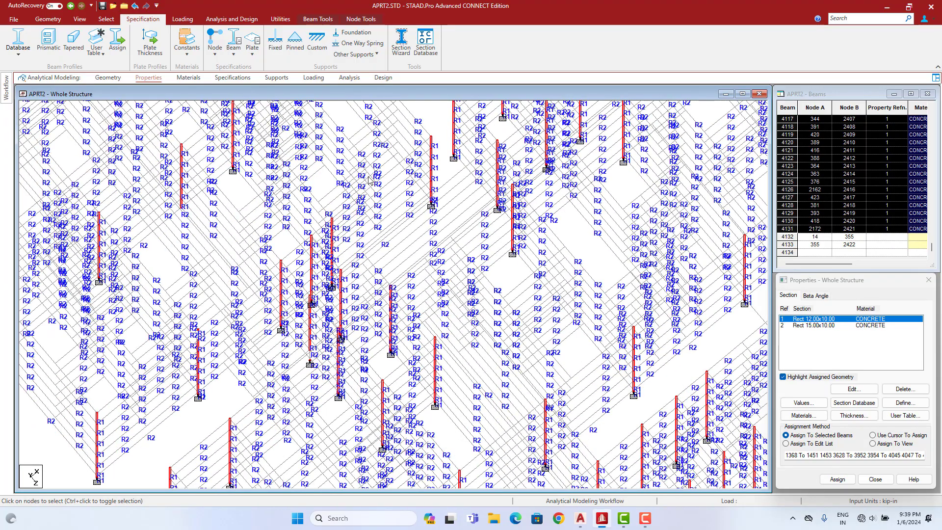
left_click(106, 20)
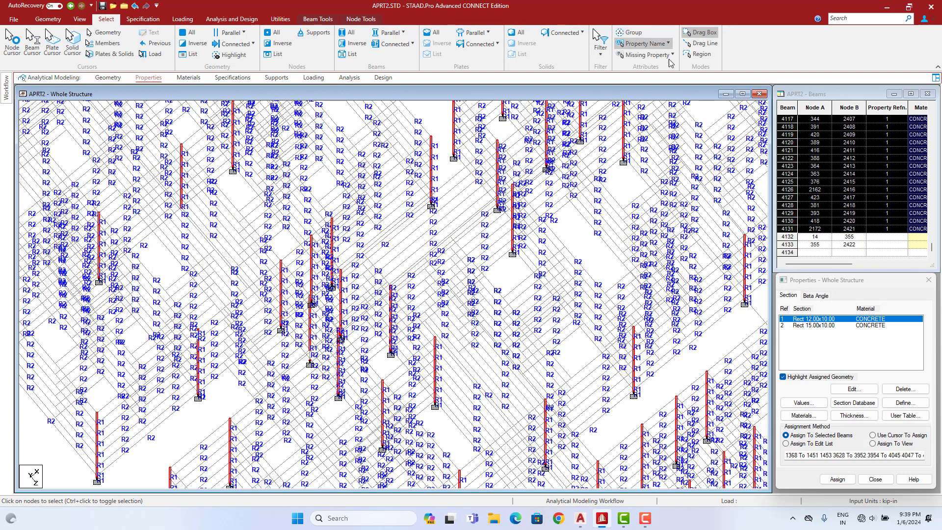
left_click(623, 186)
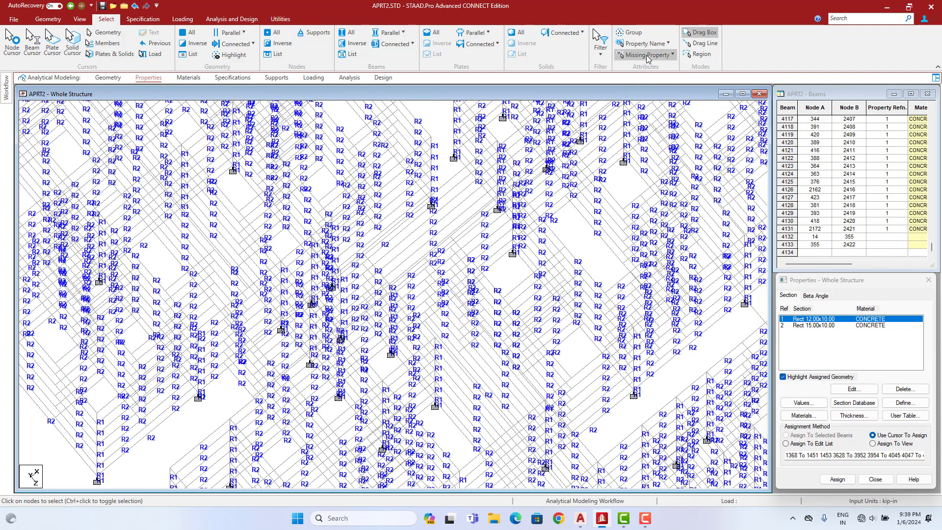
left_click(648, 58)
left_click(652, 121)
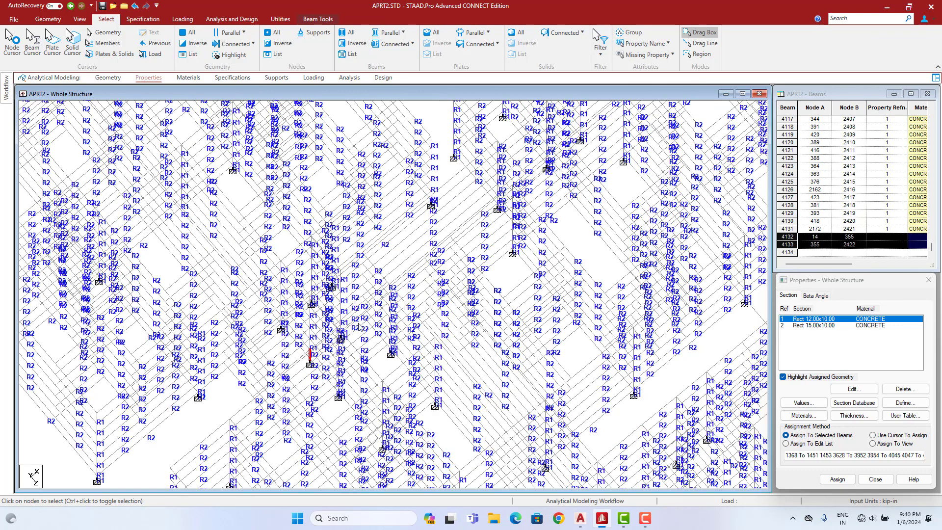
left_click(837, 479)
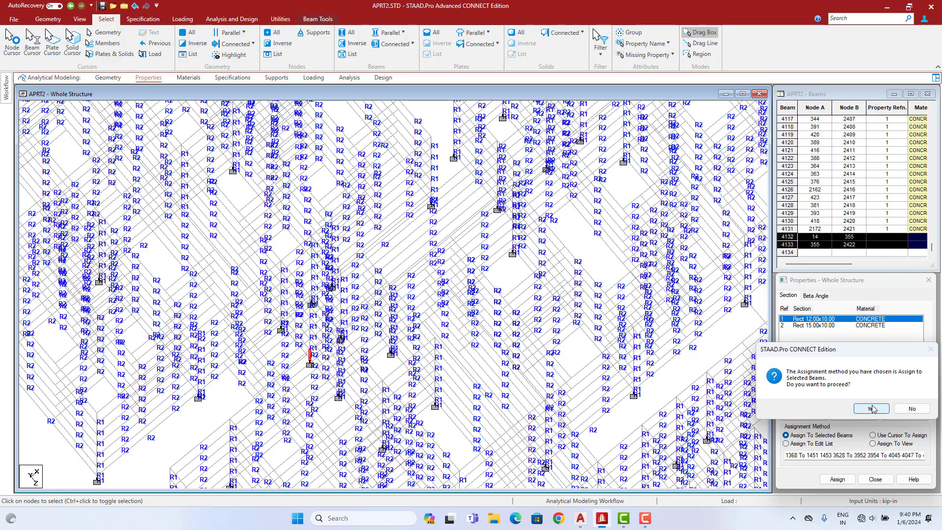
left_click(871, 410)
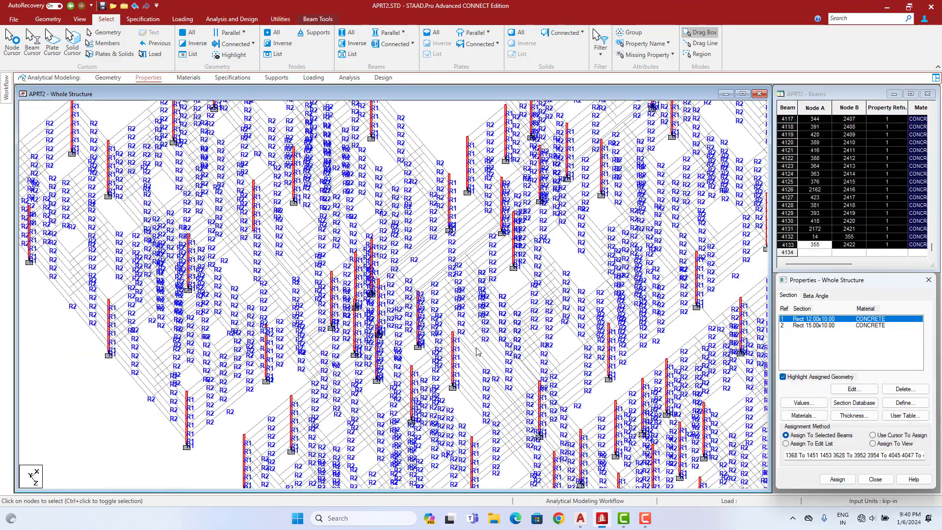
- Review the highlighted columns, return to the geometry page, clear the selection and check the frame for columns lacking supports
scroll(521, 287, "down", 3)
middle_click_drag(520, 288, 509, 314)
scroll(509, 314, "up", 3)
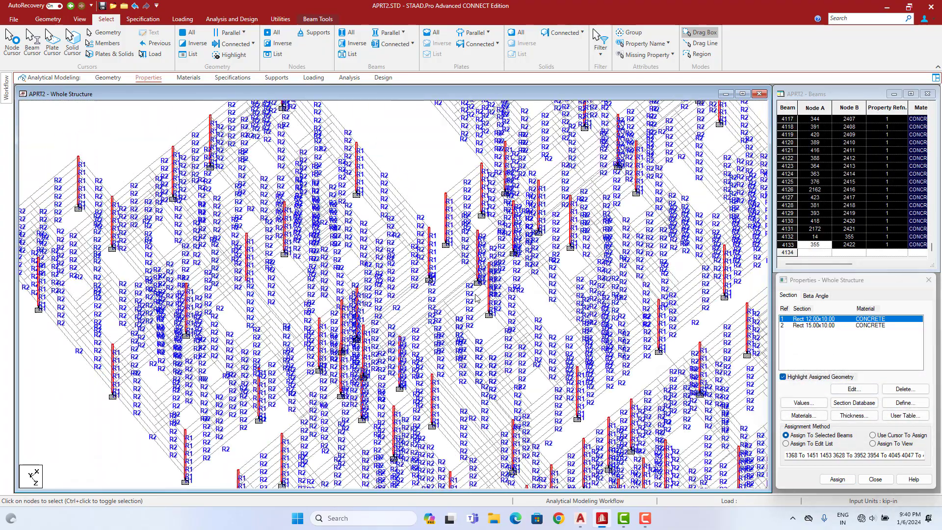
scroll(485, 367, "up", 2)
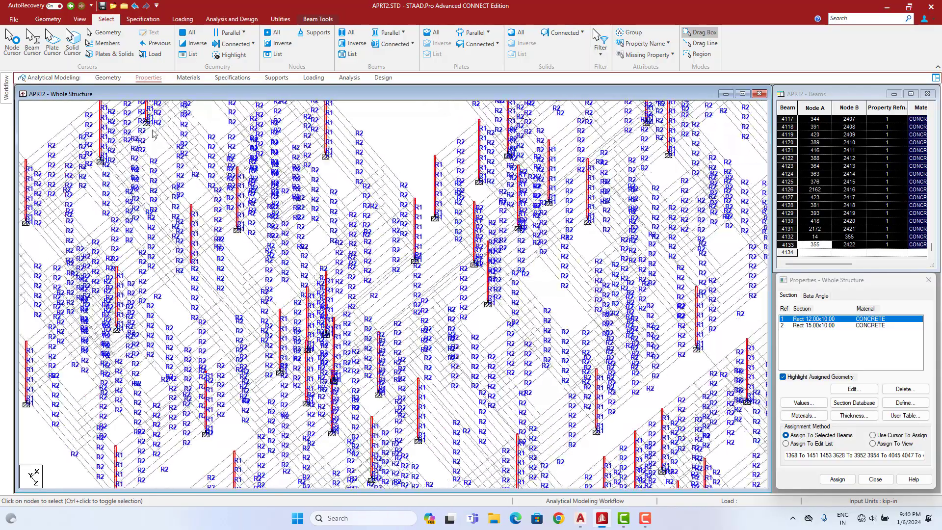
left_click(108, 79)
scroll(304, 274, "up", 5)
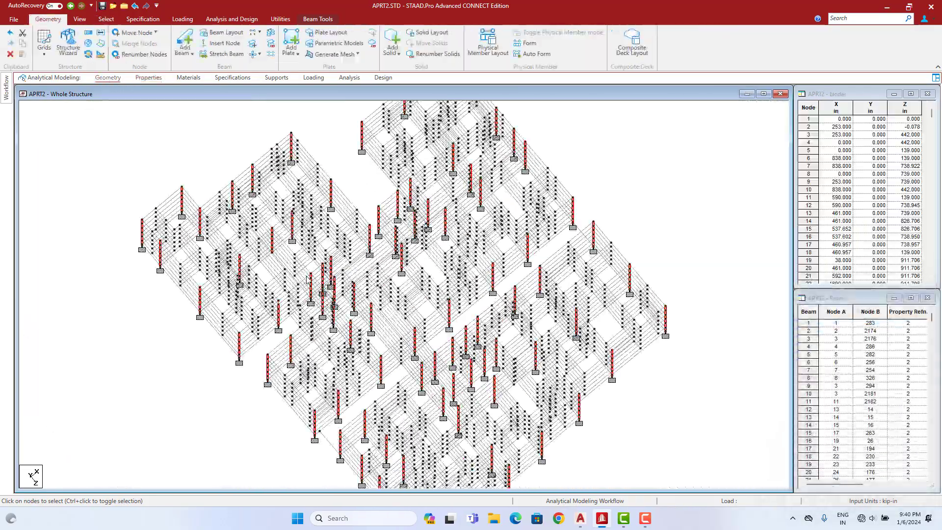
scroll(299, 272, "up", 5)
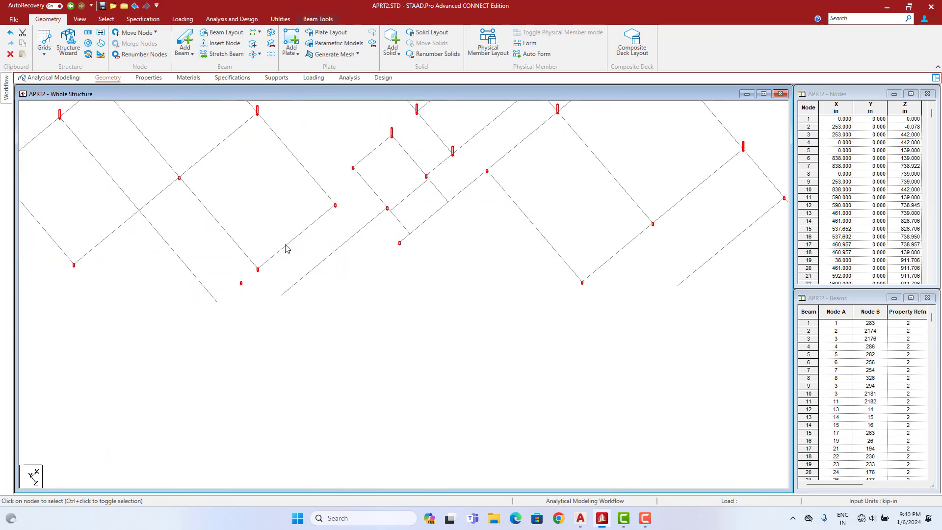
scroll(283, 247, "up", 2)
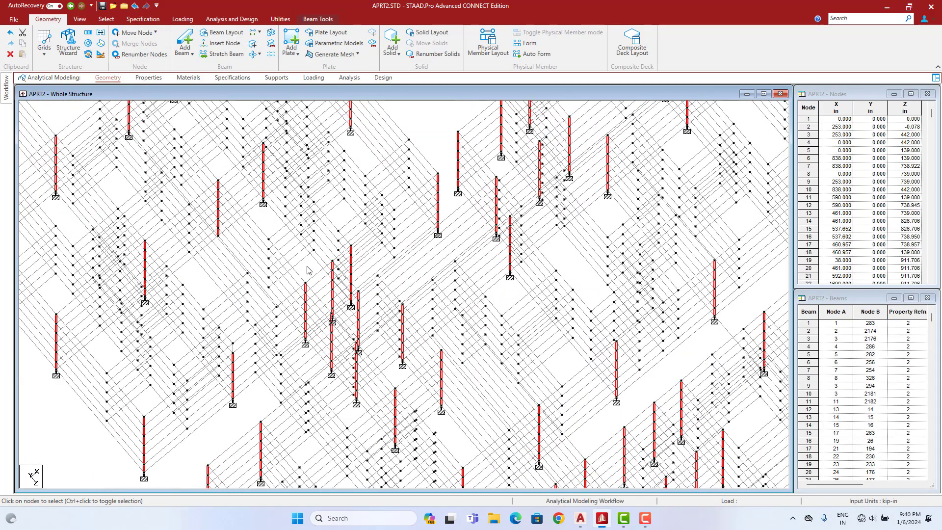
left_click(308, 269)
scroll(315, 275, "up", 1)
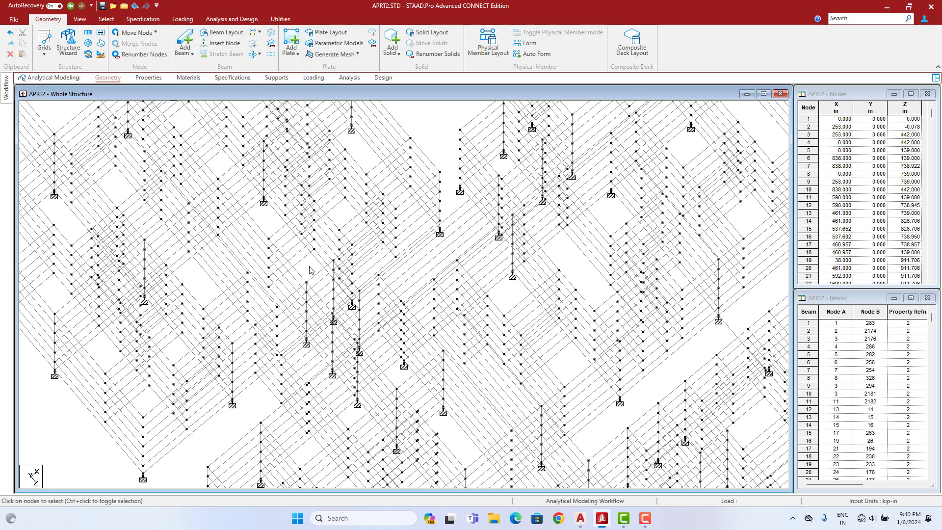
scroll(369, 326, "up", 4)
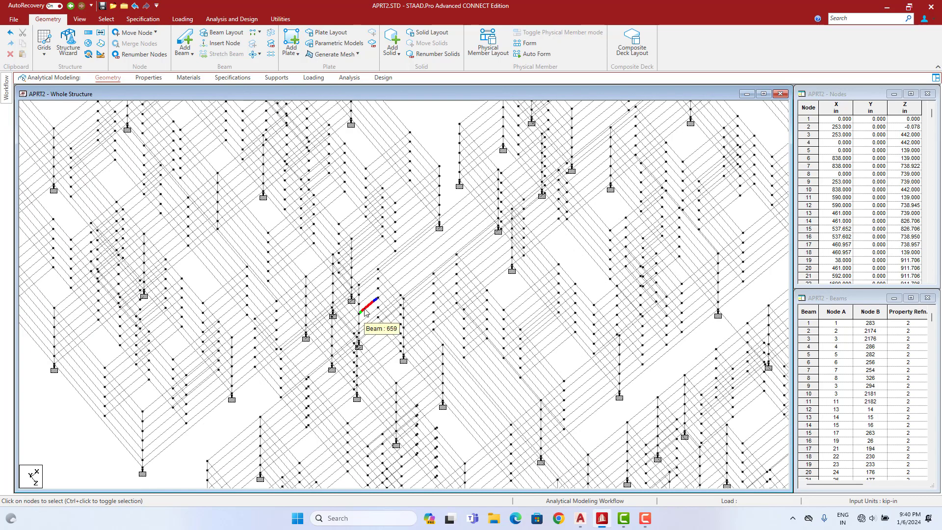
- Select the four top-level beams enclosing the small bay near the middle of the frame
scroll(301, 284, "up", 1)
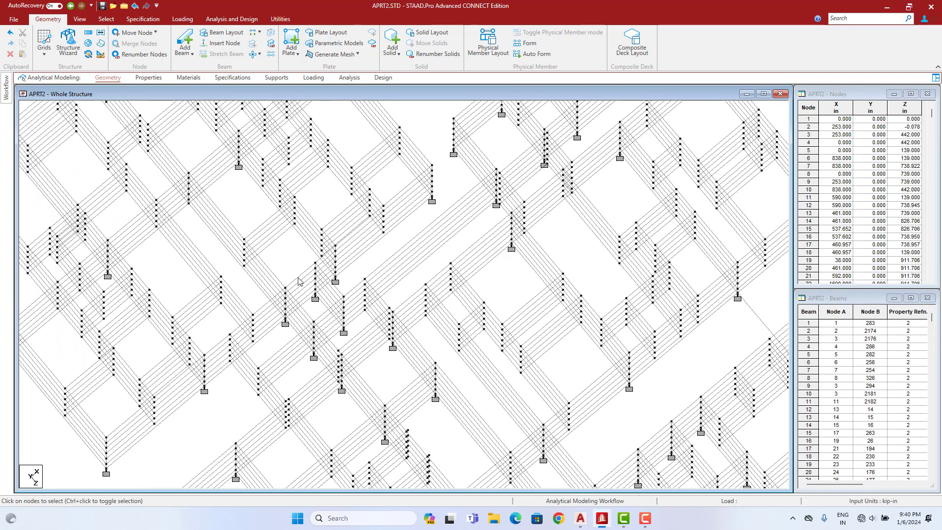
left_click(300, 276)
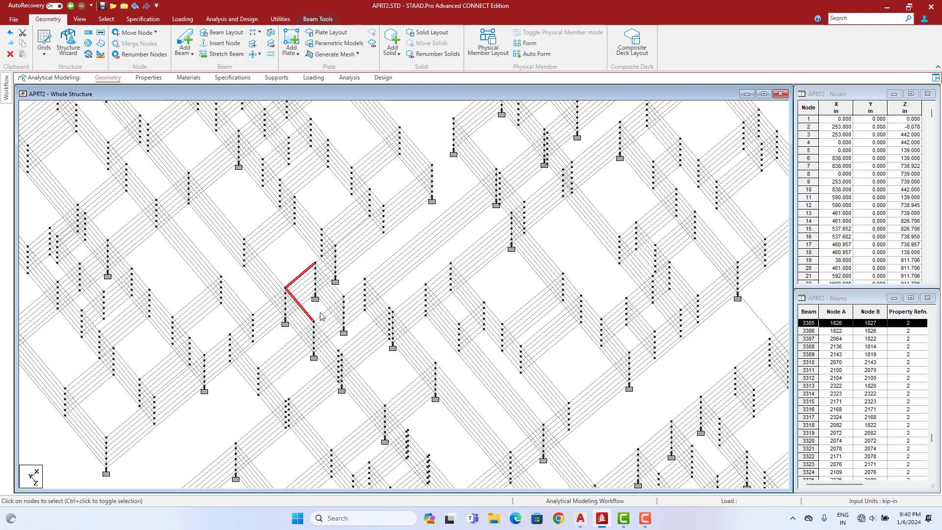
left_click(339, 291, "ctrl")
left_click(326, 311, "ctrl")
- Add the top-level beams enclosing the larger bay in the neighbouring block to the selection
middle_click_drag(420, 280, 340, 258)
scroll(334, 240, "up", 1)
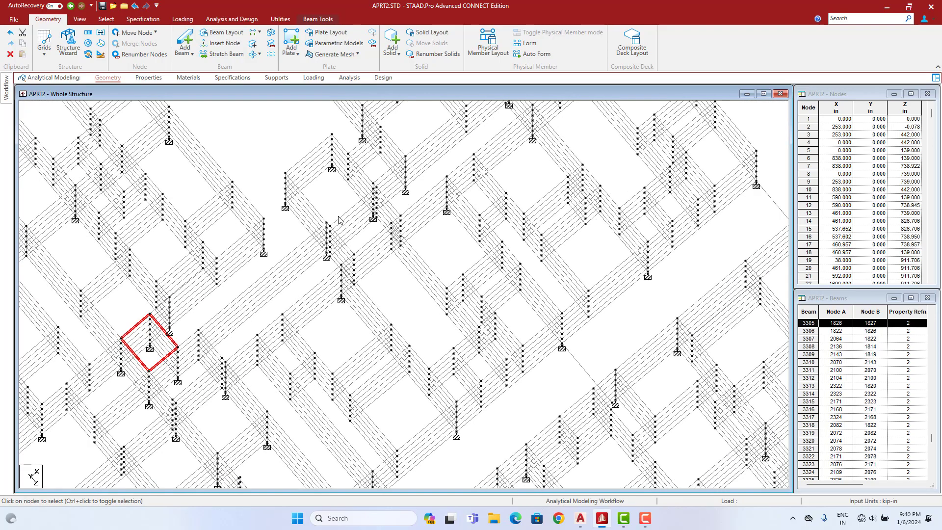
left_click(341, 217, "ctrl")
left_click(319, 214, "ctrl")
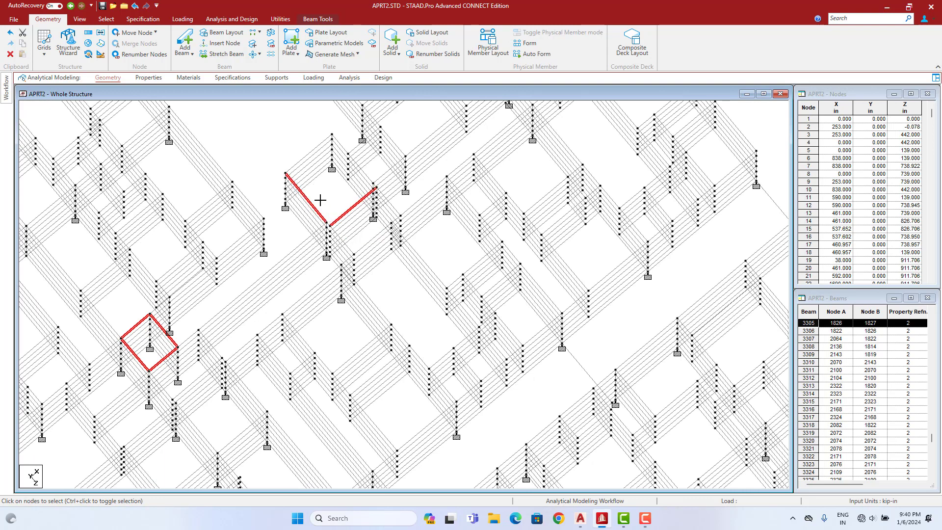
left_click(296, 164, "ctrl")
left_click(340, 144, "ctrl")
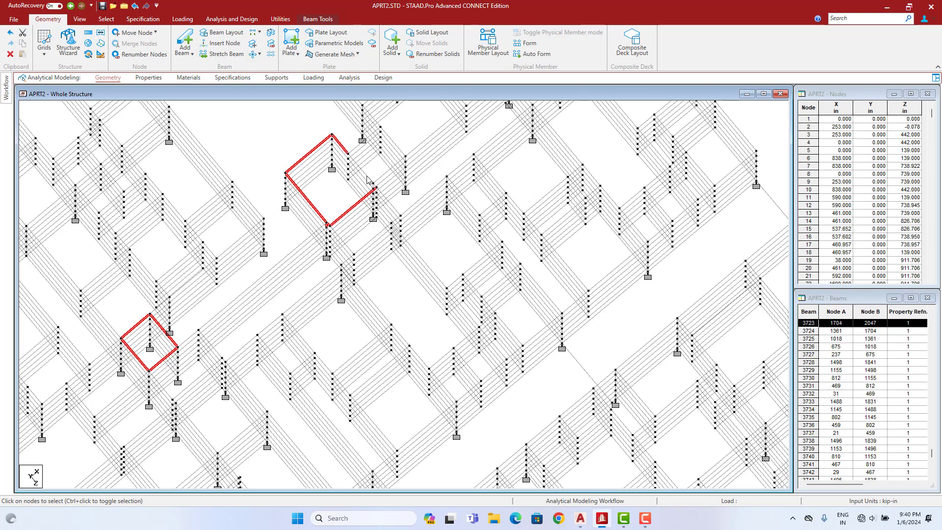
left_click(367, 176, "ctrl")
- Remove the stray column segment and lower beam beside the larger bay from the selection
mouse_move(327, 231)
middle_mouse_down()
mouse_move(341, 239)
mouse_move(331, 227)
middle_mouse_up()
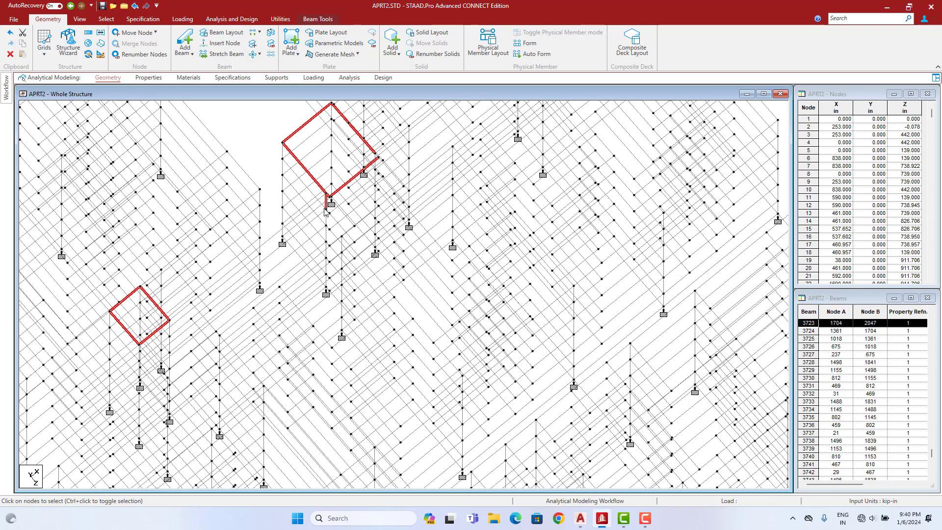
left_click(328, 212, "ctrl")
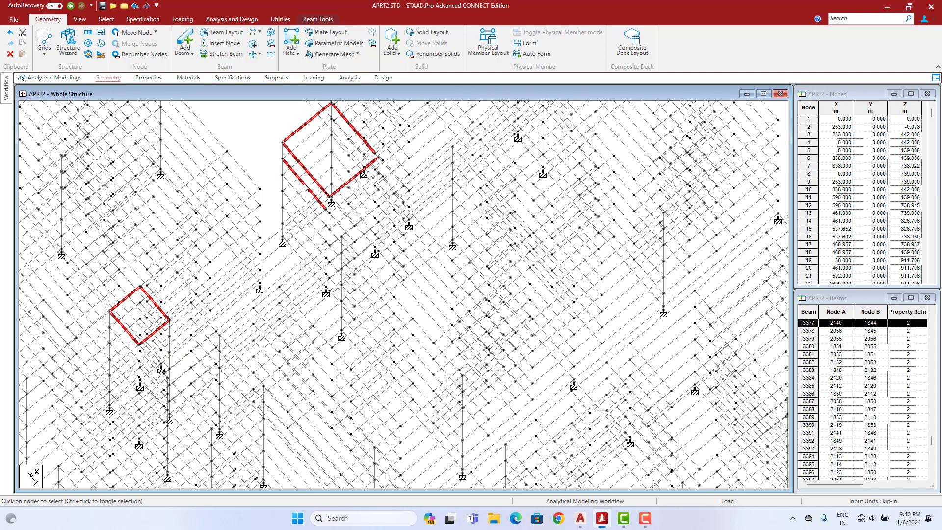
scroll(389, 233, "down", 1)
scroll(391, 165, "up", 2)
middle_click_drag(395, 143, 317, 268)
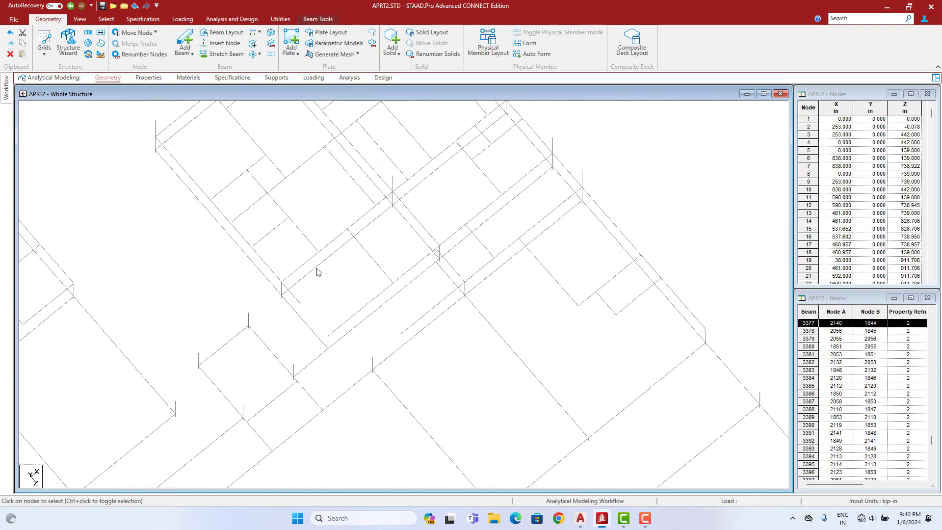
key("Down")
key("Down")
key("Down")
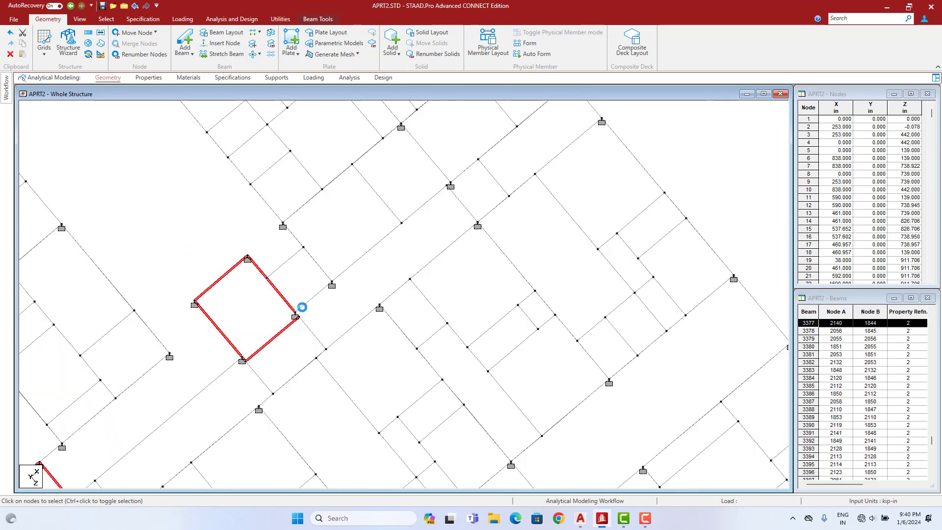
- Check the larger bay from several angles and keep only its top-level perimeter beams selected, dropping stray members next to it
scroll(303, 315, "up", 2)
key("Up")
key("Up")
key("Up")
key("Up")
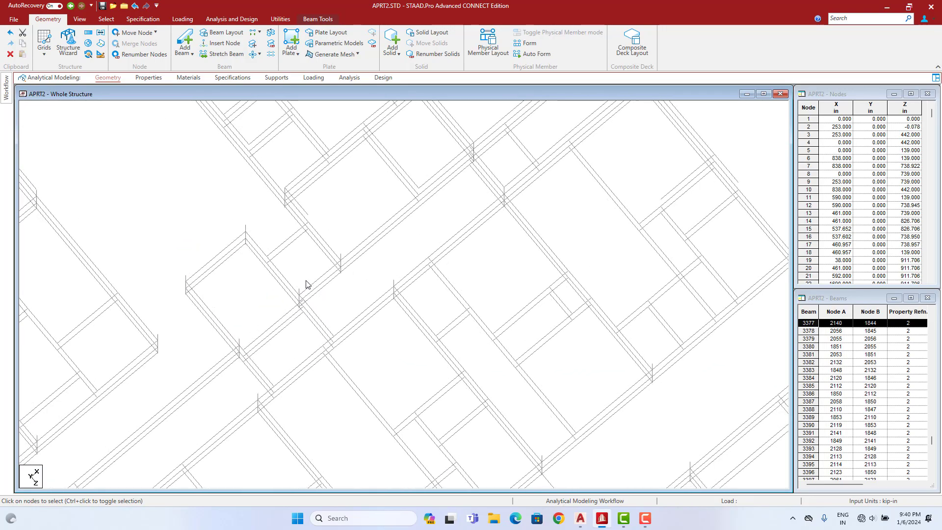
scroll(303, 258, "up", 5)
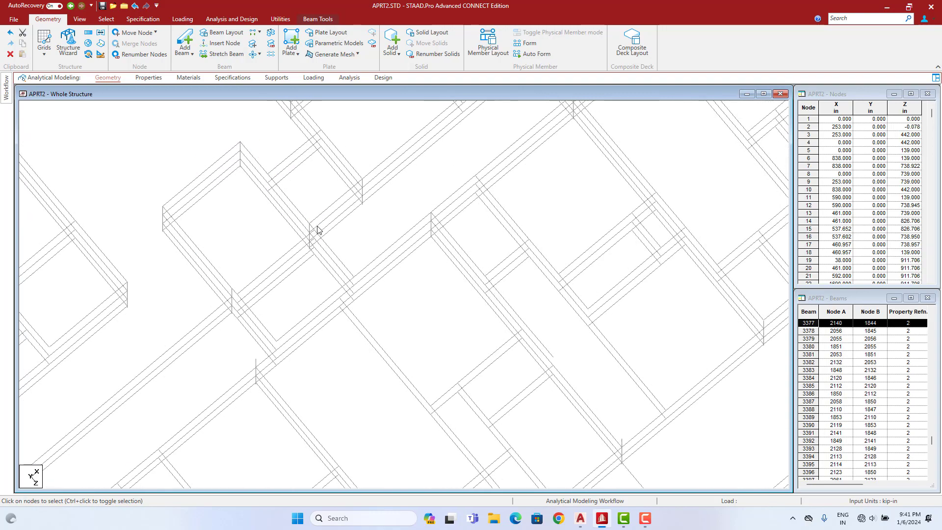
left_click(317, 194, "ctrl")
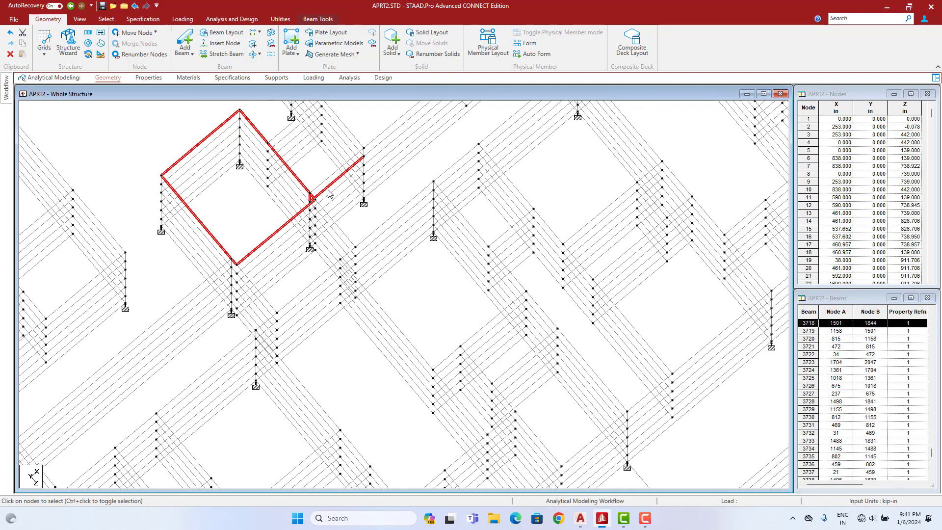
key("Up")
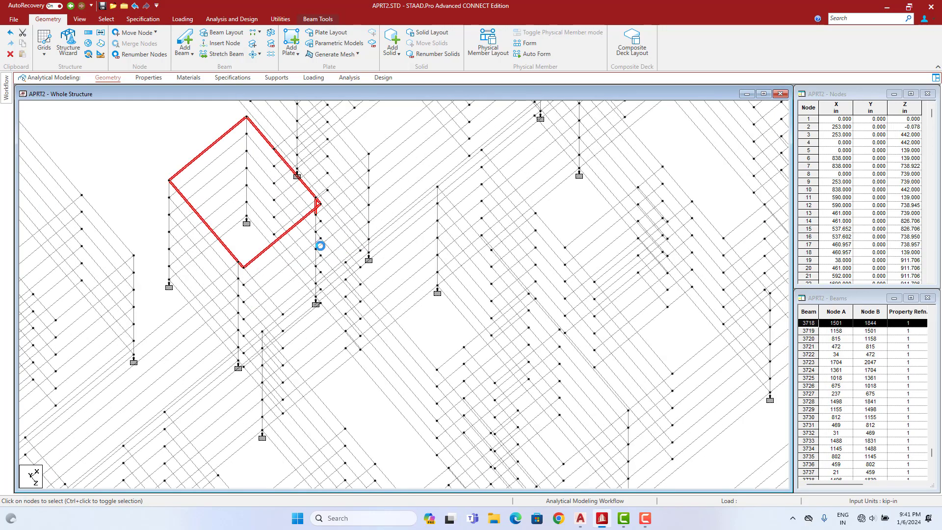
key("Right")
key("Right")
scroll(265, 244, "up", 1)
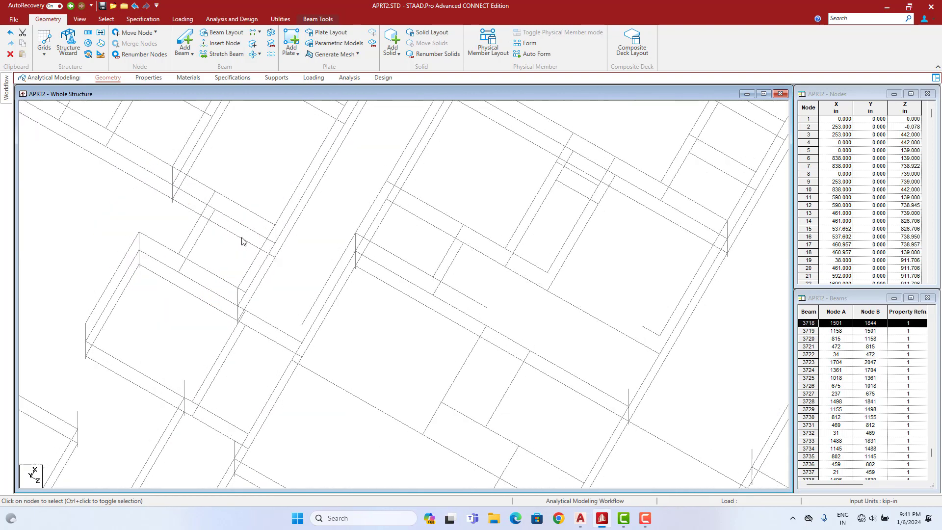
left_click(256, 227, "ctrl")
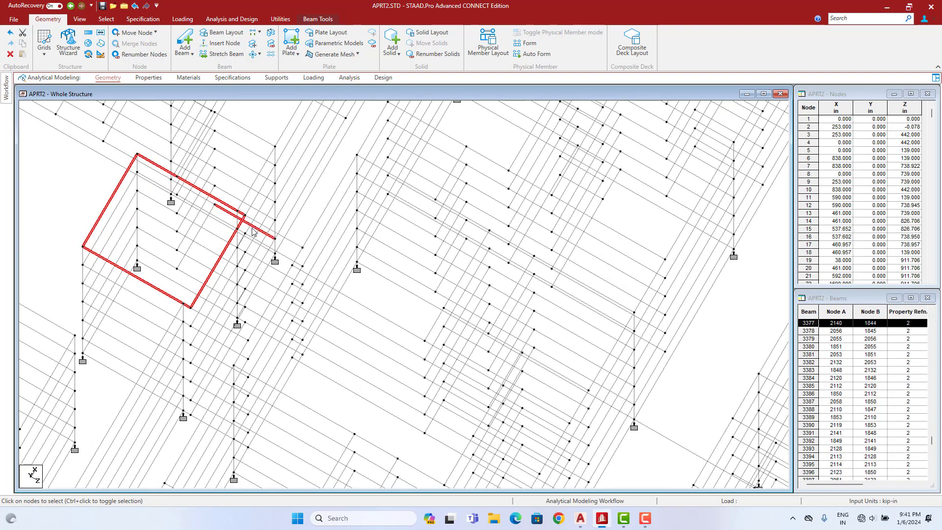
scroll(275, 260, "up", 5)
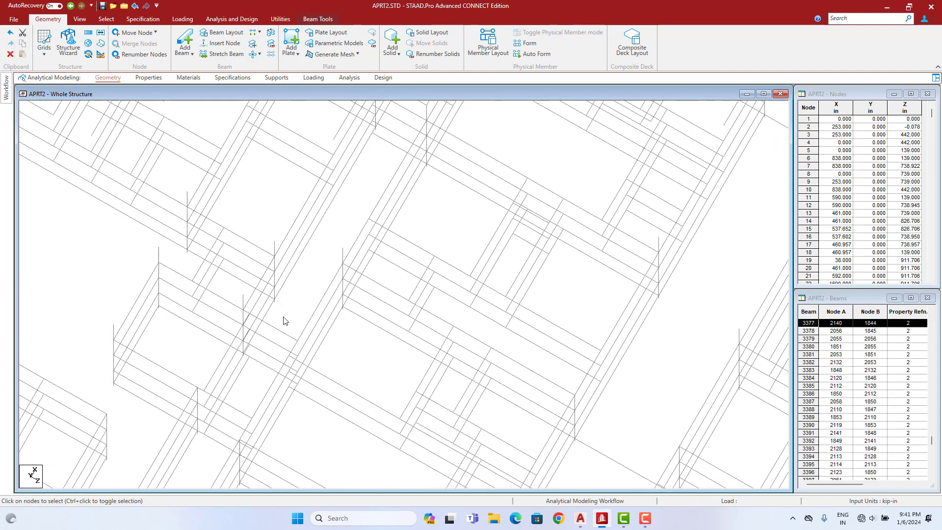
scroll(295, 325, "down", 7)
scroll(409, 227, "up", 4)
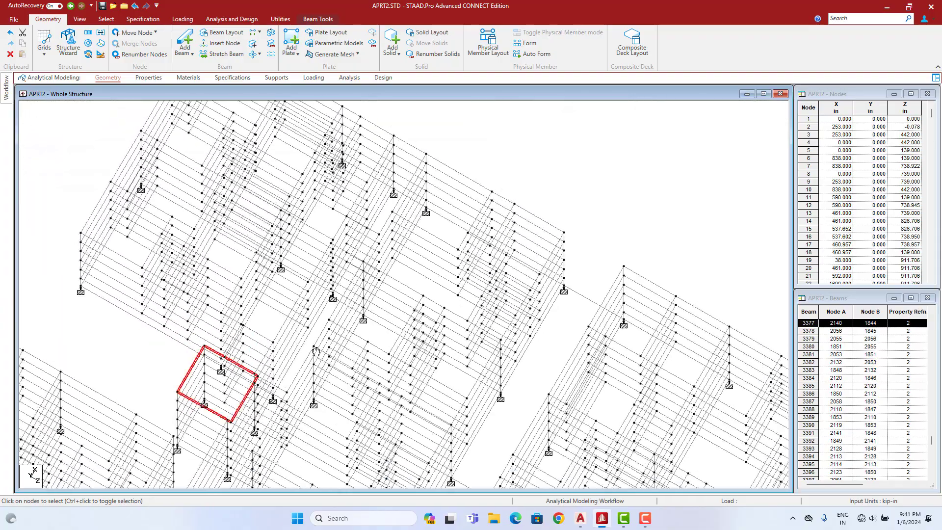
scroll(406, 231, "down", 5)
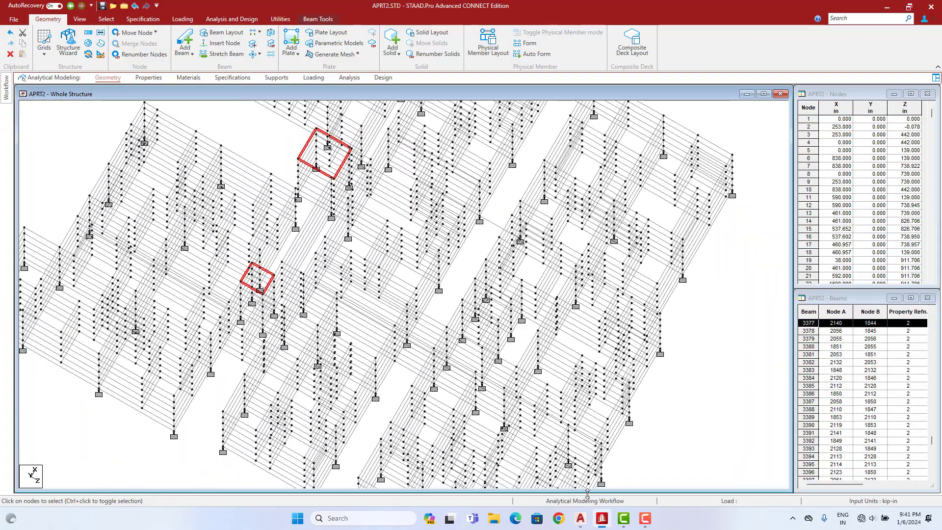
- Switch to AutoCAD to check the stair and lift locations on the stilt floor plan, and return to STAAD.Pro
left_click(580, 518)
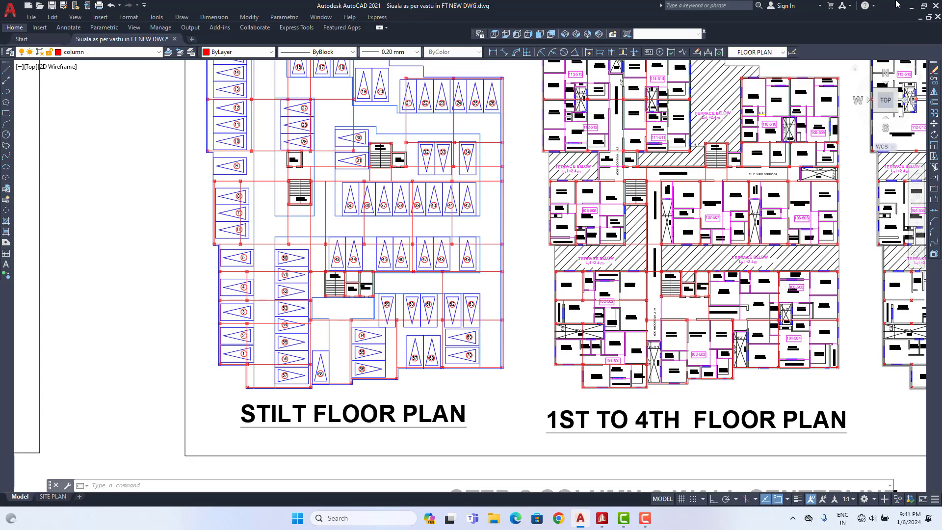
left_click(911, 7)
scroll(398, 265, "up", 8)
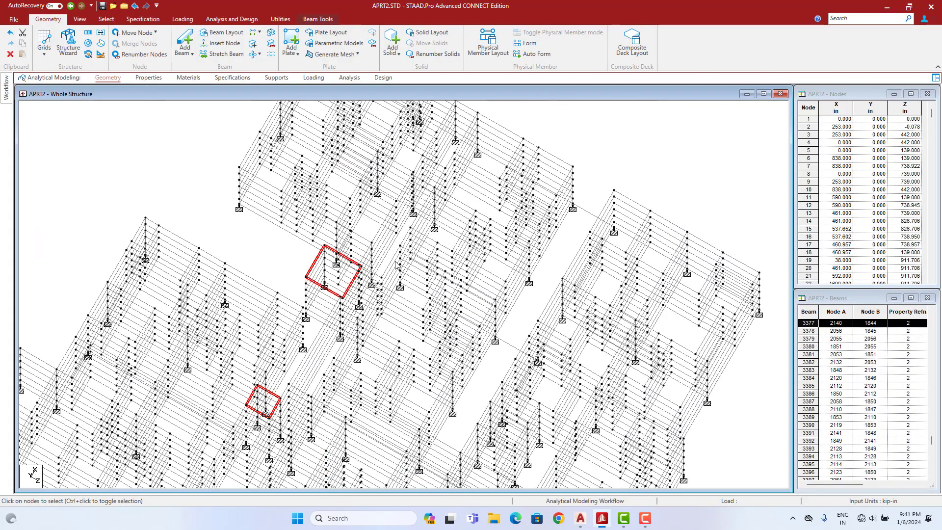
scroll(356, 254, "up", 3)
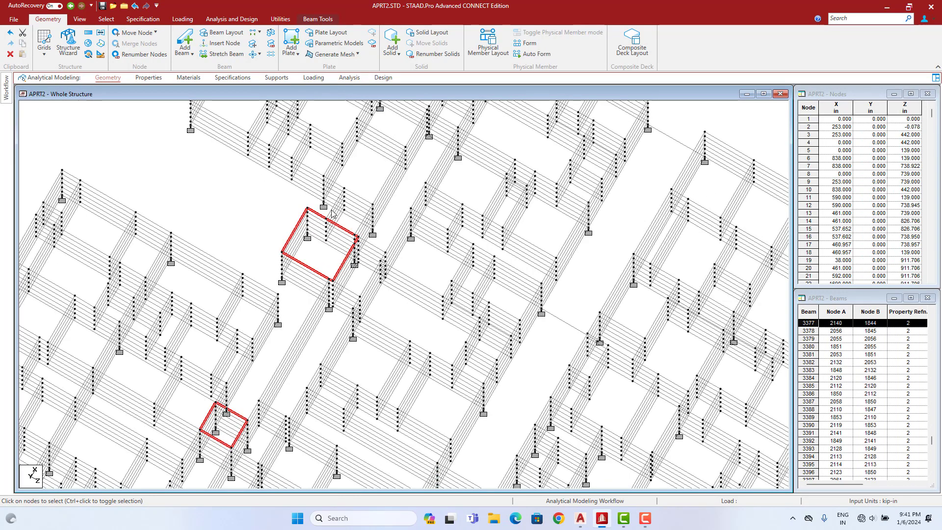
- Add the top-level beams around the small bay adjoining the larger one to the selection, including the short beam extending from its corner
left_click(332, 210, "ctrl")
left_click(354, 193, "ctrl")
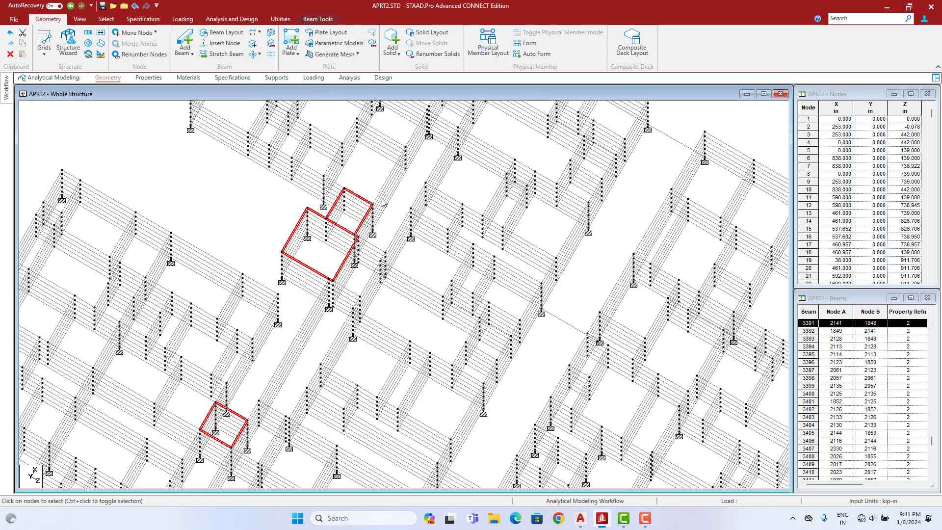
middle_click_drag(354, 185, 456, 276)
key("Up")
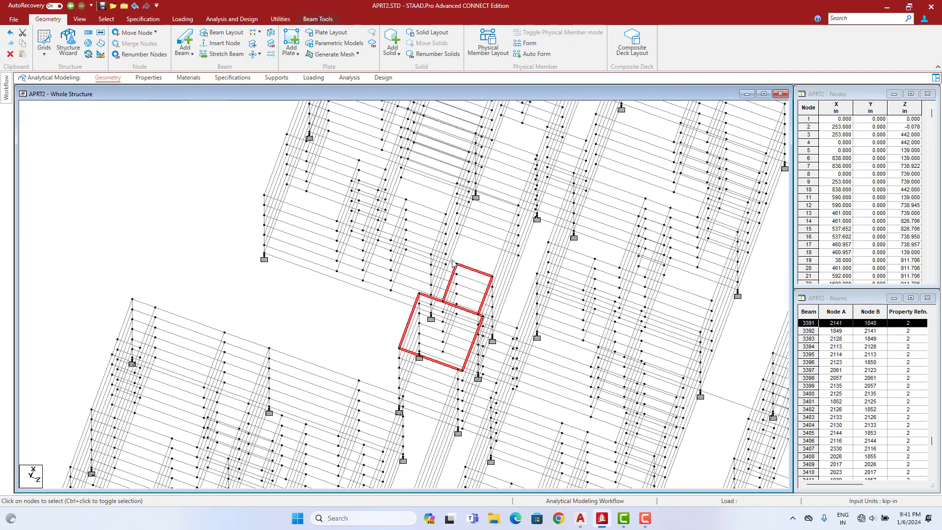
left_click(461, 264, "ctrl")
left_click(458, 253, "ctrl")
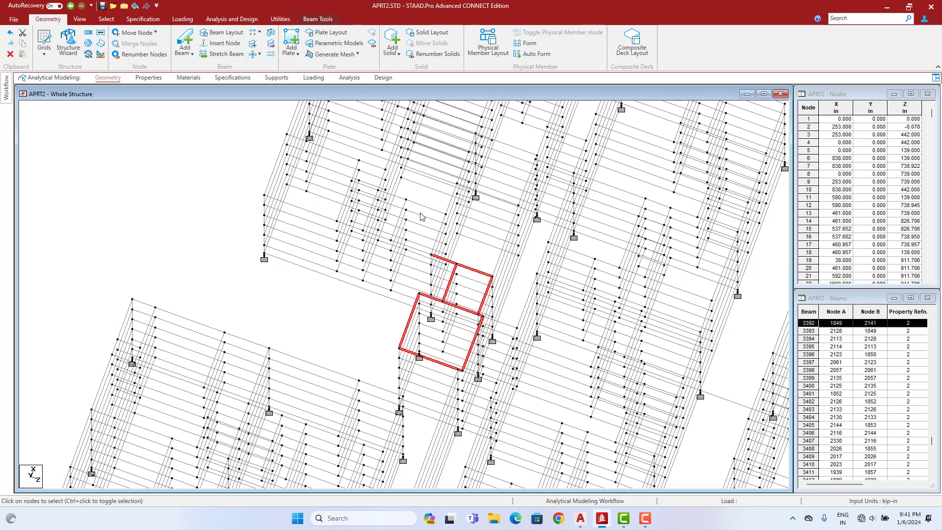
- Examine the stair and lift area on the AutoCAD stilt floor plan up close and return to the STAAD.Pro frame
middle_click_drag(467, 304, 462, 290)
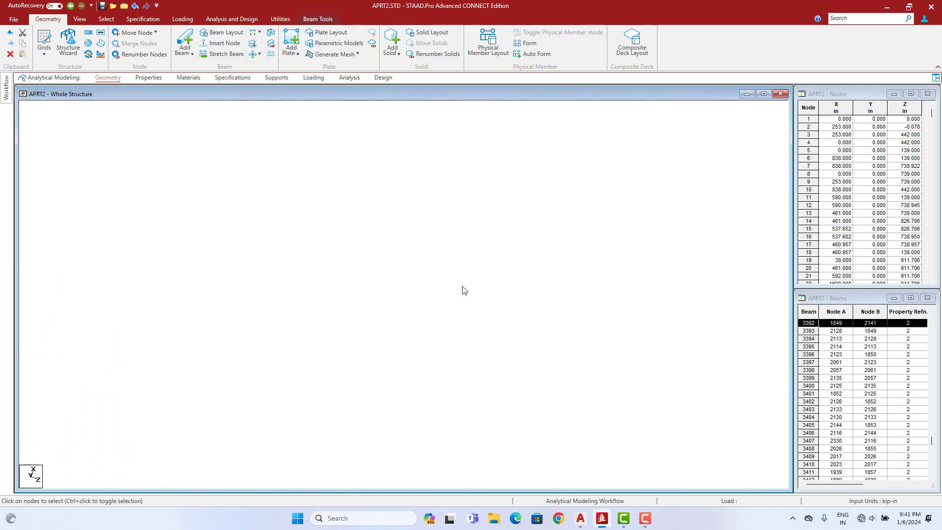
left_click(583, 524)
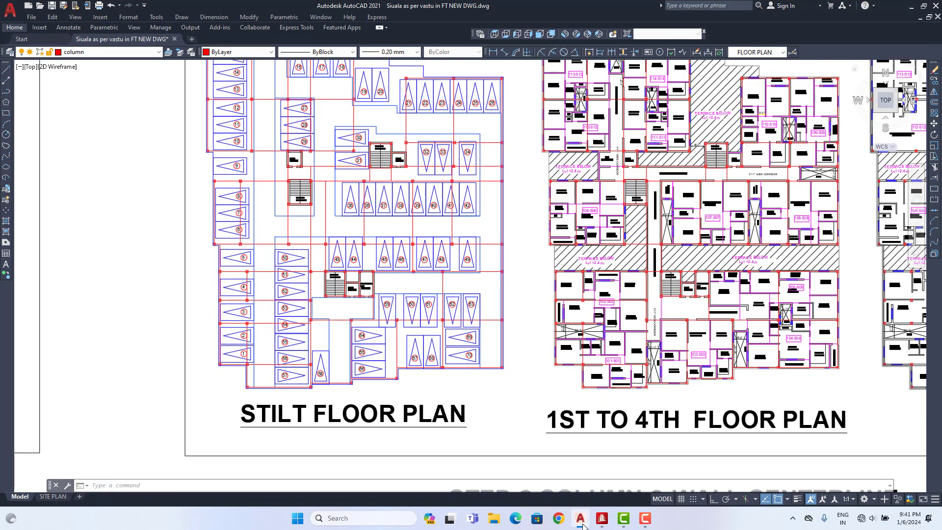
scroll(328, 294, "up", 5)
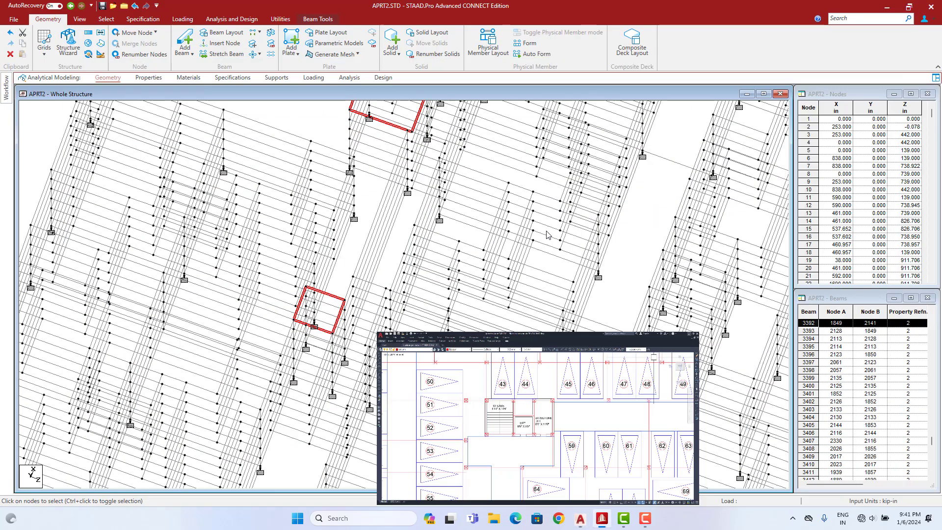
left_click(910, 6)
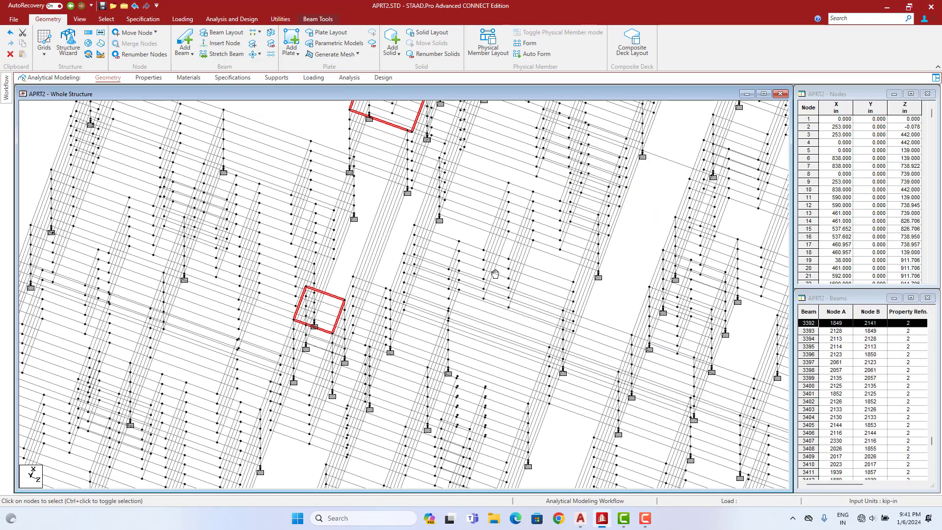
- Add the top-level beams enclosing the large bay and its adjoining small bay in the next block to the selection
scroll(452, 308, "up", 5)
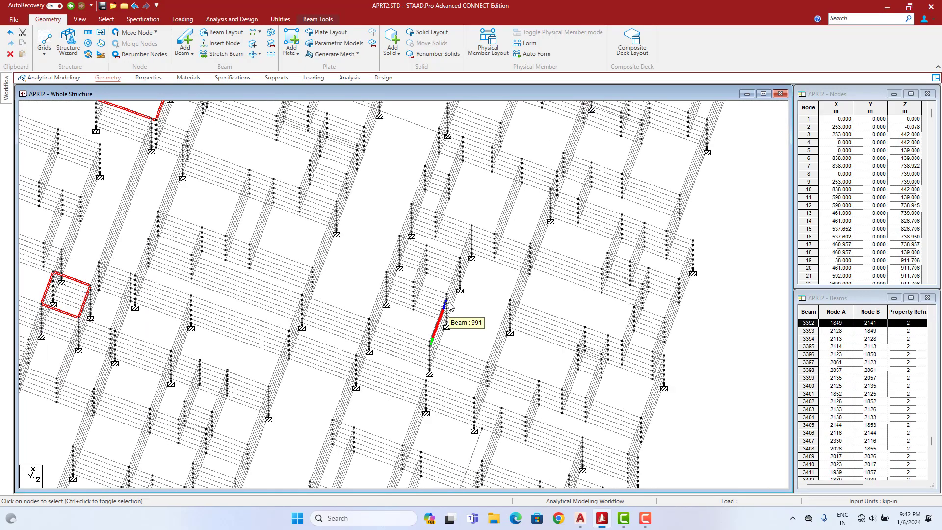
scroll(444, 314, "up", 3)
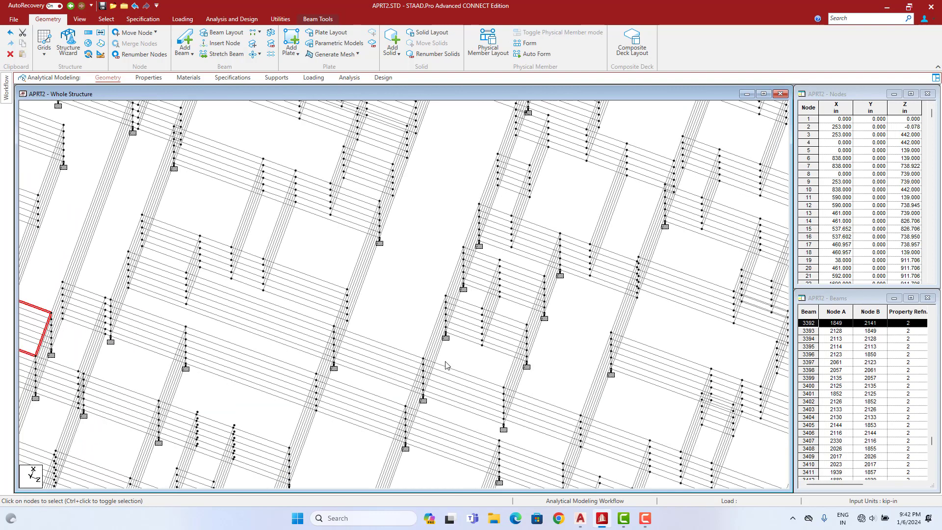
scroll(446, 365, "up", 1)
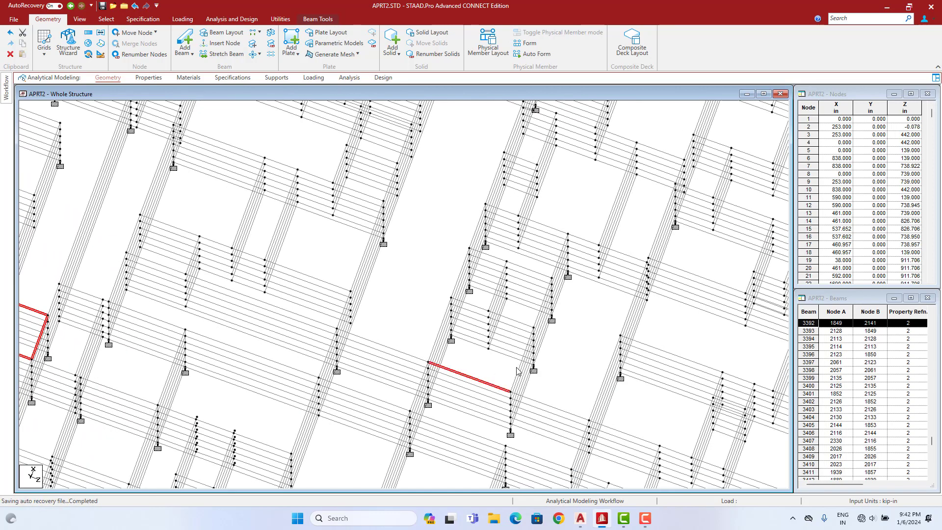
left_click(514, 332)
left_click(491, 309)
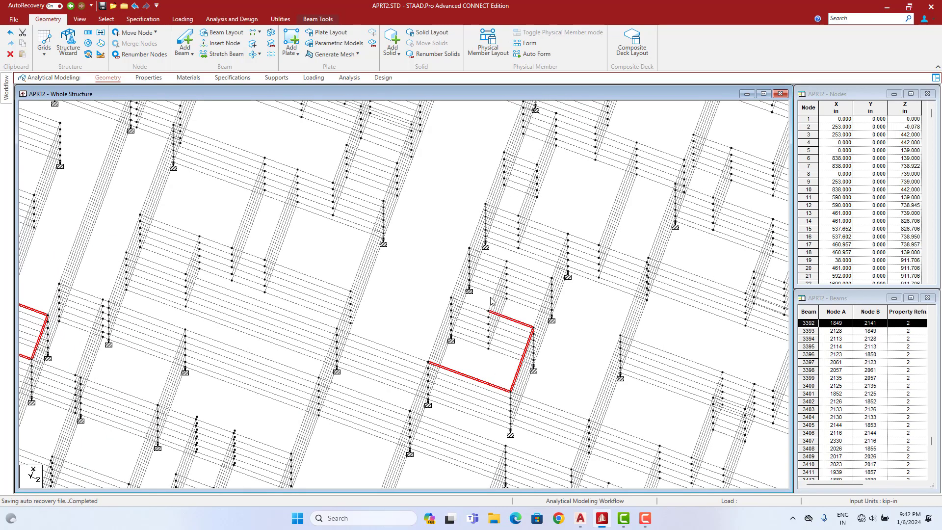
left_click(506, 263)
left_click(552, 277)
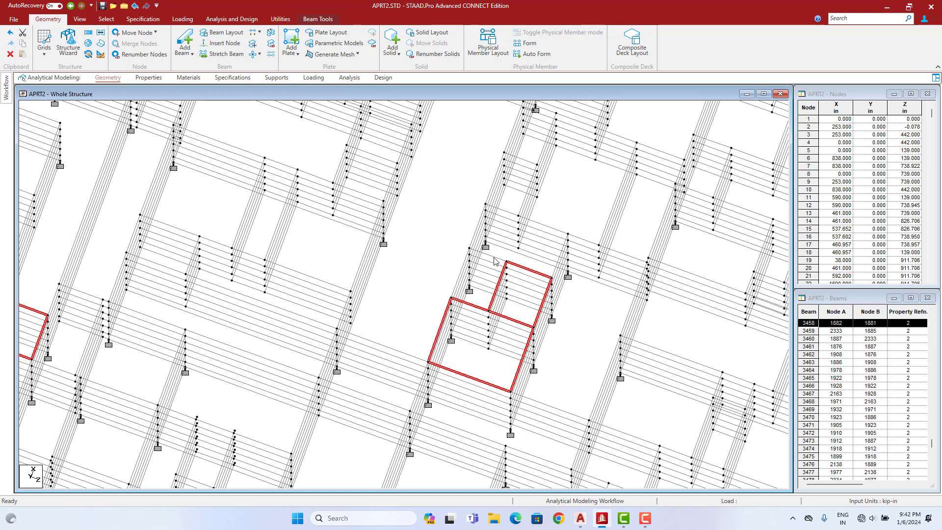
- Add the top-level beams enclosing the rectangular bay adjoining the already selected large and small bays to the selection
left_click(476, 231)
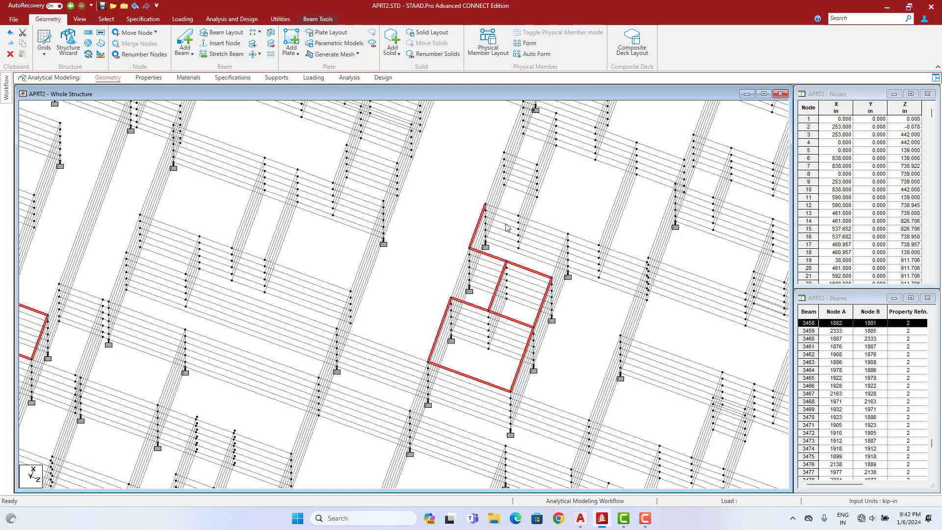
left_click(552, 228, "ctrl")
left_click(555, 268, "ctrl")
left_click(539, 263, "ctrl")
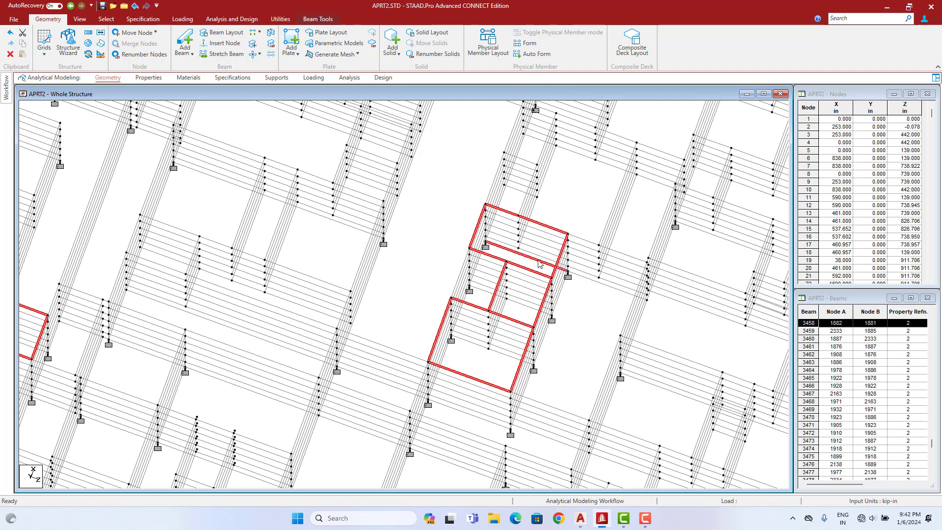
- Switch to AutoCAD to check the remaining stair and lift locations on the stilt floor plan, and return to STAAD.Pro
scroll(531, 316, "down", 2)
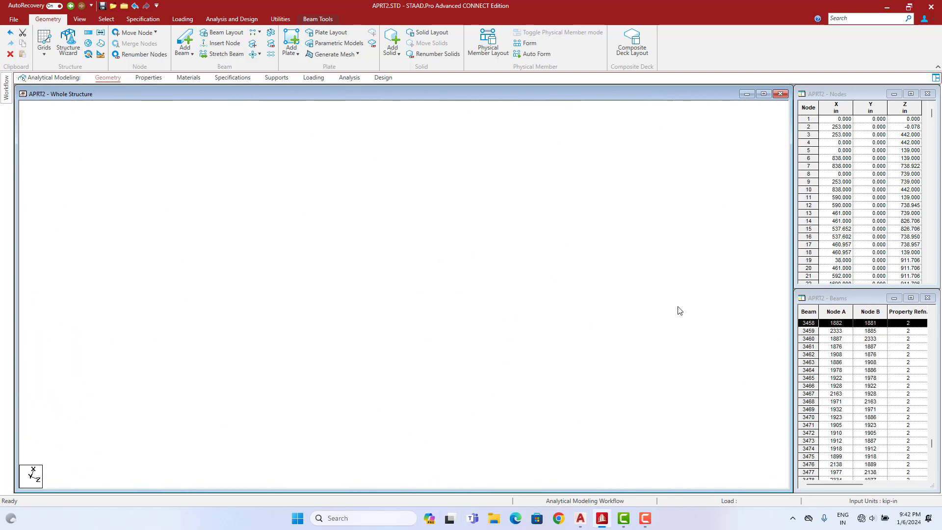
middle_click_drag(495, 280, 380, 359)
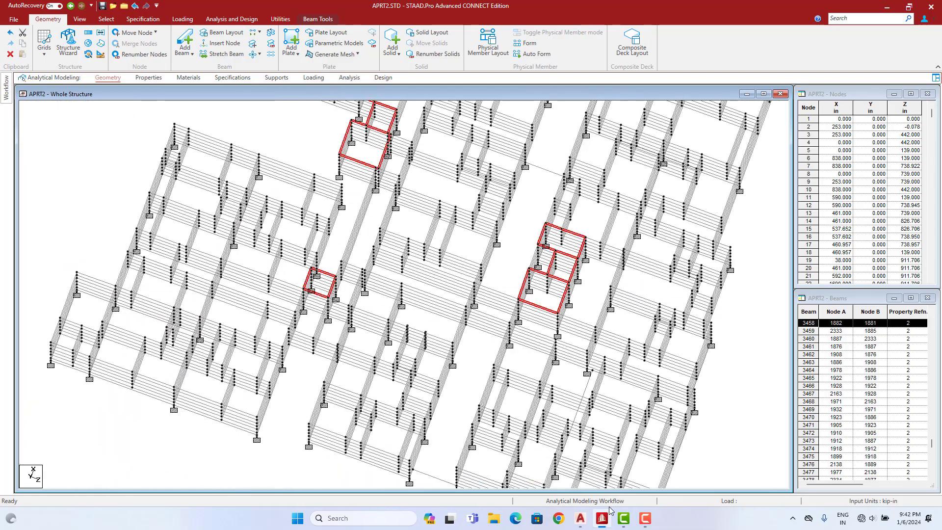
left_click(589, 522)
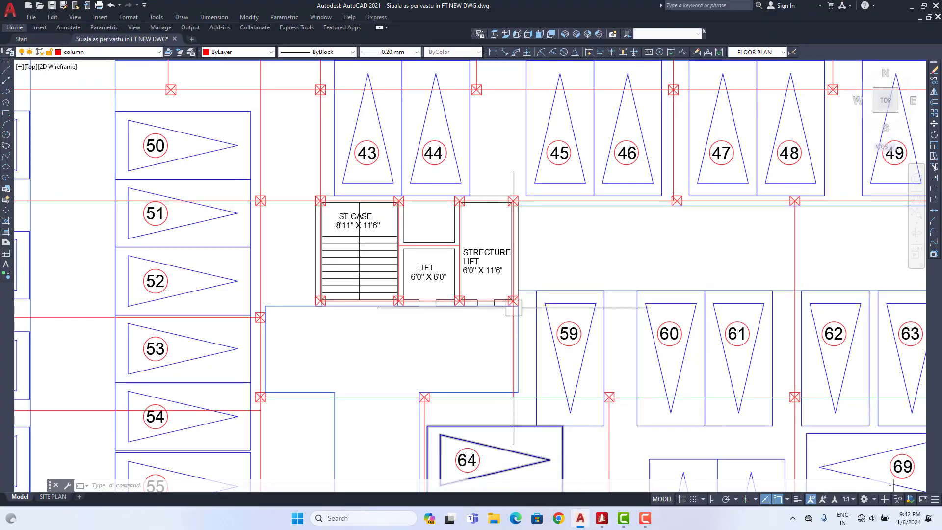
scroll(501, 216, "down", 5)
middle_click_drag(502, 220, 491, 298)
scroll(439, 202, "up", 4)
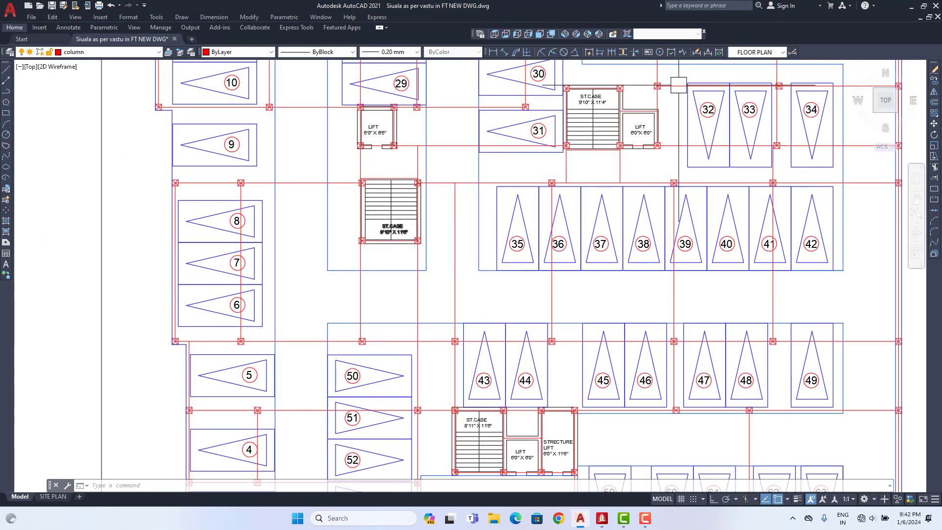
left_click(912, 8)
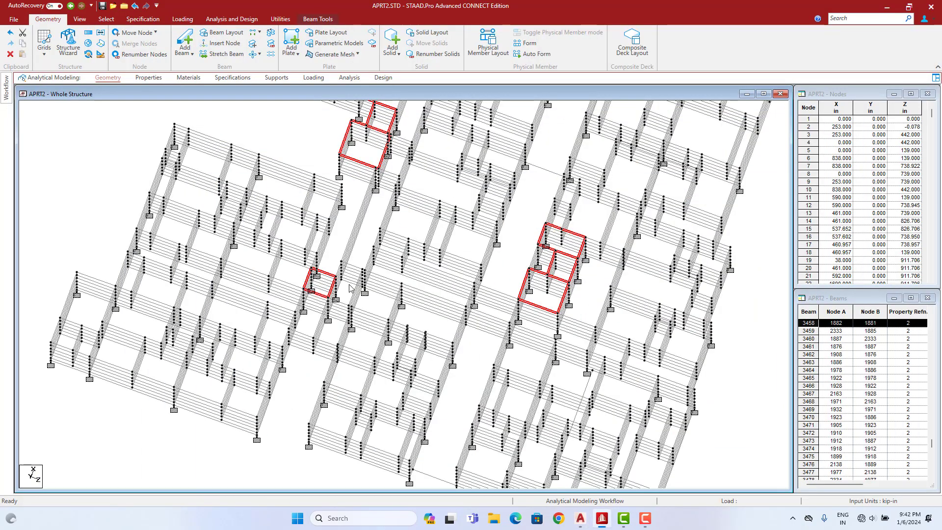
- Add the four top-level beams enclosing the larger stair bay beside the small isolated lift bay to the selection, leaving neighbouring beams unselected
scroll(362, 317, "up", 3)
middle_click_drag(362, 317, 409, 294)
scroll(391, 293, "up", 2)
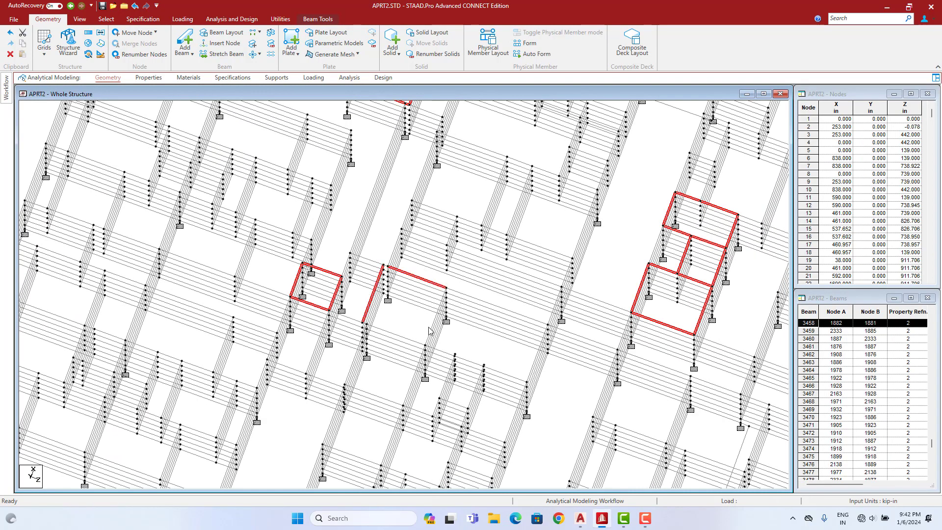
scroll(397, 335, "down", 4)
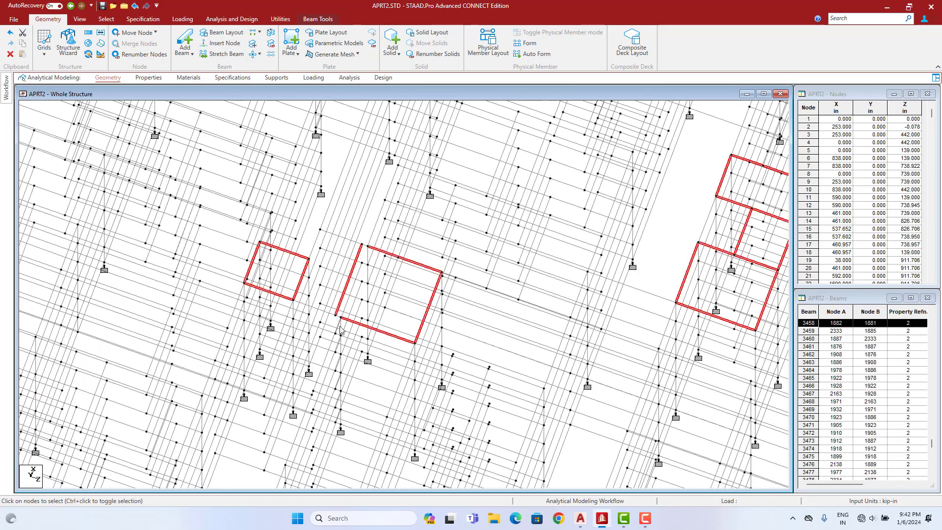
scroll(334, 326, "up", 1)
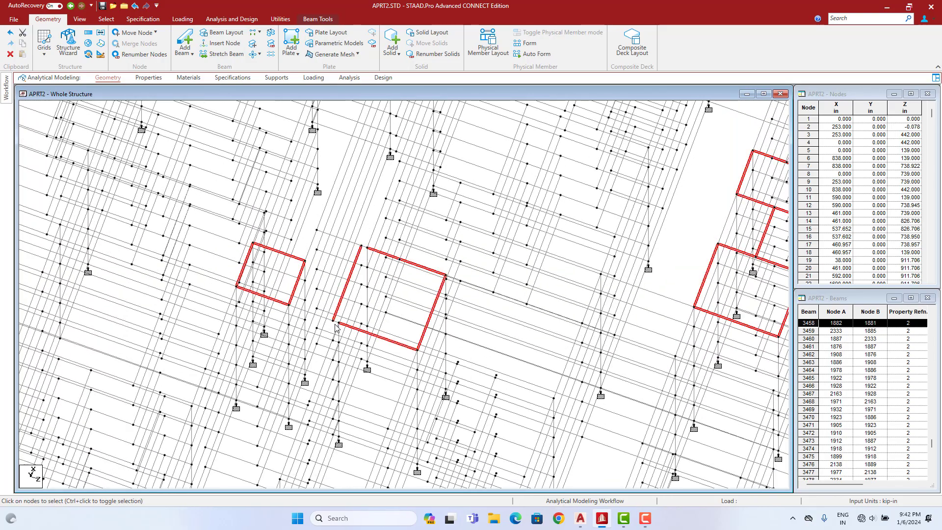
left_click(339, 325, "ctrl")
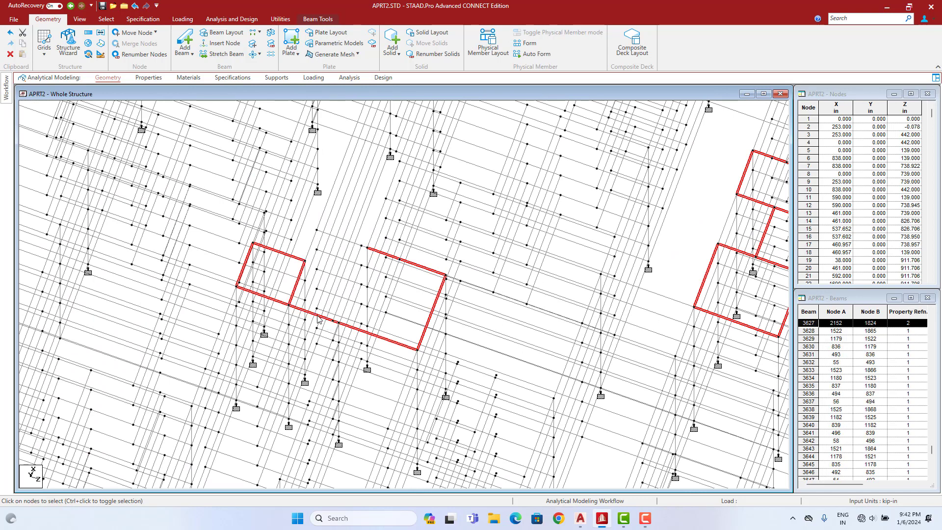
left_click(317, 320)
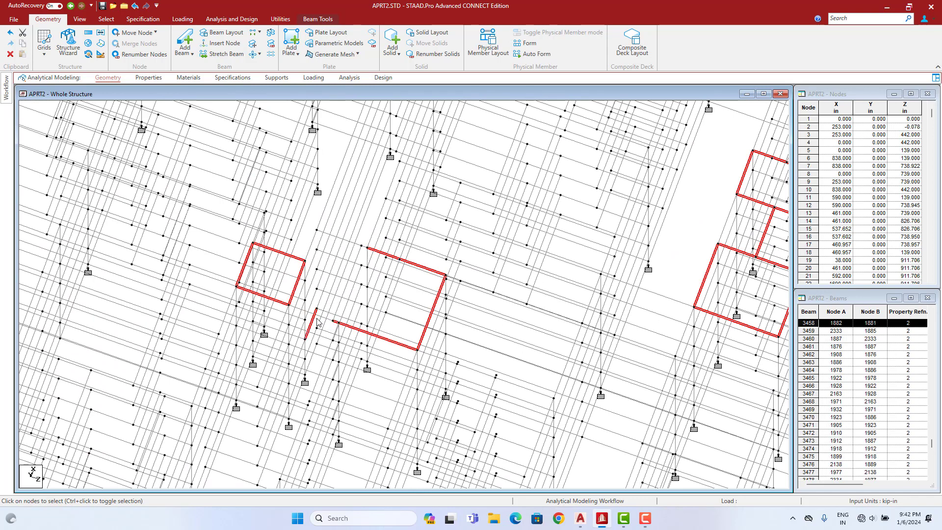
left_click(363, 247, "ctrl")
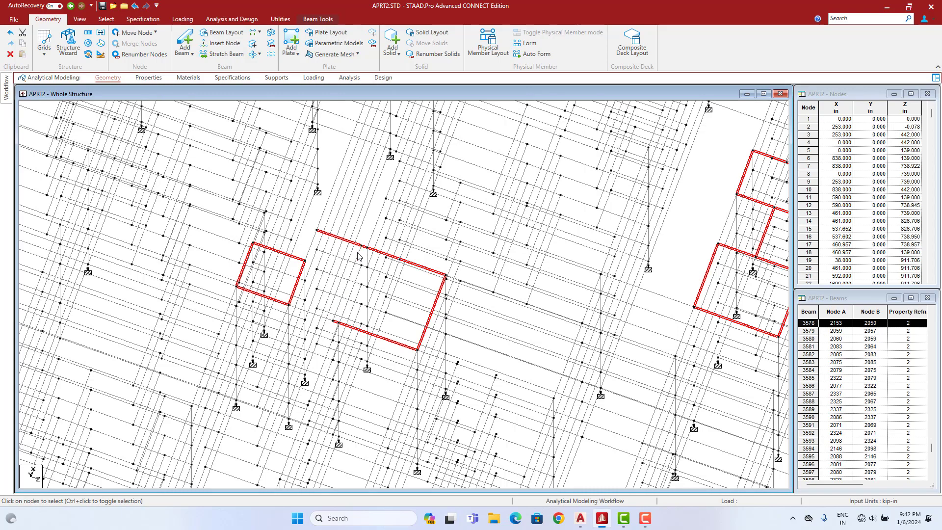
left_click(320, 231, "ctrl")
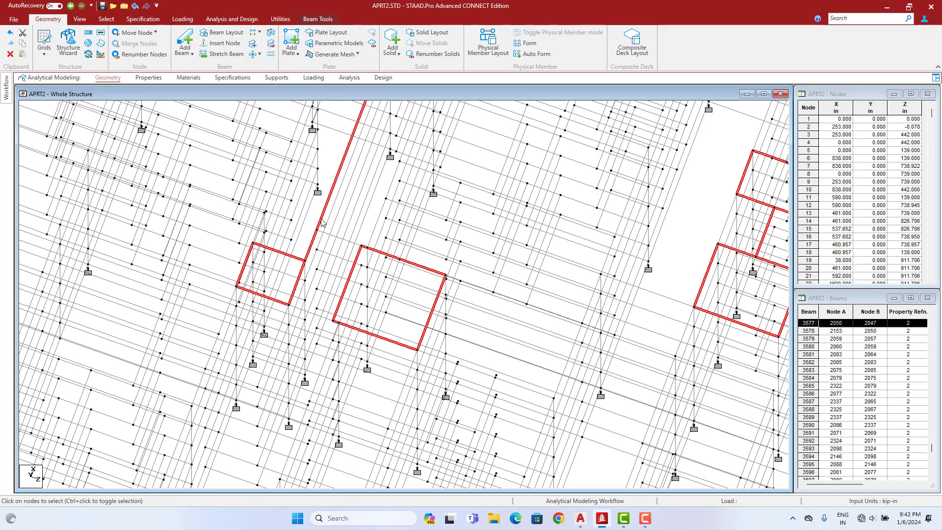
left_click(315, 244, "ctrl")
- Repeat the selected stair and lift beams along global Y in one linked step with 96 in spacing
scroll(410, 294, "down", 7)
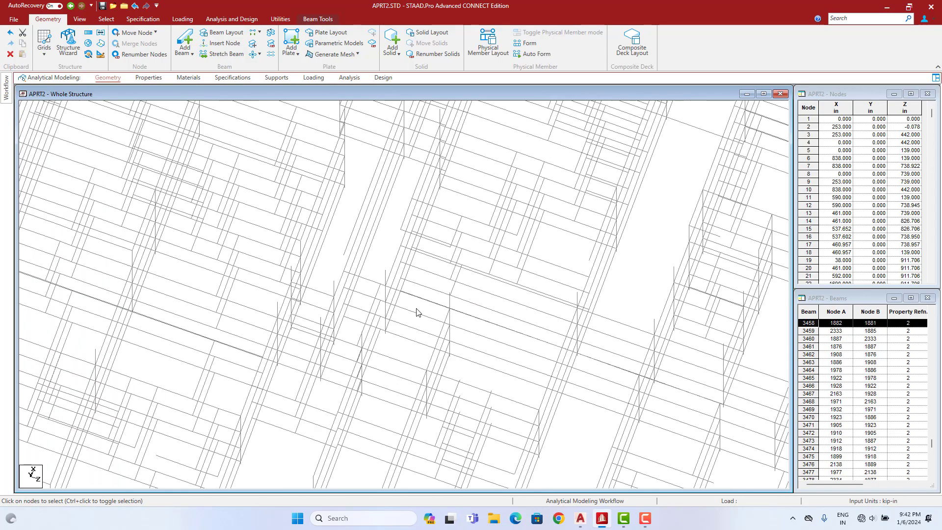
scroll(428, 322, "down", 4)
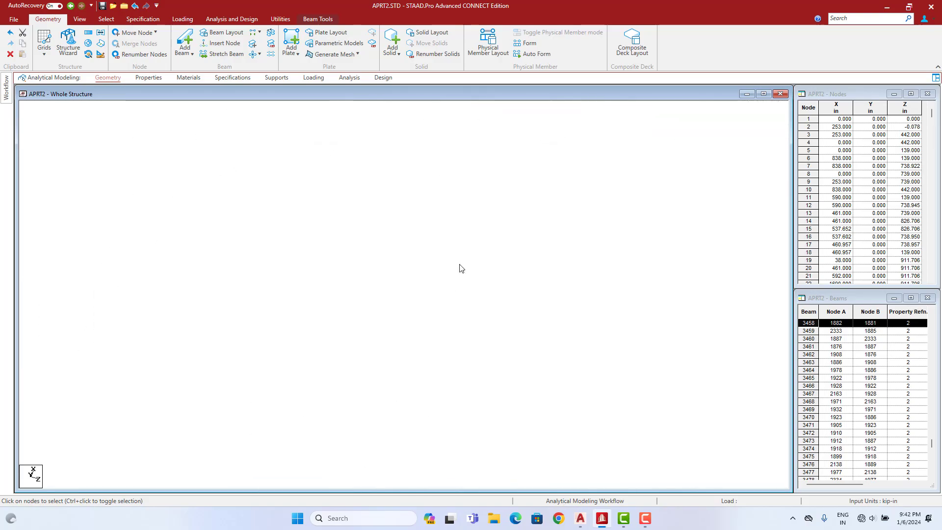
middle_click_drag(459, 263, 427, 333)
scroll(551, 368, "up", 1)
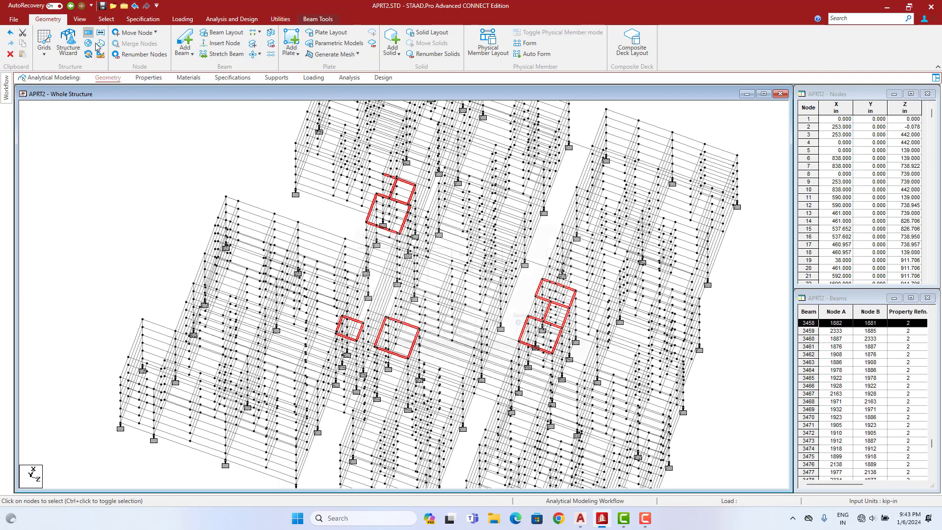
left_click(88, 33)
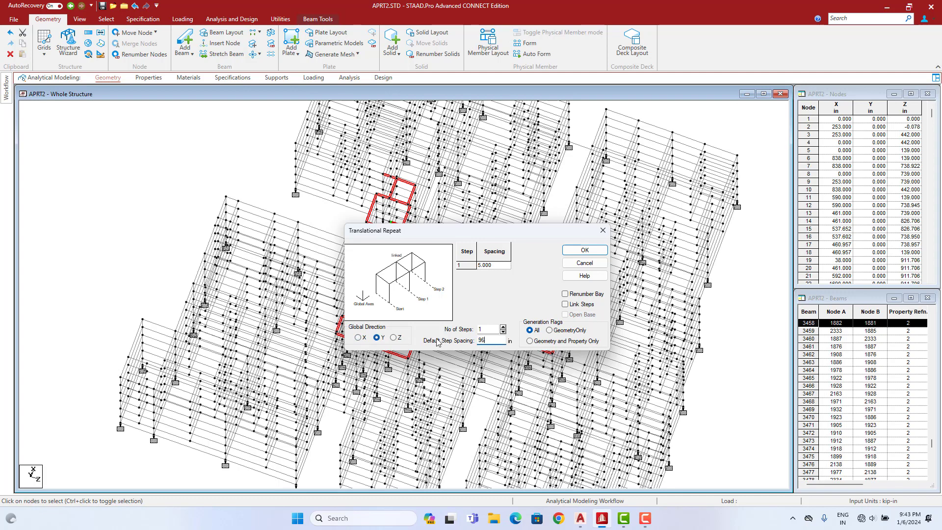
left_click(584, 250)
- Delete the new short vertical member at the mid-beam junction on the outer edge of the small lift bay
key("Up")
key("Up")
key("Up")
key("Up")
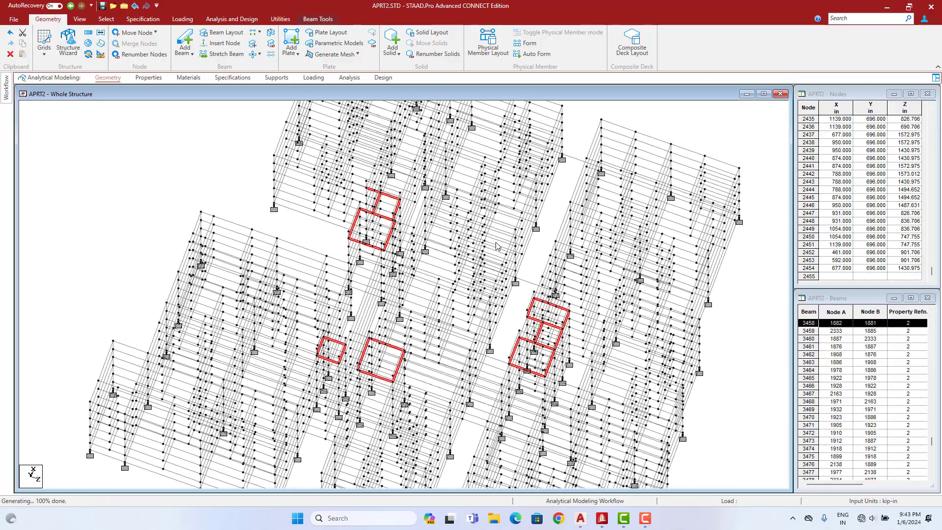
scroll(350, 201, "up", 4)
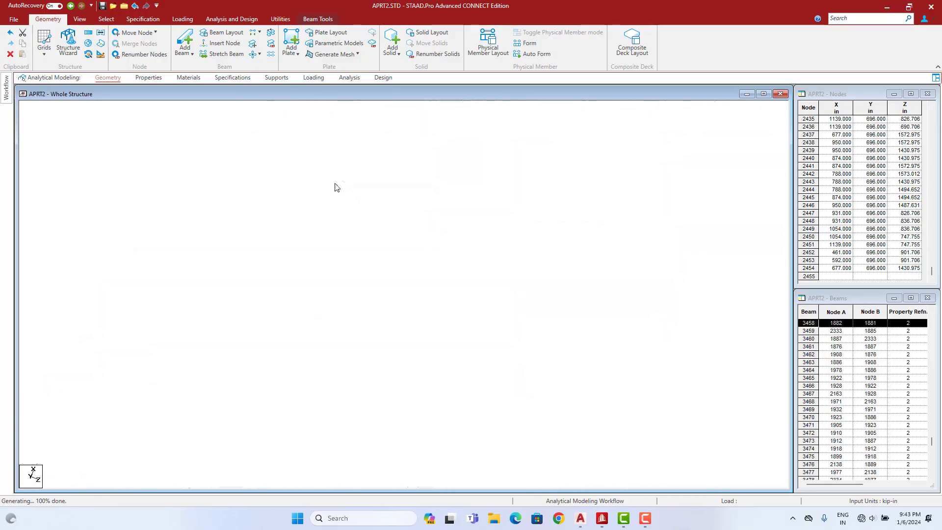
middle_click_drag(316, 146, 344, 317)
left_click(333, 252)
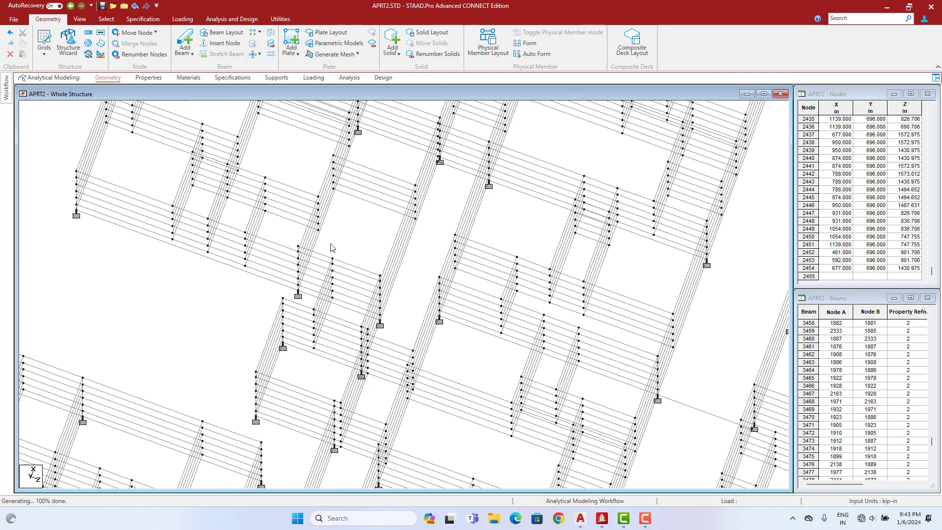
left_click(334, 261)
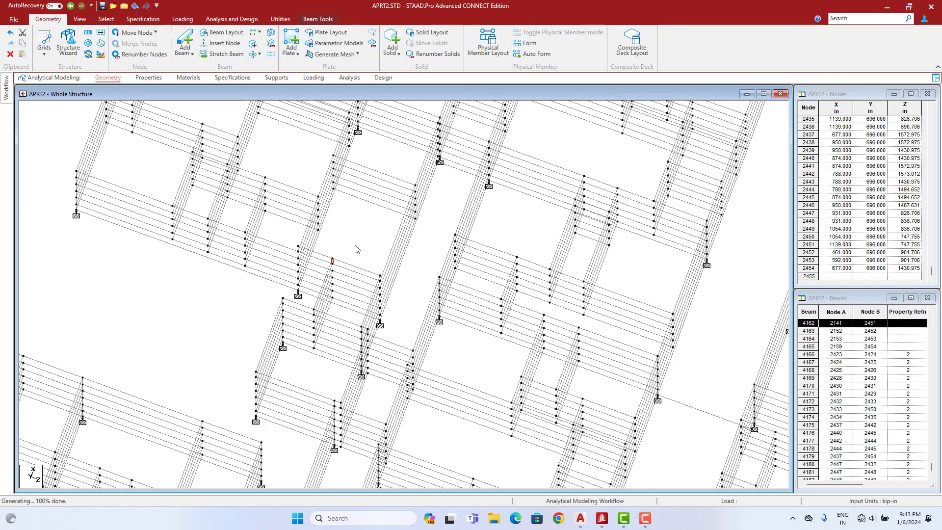
key("Delete")
key("Return")
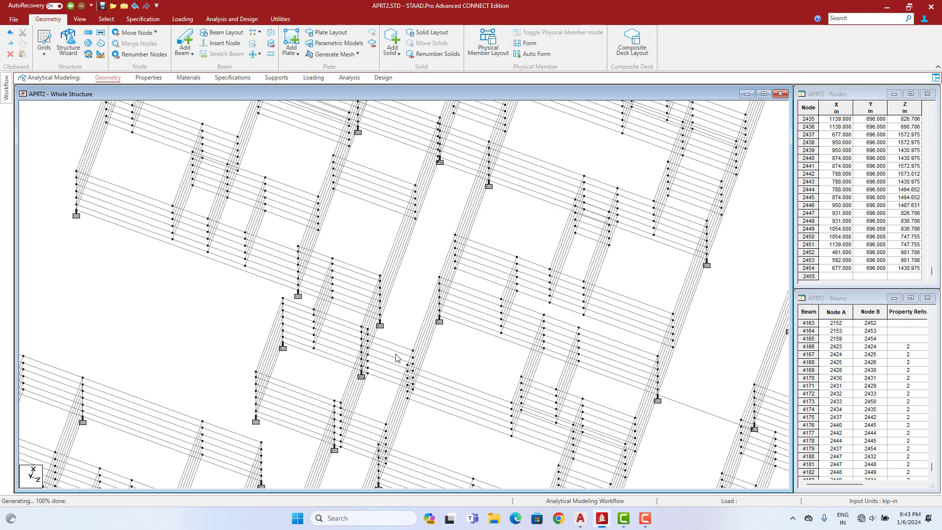
- Delete the two new top-storey vertical members at the beam junctions just beside the stair bay's columns
scroll(397, 357, "up", 5)
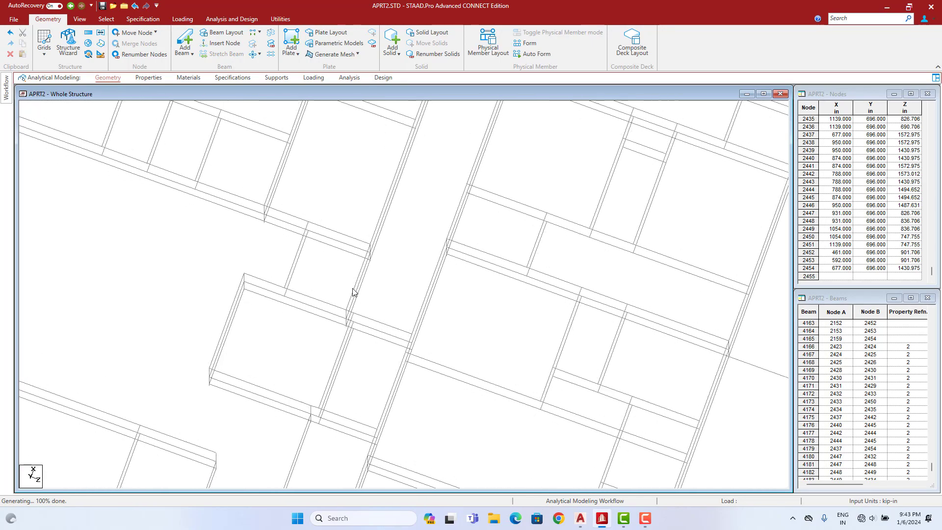
scroll(352, 292, "down", 5)
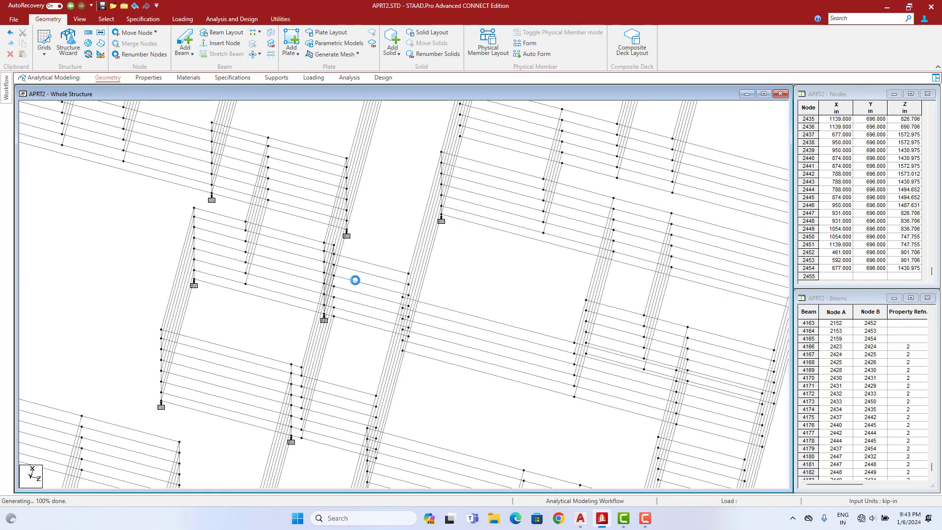
scroll(339, 249, "up", 3)
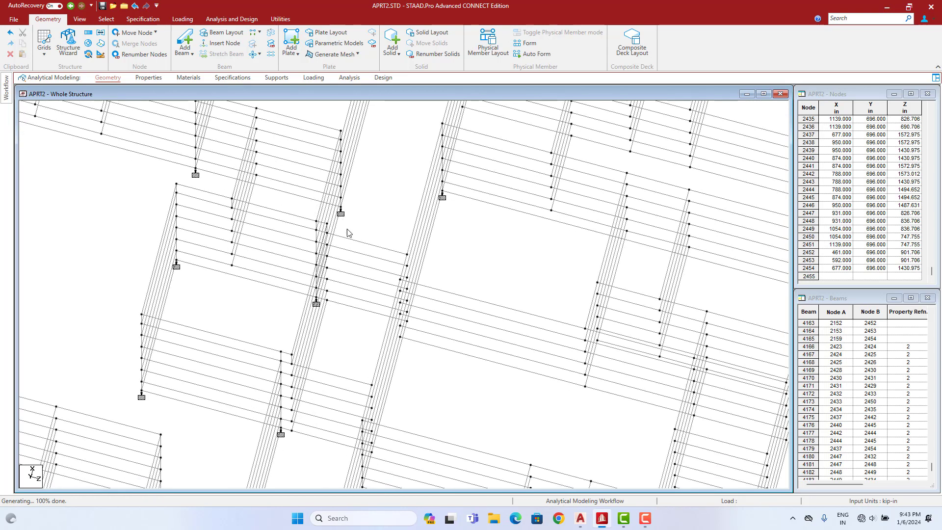
left_click(328, 229)
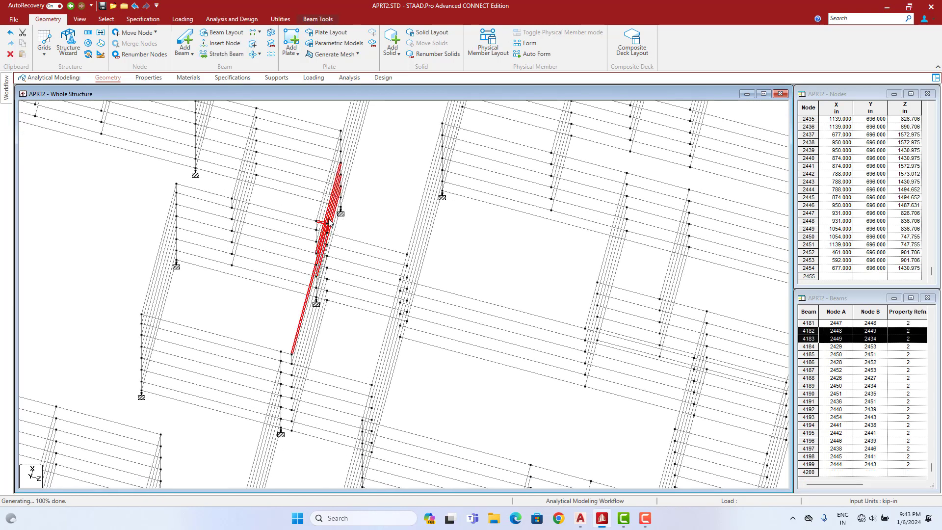
left_click(376, 228)
scroll(378, 231, "up", 4)
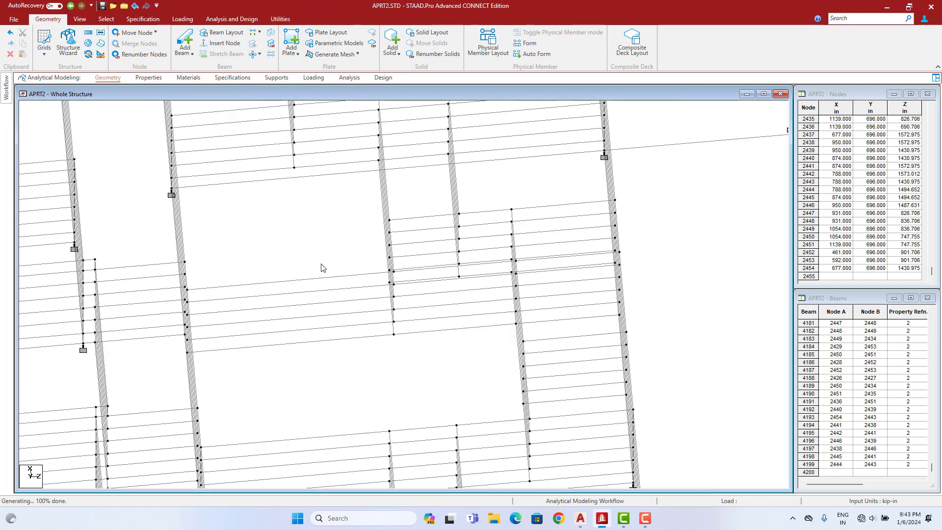
middle_click_drag(268, 273, 281, 226)
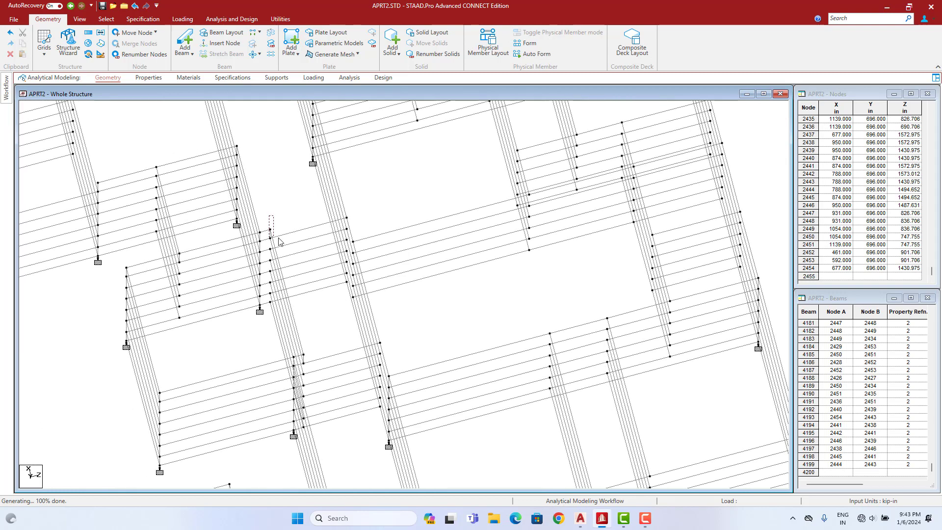
left_click(277, 239)
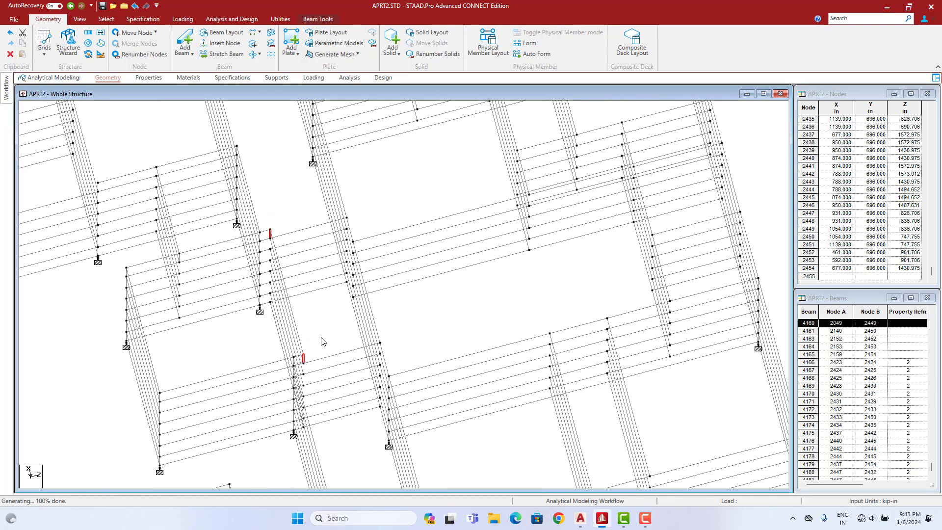
key("Delete")
key("Return")
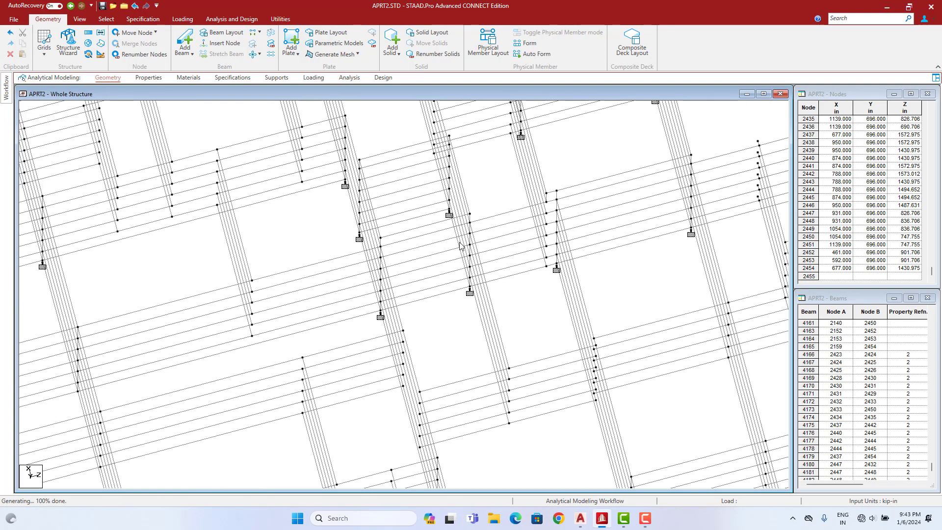
- Delete the new top-storey vertical member at the beam junction beside the corner column of the isolated stair bay
middle_click_drag(460, 242, 378, 419)
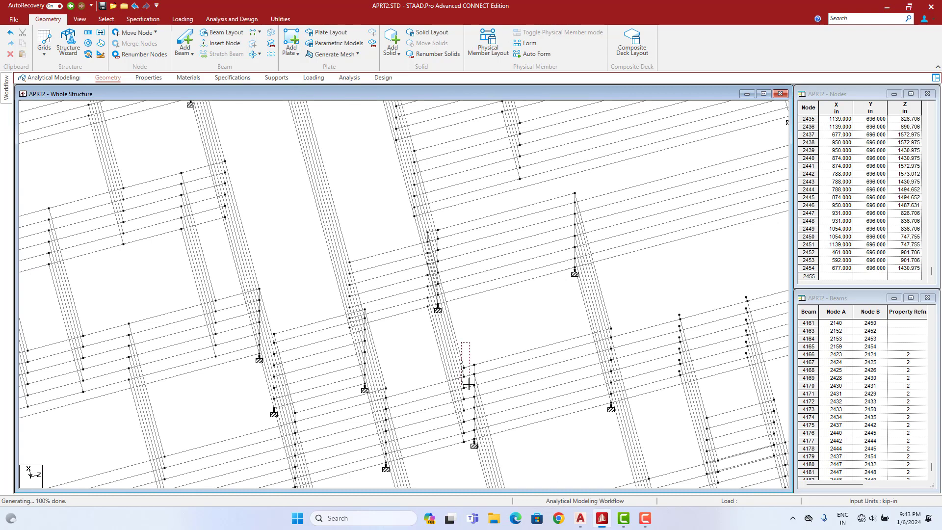
left_click(470, 385)
left_click(468, 363)
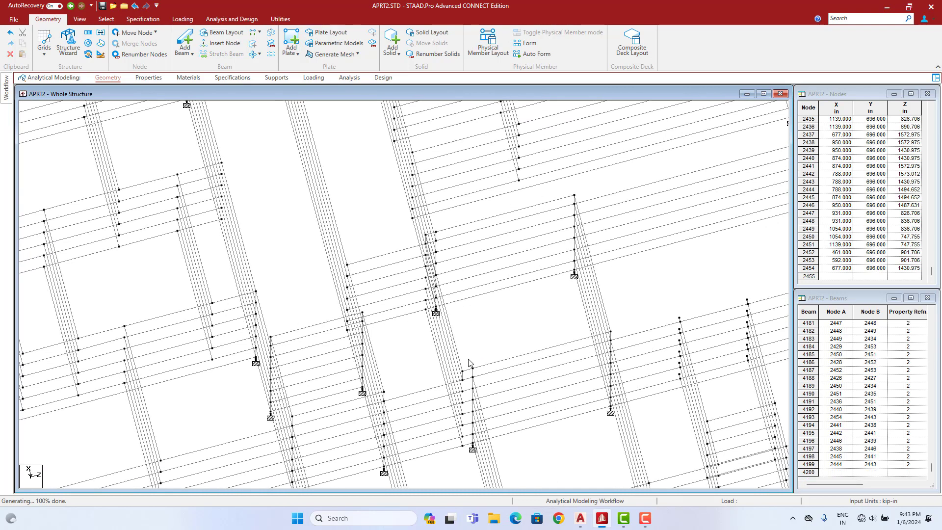
left_click(461, 377)
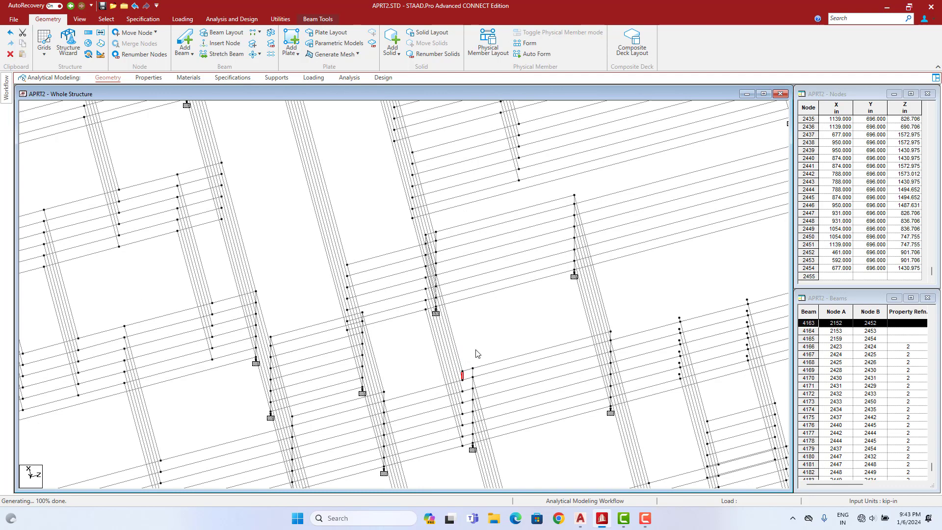
key("Delete")
key("Return")
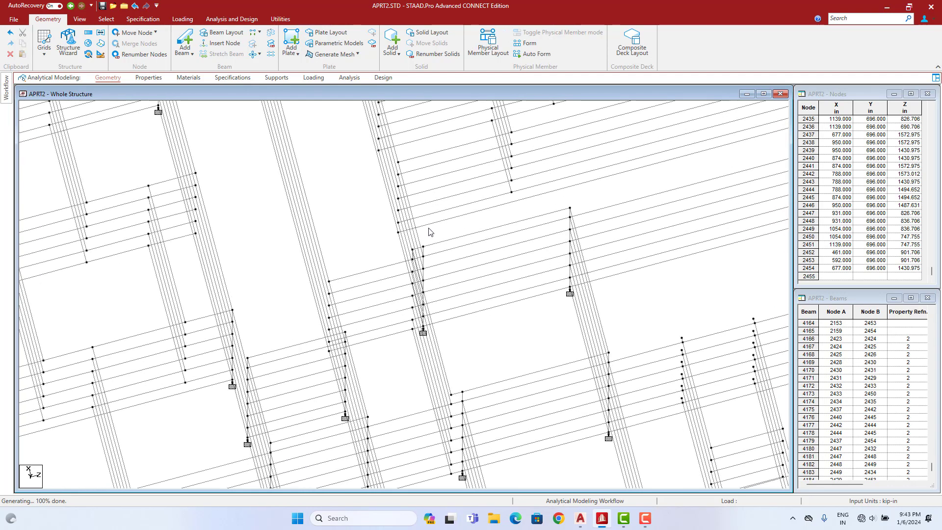
- Delete the new top-storey vertical member at the beam junction just beside the inner supported column of the stair bay
key("Down")
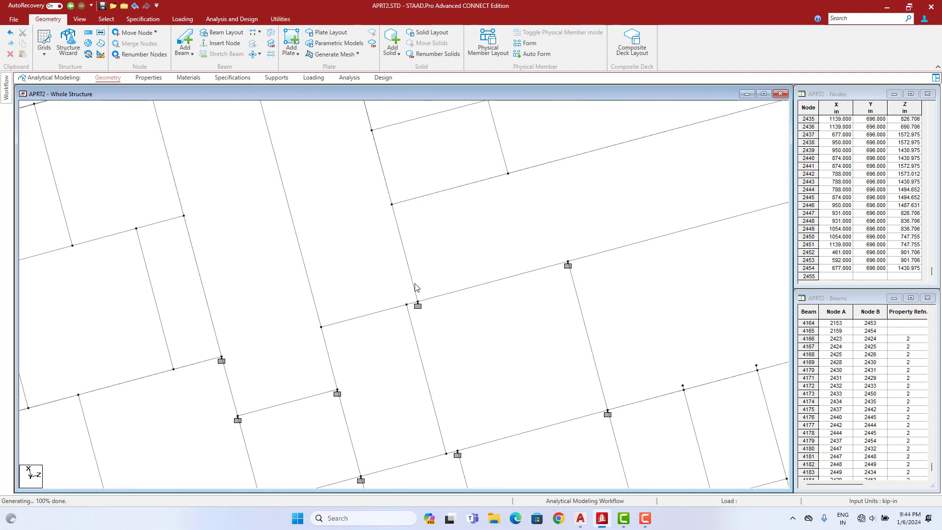
left_click_drag(408, 315, 411, 318)
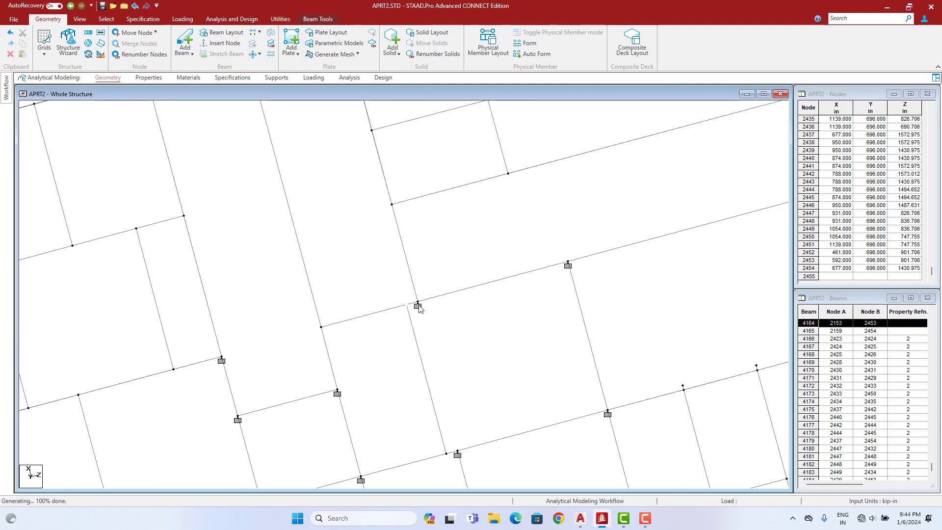
mouse_move(432, 255)
middle_mouse_down()
mouse_move(439, 248)
mouse_move(433, 242)
middle_mouse_up()
key("Up")
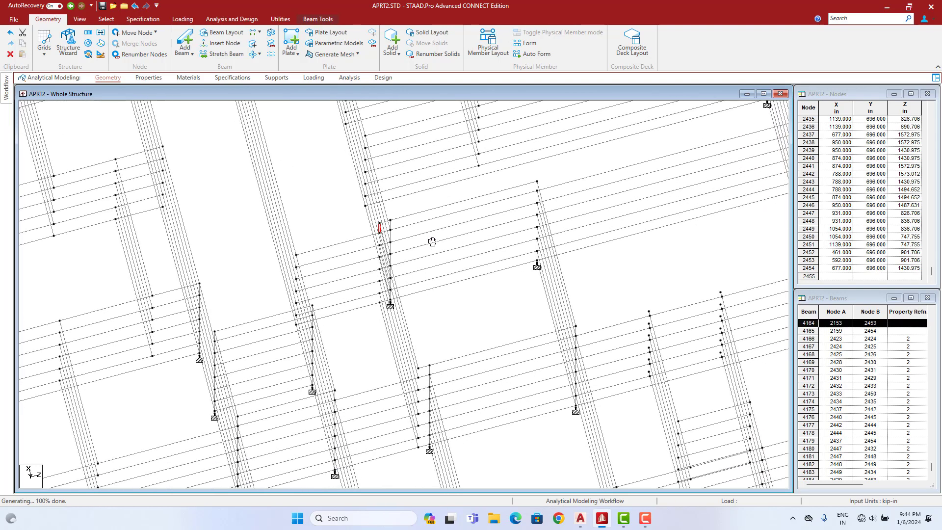
key("Delete")
key("Return")
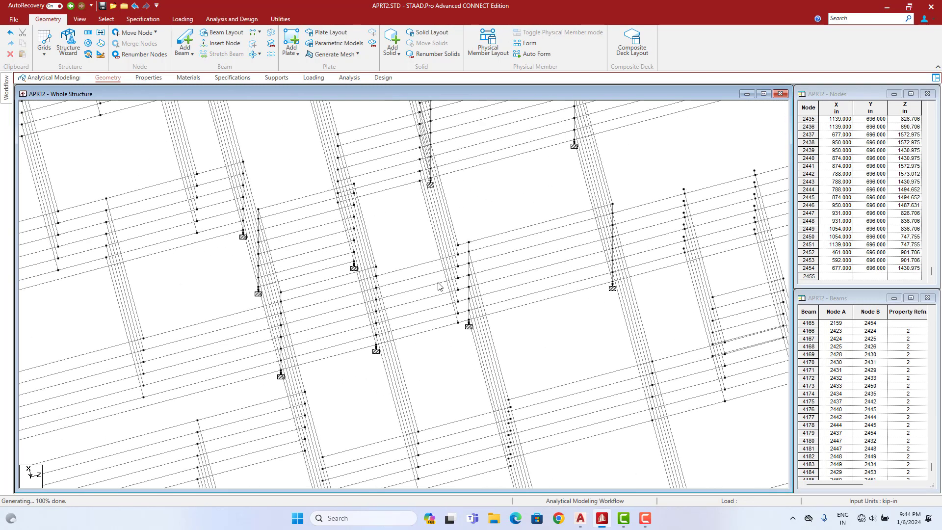
- Delete the new top-storey vertical member at the inner mid-beam junction between the paired narrow lift bays
middle_click_drag(438, 286, 516, 266)
middle_click_drag(499, 190, 402, 420)
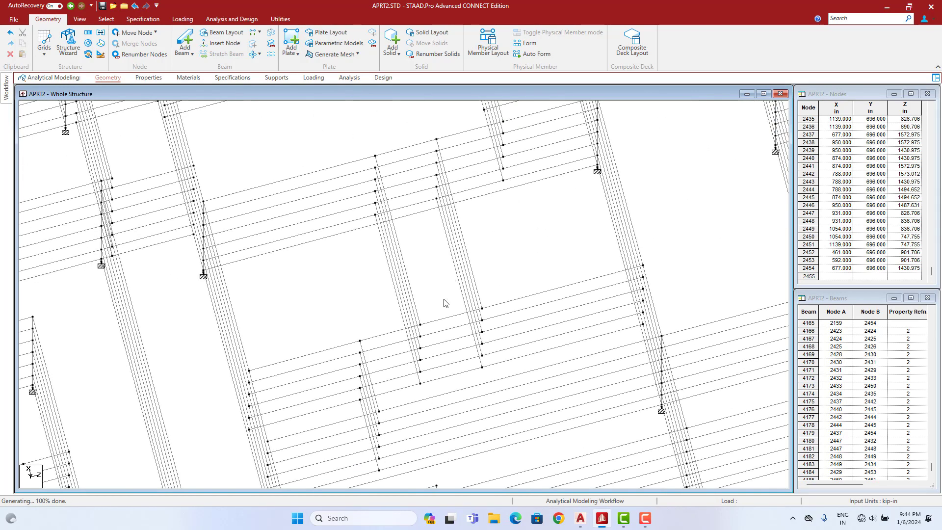
middle_click_drag(460, 237, 414, 407)
middle_click_drag(450, 270, 425, 421)
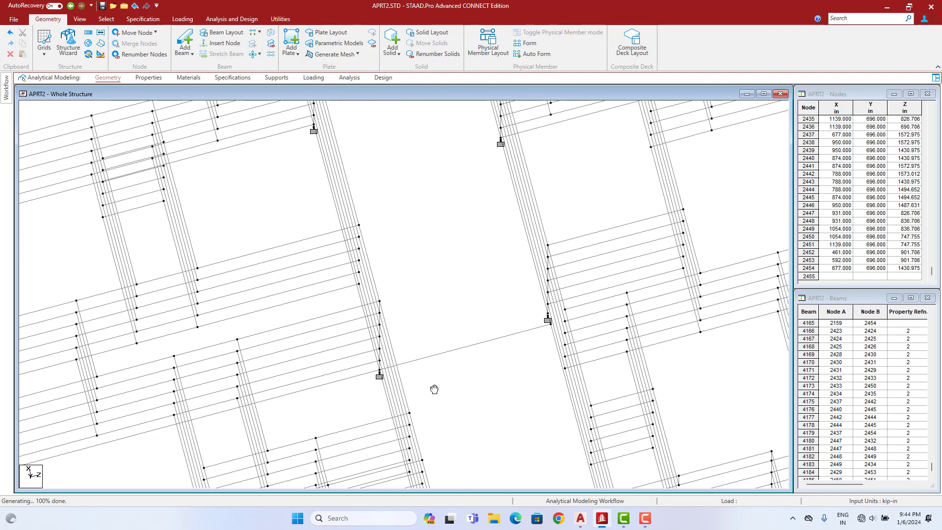
middle_click_drag(434, 389, 281, 263)
middle_click_drag(458, 376, 338, 319)
middle_click_drag(443, 320, 385, 196)
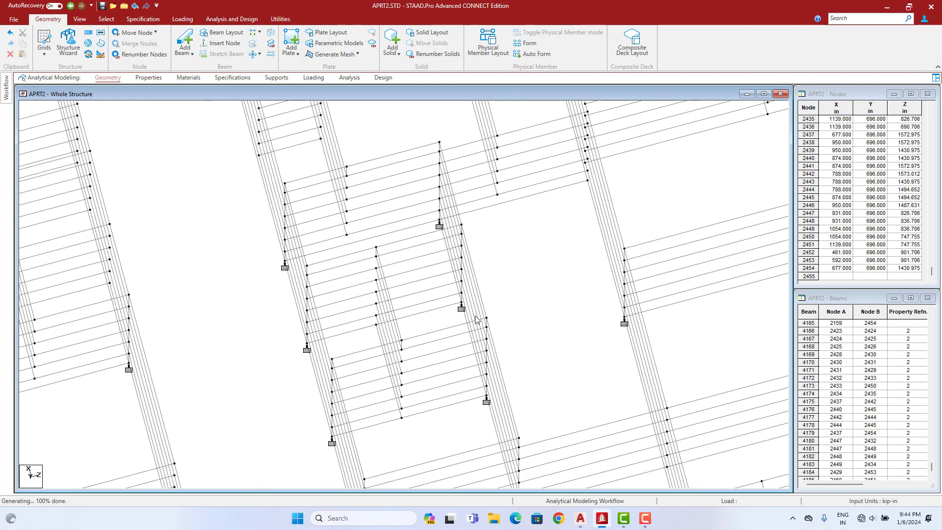
scroll(381, 241, "up", 1)
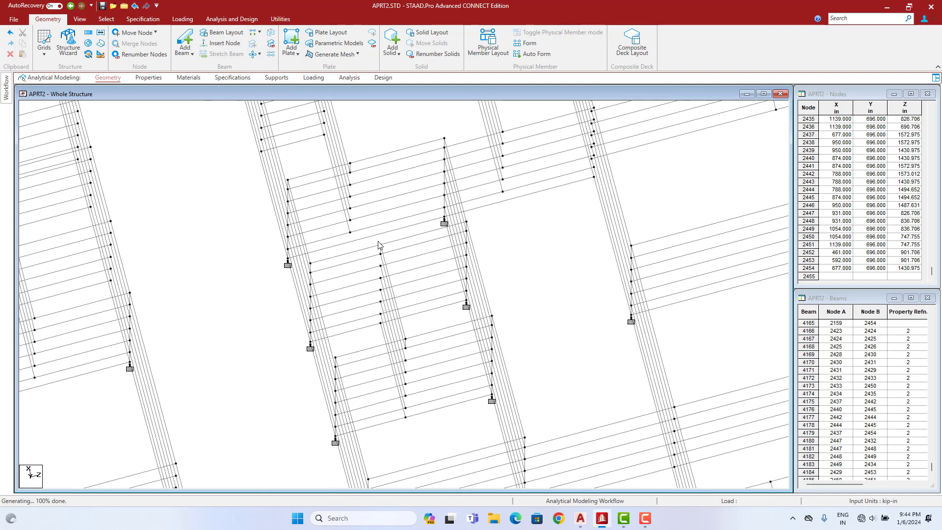
left_click(380, 252)
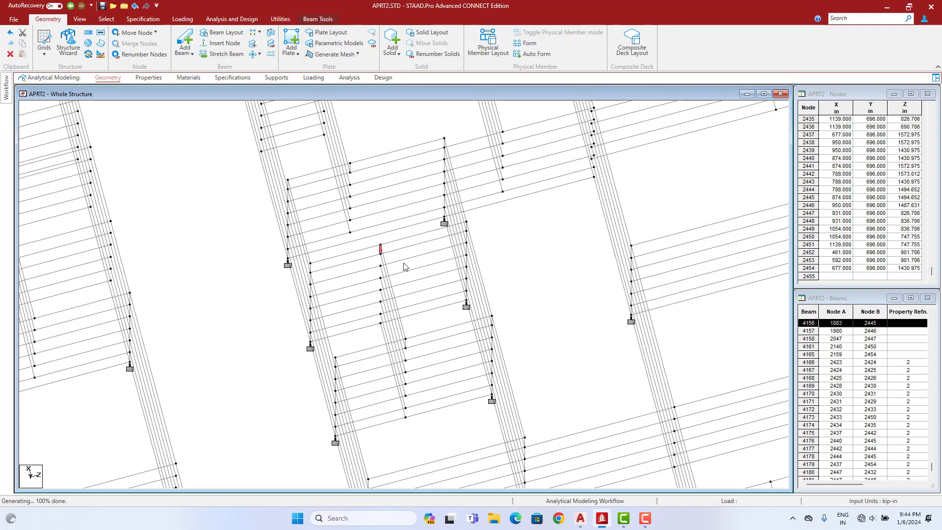
key("Delete")
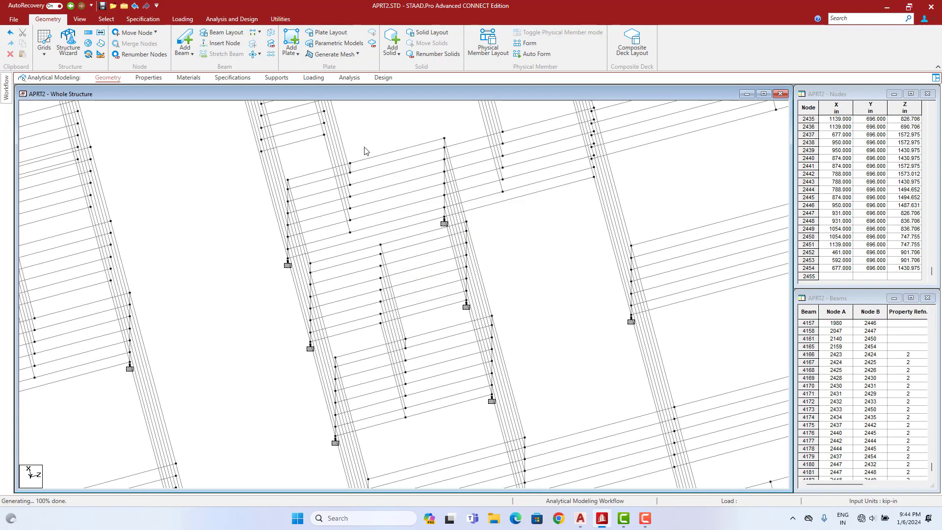
- Delete the two remaining top-storey vertical members at the mid-beam junctions on the outer edges of the paired bays
left_click_drag(348, 171, 349, 172)
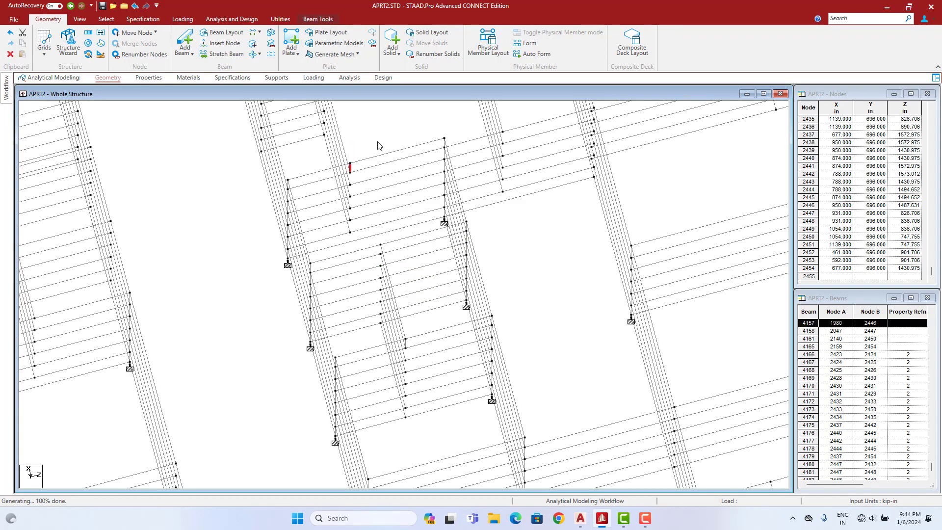
key("Delete")
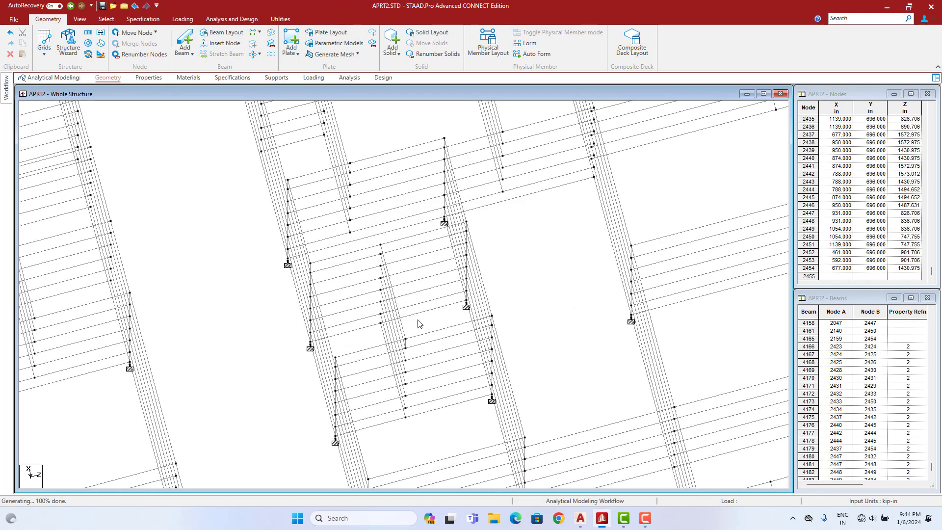
left_click_drag(401, 348, 403, 347)
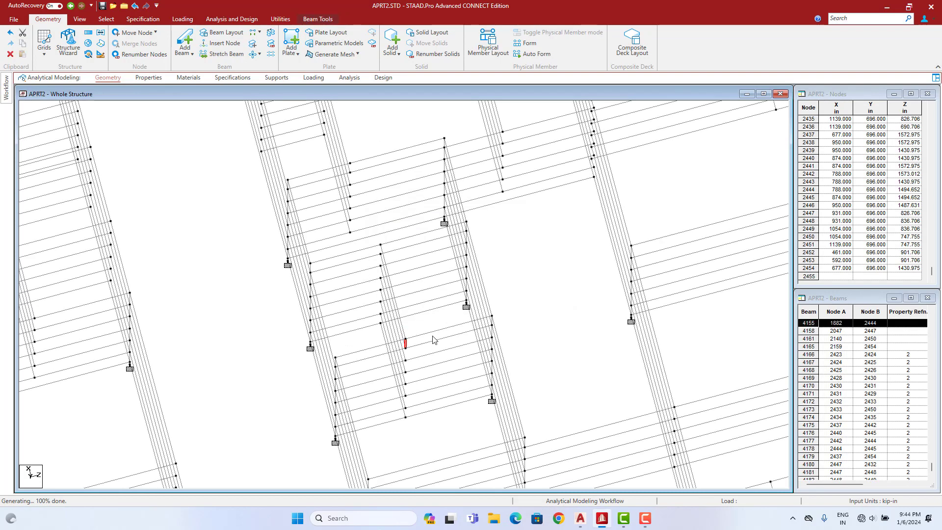
key("Delete")
key("Return")
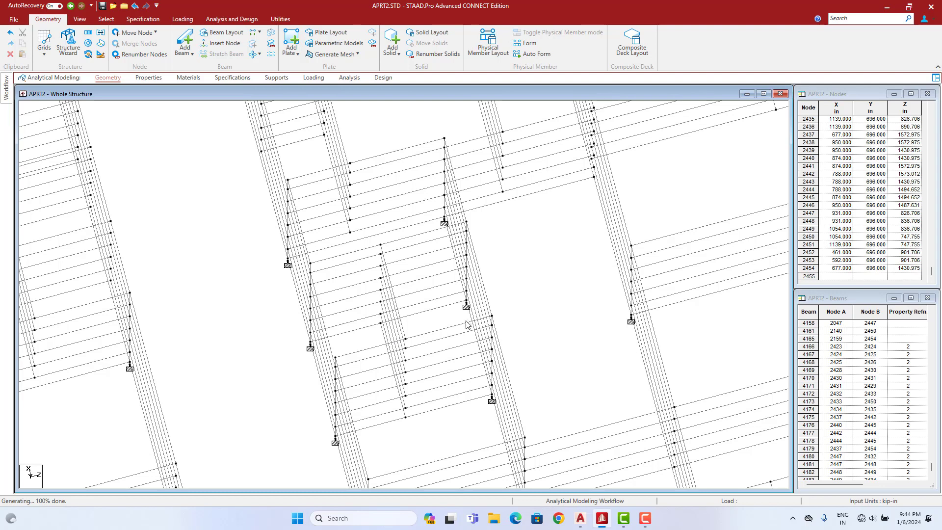
- Assign the Rect 12.00x10.00 concrete section to all members parallel to the Y axis across the whole structure
middle_click_drag(359, 330, 370, 355)
middle_click_drag(350, 387, 523, 258)
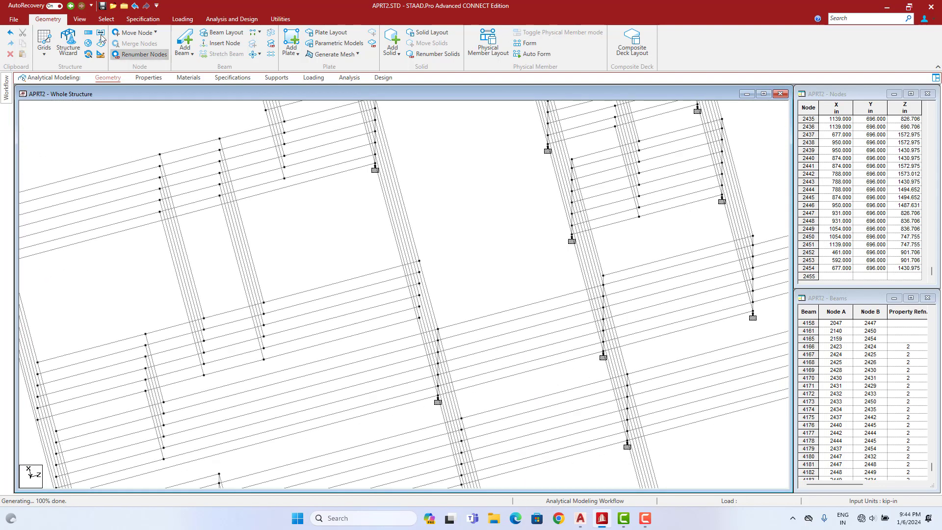
left_click(80, 19)
left_click(129, 43)
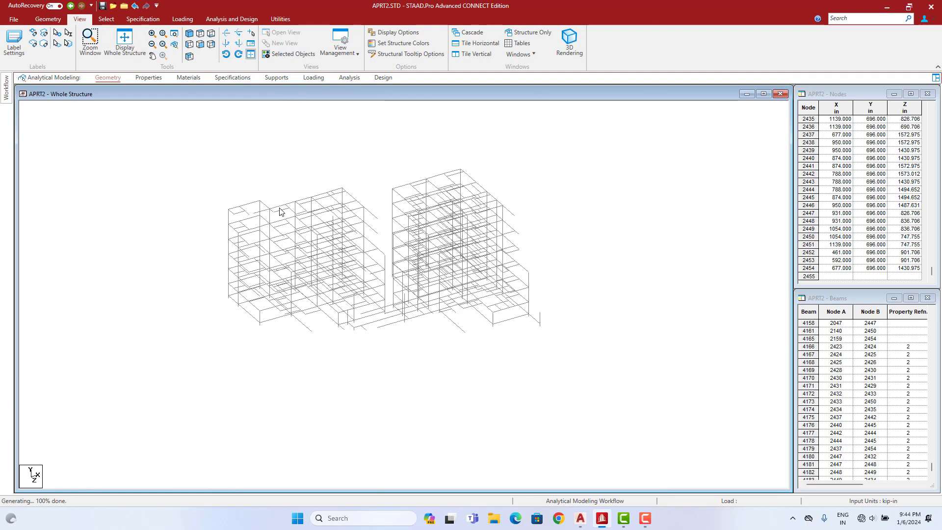
scroll(300, 180, "up", 2)
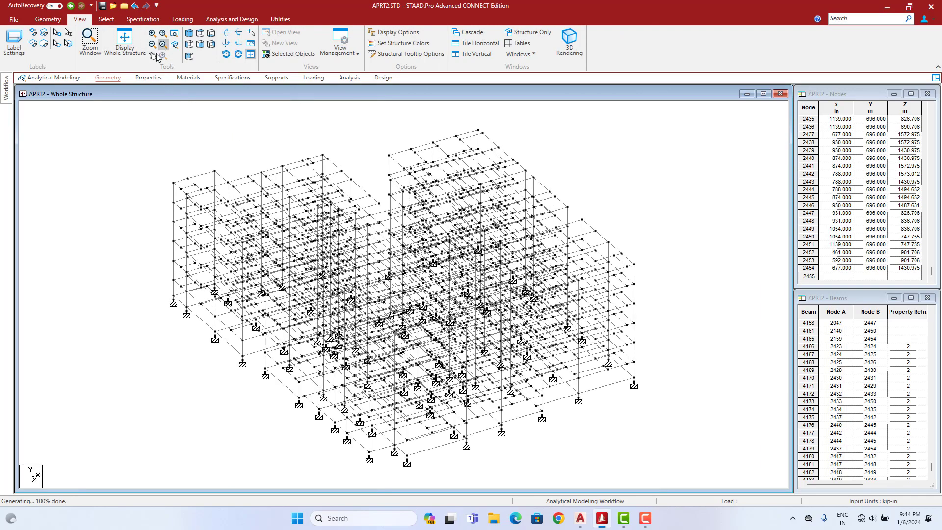
left_click(149, 78)
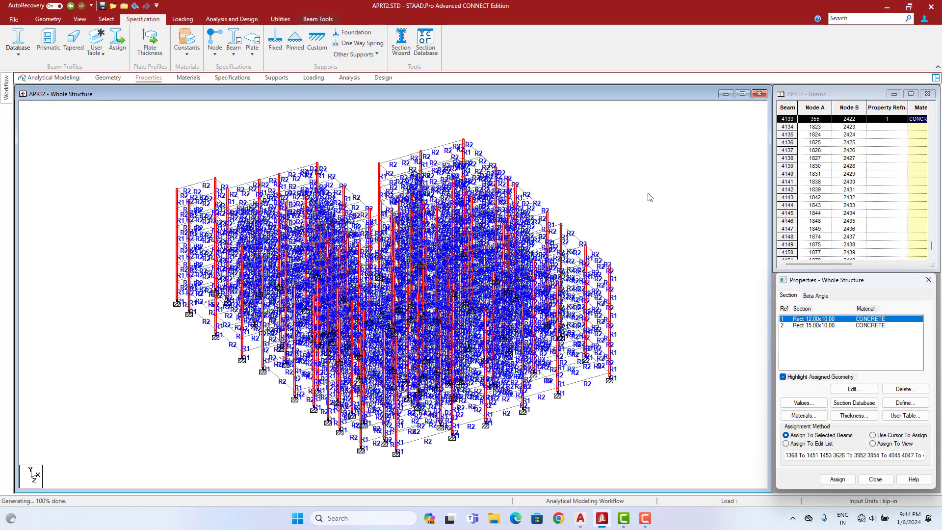
left_click(647, 197)
left_click(106, 19)
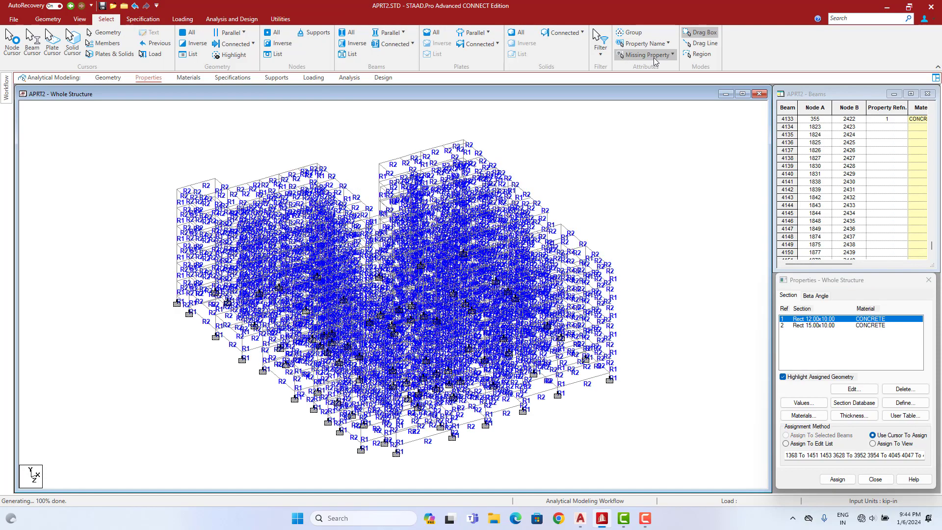
left_click(390, 33)
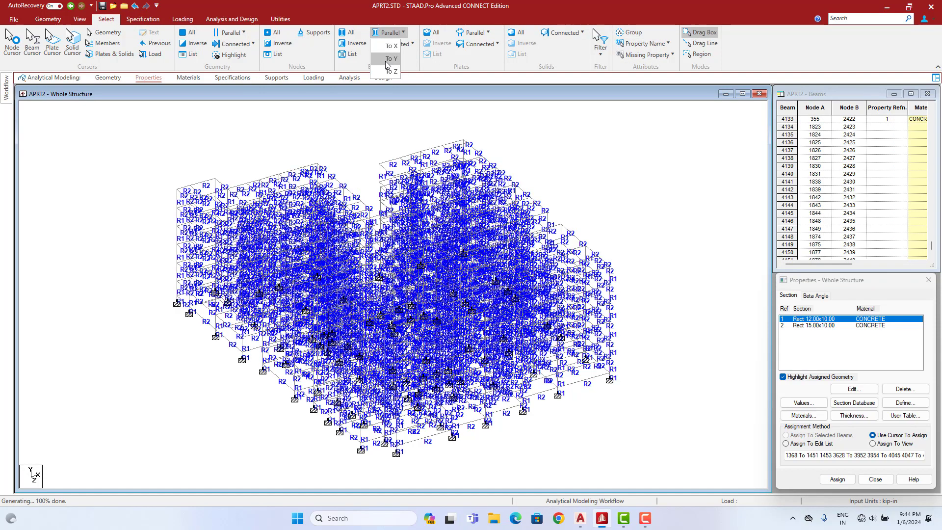
left_click(391, 59)
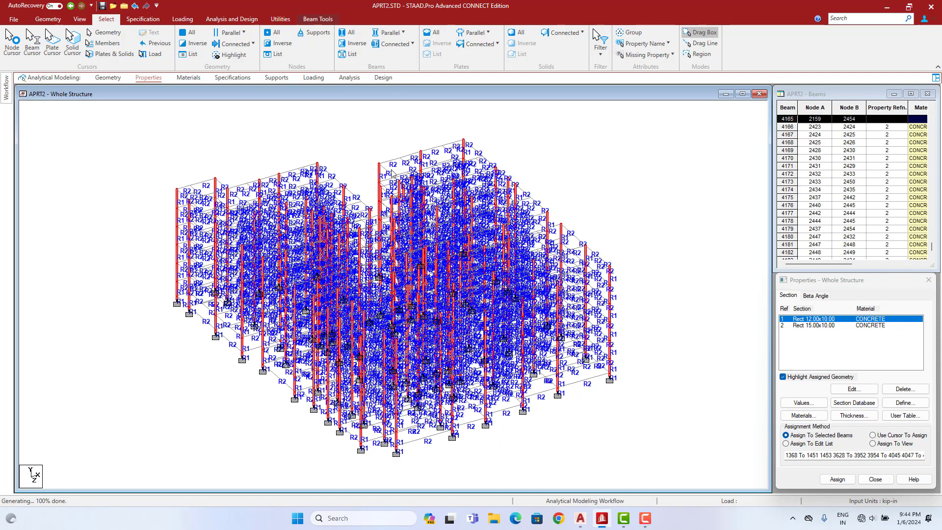
left_click(838, 479)
left_click(870, 410)
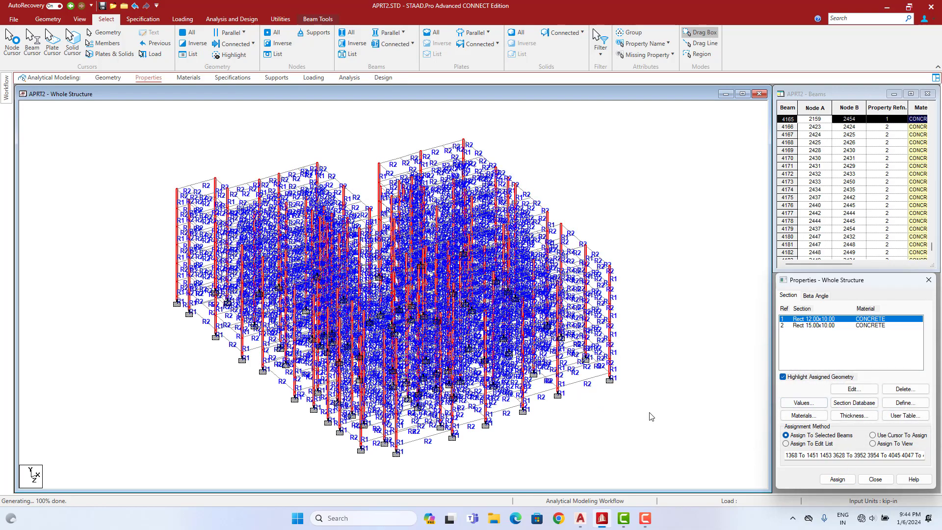
- Review the members assigned Rect 15.00x10.00 and check the whole model for members with a missing property
left_click(818, 326)
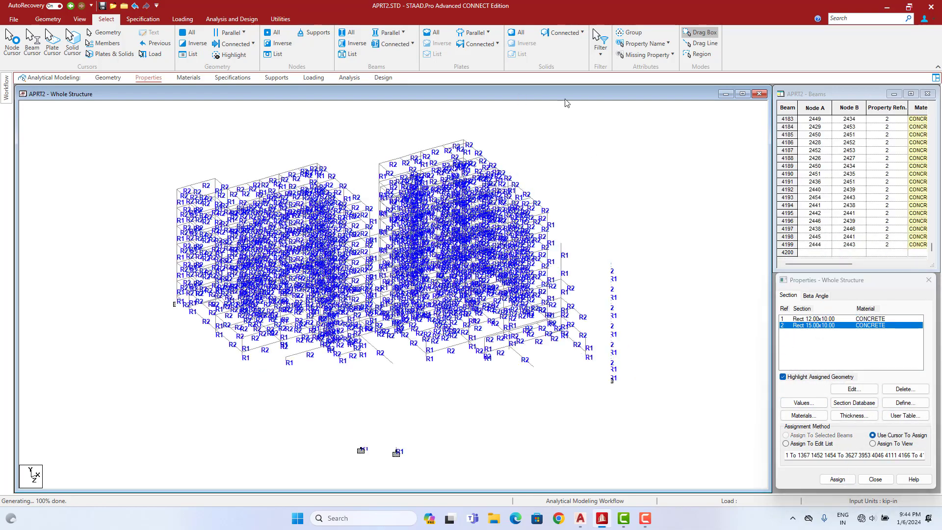
left_click(657, 55)
left_click(653, 119)
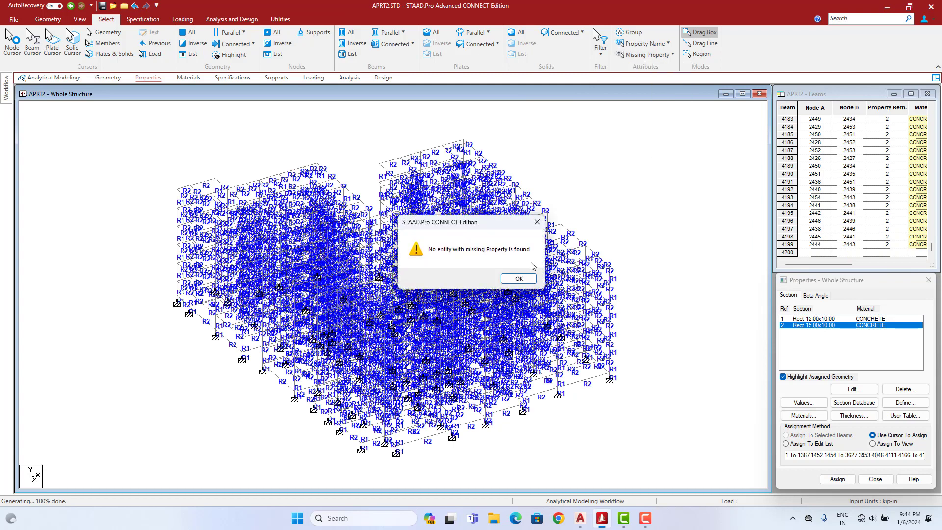
left_click(528, 277)
- Generate a full-size 3D rendering of the structure and examine it from the front and from above at an angle
right_click(578, 171)
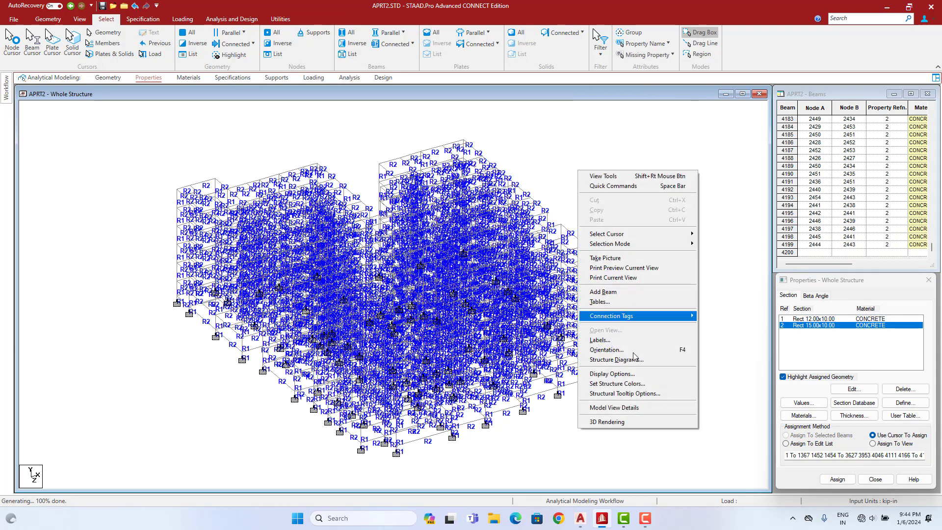
left_click(599, 420)
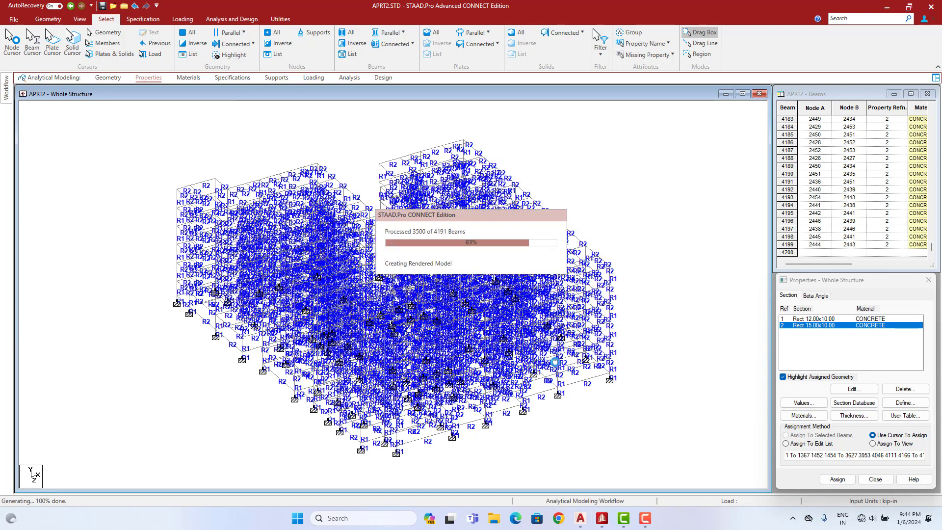
left_click_drag(528, 337, 510, 323)
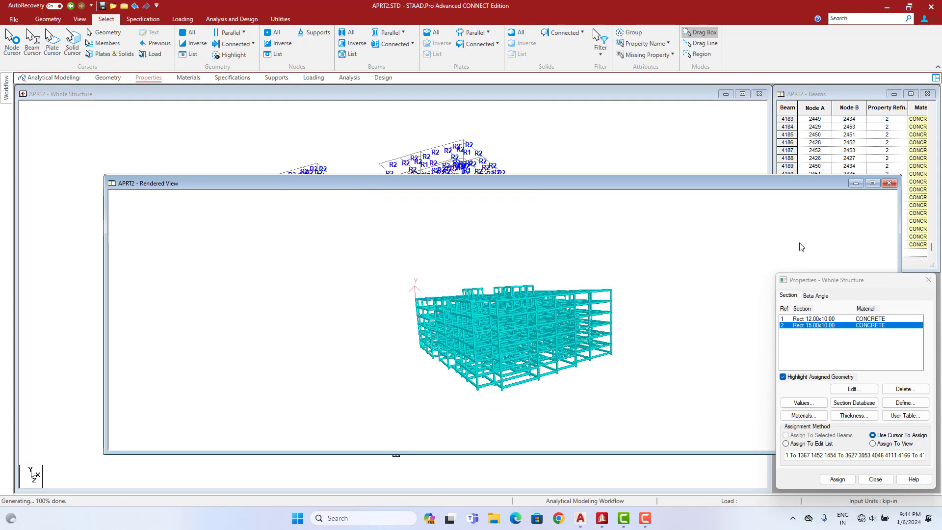
double_click(537, 183)
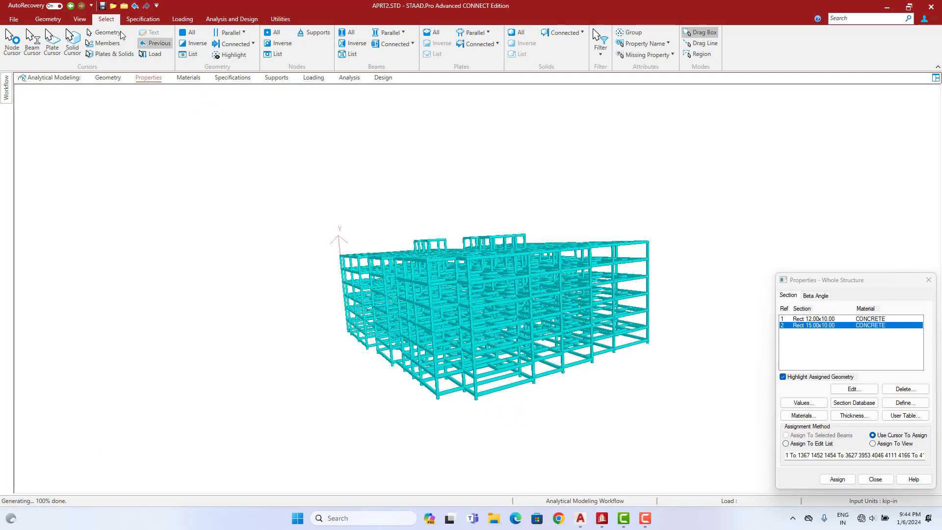
left_click(79, 20)
left_click(200, 43)
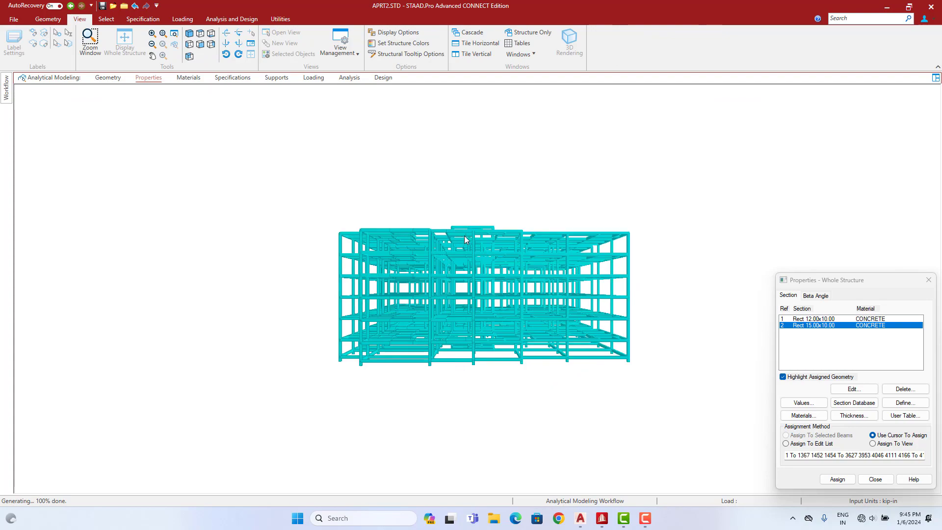
left_click_drag(452, 240, 668, 374)
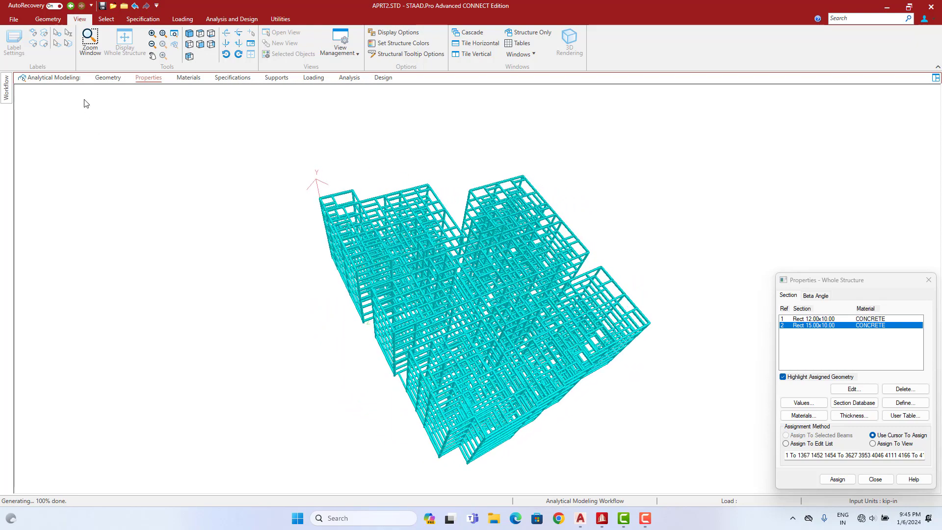
- Change the model's input units to metric, with metre for length and kilonewton for force
left_click(106, 78)
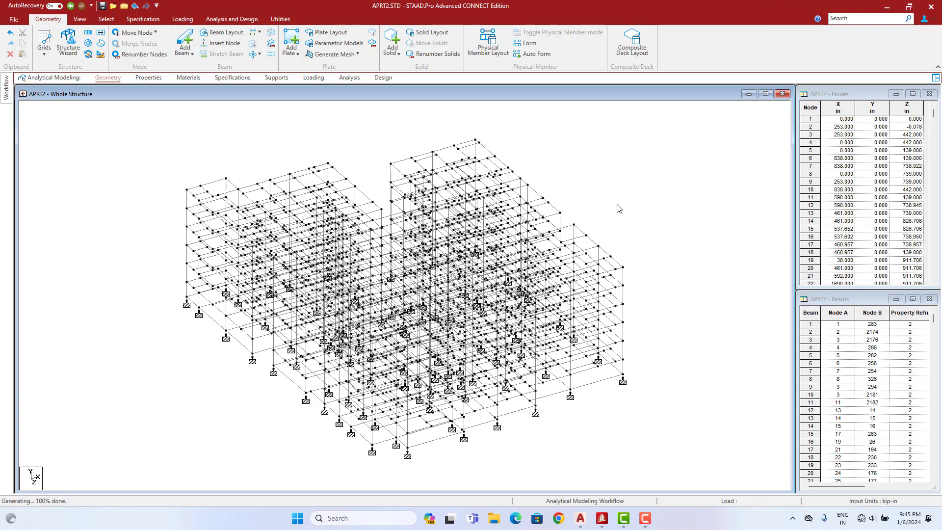
left_click(101, 55)
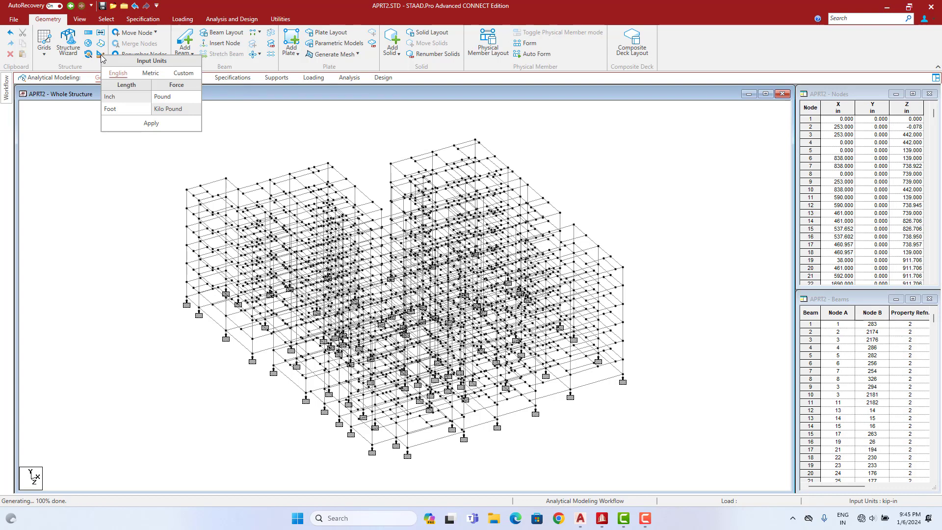
left_click(148, 73)
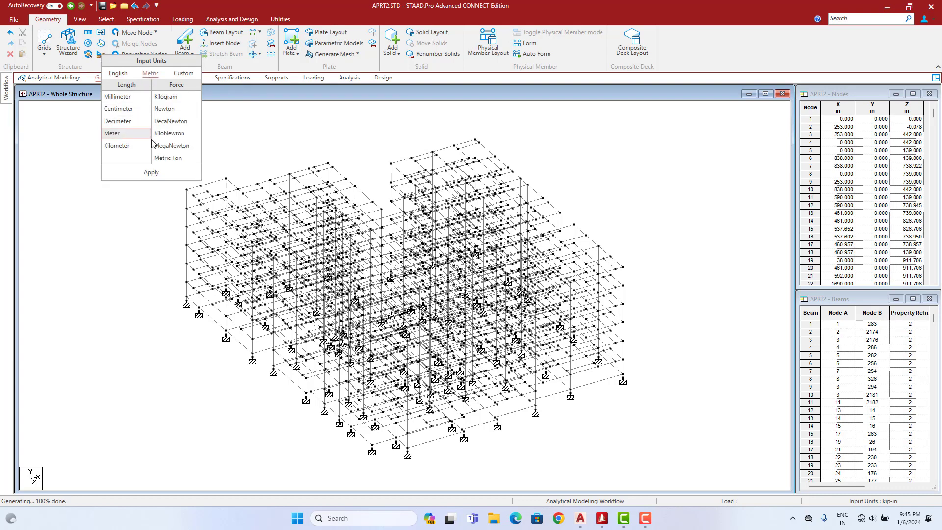
left_click(151, 172)
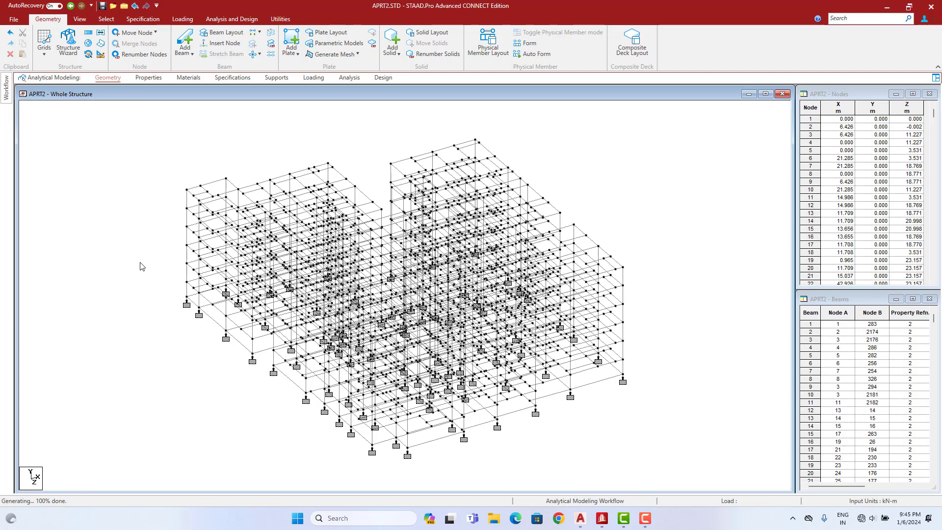
- Start a seismic definition of type Indian IS 1893 (Part 1):2016 with accidental load included and open its parameter generator
left_click(314, 79)
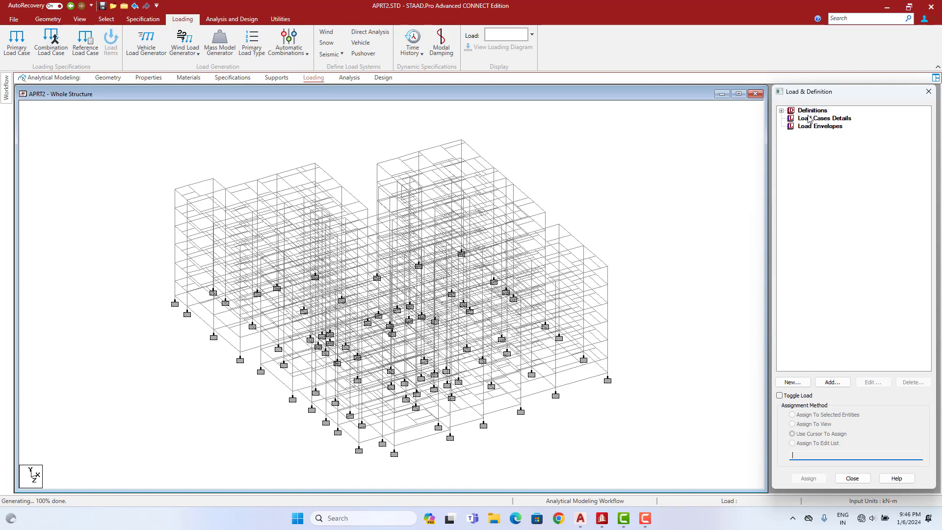
left_click(781, 111)
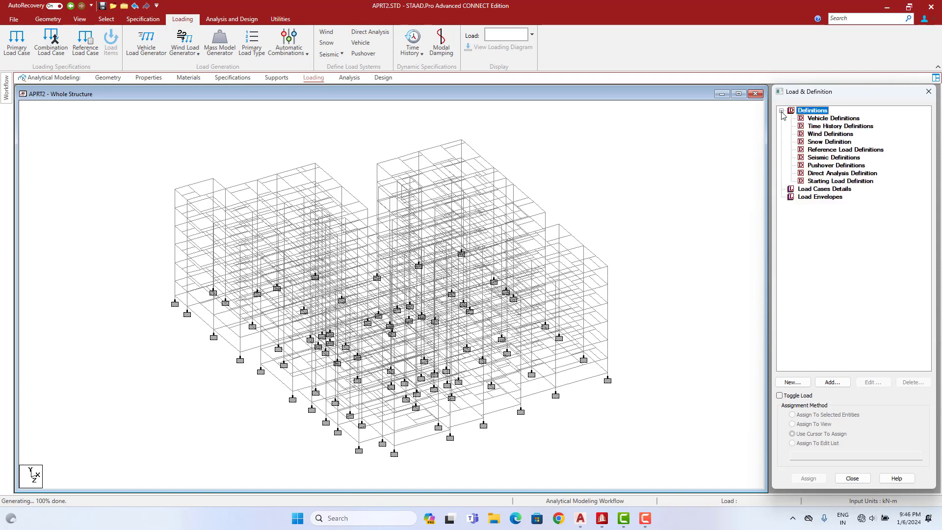
left_click(827, 160)
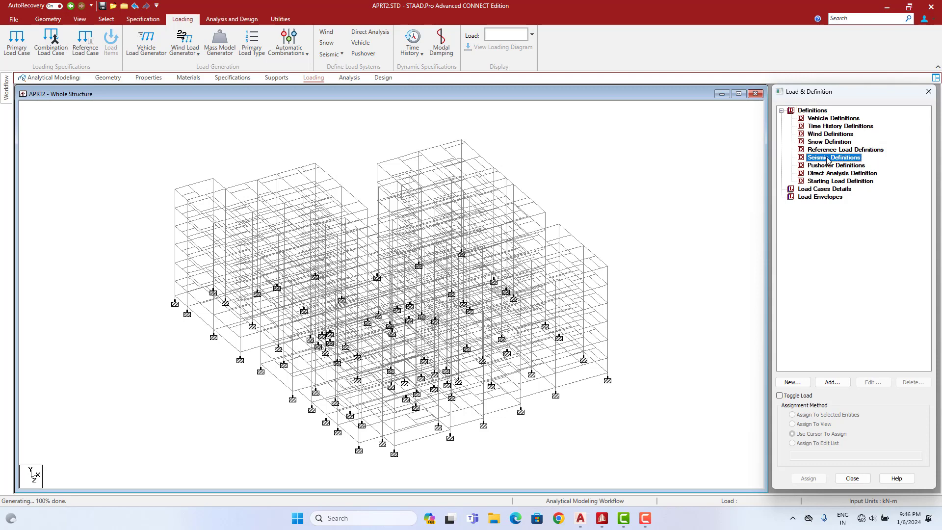
left_click(832, 382)
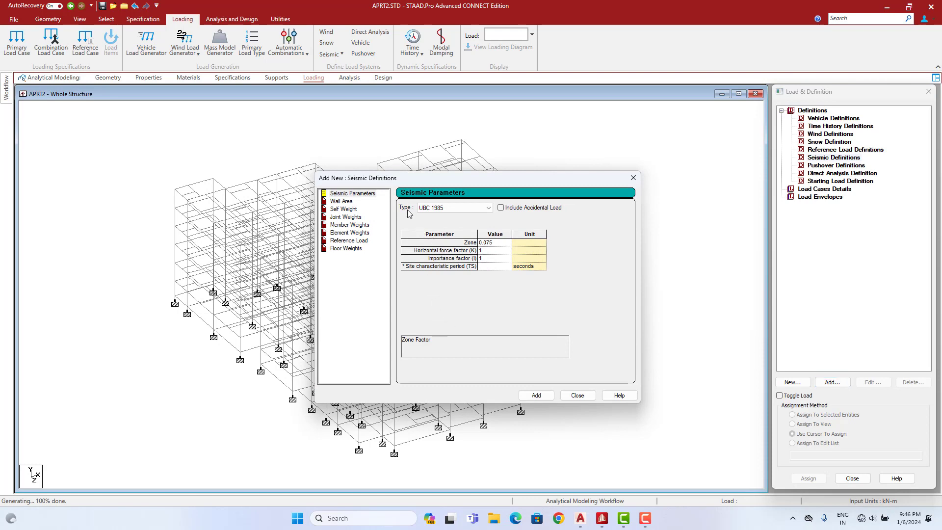
left_click(438, 208)
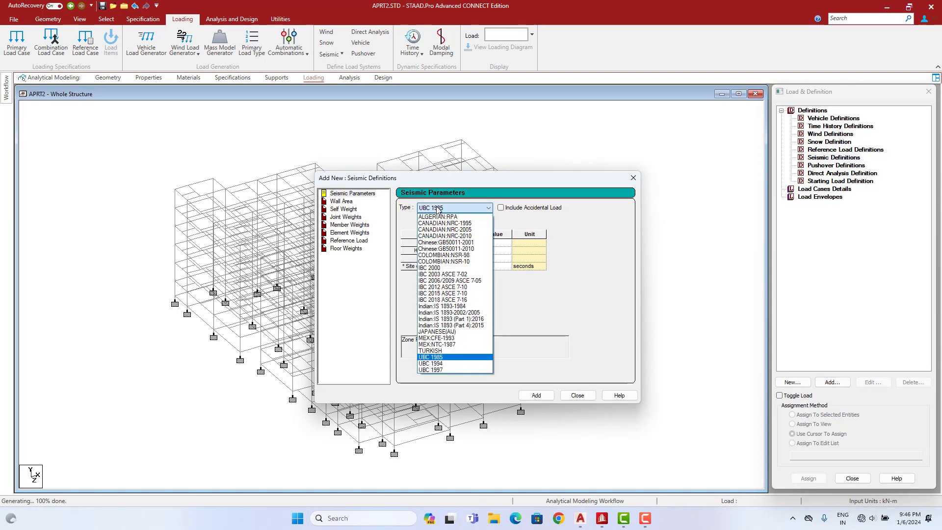
left_click(463, 319)
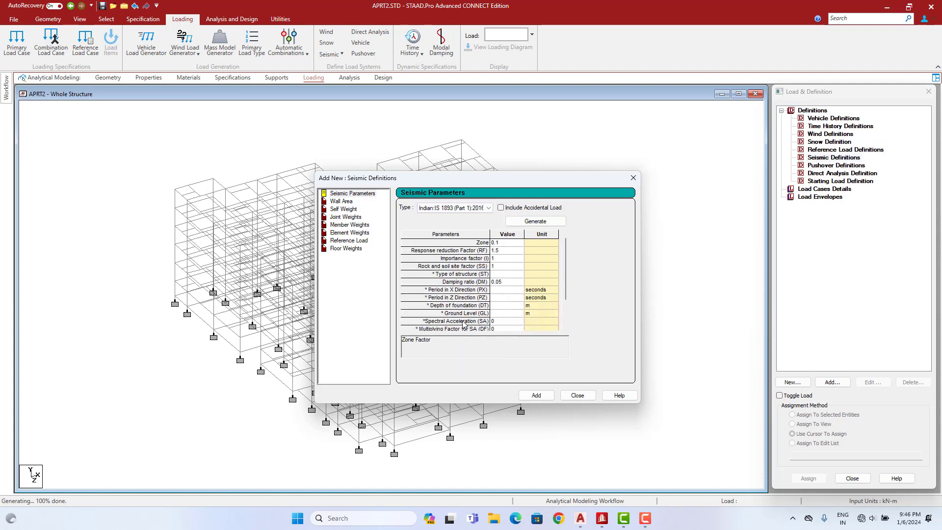
left_click(520, 208)
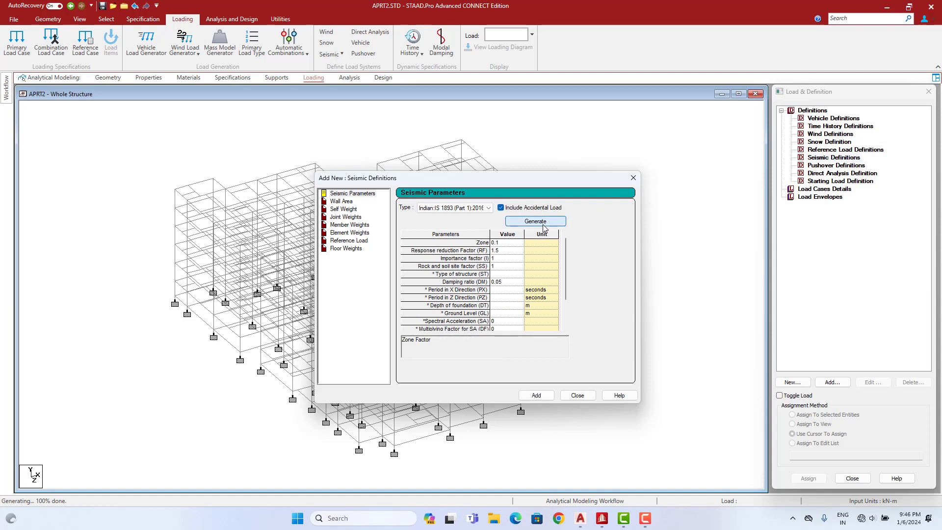
left_click(535, 222)
left_click(434, 226)
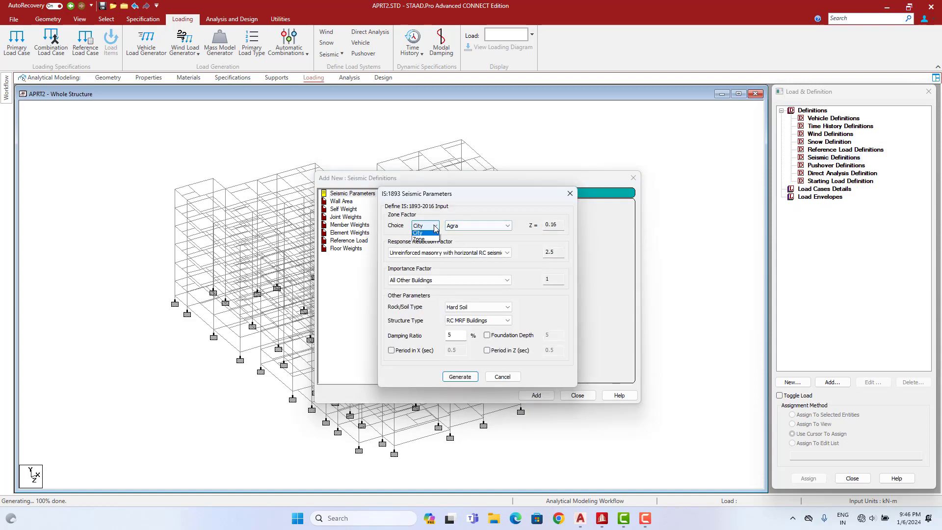
left_click(422, 238)
left_click(461, 226)
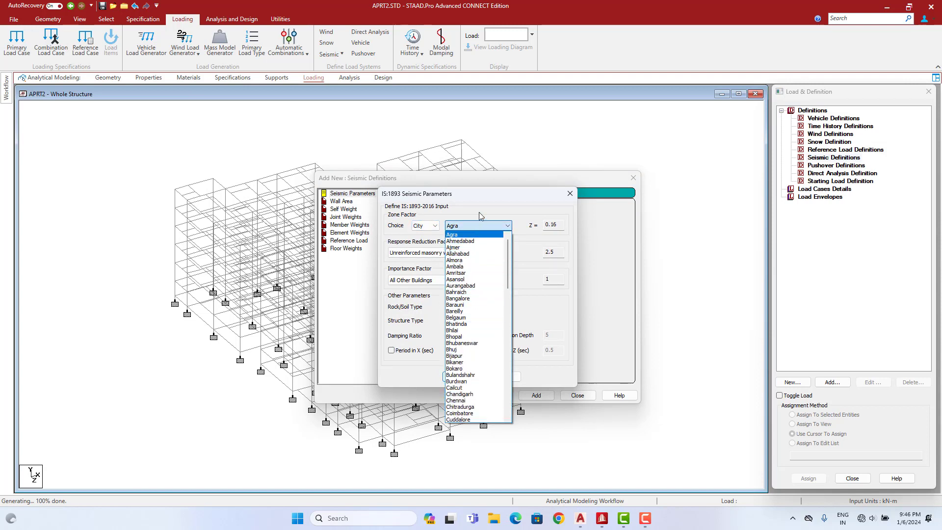
left_click(483, 200)
left_click(434, 224)
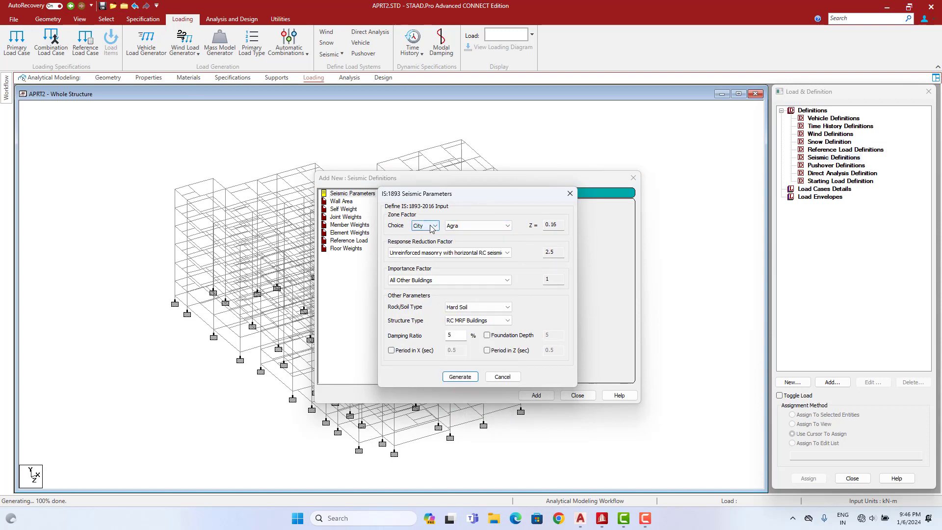
left_click(421, 244)
left_click(465, 226)
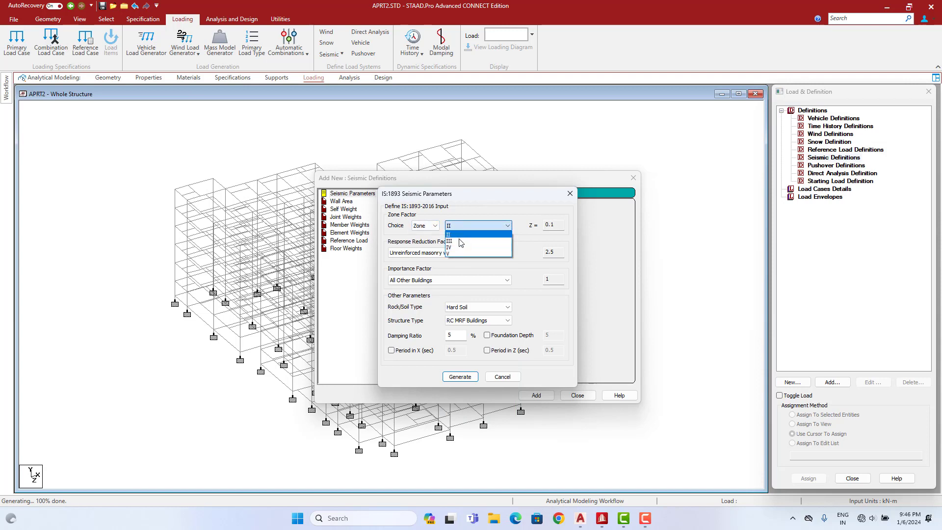
left_click(471, 227)
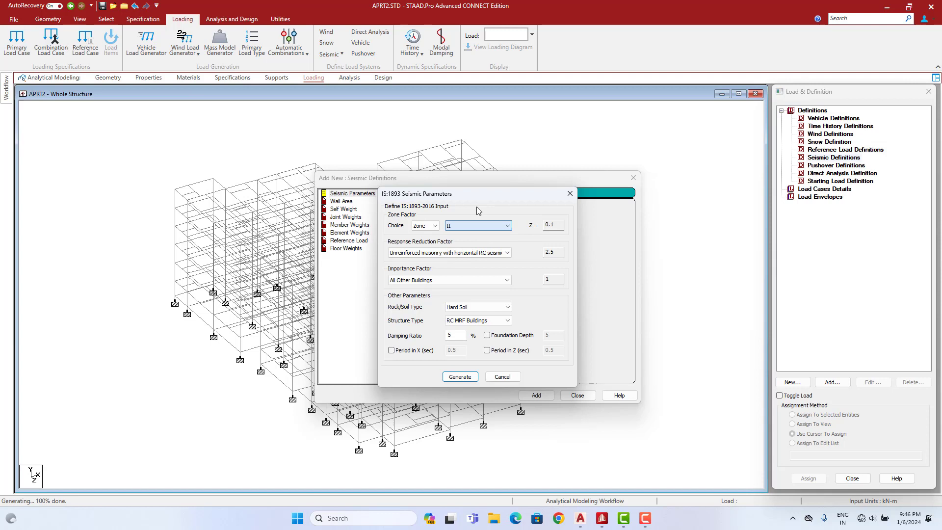
left_click(434, 225)
left_click(425, 236)
- Base the zone factor on the city Bhubaneswar and the response reduction factor on RC buildings with Special Moment Resisting Frame
left_click(456, 228)
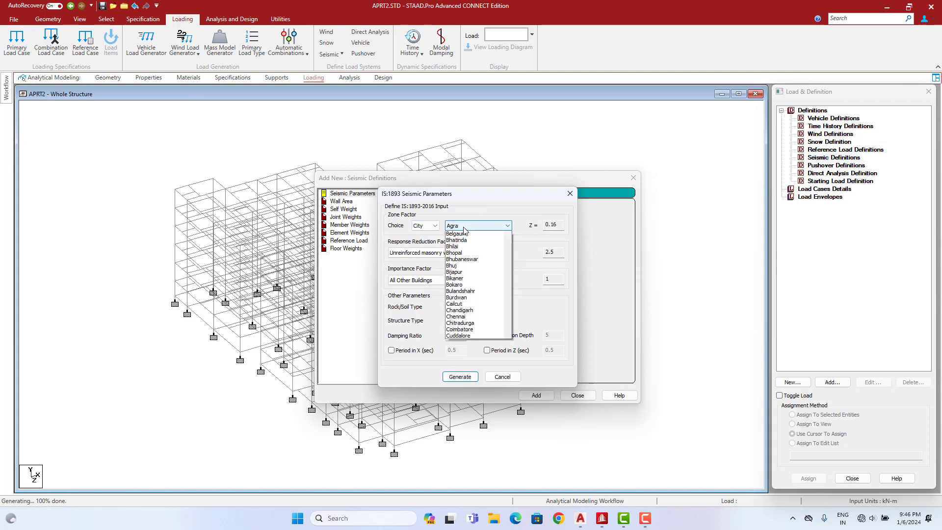
left_click(463, 343)
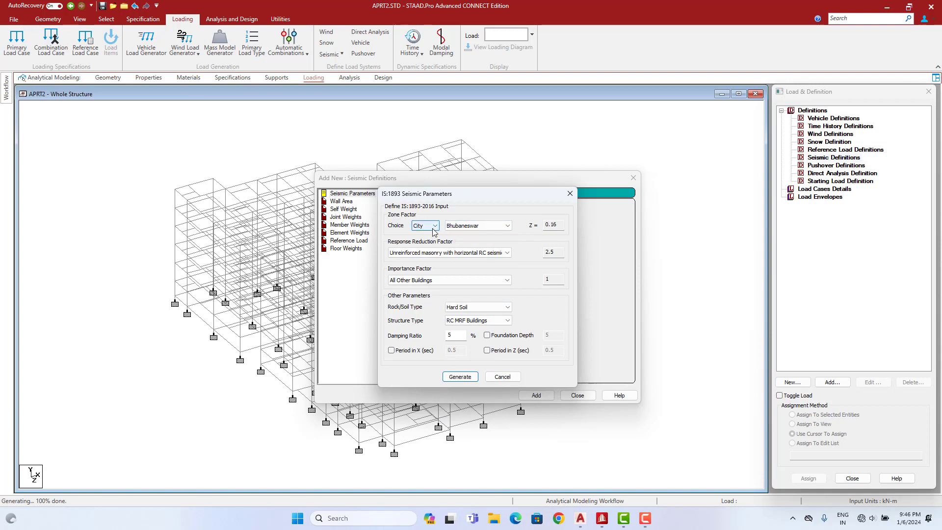
left_click(444, 253)
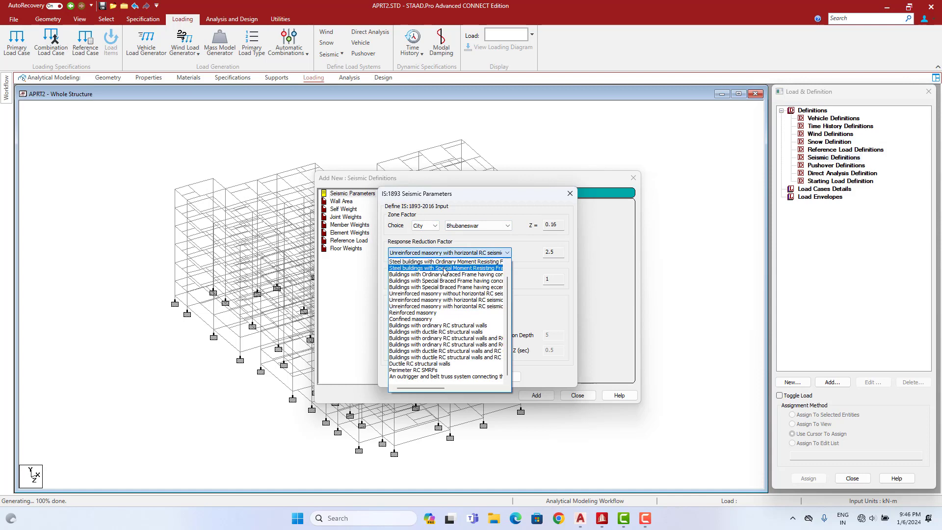
scroll(450, 270, "up", 2)
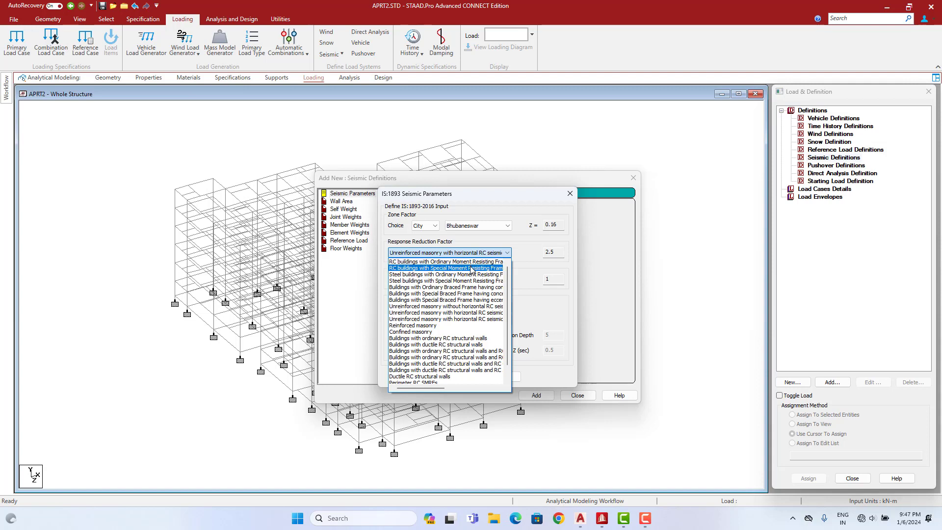
left_click(471, 268)
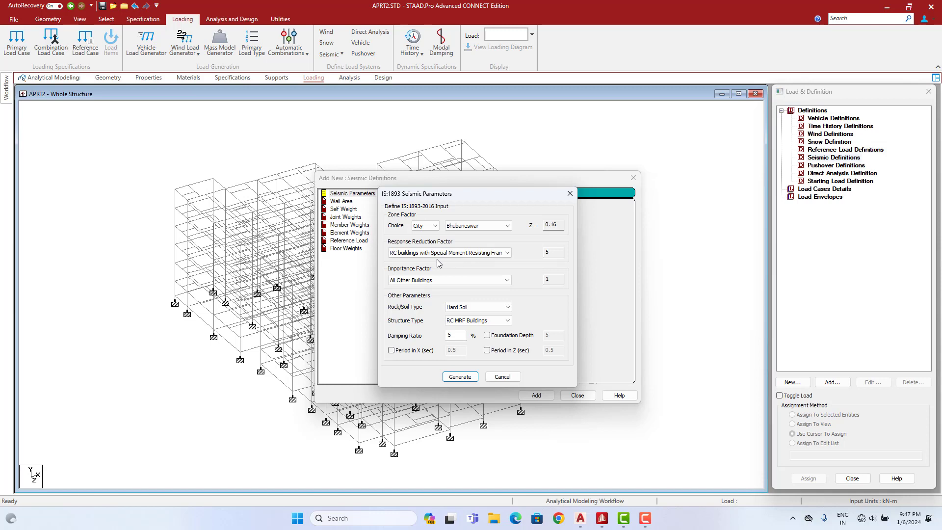
- Set the importance factor to Residential or commercial Buildings and keep the rock/soil type as Hard Soil
left_click(434, 280)
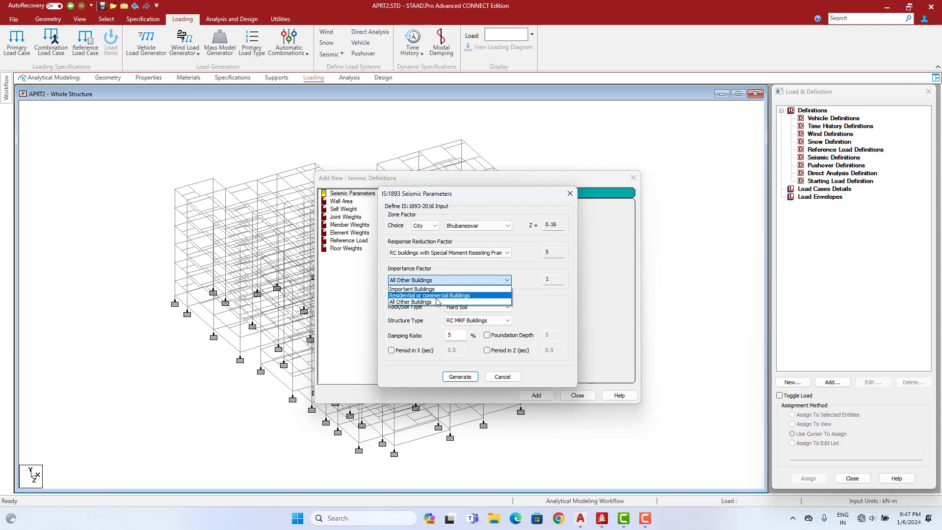
left_click(436, 297)
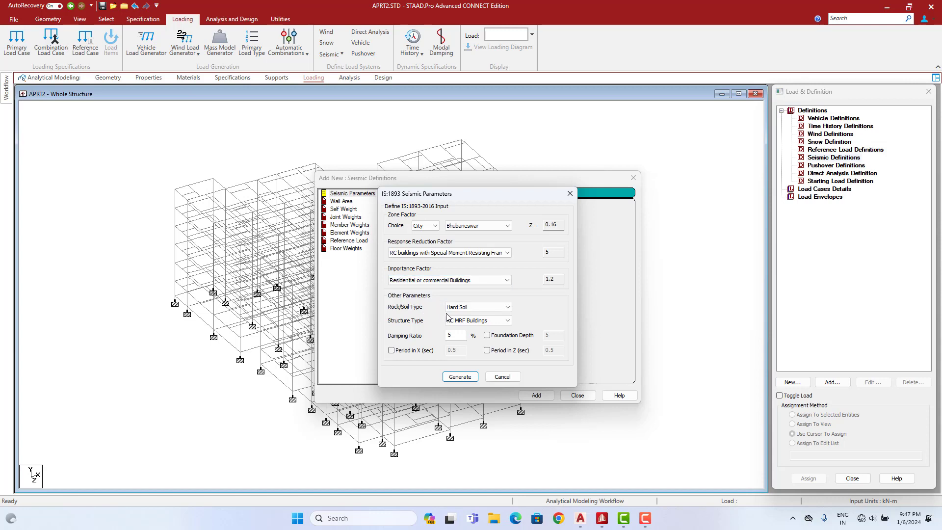
left_click(472, 307)
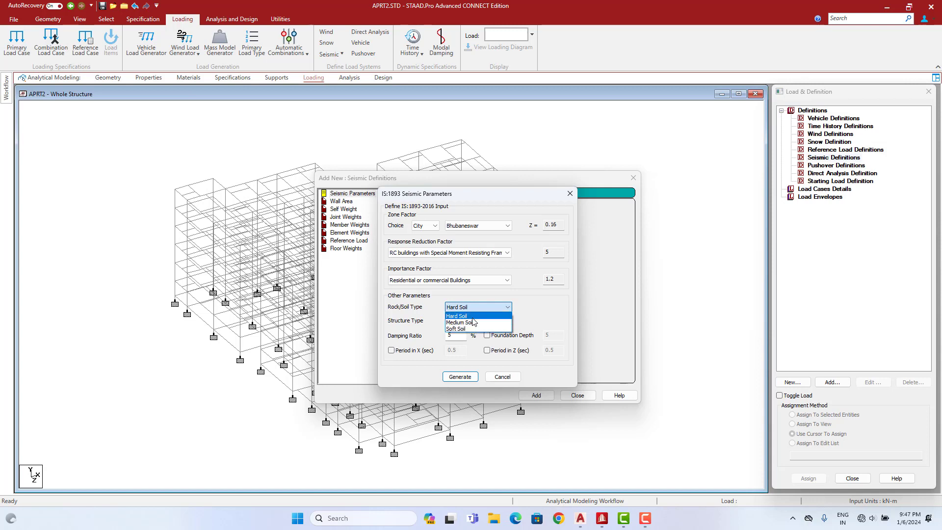
left_click(476, 310)
left_click(476, 308)
left_click(477, 310)
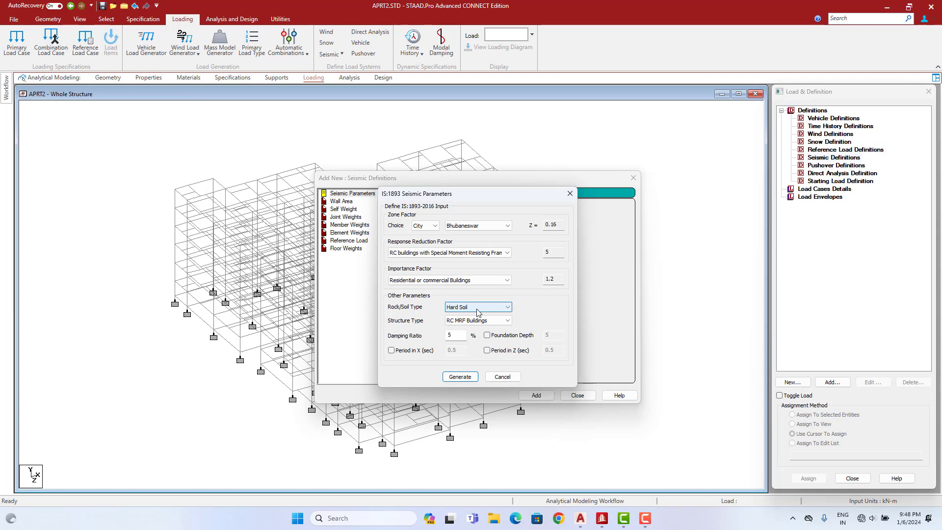
left_click(477, 310)
left_click(478, 309)
- Generate the seismic parameters for the RC MRF Buildings structure type and add them to the model as the seismic definition
left_click(473, 321)
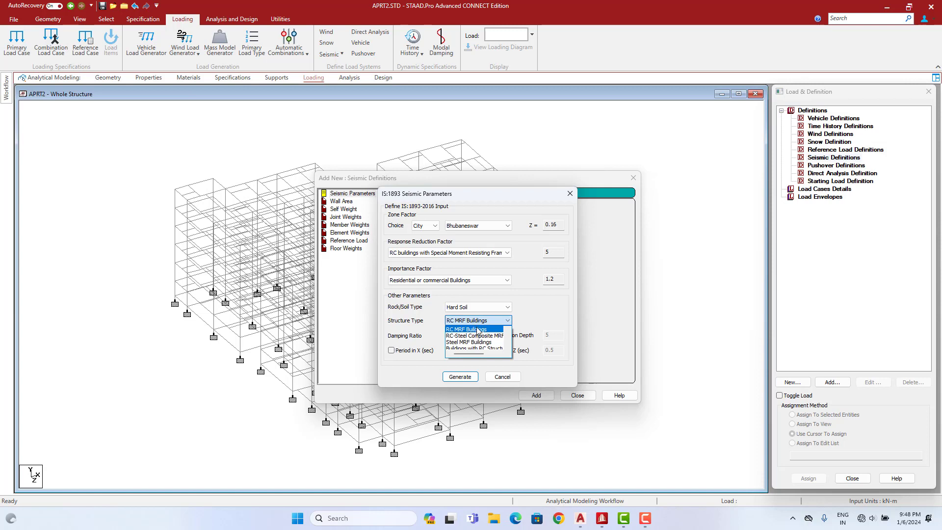
left_click(478, 329)
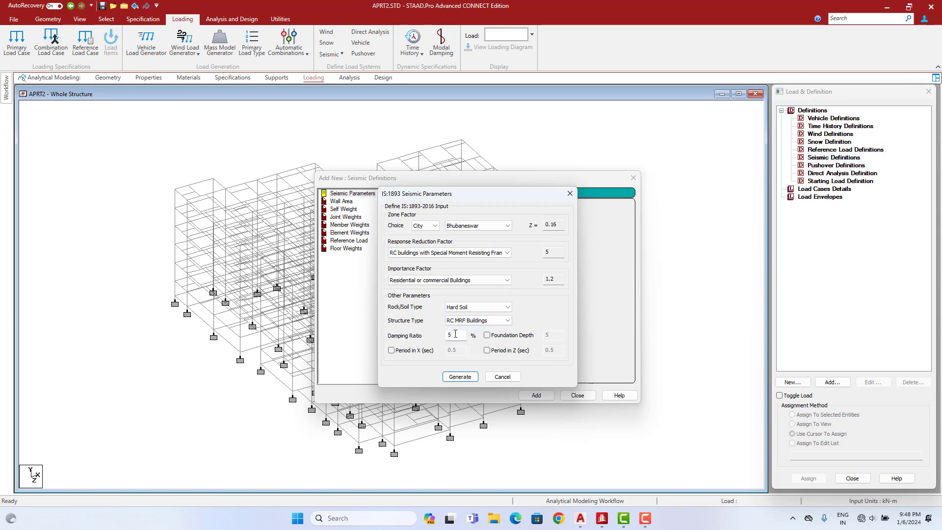
left_click(455, 334)
left_click(461, 377)
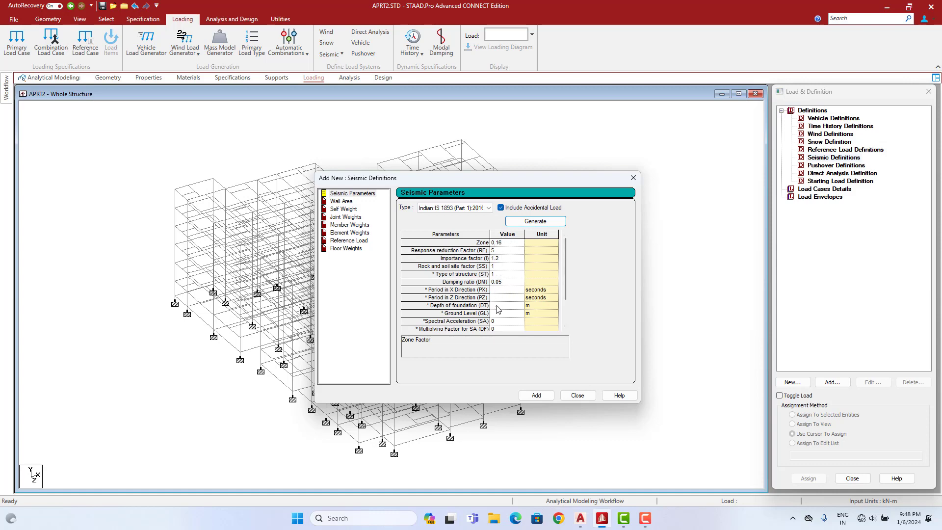
left_click(548, 395)
left_click(577, 362)
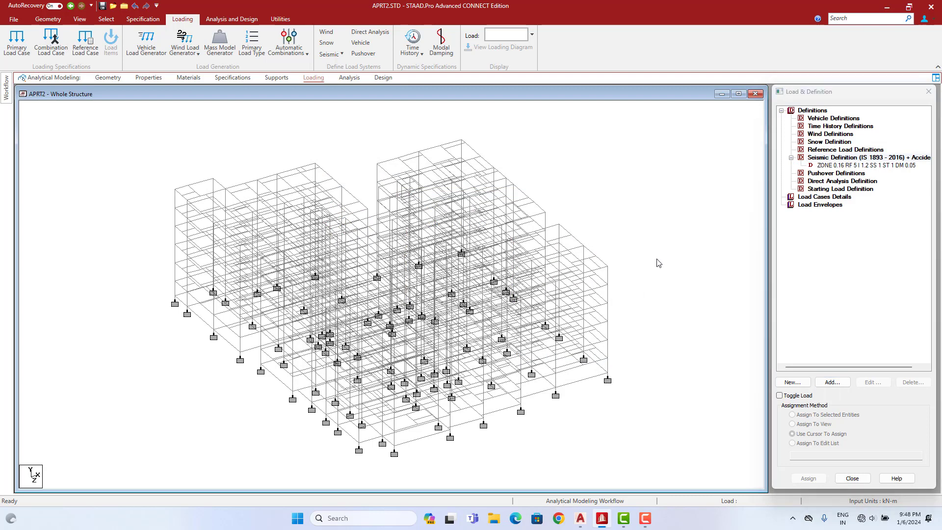
- Add primary load case 1 with loading type Seismic-H and the title EQ X+
left_click(834, 197)
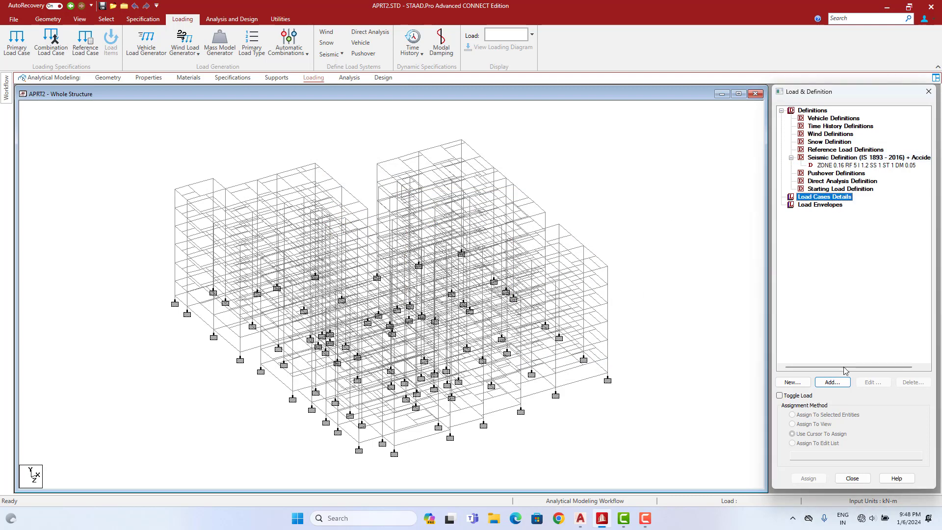
left_click(831, 382)
left_click(520, 203)
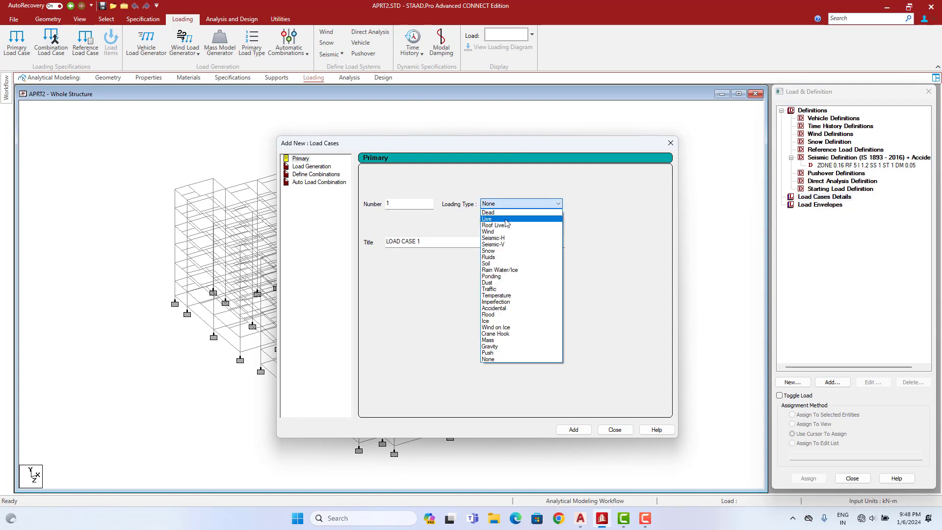
left_click(495, 238)
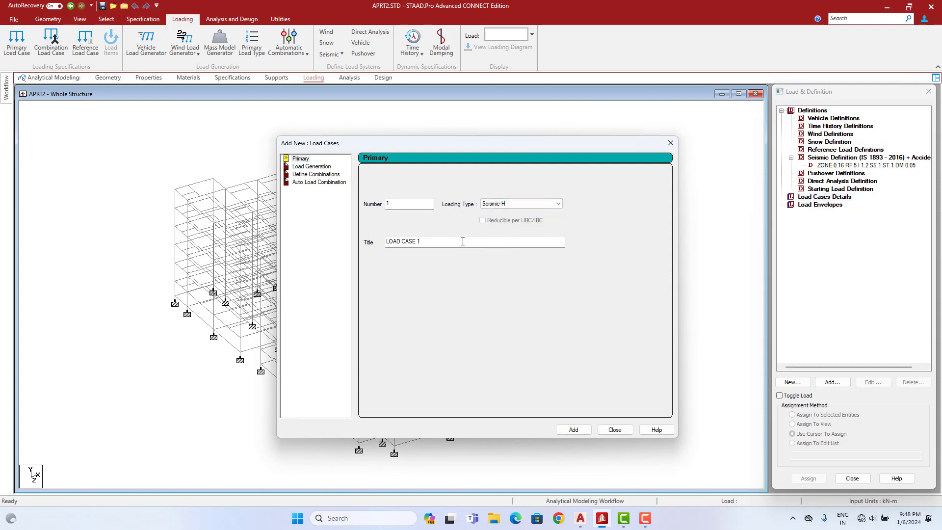
left_click_drag(463, 240, 268, 242)
type("EQ ")
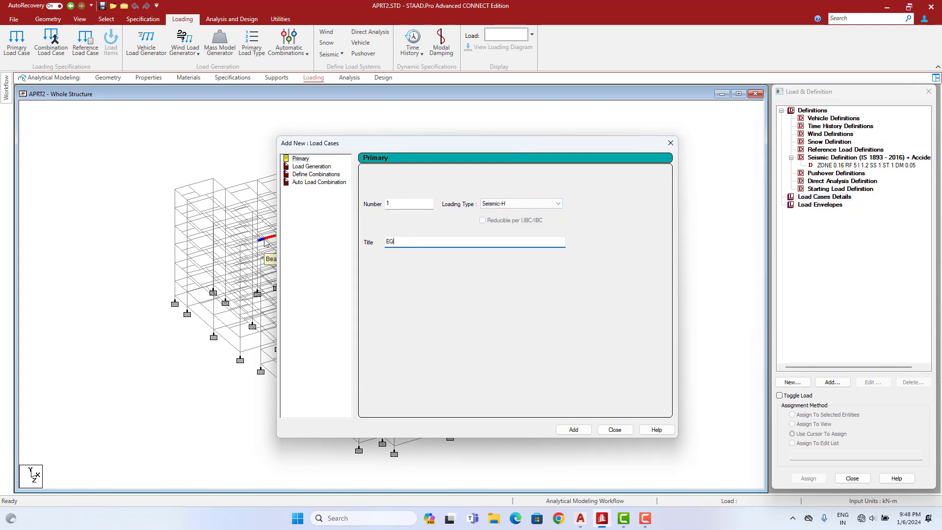
type("X+")
left_click(573, 431)
- Add primary load case 2 of type Seismic-H with the title EQ X-
left_click_drag(431, 247, 349, 241)
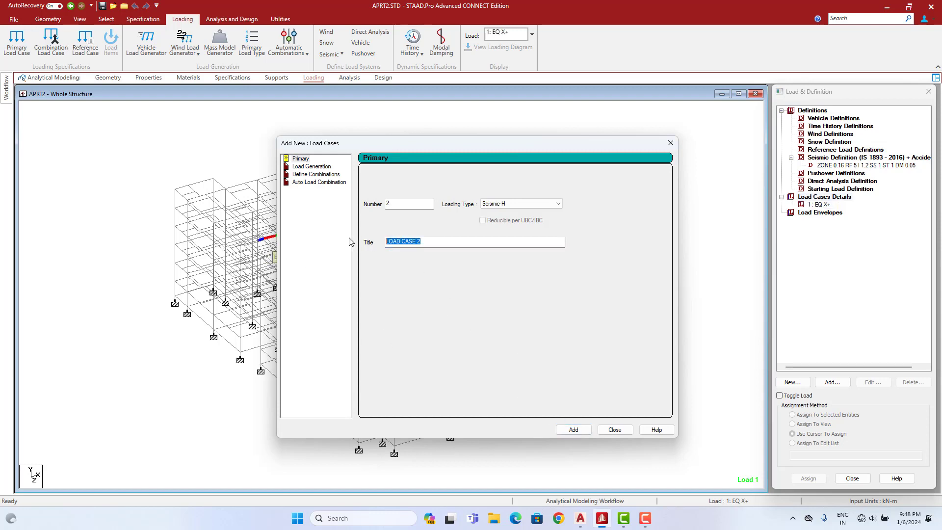
type("EQ X-")
left_click(579, 430)
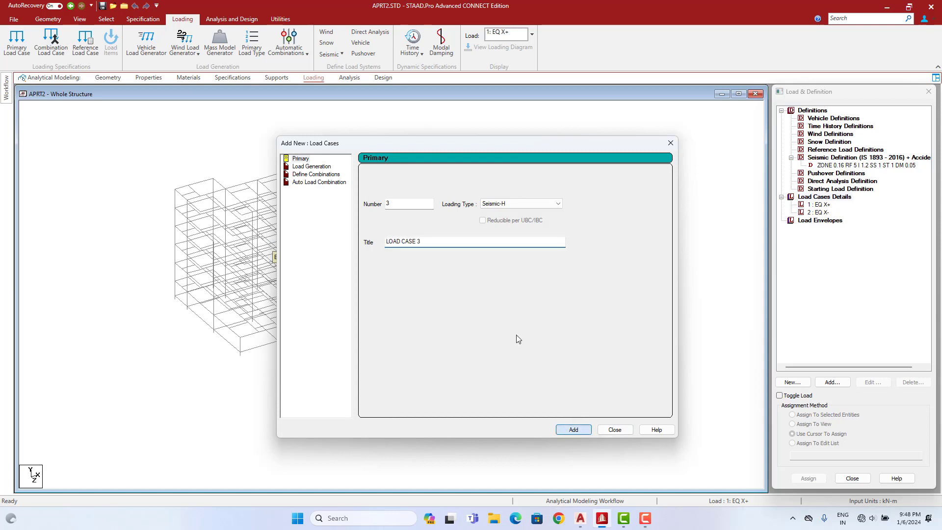
- Add Seismic-H load cases 3 and 4, titled EQZ+ and EQZ-, and finish adding primary cases
left_click_drag(428, 241, 335, 250)
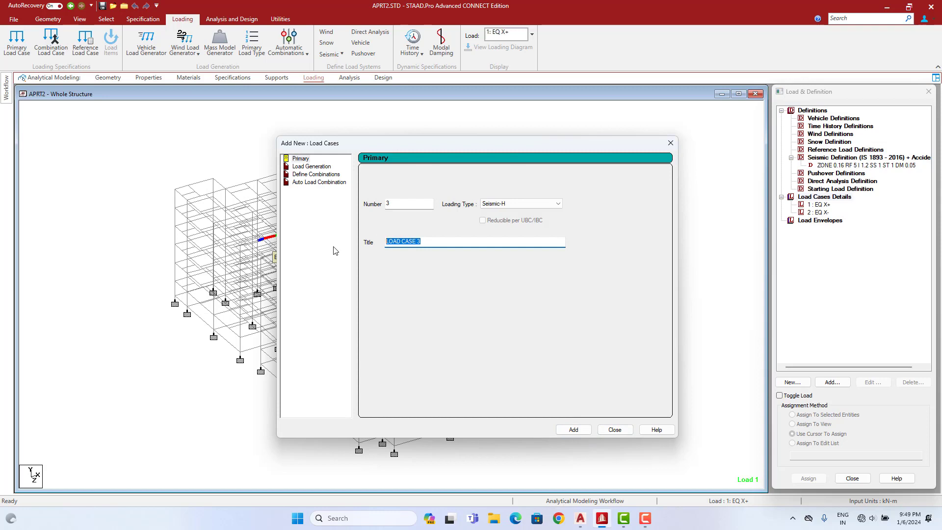
type("EQZ+")
left_click(575, 430)
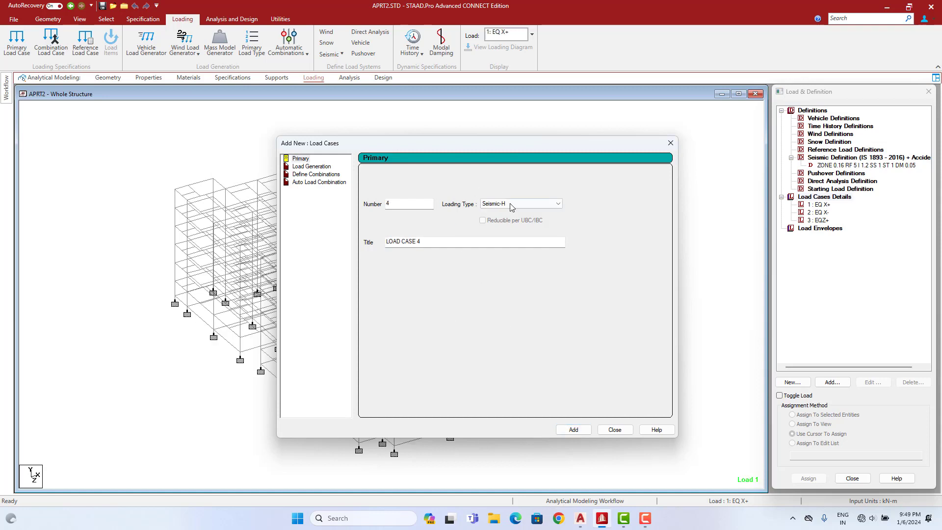
left_click_drag(446, 240, 360, 249)
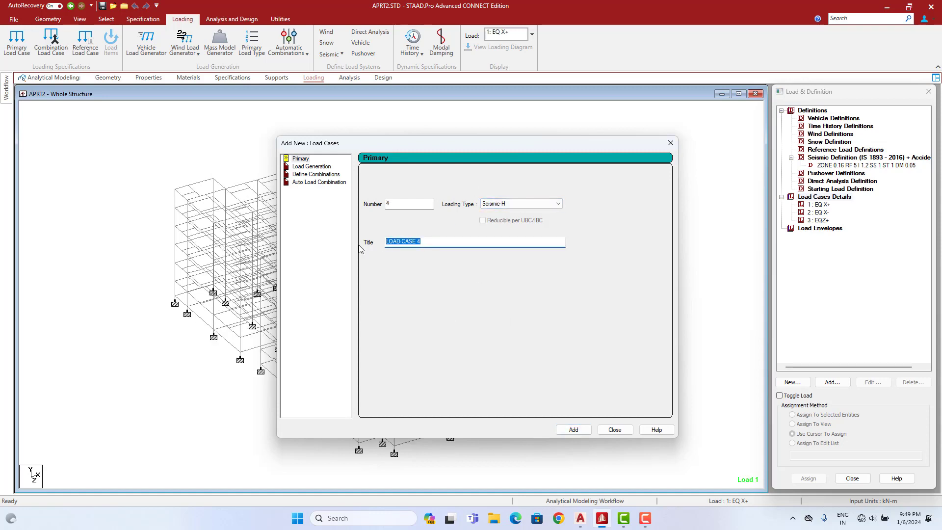
type("EQZ-")
left_click(573, 429)
left_click(615, 430)
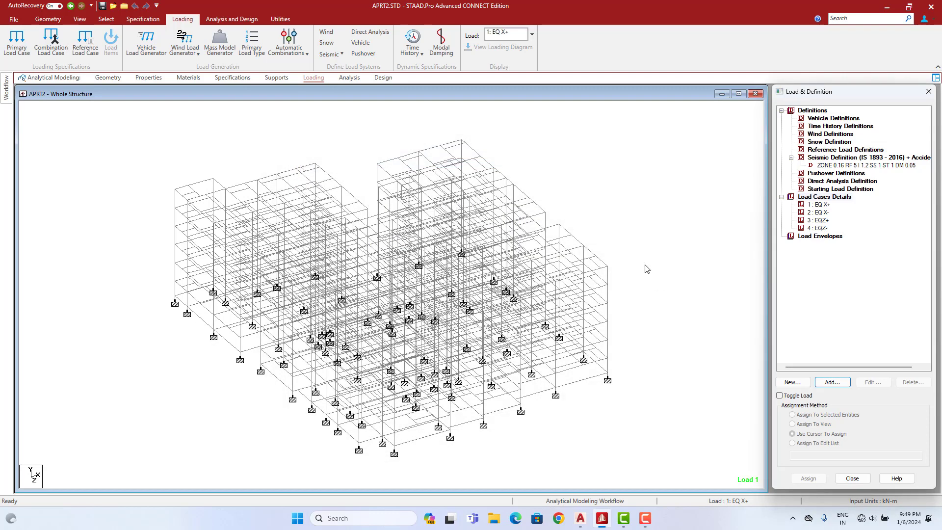
- Add a seismic load in the X direction with factor 1 to load case EQ X+
left_click(643, 213)
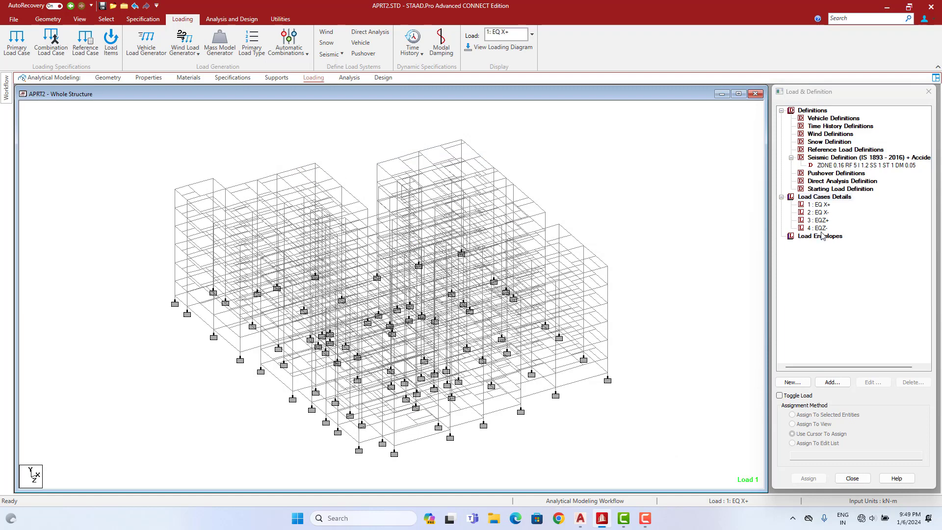
left_click(822, 205)
left_click(832, 382)
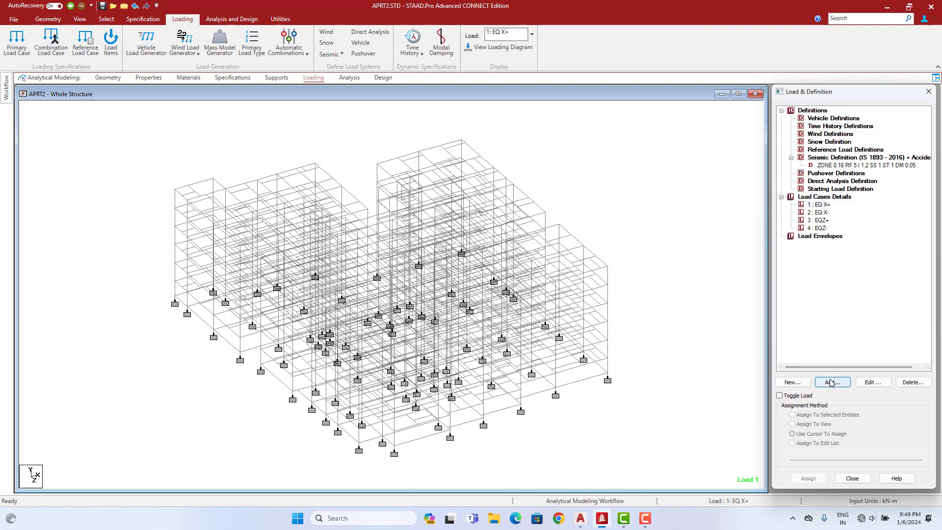
left_click(270, 225)
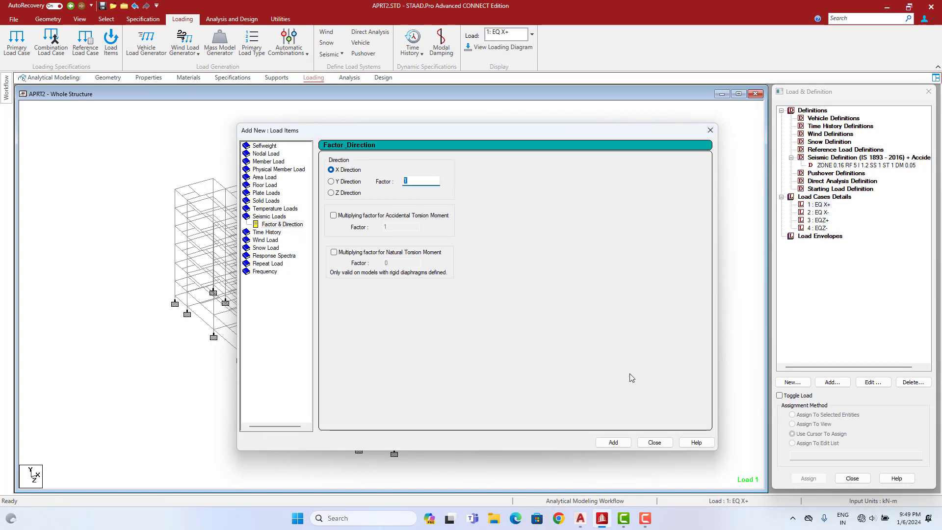
left_click(613, 442)
- Add a seismic load in the X direction with factor -1 to load case EQ X-
left_click(817, 220)
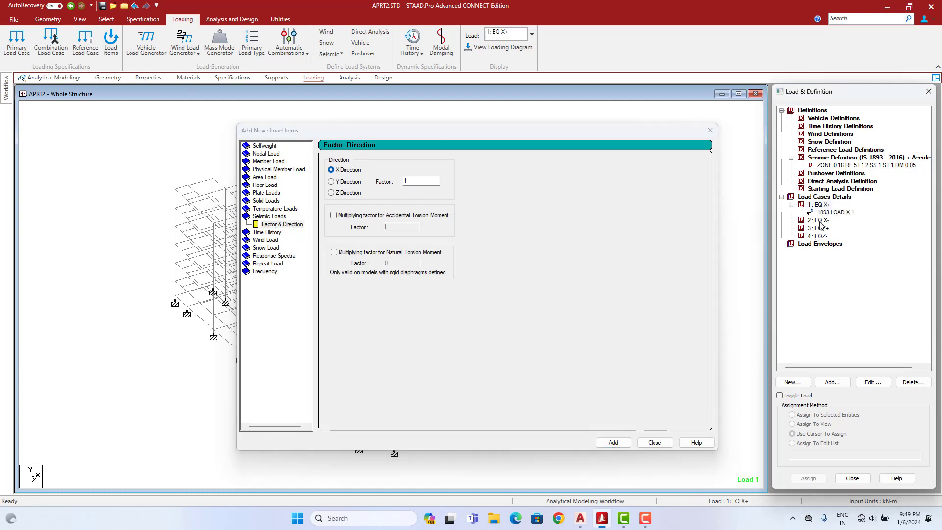
left_click(273, 224)
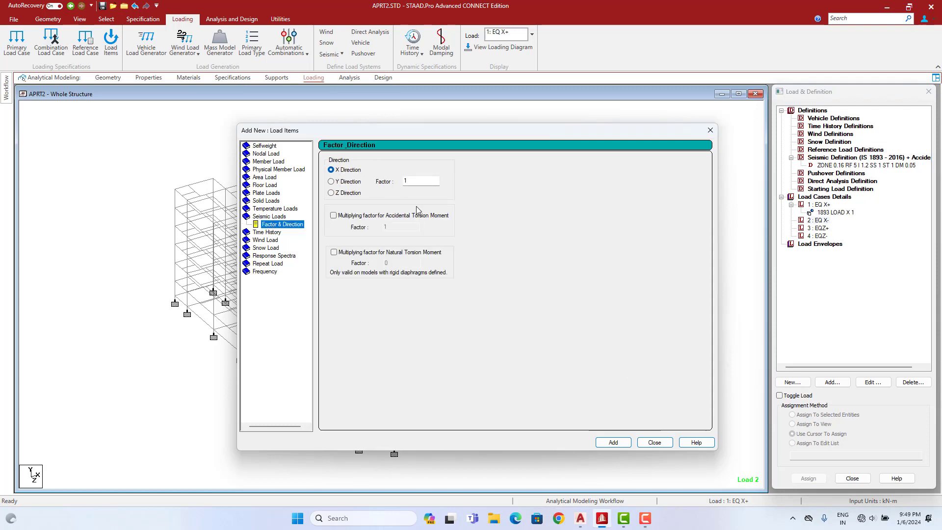
left_click_drag(411, 181, 374, 188)
type("-1")
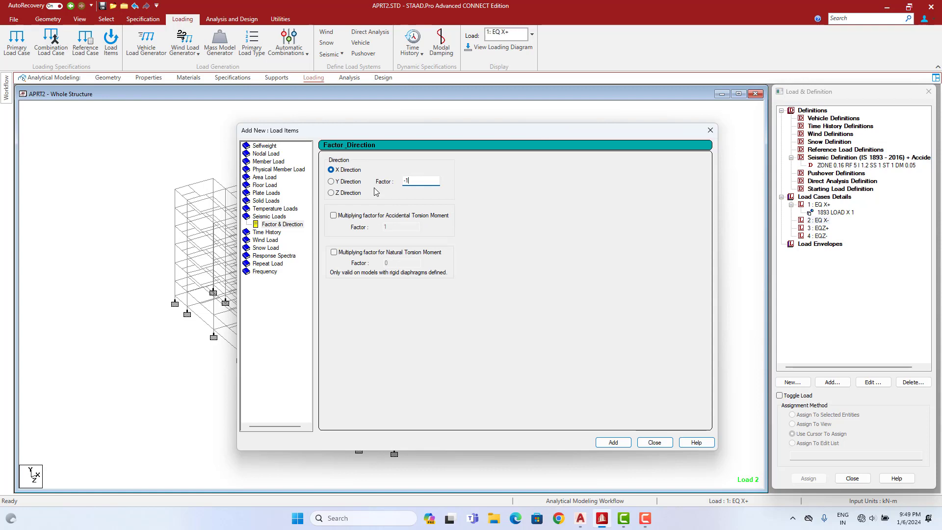
left_click(614, 443)
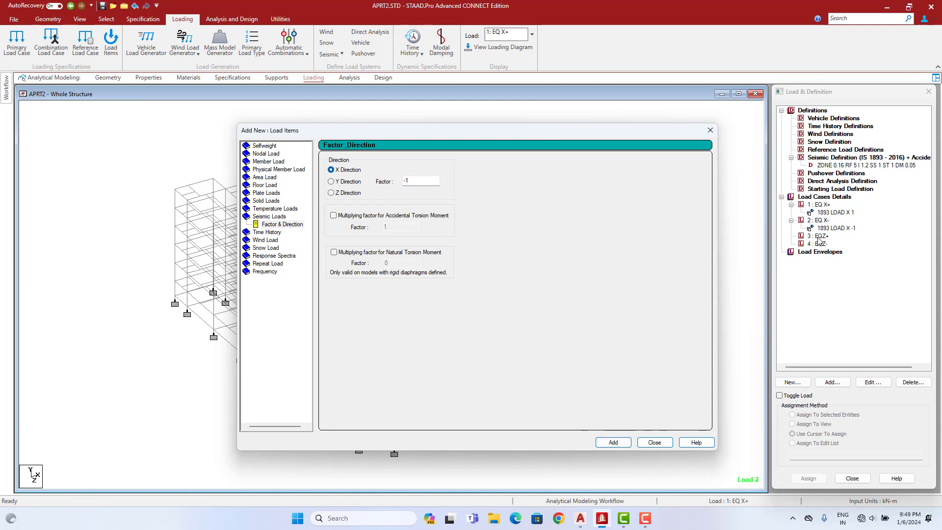
- Add a seismic load in the Z direction with factor 1 to load case EQZ+
left_click(269, 224)
left_click(347, 193)
left_click(613, 442)
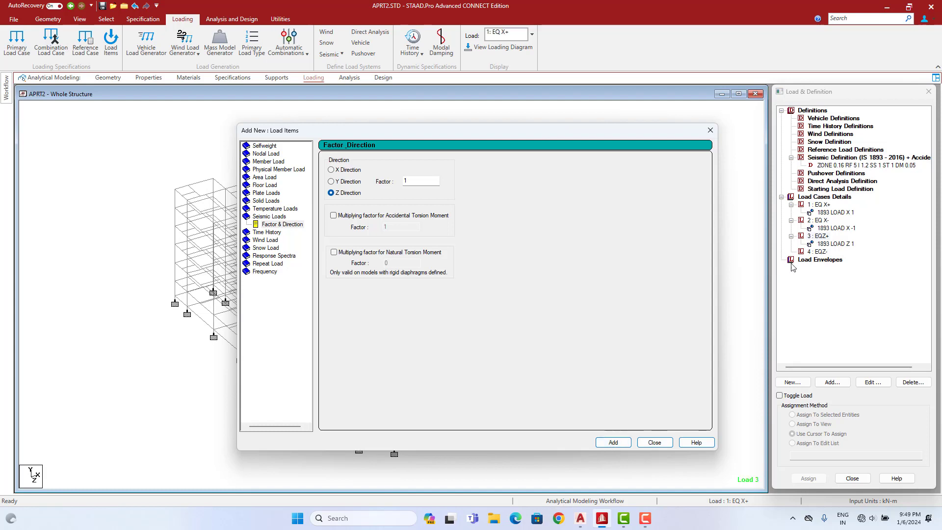
- Add a seismic load in the Z direction with factor -1 to load case EQZ- and finish adding load items
left_click(817, 251)
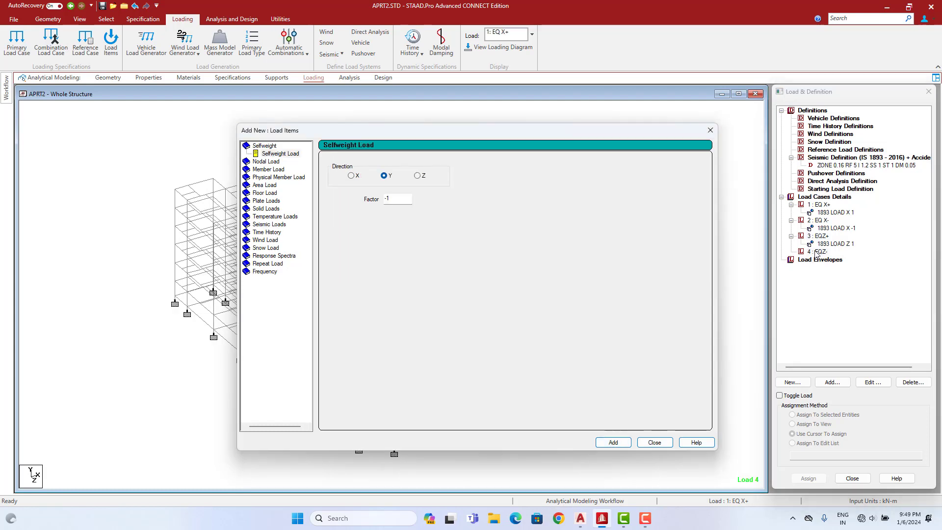
left_click(264, 224)
left_click(337, 194)
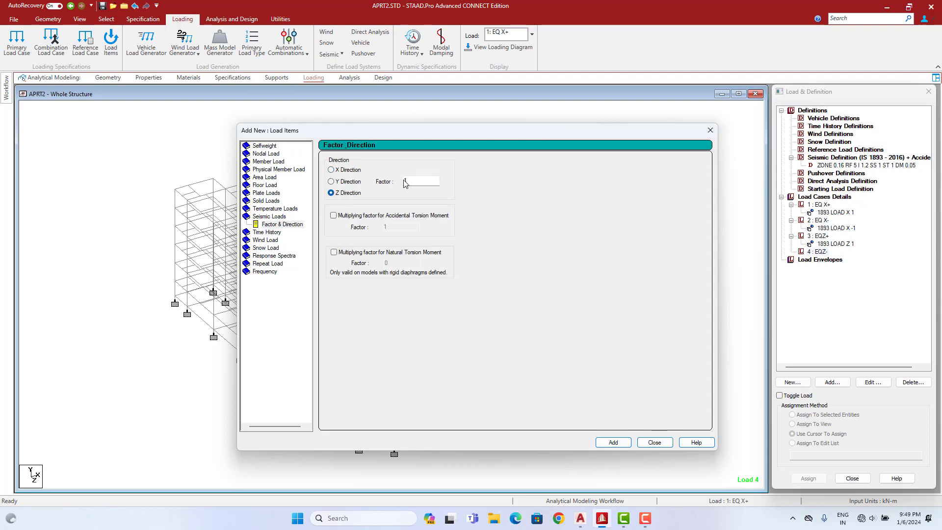
left_click(405, 180)
left_click(614, 442)
left_click(654, 442)
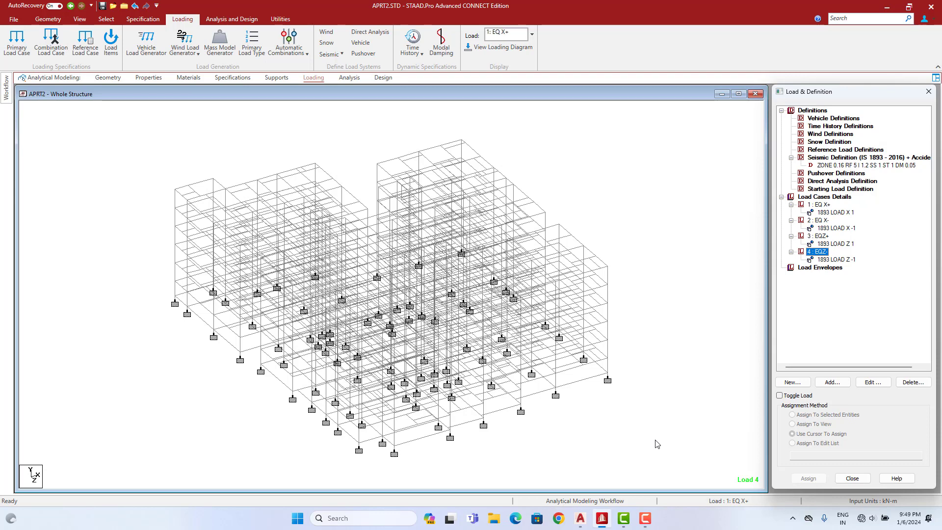
left_click(689, 328)
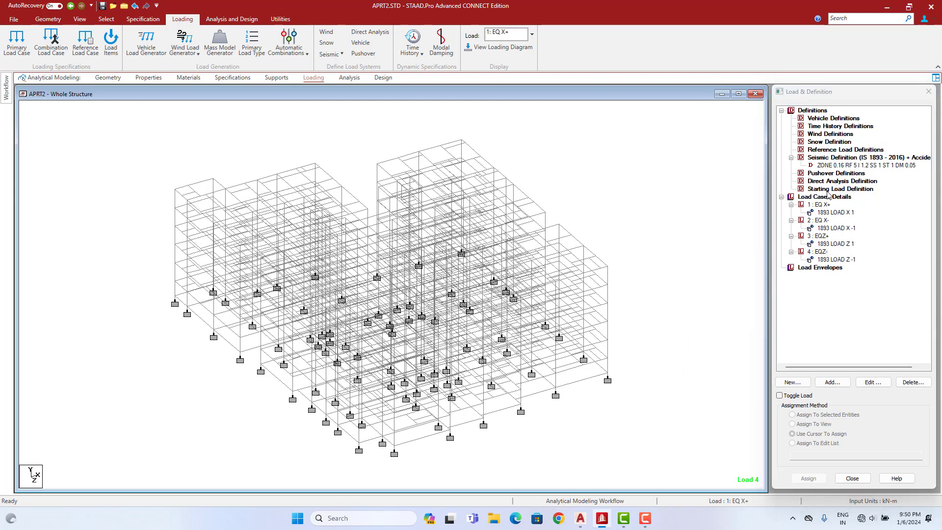
- Add wind definition type 1, WIND 1, using the IS 875 (Part 3):2015 code
left_click(834, 134)
left_click(832, 381)
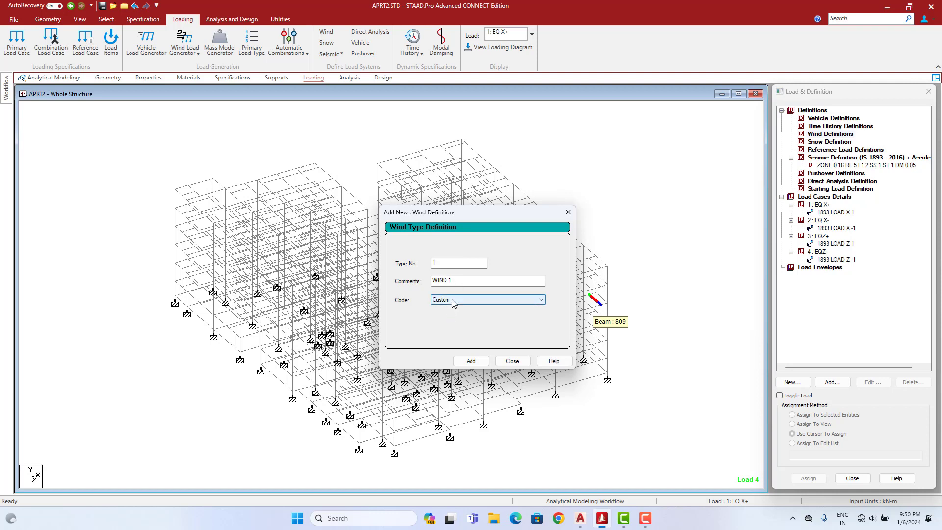
left_click(453, 301)
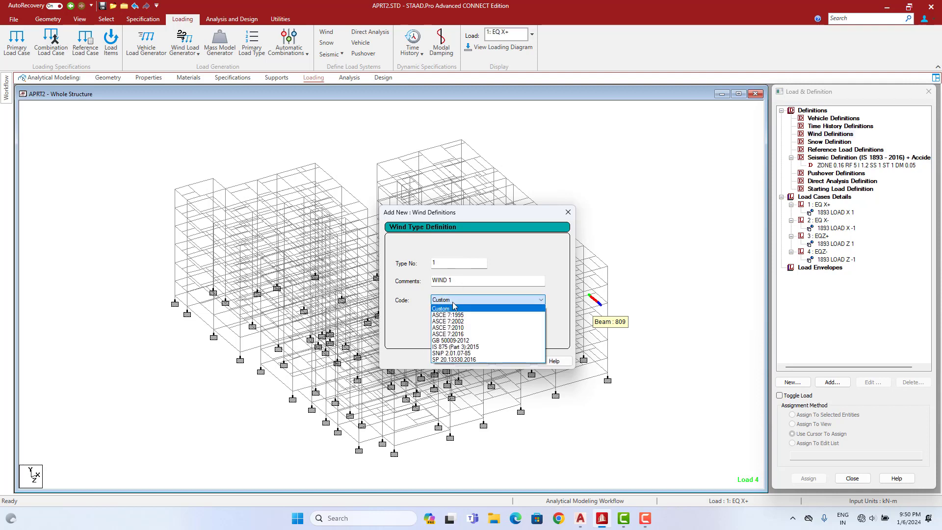
left_click(480, 347)
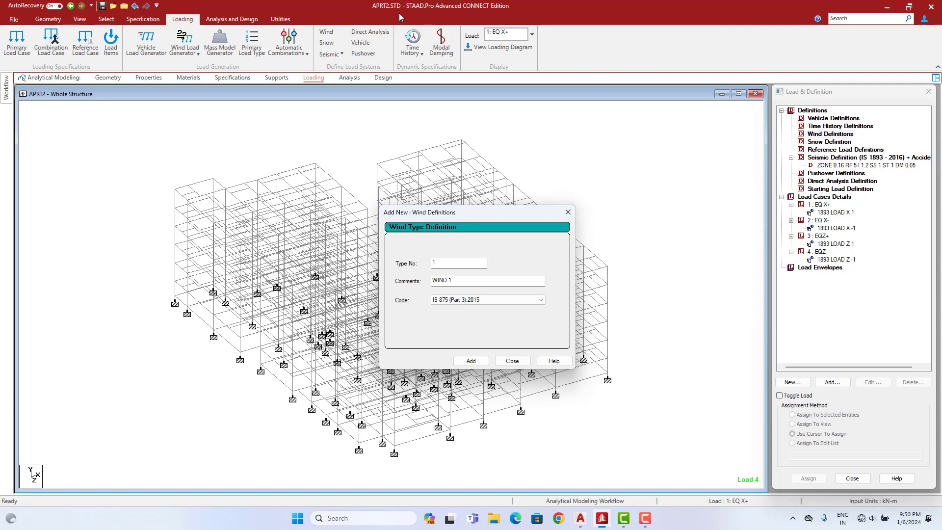
left_click(491, 300)
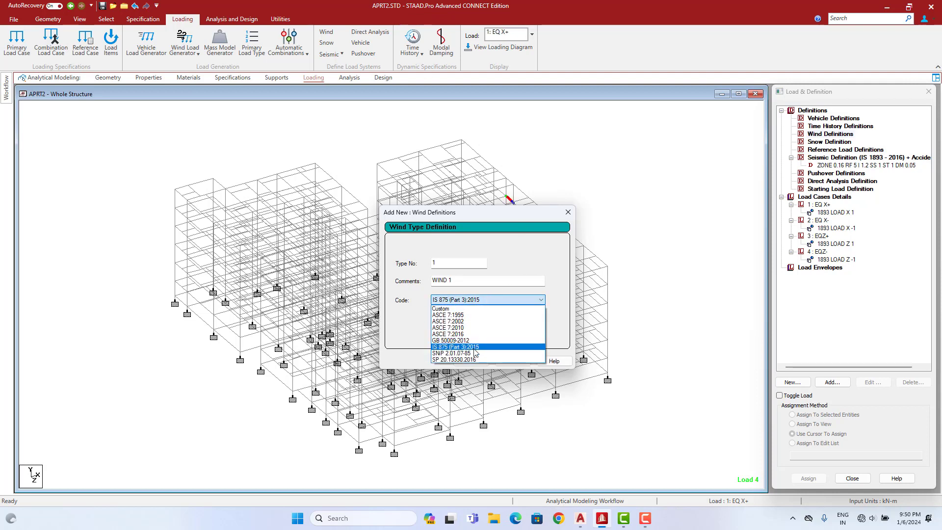
left_click(471, 308)
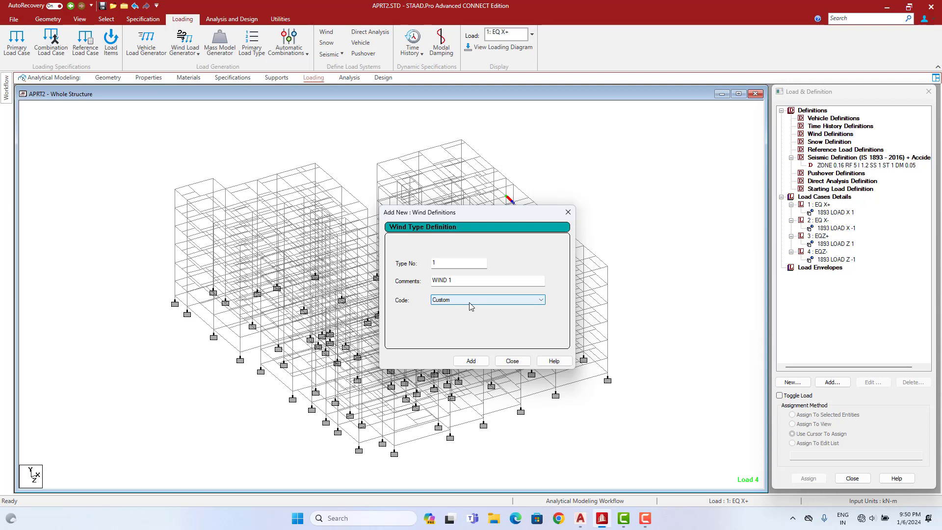
left_click(469, 303)
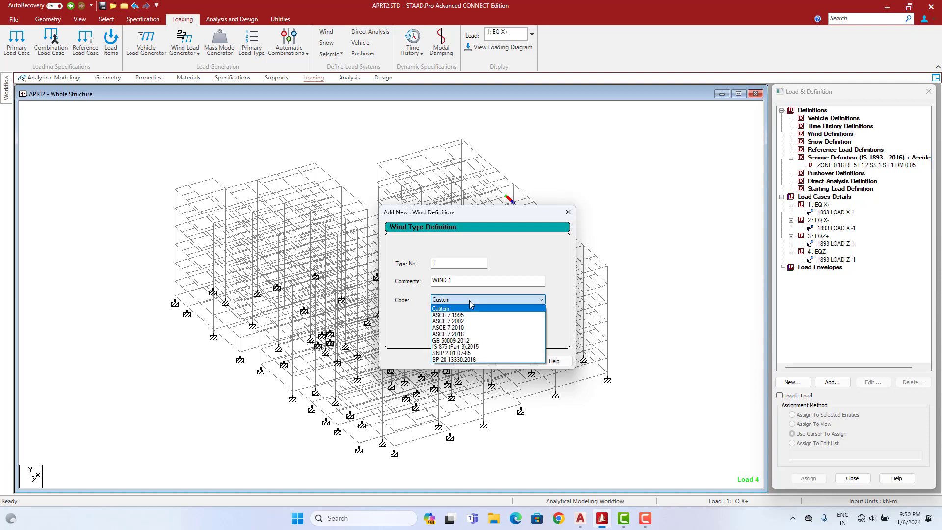
left_click(485, 347)
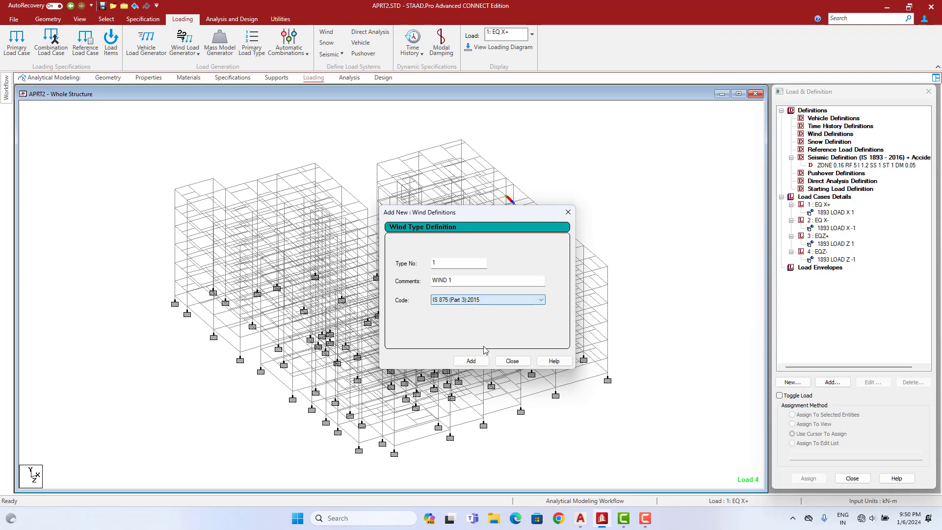
left_click(470, 361)
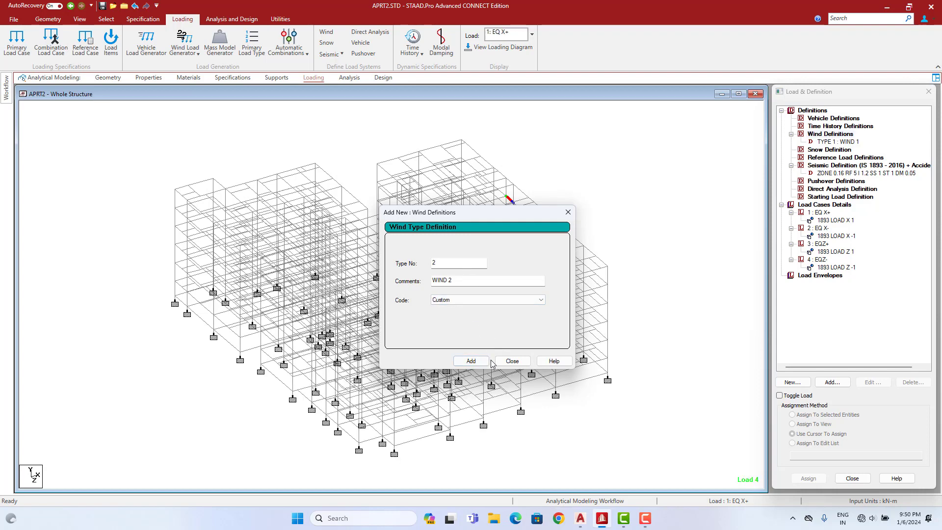
left_click(512, 362)
- Start generating the wind intensity for WIND 1 and choose Bhubaneshwar as the city for the basic wind speed
left_click(865, 173)
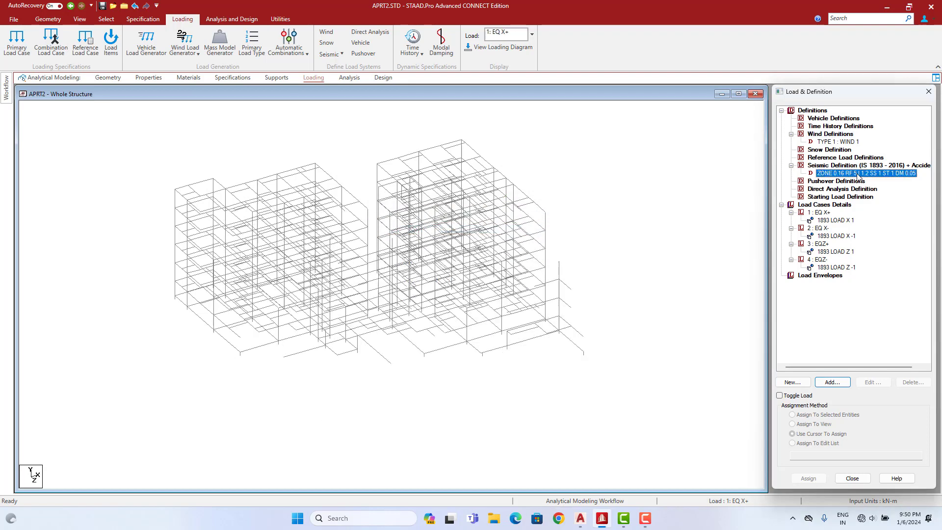
left_click(842, 141)
left_click(834, 381)
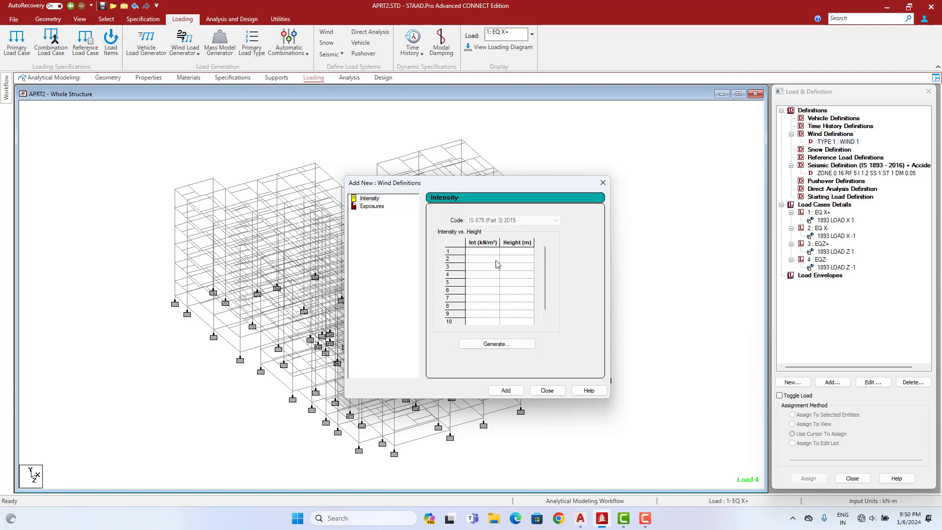
left_click(496, 344)
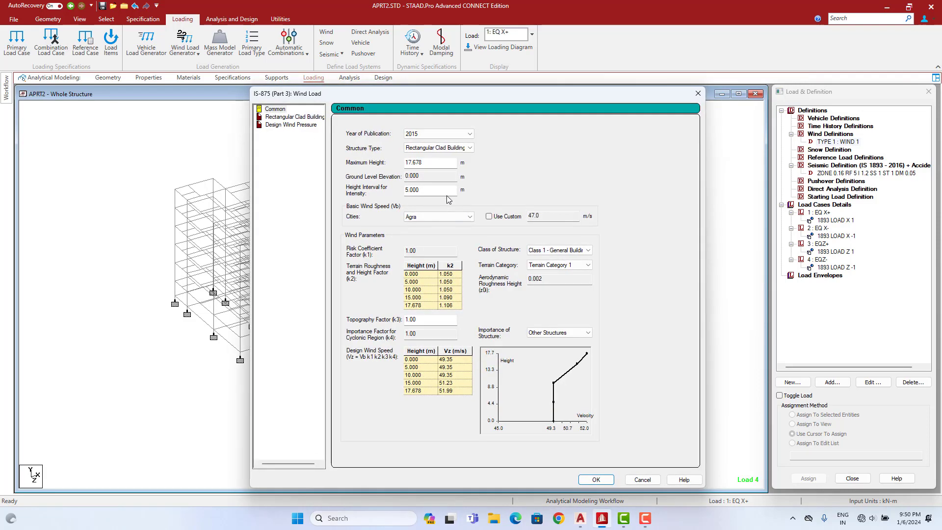
left_click(432, 134)
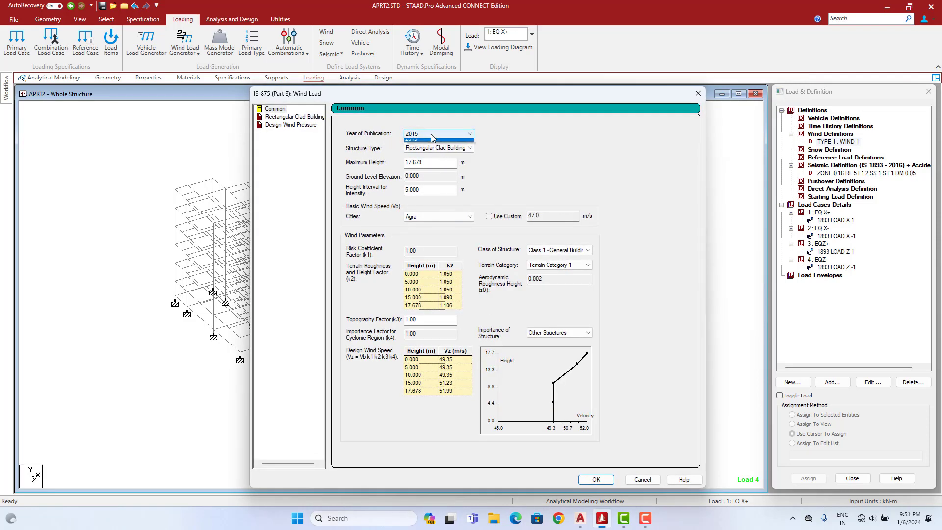
left_click(431, 134)
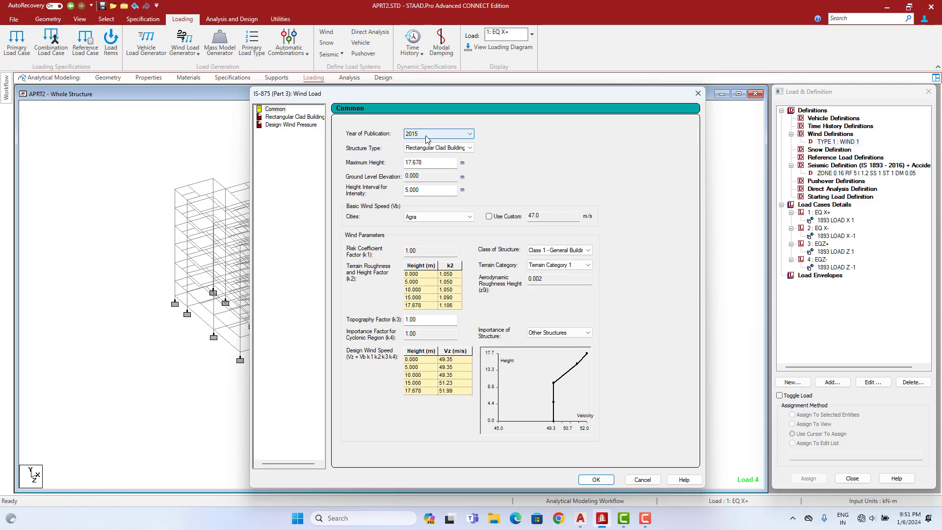
double_click(424, 163)
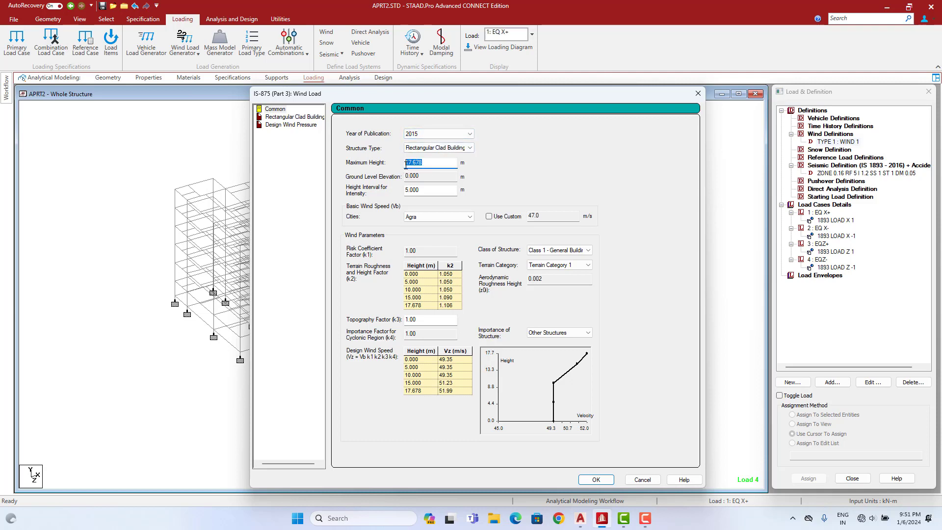
left_click(438, 216)
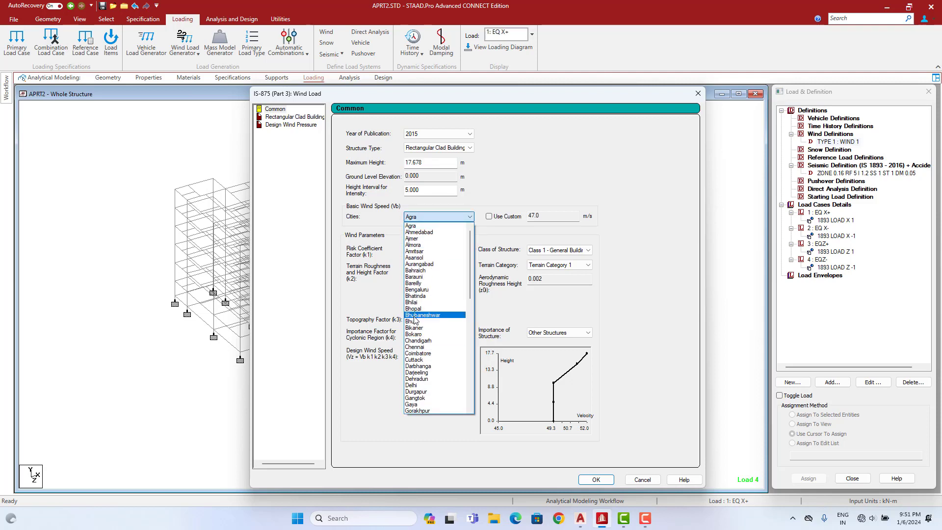
left_click(432, 311)
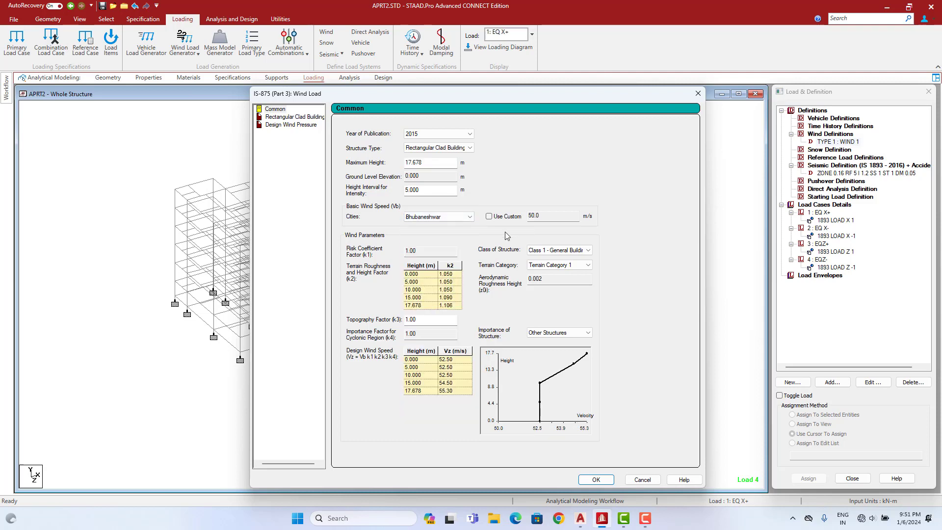
- Set the class of structure to Class 1 - General Buildings and the terrain to Terrain Category 3
left_click(570, 251)
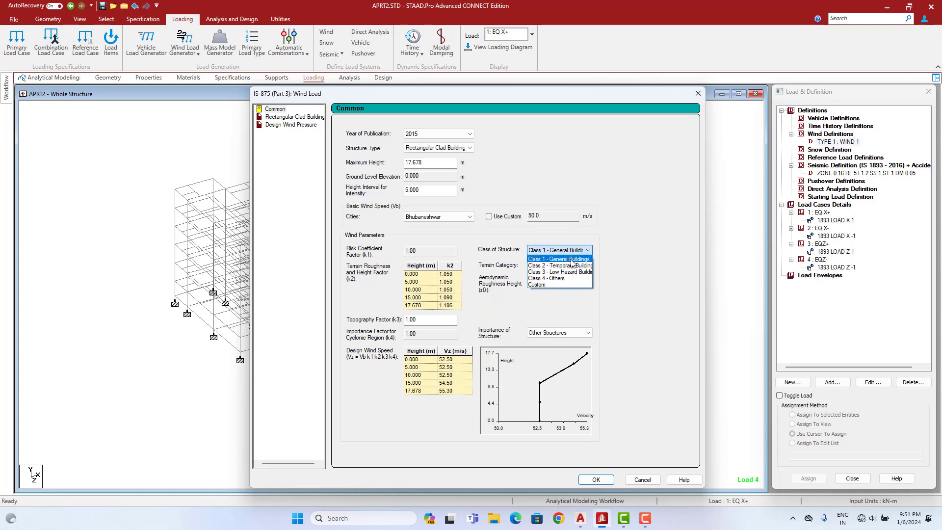
left_click(571, 260)
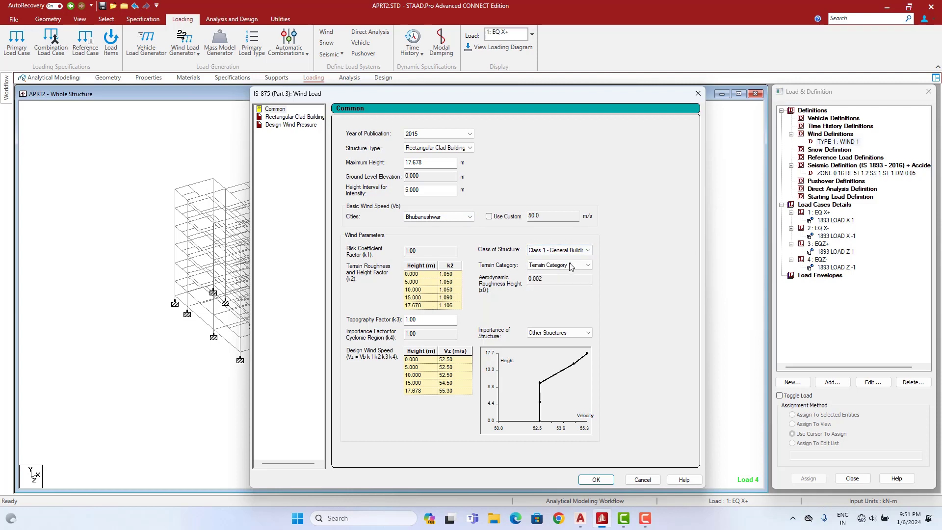
left_click(553, 266)
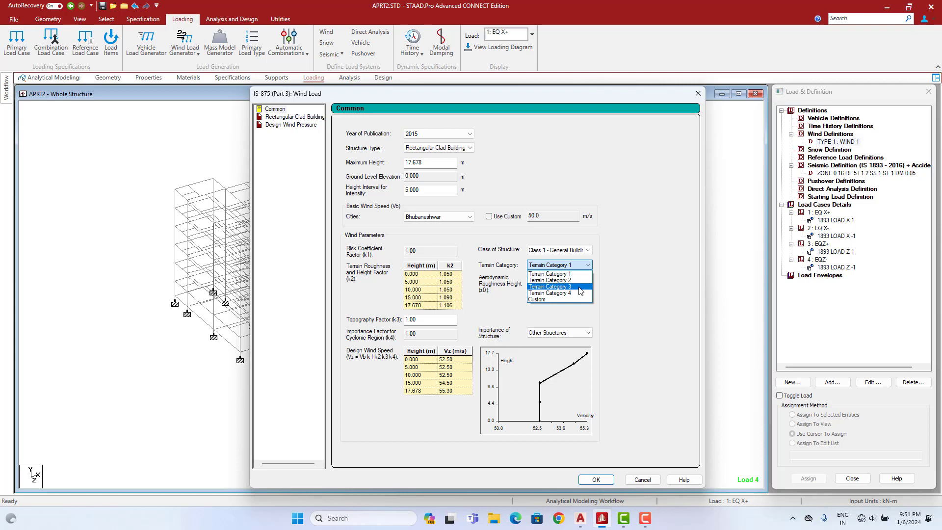
left_click(580, 290)
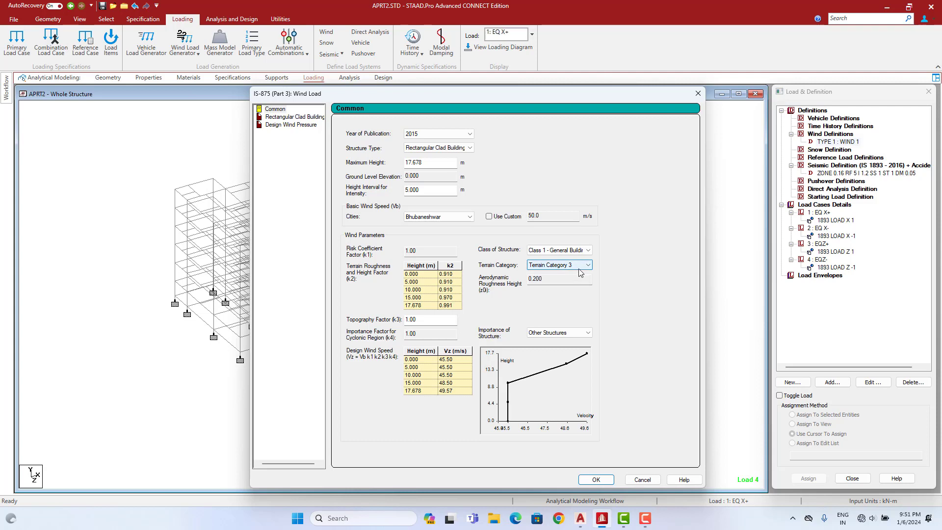
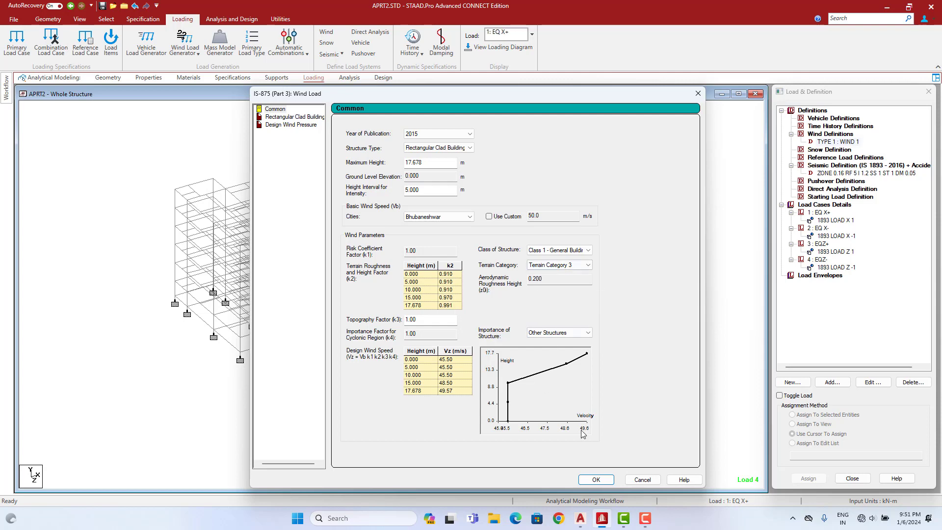
- Check the rectangular clad building dimensions, accept the IS 875 wind parameters and add the generated intensity-height table to WIND 1
left_click(304, 118)
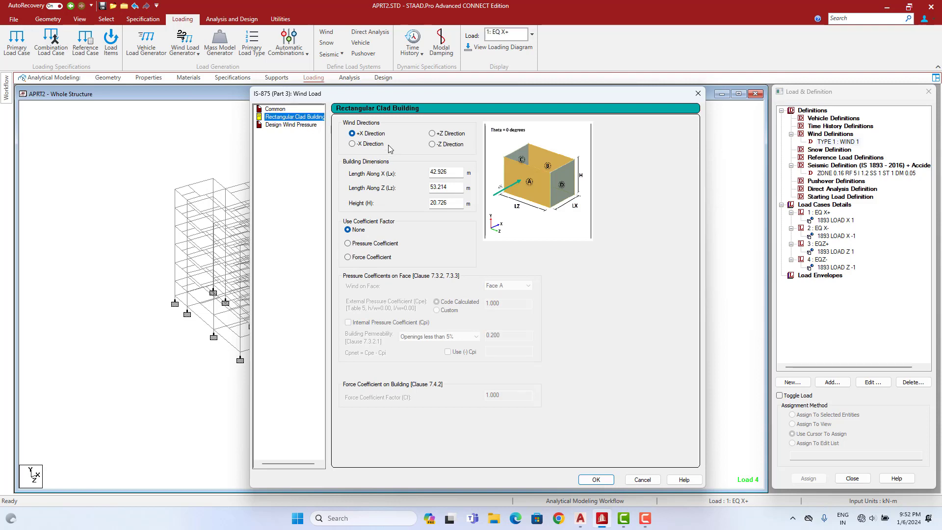
left_click_drag(450, 173, 422, 204)
double_click(455, 203)
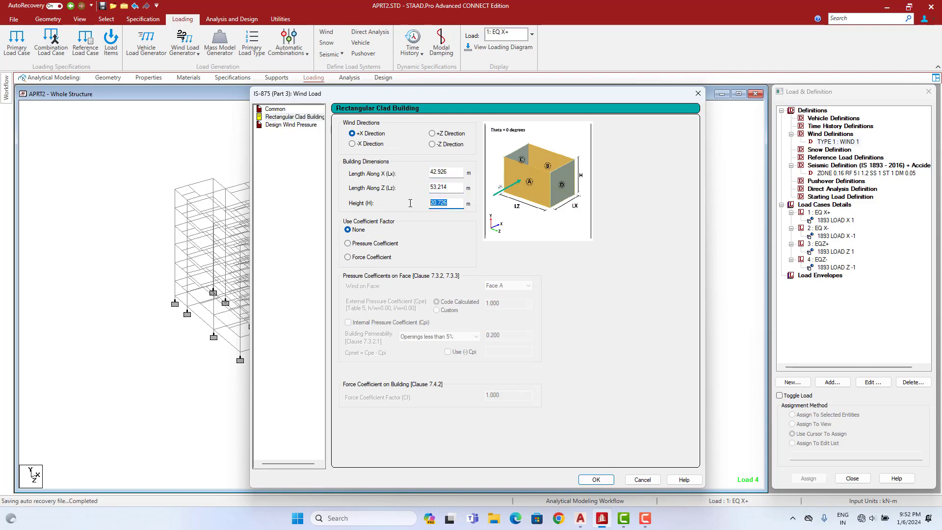
left_click(595, 480)
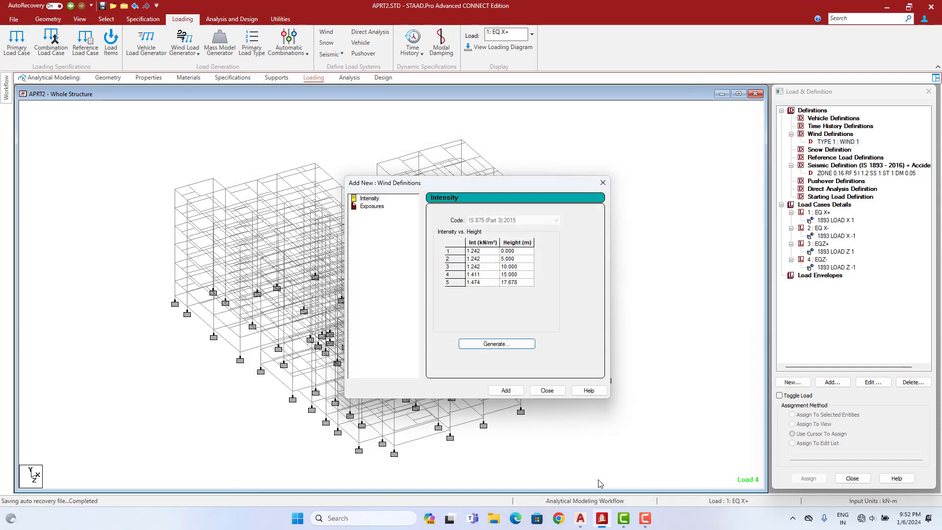
left_click(511, 345)
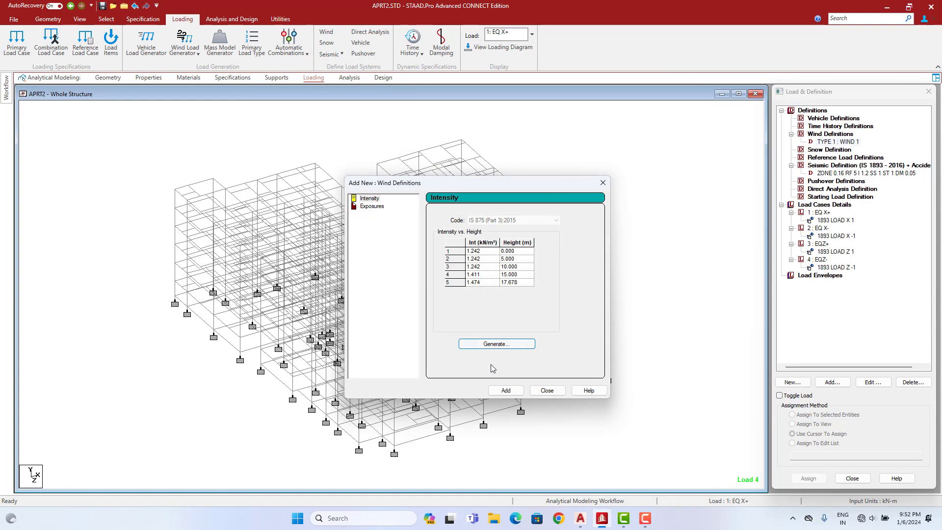
left_click(506, 390)
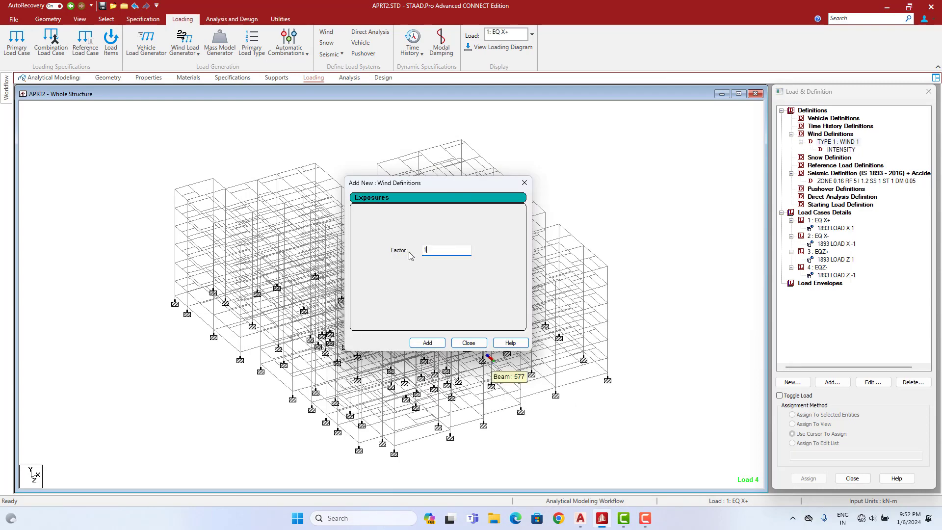
- Add an exposure with factor 1 to WIND 1 and assign it to the whole view
left_click(427, 342)
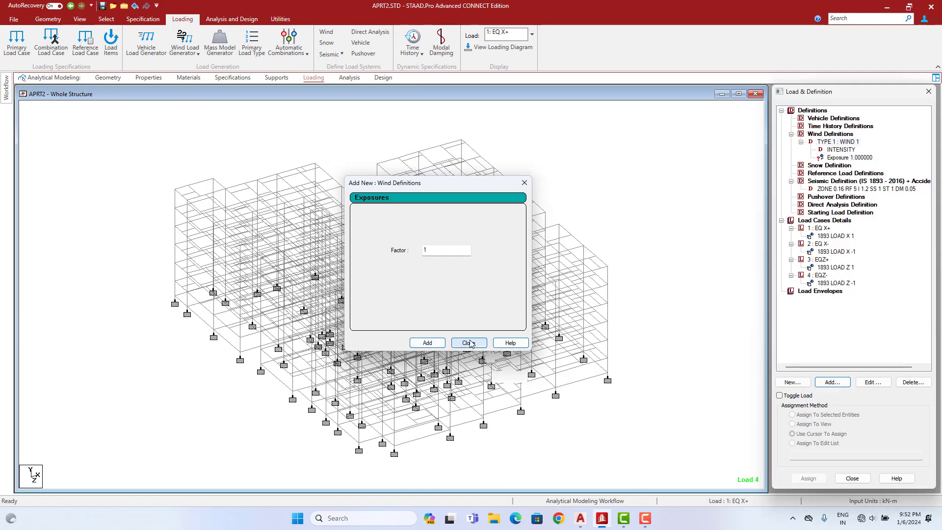
left_click(468, 342)
left_click(840, 158)
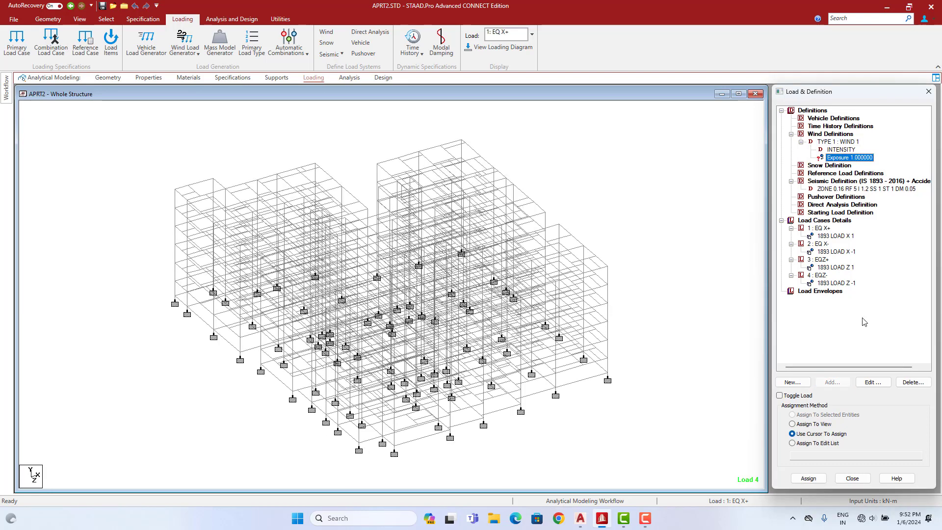
left_click(791, 424)
left_click(808, 478)
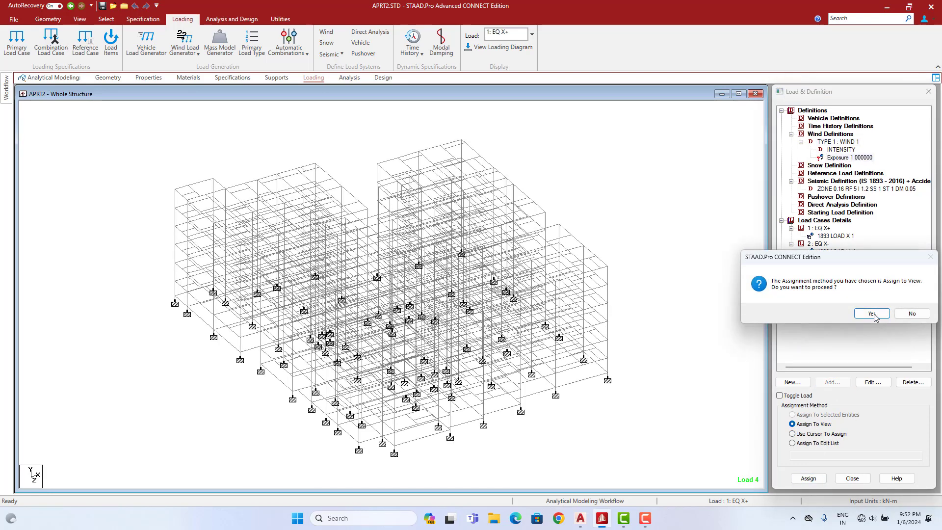
left_click(872, 313)
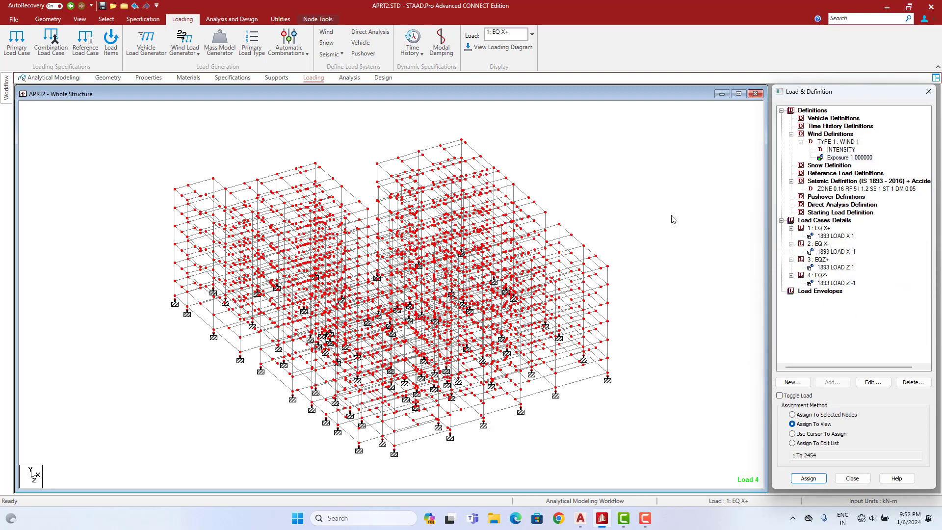
left_click(670, 215)
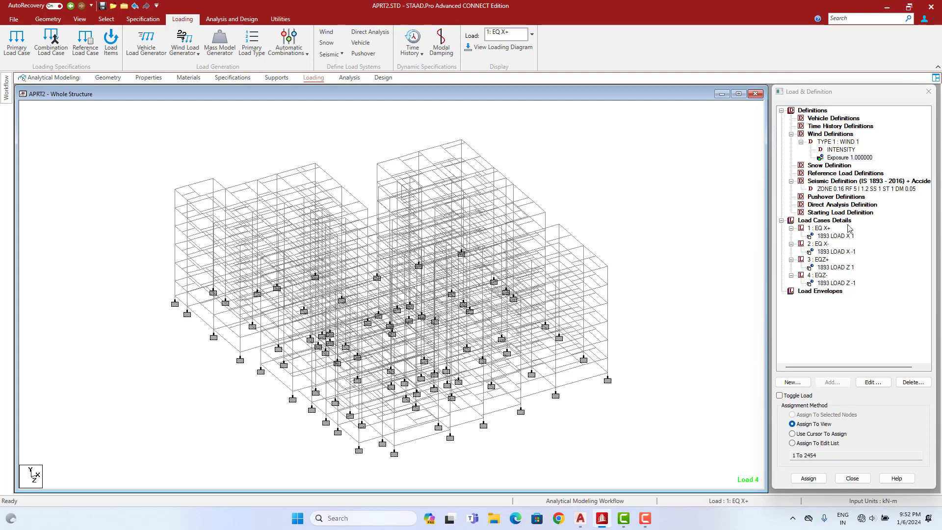
- Add primary load case 5 with loading type Wind and the title WIND X+
left_click(831, 221)
left_click(832, 382)
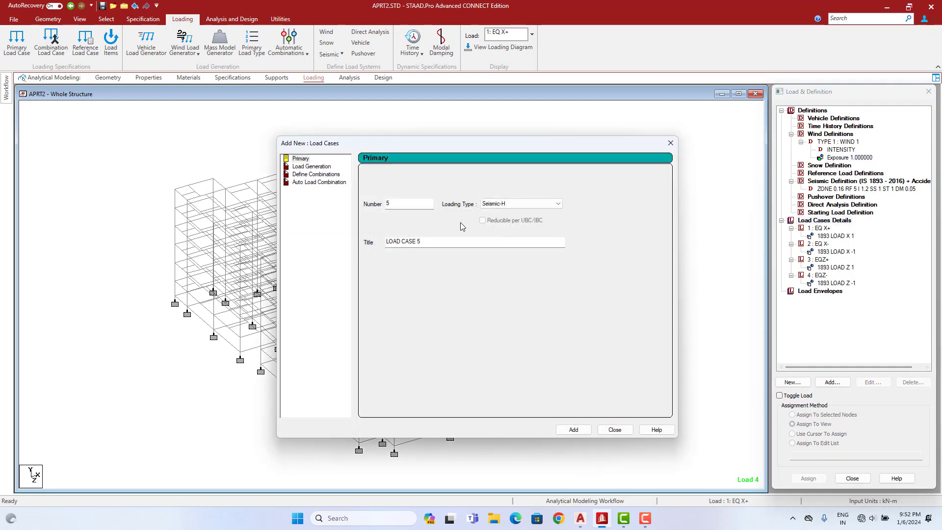
left_click(489, 204)
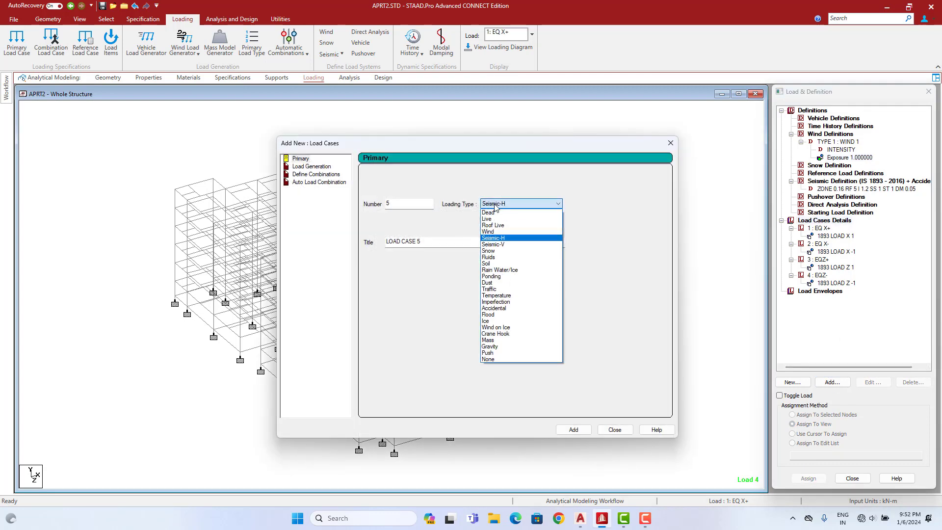
left_click(496, 241)
left_click_drag(470, 242, 362, 244)
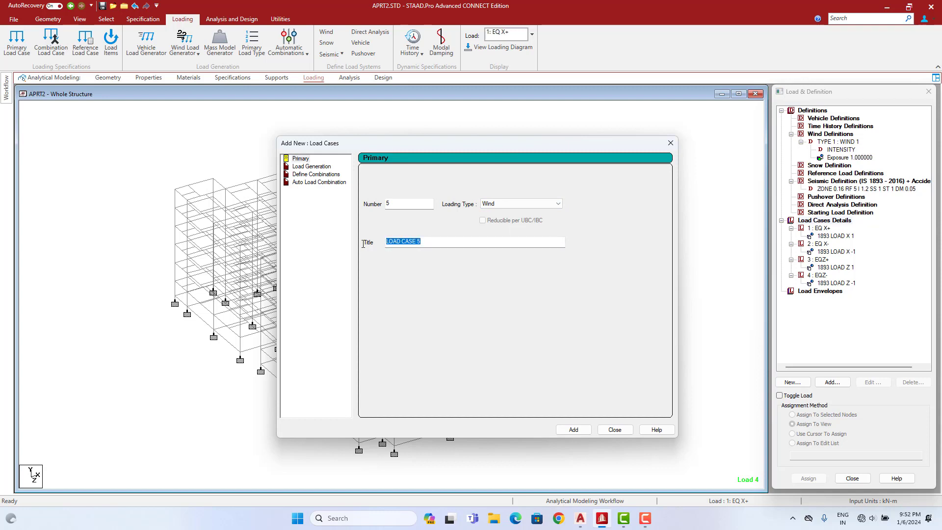
type("WIND X+")
key("ctrl+a")
key("ctrl+c")
left_click(574, 430)
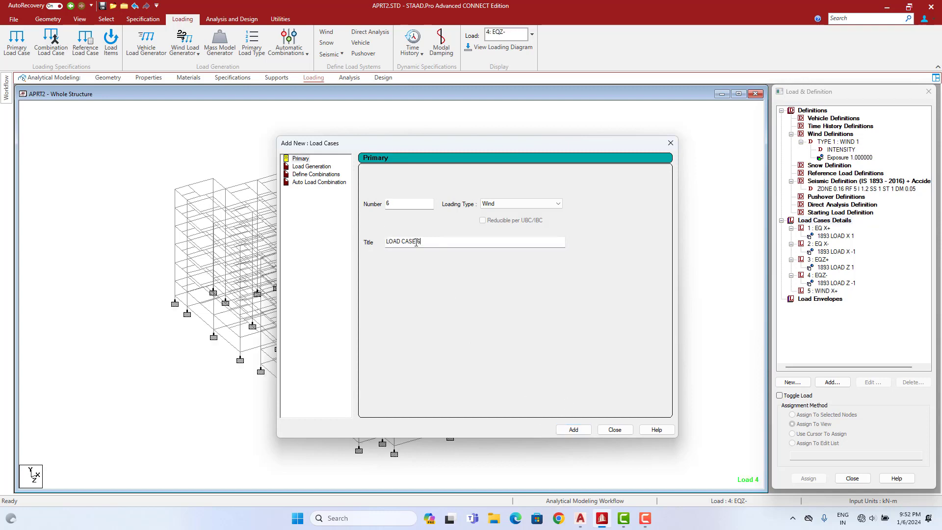
- Add primary load case 6 of type Wind titled WIND X-
left_click_drag(427, 242, 341, 248)
key("ctrl+v")
type("-")
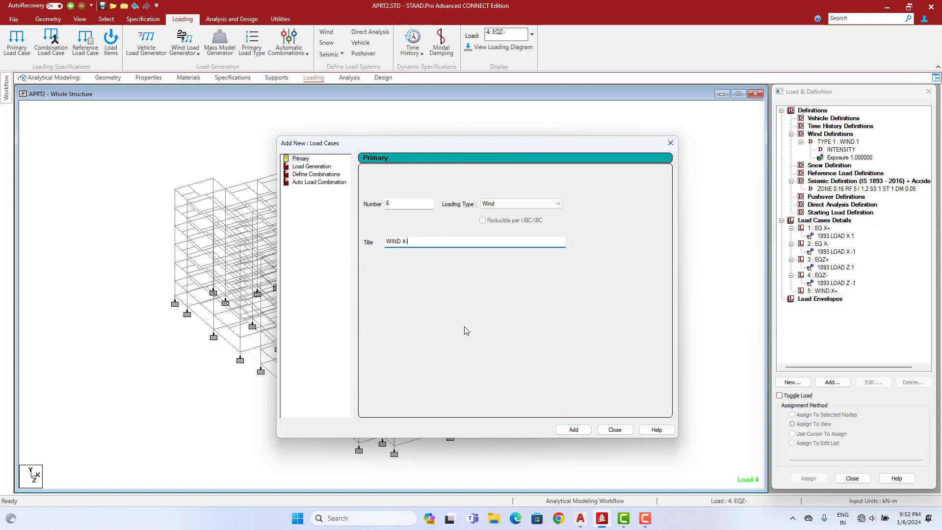
left_click(572, 429)
- Add primary load case 7 of type Wind titled WIND Z+
left_click_drag(435, 239, 299, 246)
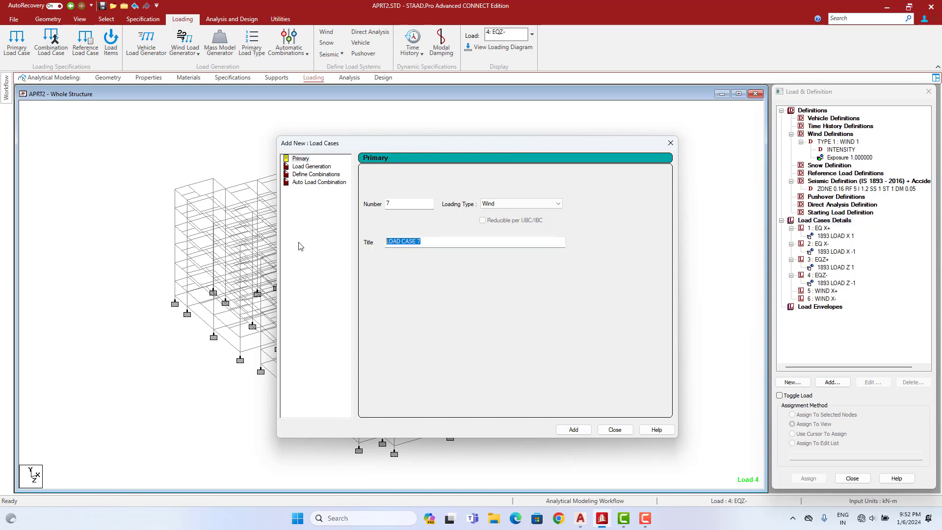
key("ctrl+v")
type("+")
left_click(573, 429)
- Add primary load case 8 of type Wind titled WIND Z- and finish adding load cases
left_click_drag(420, 242, 344, 242)
key("ctrl+v")
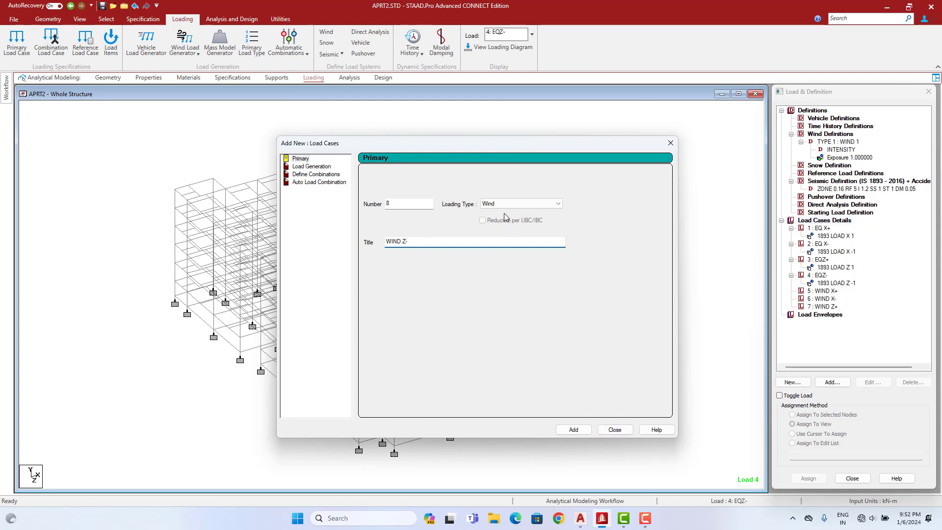
left_click(587, 426)
left_click(600, 430)
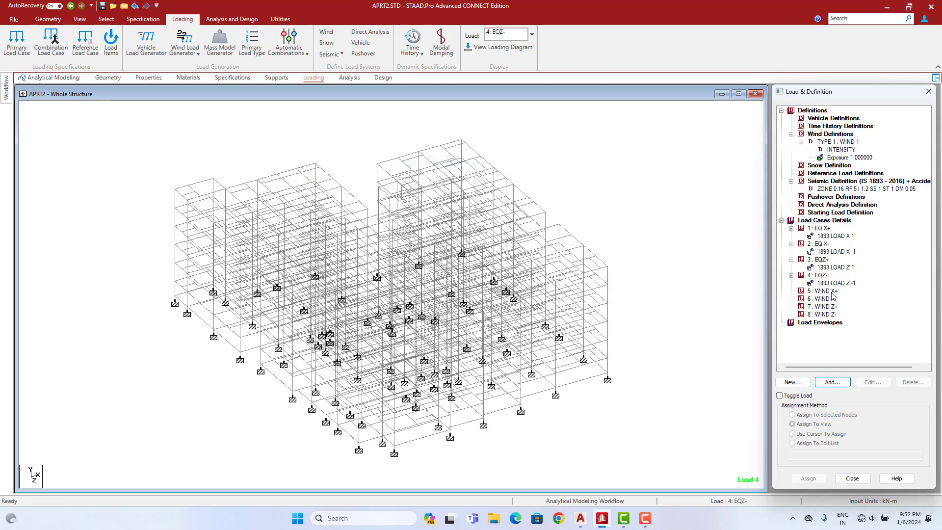
- Add a type 1 wind load on the X windward face with factor 1 to load case WIND X+
left_click(821, 290)
left_click(832, 382)
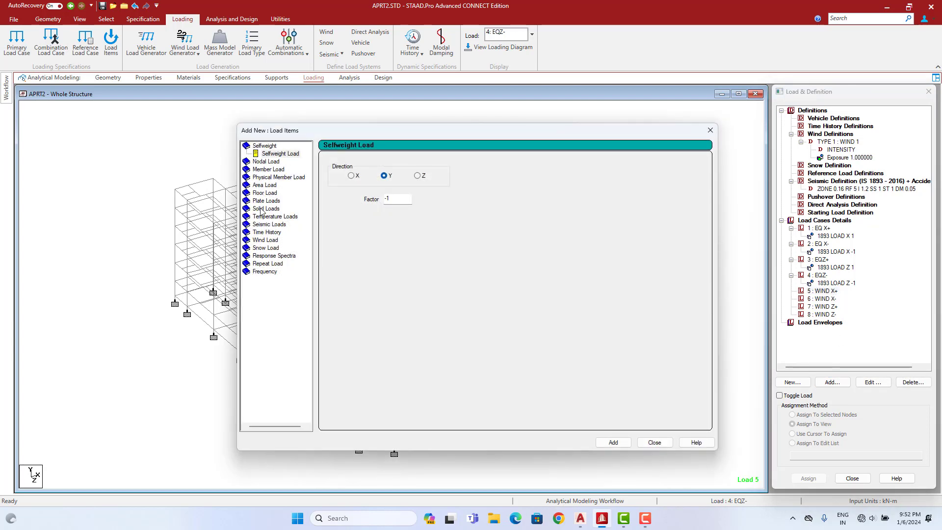
left_click(267, 240)
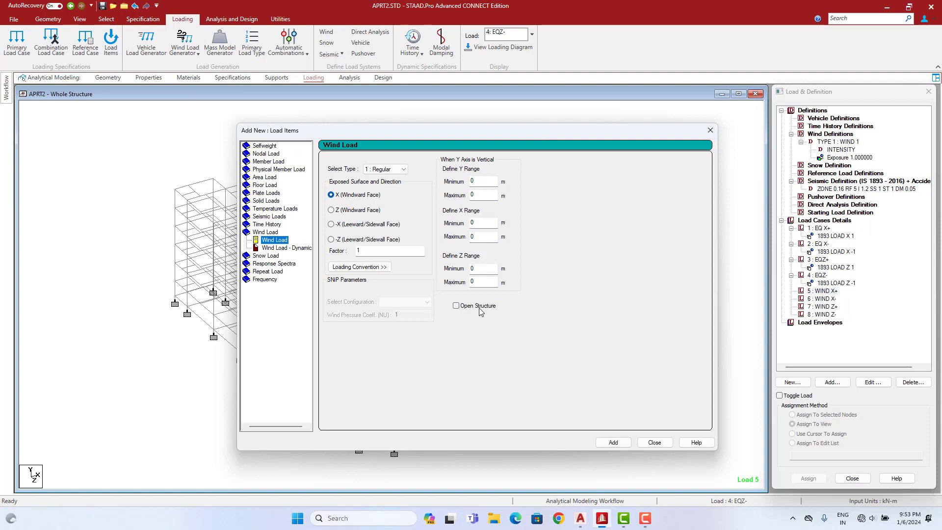
left_click(613, 443)
- Start adding a wind load item to load case WIND X-
left_click(824, 307)
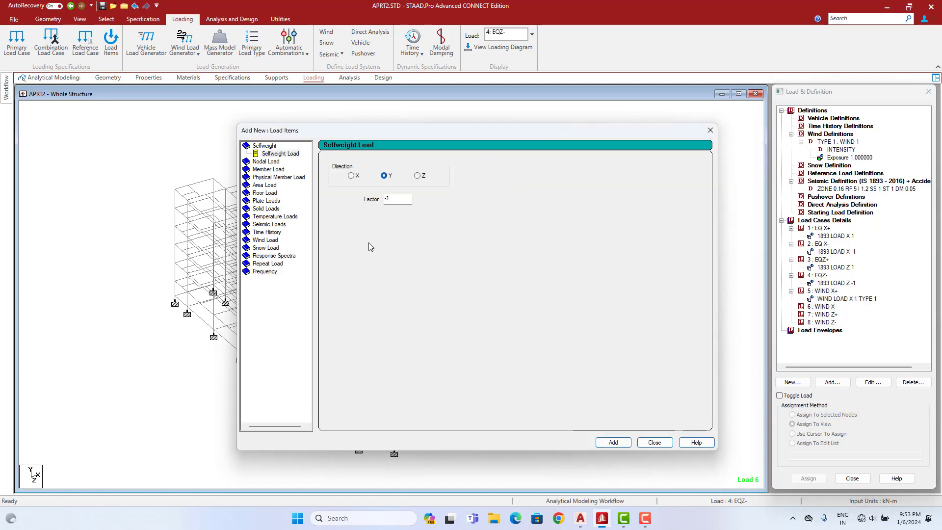
left_click(271, 240)
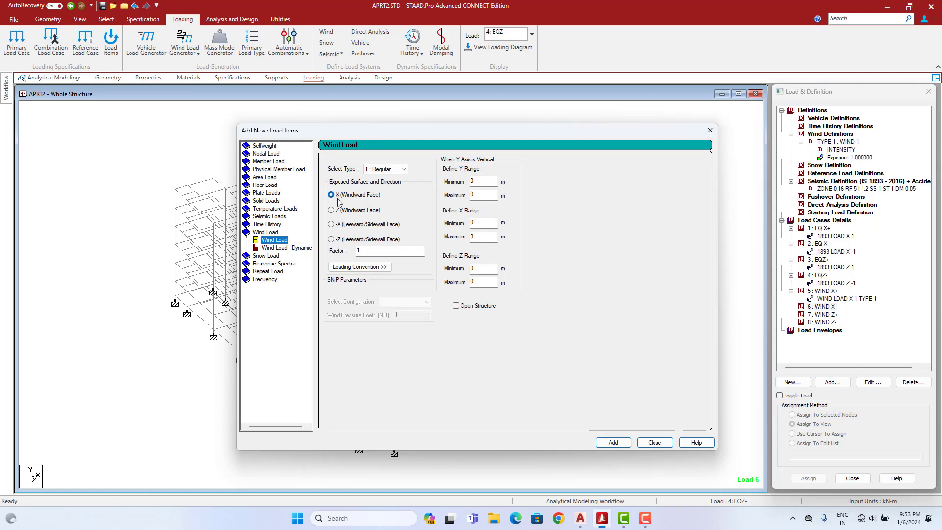
- Add a wind load on the X windward face with a factor of -1 to the WIND X- load case
left_click(358, 251)
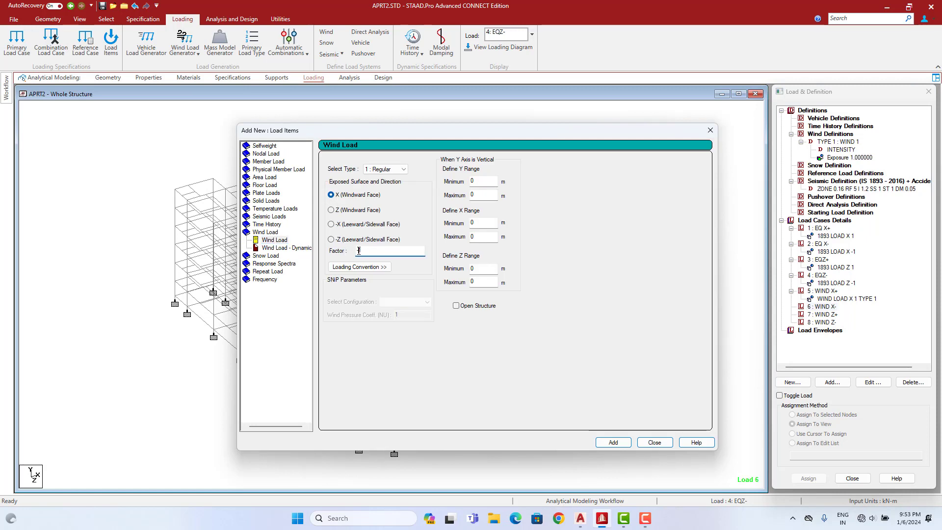
type("-1")
left_click(613, 442)
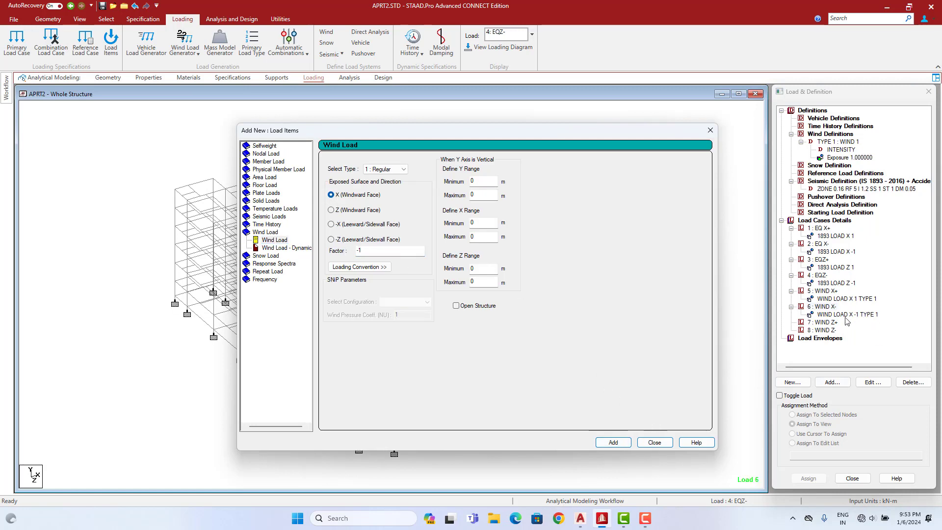
- Add a wind load on the Z windward face with a factor of 1 to the WIND Z+ load case
left_click(834, 322)
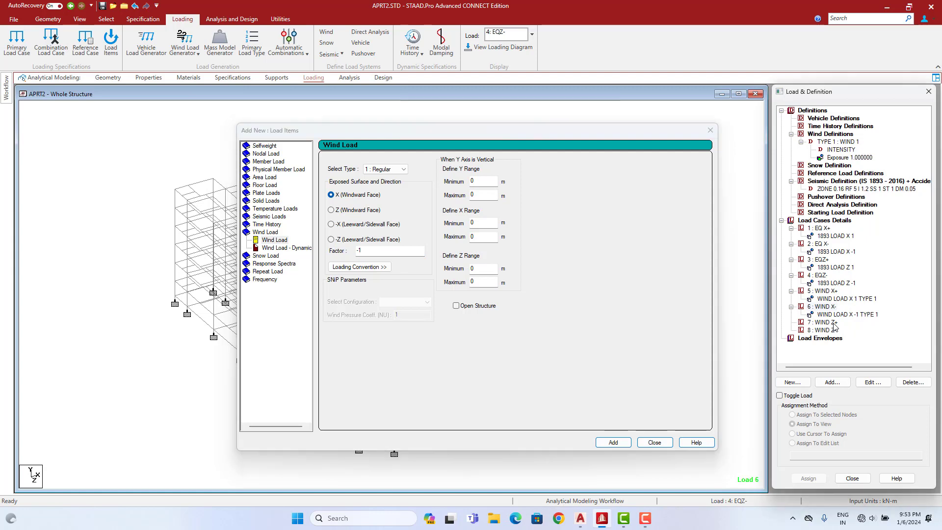
left_click(345, 211)
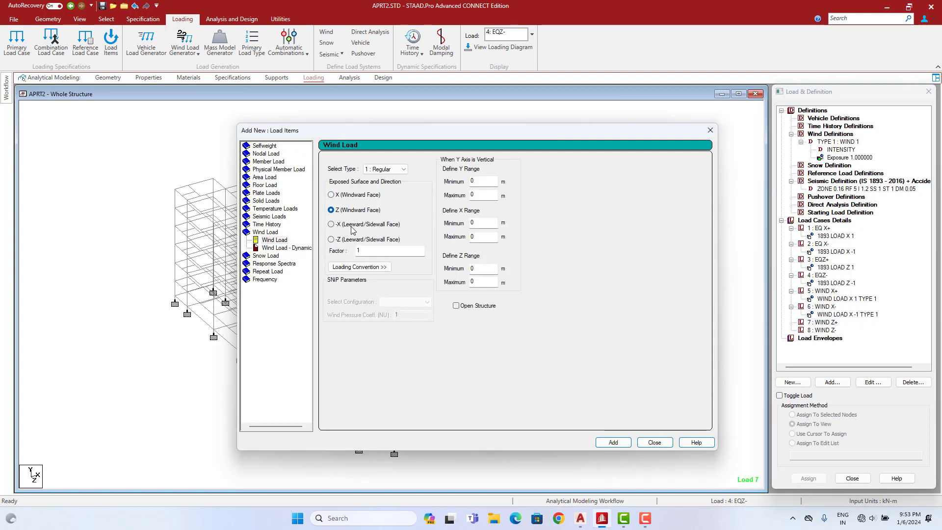
left_click(621, 442)
- Add a wind load on the Z windward face with a factor of -1 to the WIND Z- load case
left_click(821, 337)
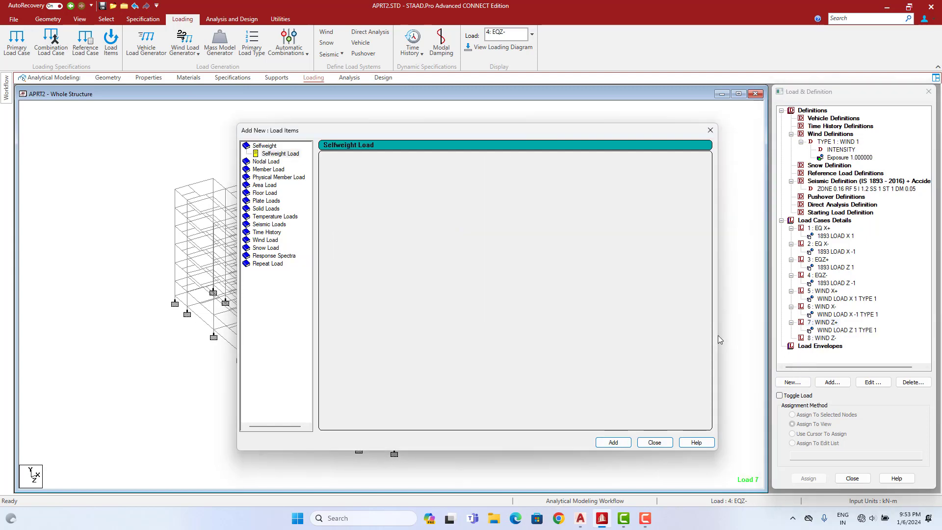
left_click(286, 240)
left_click(345, 210)
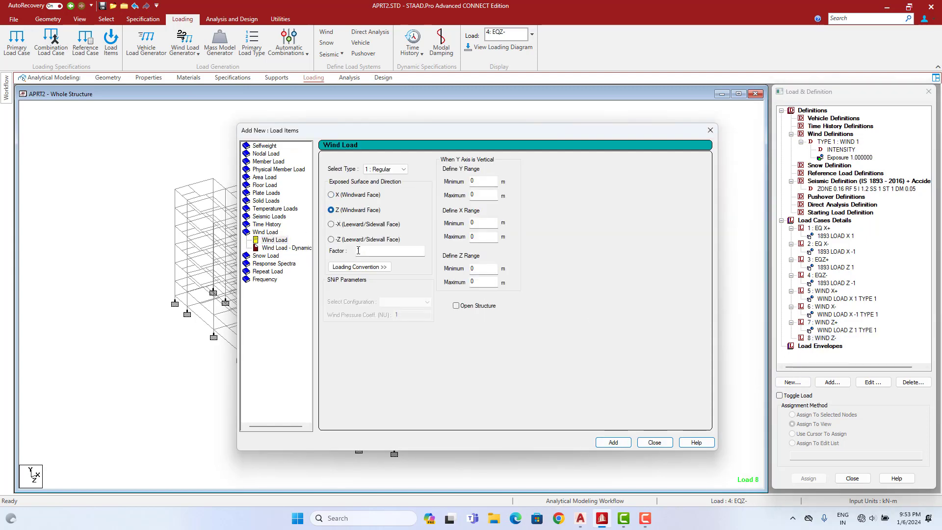
left_click(358, 250)
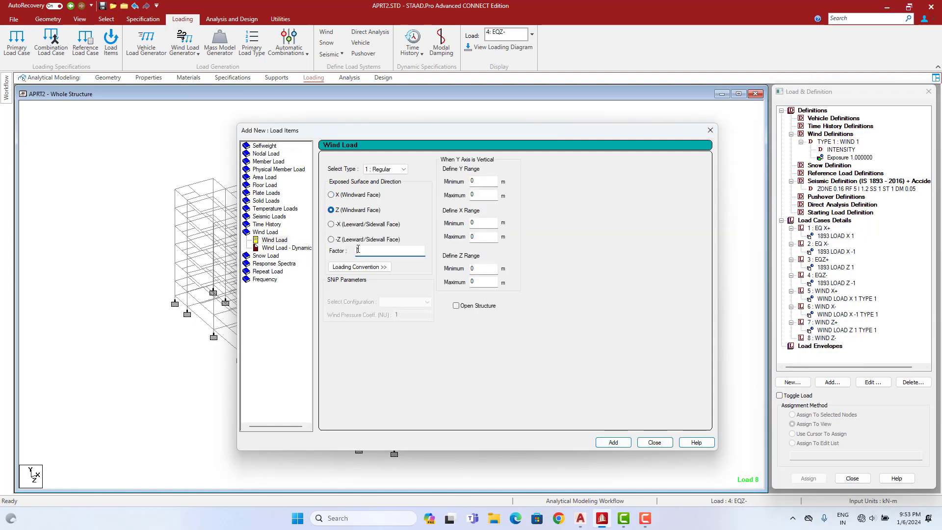
left_click(614, 442)
left_click(654, 442)
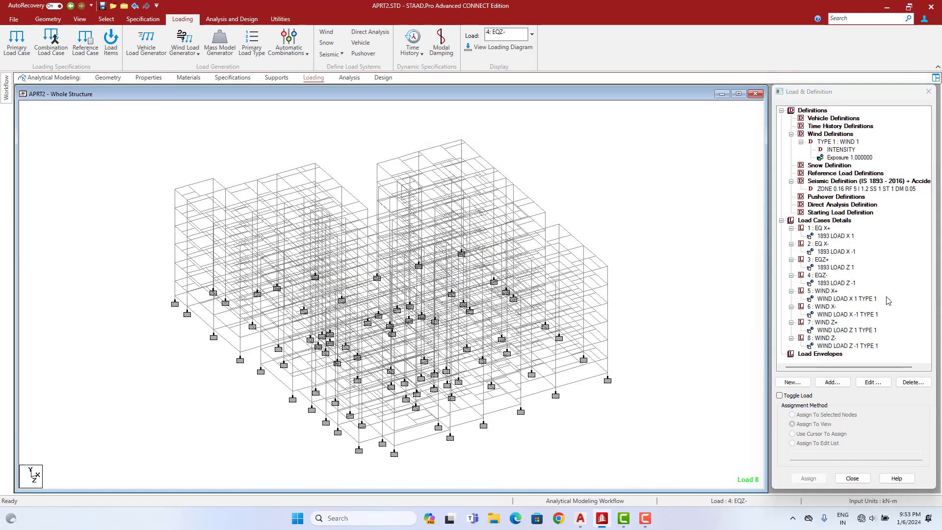
- Examine how the wind load of the WIND X+ load case is distributed on the structure
left_click(857, 299)
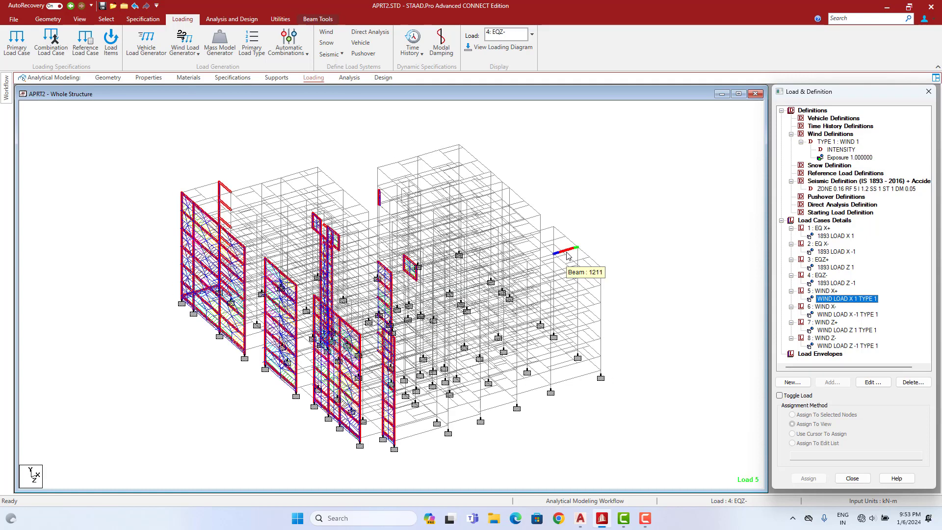
left_click(307, 439)
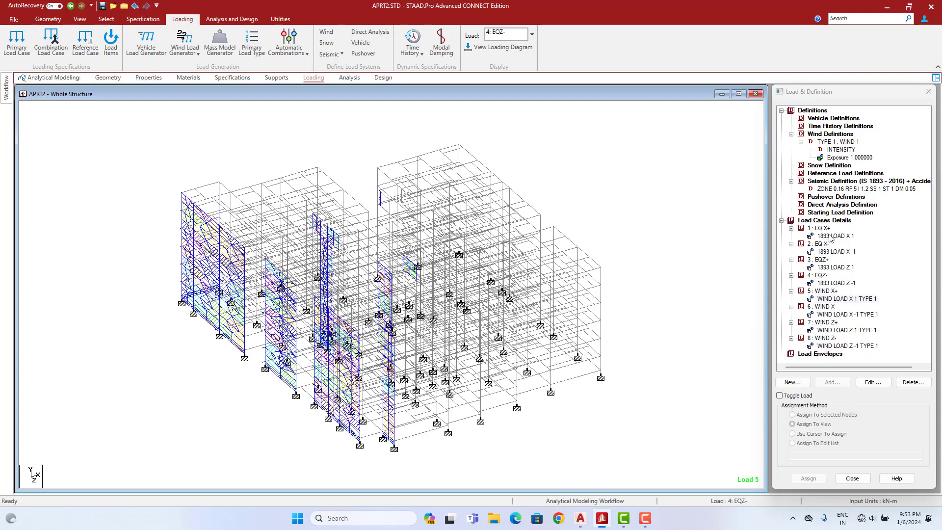
- Create primary load case 9 with the loading type Dead and the title DEAD LOAD
left_click(832, 222)
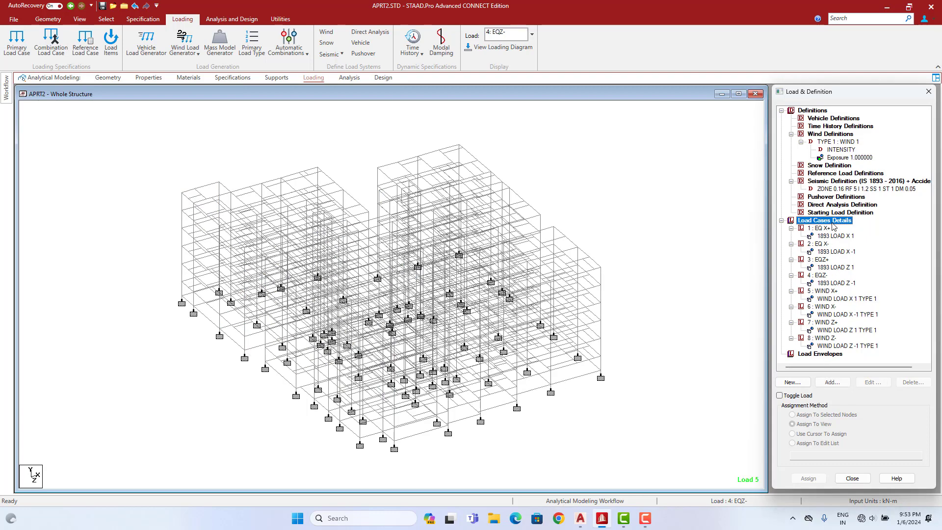
left_click(833, 381)
left_click(500, 205)
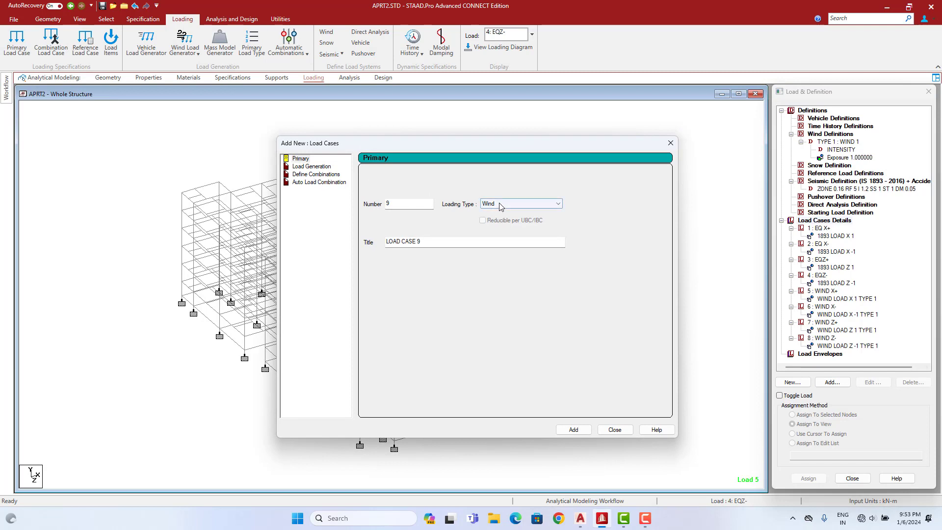
left_click(498, 213)
key("Tab")
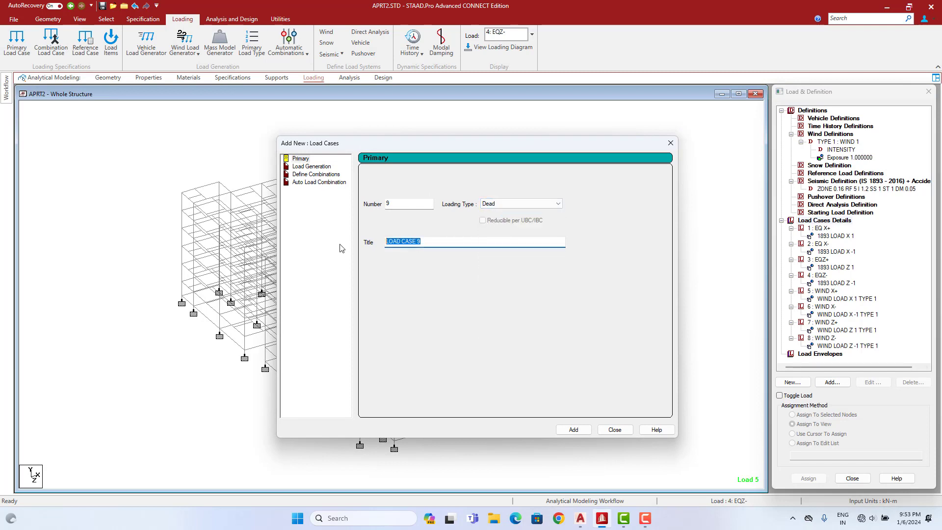
type("DEASD LOA")
key("BackSpace")
left_click(573, 430)
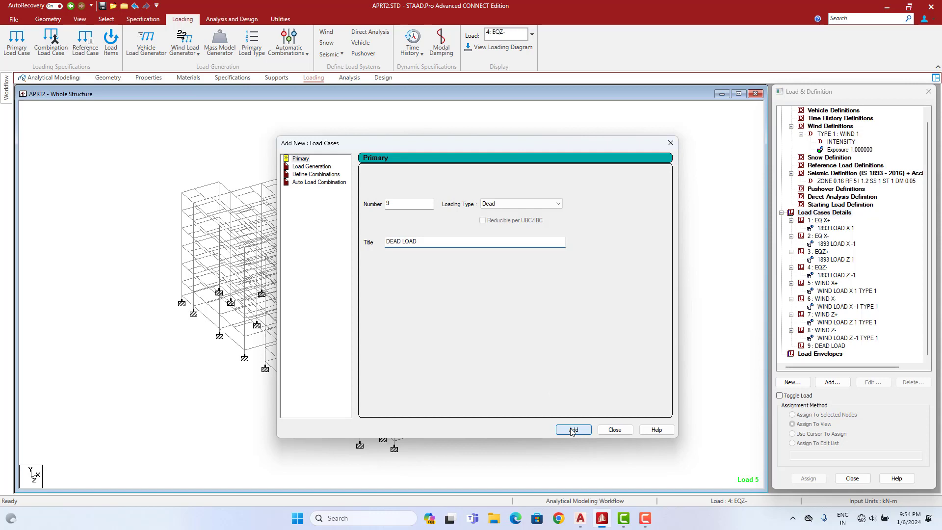
- Create primary load case 10 with the loading type Live and the title LIVE LOAD
left_click(523, 205)
left_click(498, 216)
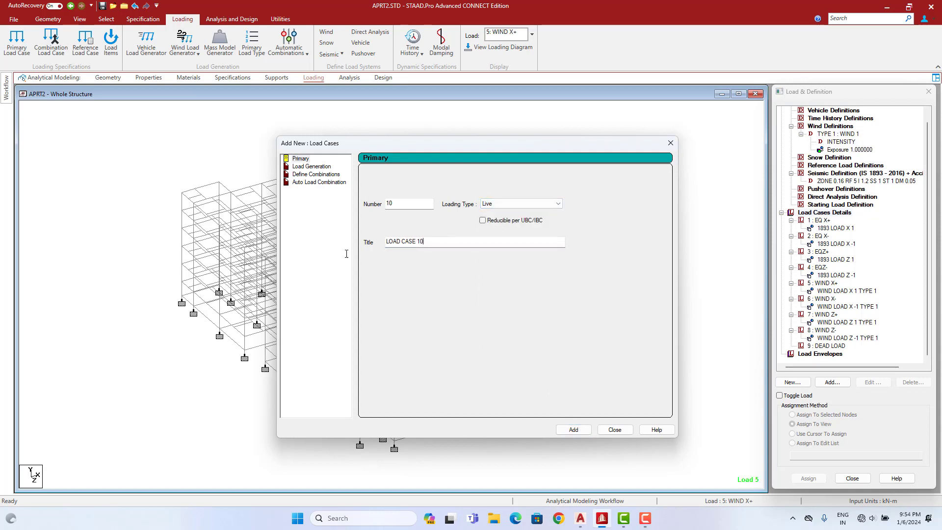
key("Tab")
type("LO")
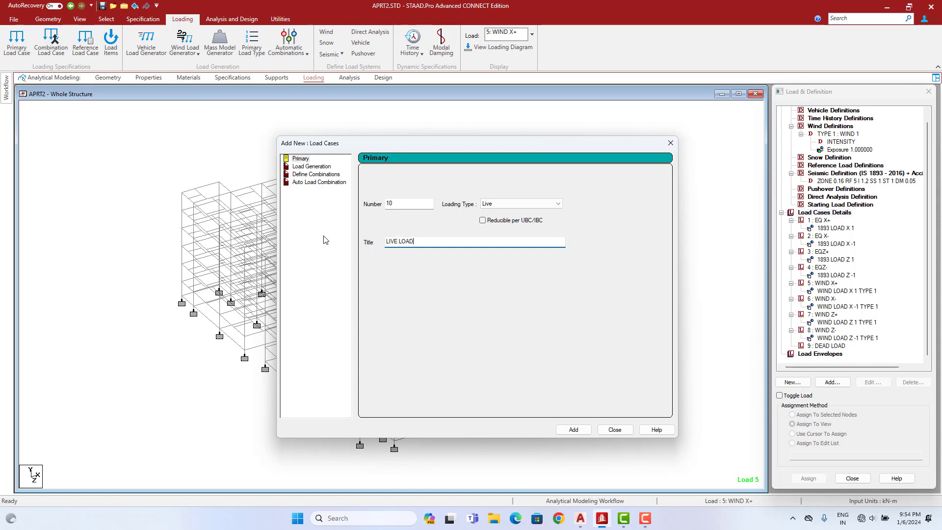
left_click(573, 429)
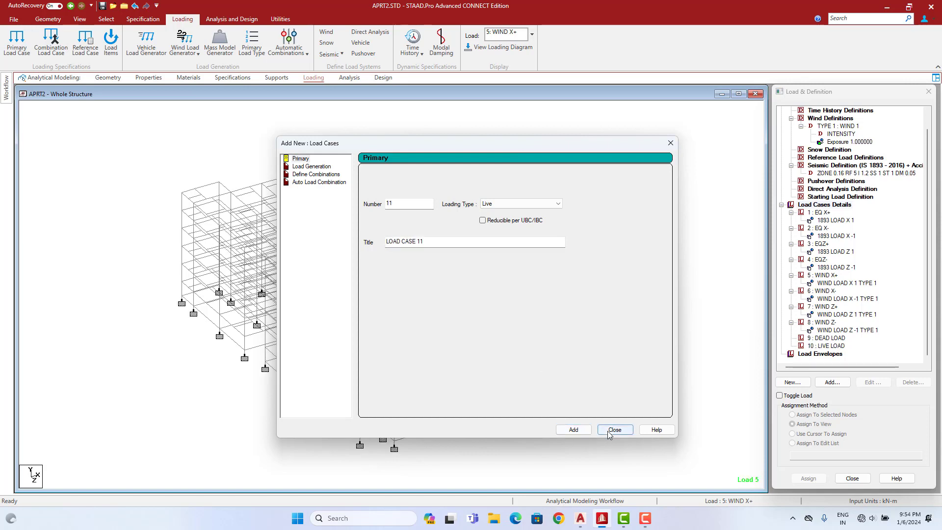
left_click(614, 429)
- Add a selfweight load in the Y direction with a factor of -1 to the DEAD LOAD case
left_click(824, 338)
left_click(832, 381)
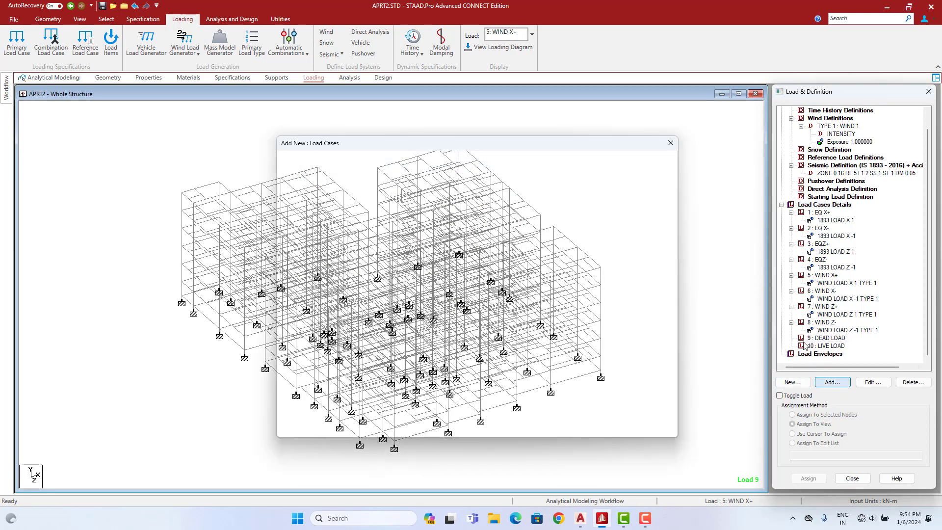
left_click_drag(439, 135, 640, 85)
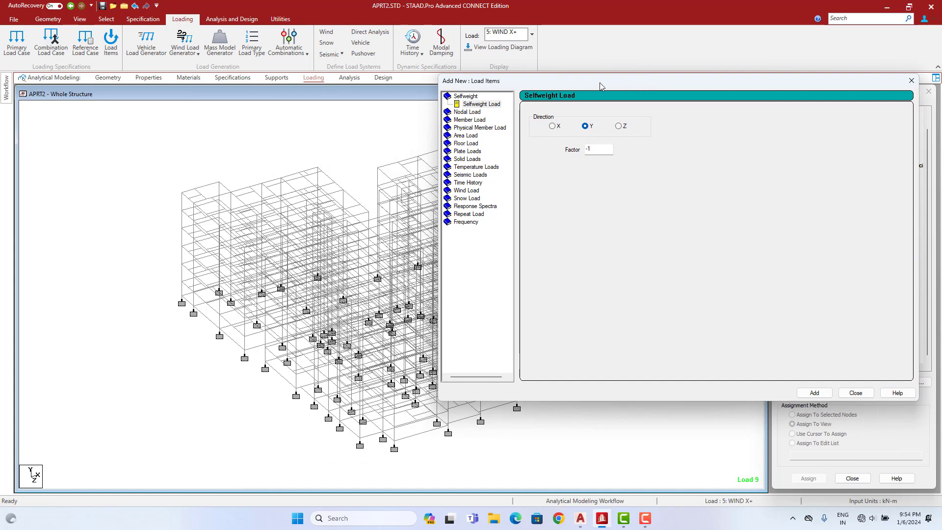
left_click(491, 105)
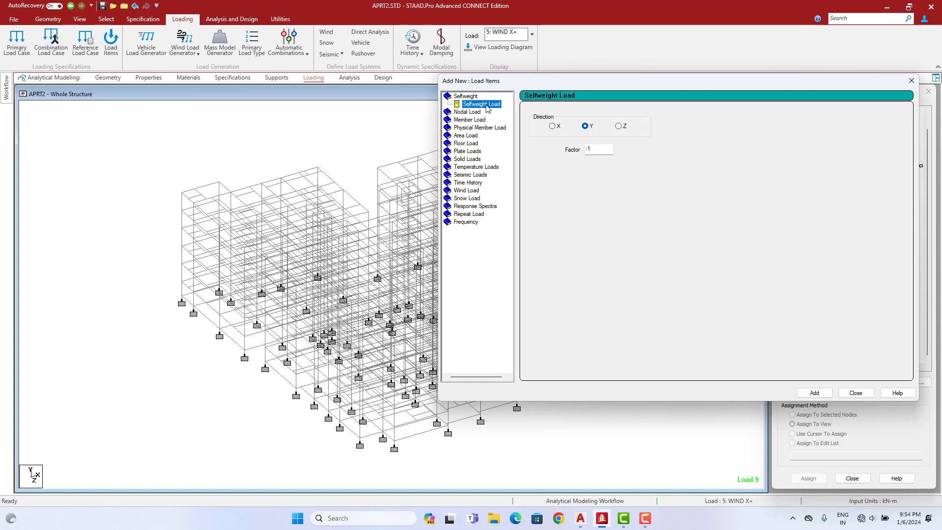
left_click(476, 120)
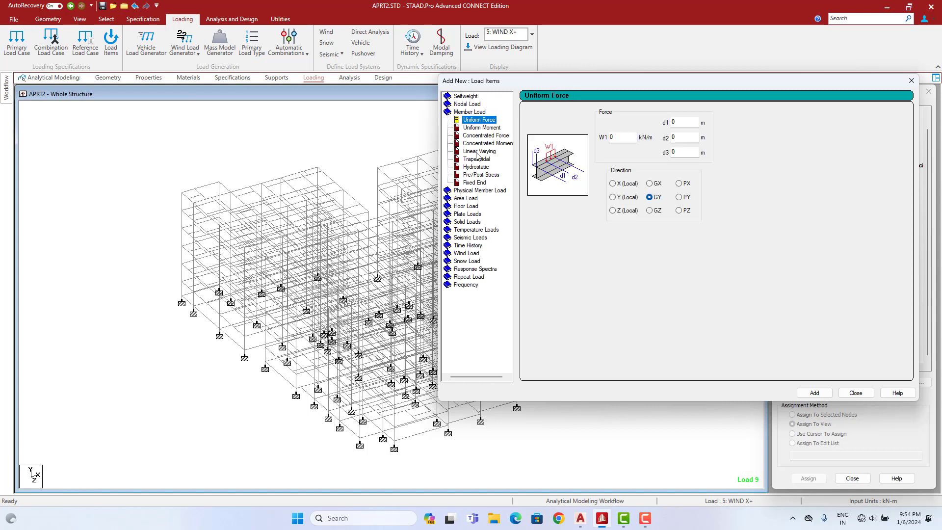
left_click(474, 208)
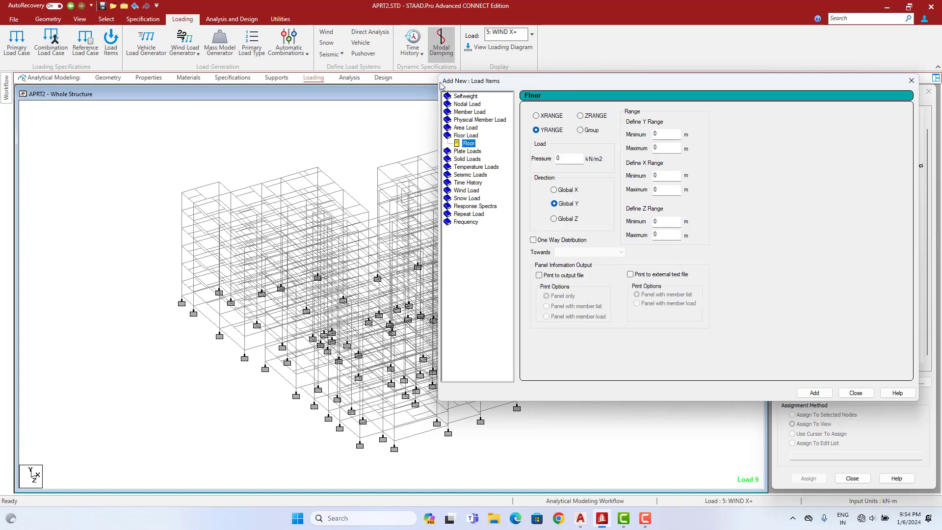
left_click(460, 96)
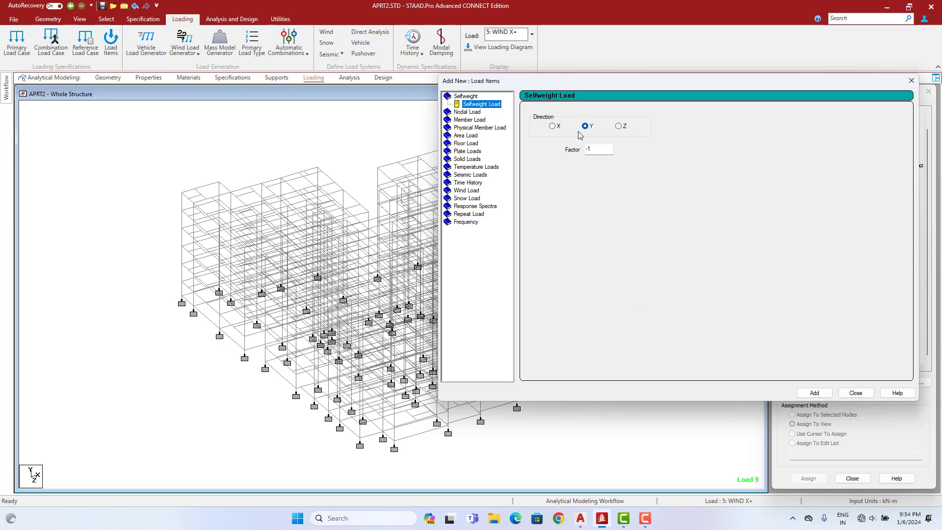
left_click(814, 393)
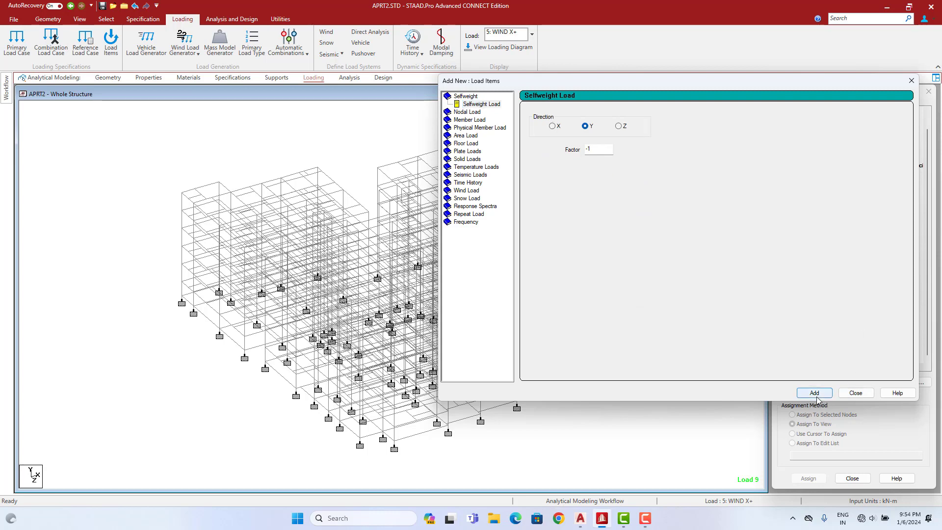
left_click(855, 393)
- Assign the Y -1 selfweight load to the whole structure with the Assign To View method
left_click(829, 338)
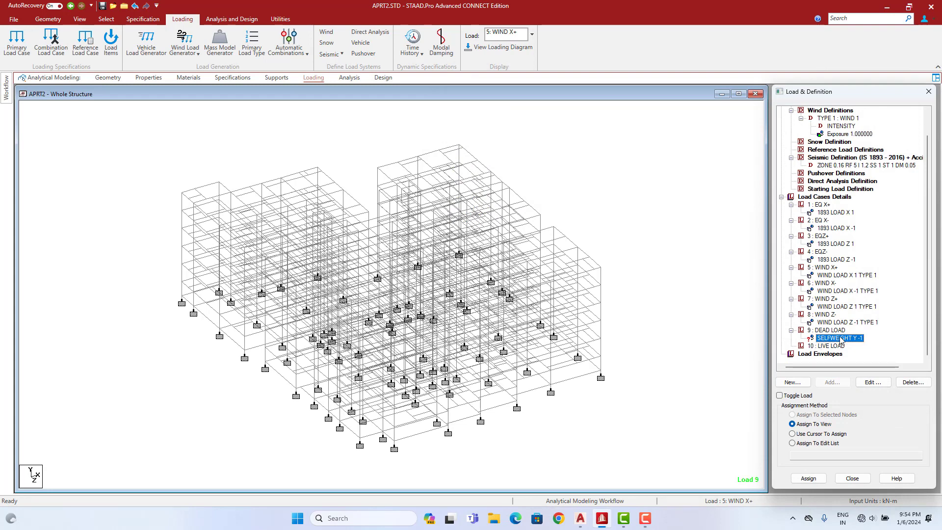
left_click(816, 425)
left_click(809, 479)
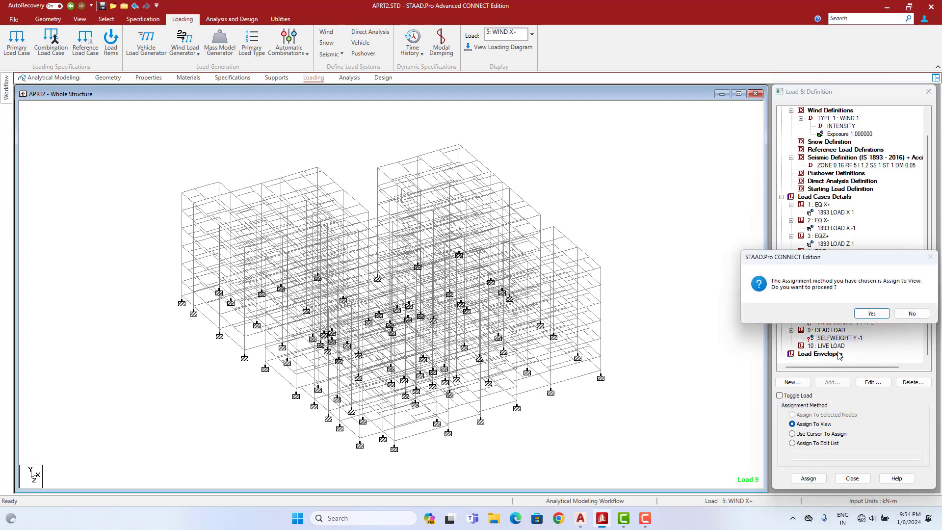
left_click(858, 314)
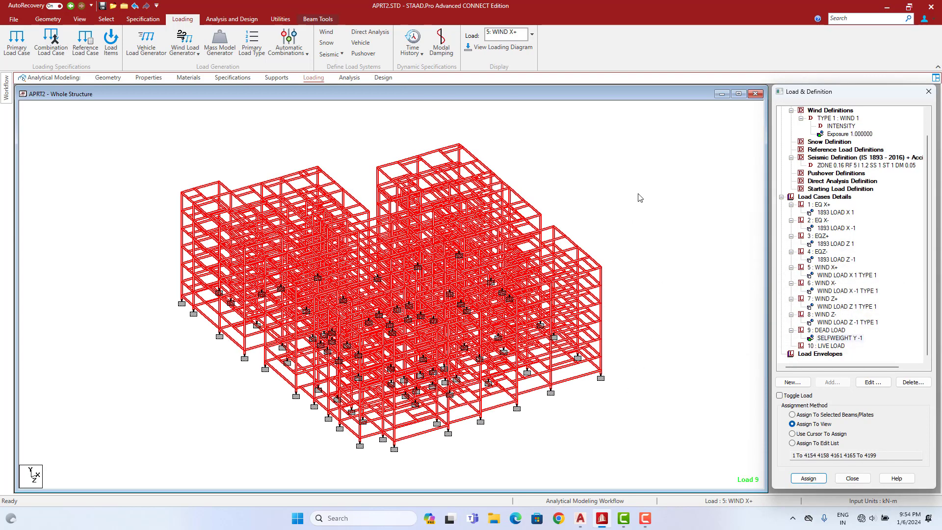
left_click(639, 197)
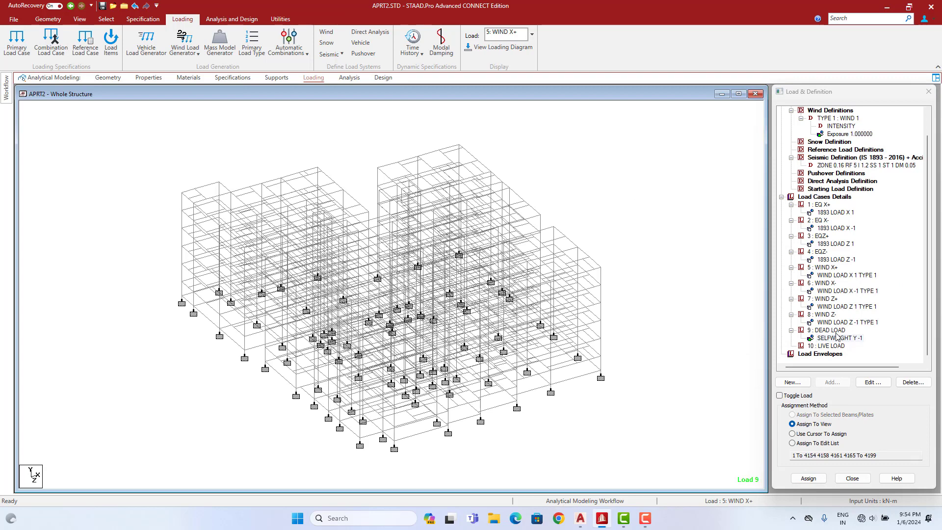
- Open a new Uniform Force member load for the DEAD LOAD case, with its W1 force value ready for editing
left_click(820, 331)
left_click(832, 382)
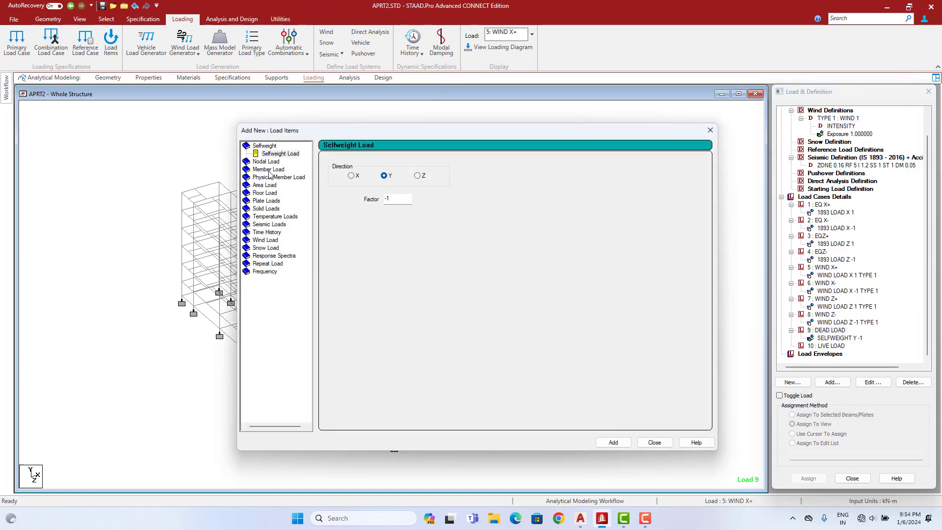
left_click(268, 170)
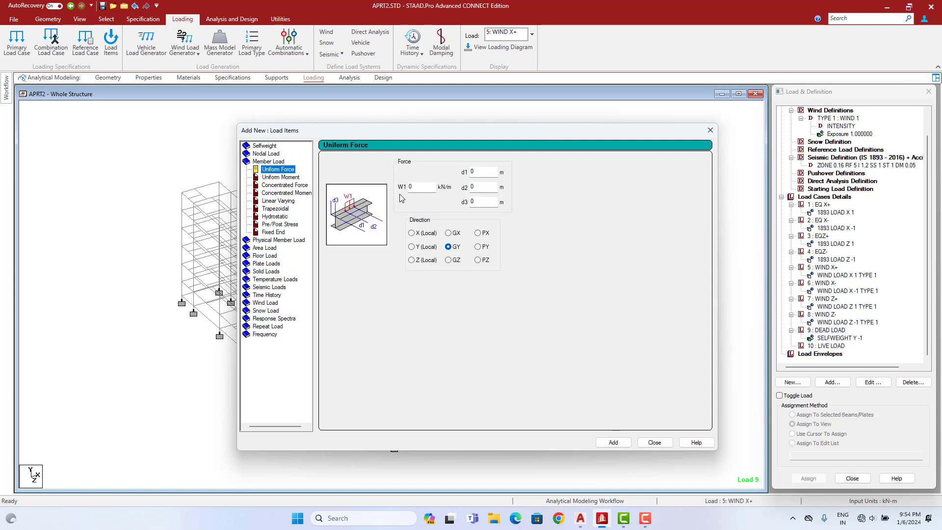
double_click(427, 186)
- Switch to AutoCAD and examine the wall layout and room sizes on the 1st to 4th floor plan, then return to STAAD.Pro
left_click(580, 518)
scroll(559, 383, "down", 6)
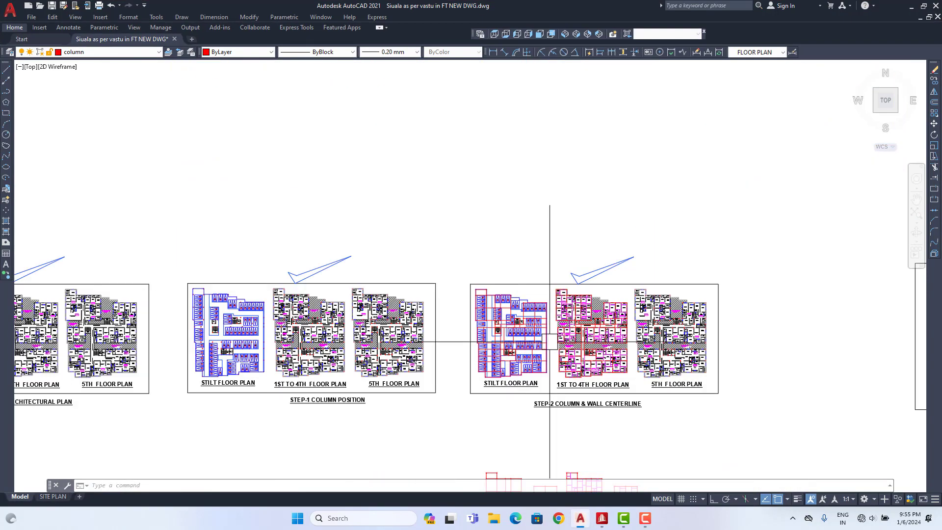
scroll(580, 302, "up", 6)
middle_click_drag(579, 302, 579, 223)
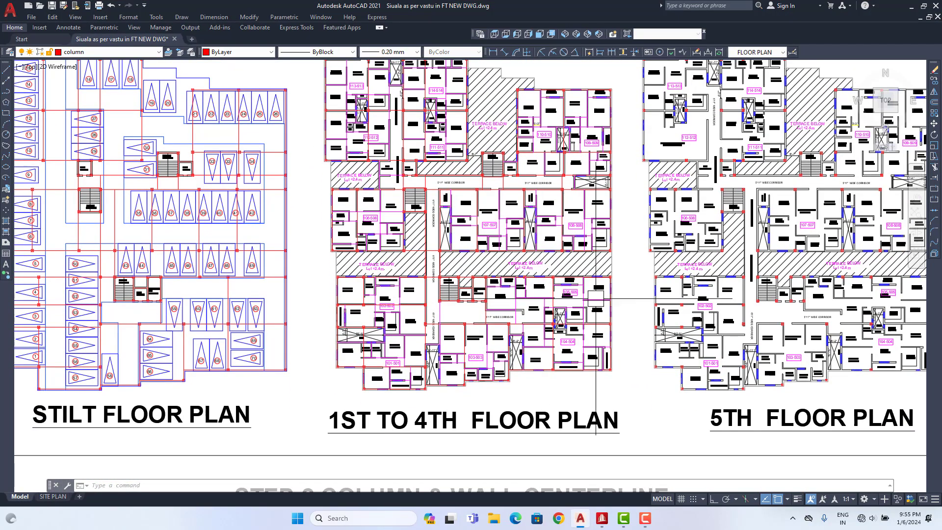
middle_click_drag(588, 303, 583, 327)
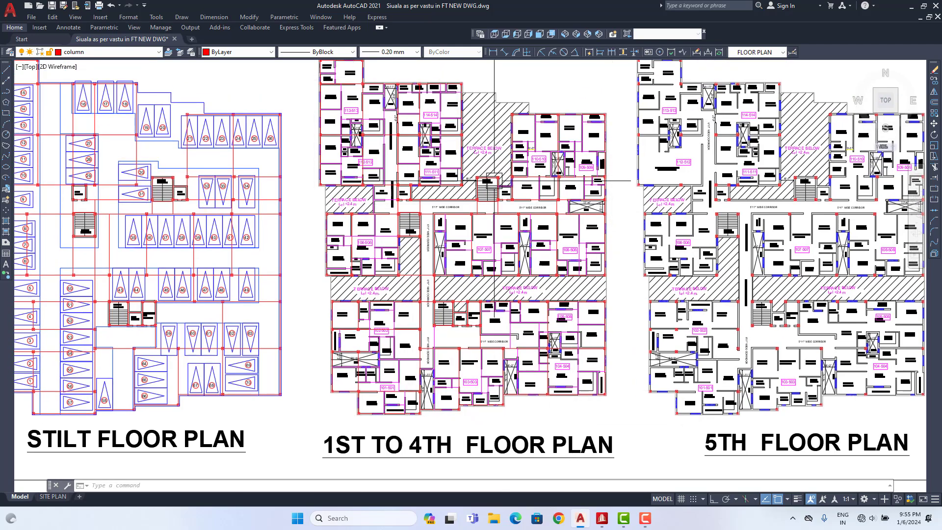
scroll(466, 205, "up", 3)
scroll(452, 200, "down", 3)
scroll(392, 184, "up", 2)
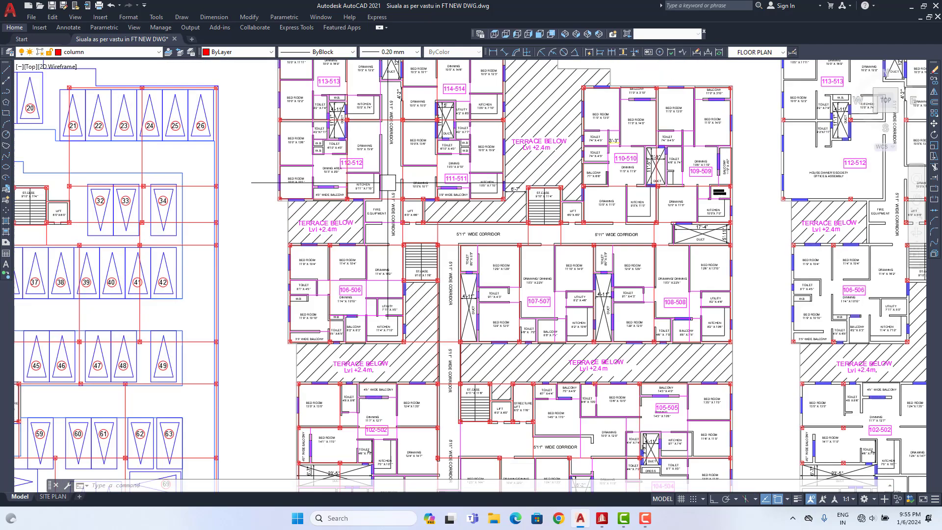
scroll(552, 312, "down", 2)
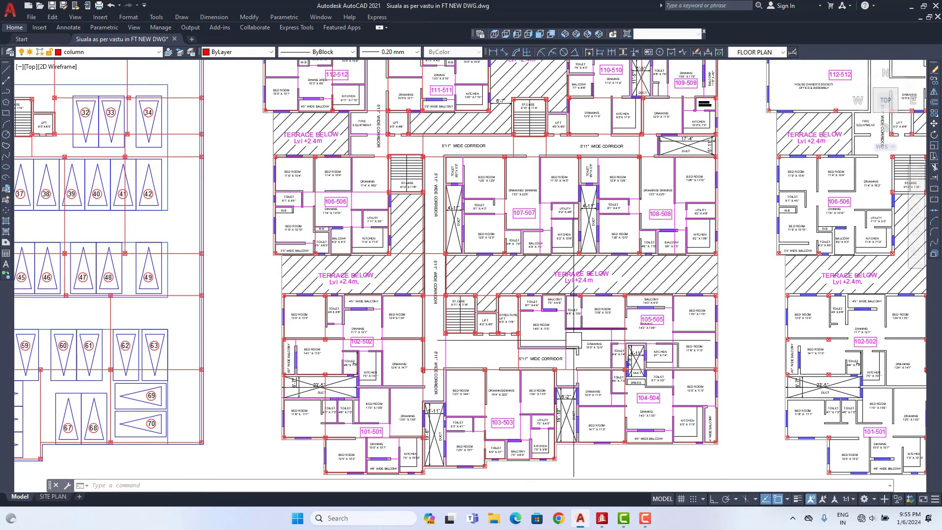
scroll(555, 329, "down", 5)
scroll(556, 343, "up", 2)
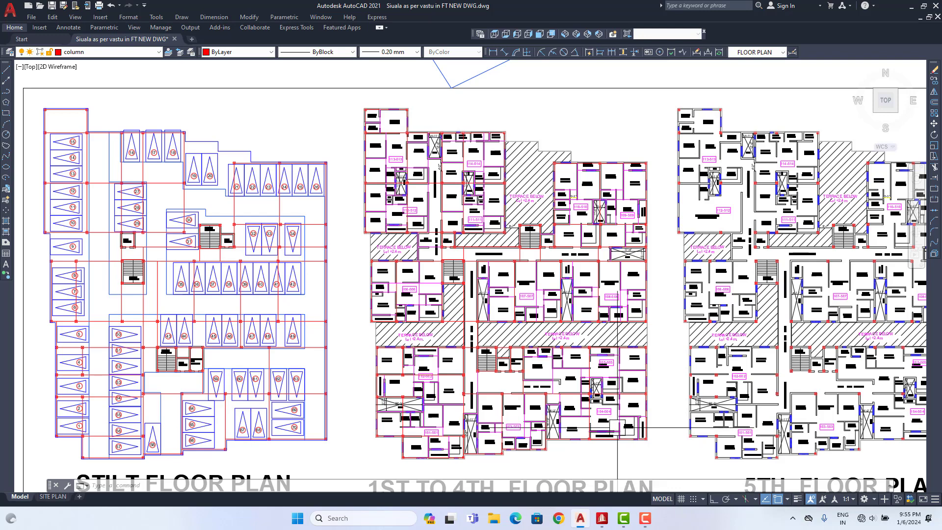
scroll(397, 88, "up", 3)
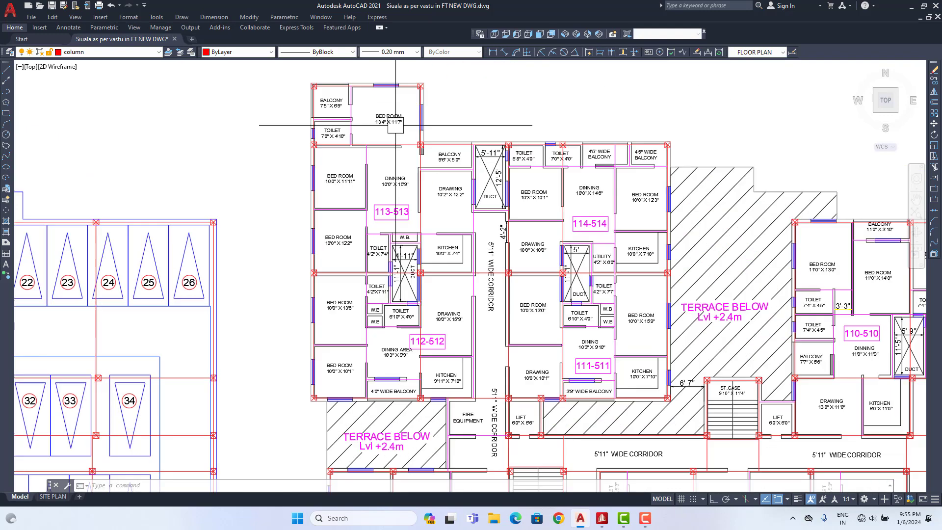
scroll(421, 180, "down", 3)
middle_click_drag(493, 315, 467, 265)
left_click(913, 10)
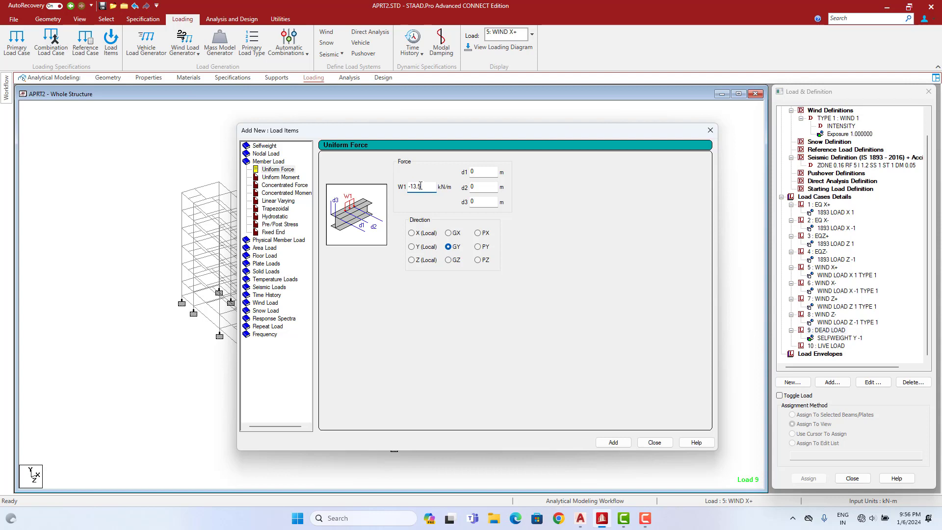
- Add uniform GY member loads of -13.5 kN/m and -6.75 kN/m to the DEAD LOAD case
left_click(613, 442)
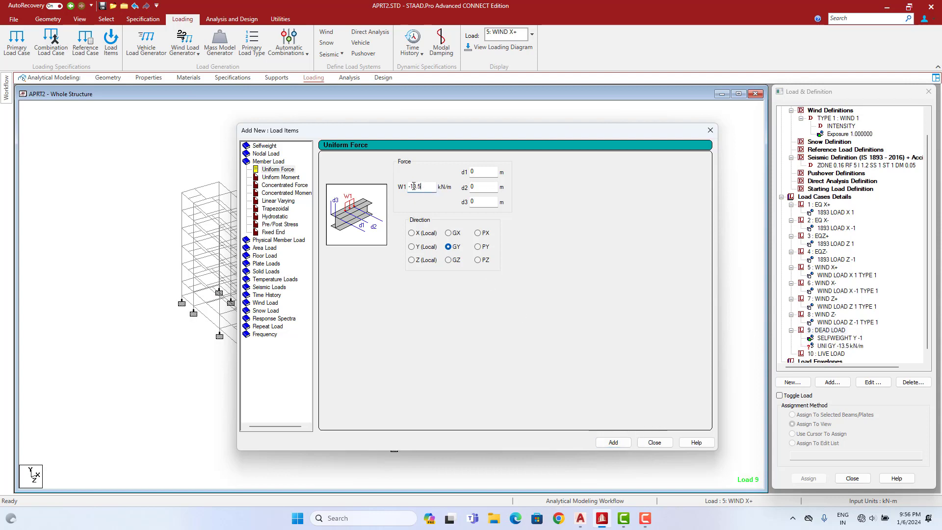
double_click(411, 186)
key("BackSpace")
left_click(613, 442)
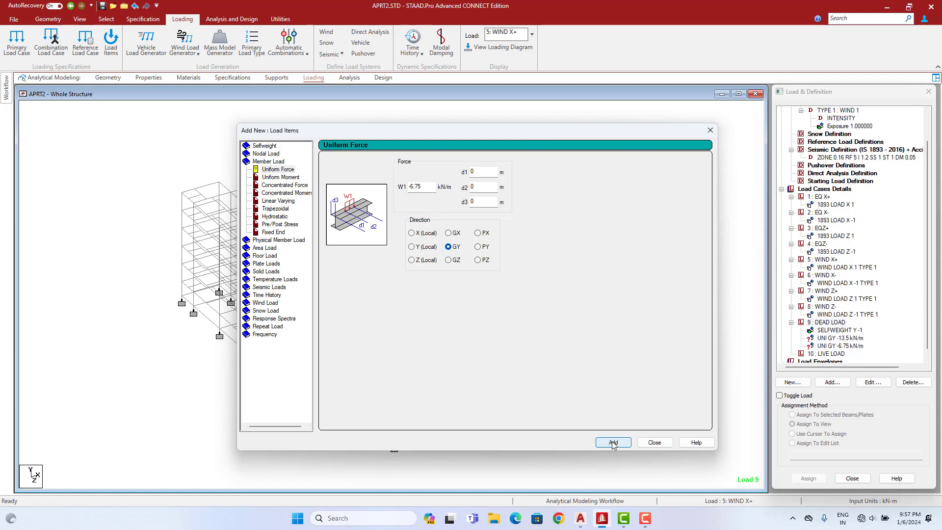
- Add a -2.5 kN/m uniform GY member load to the DEAD LOAD case and go through its three listed member loads
left_click(417, 188)
double_click(417, 187)
type("-")
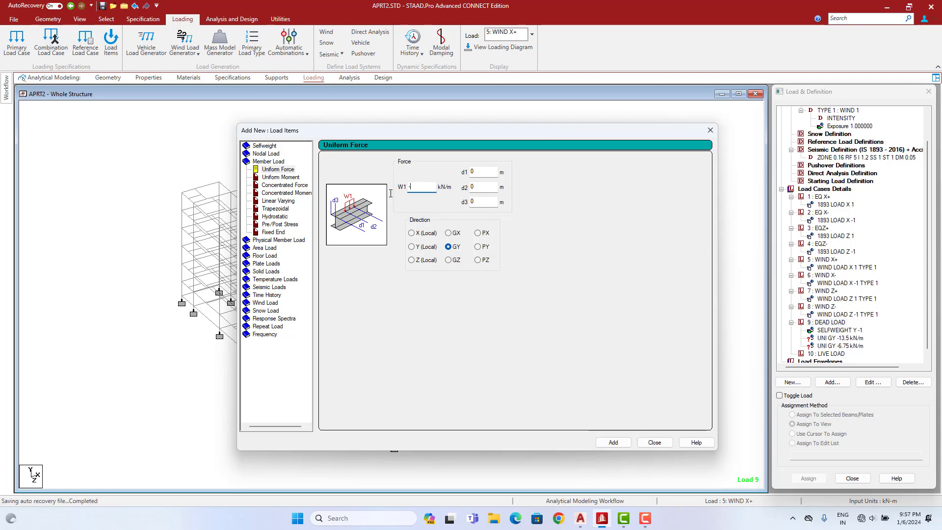
type("2.5")
left_click(613, 442)
left_click(655, 442)
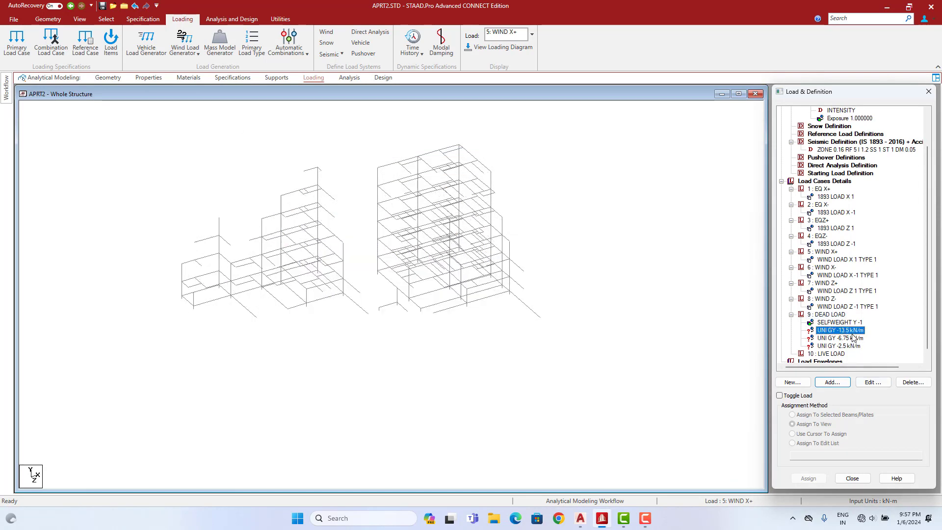
left_click(850, 330)
left_click(848, 338)
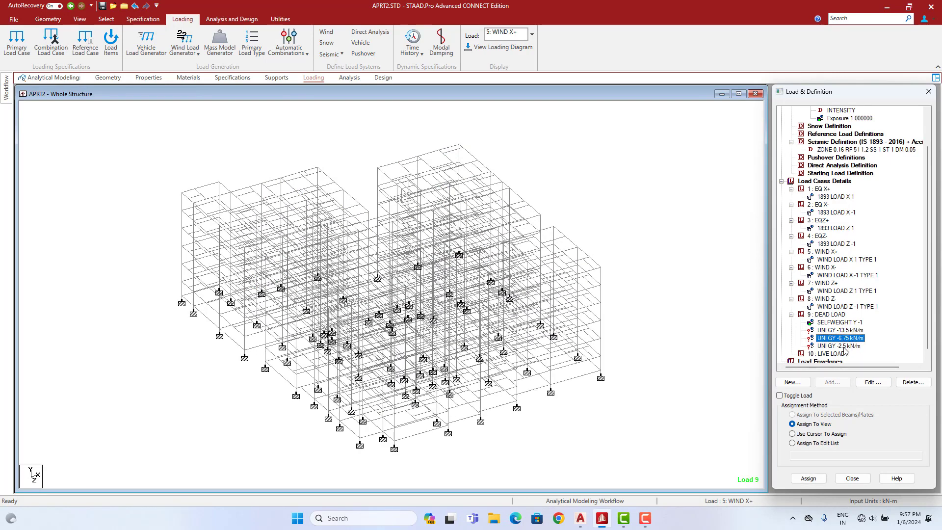
left_click(844, 345)
left_click(716, 270)
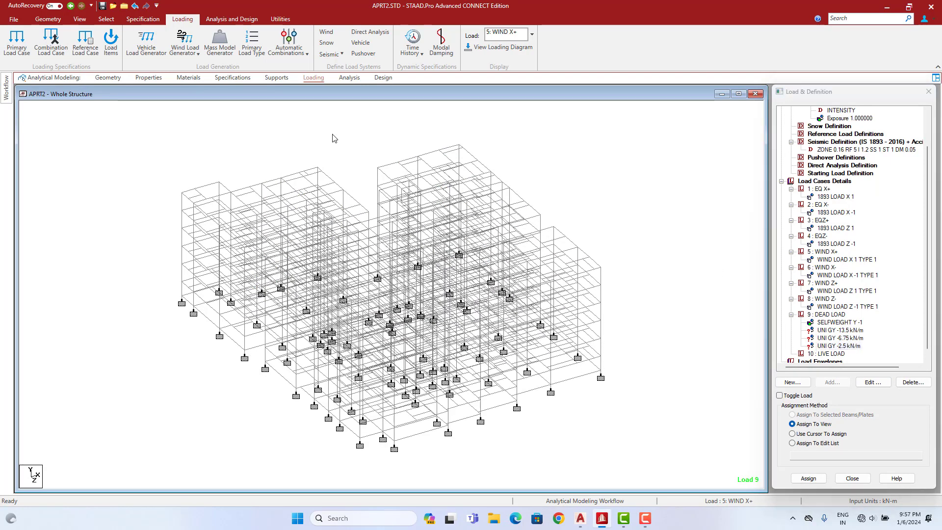
- Show the whole structure in front elevation and activate the Geometry Cursor for selecting members
left_click(79, 19)
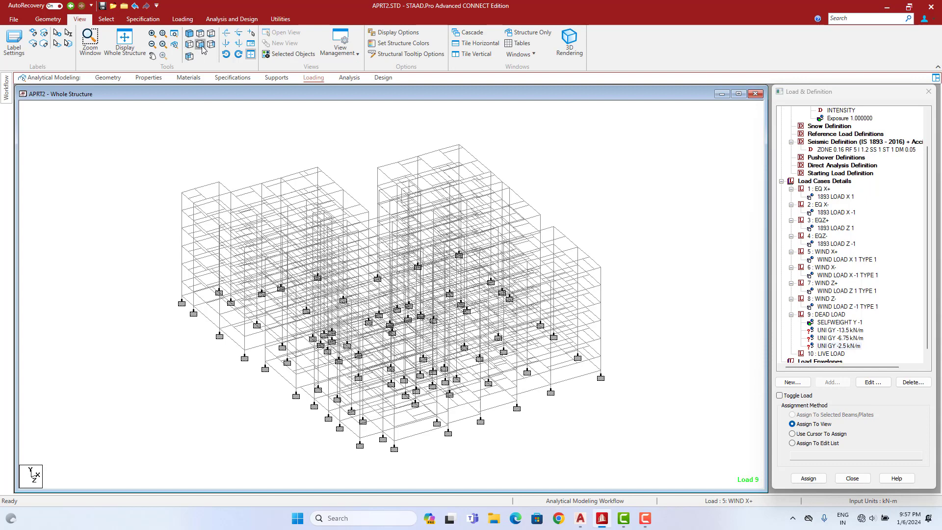
left_click(200, 44)
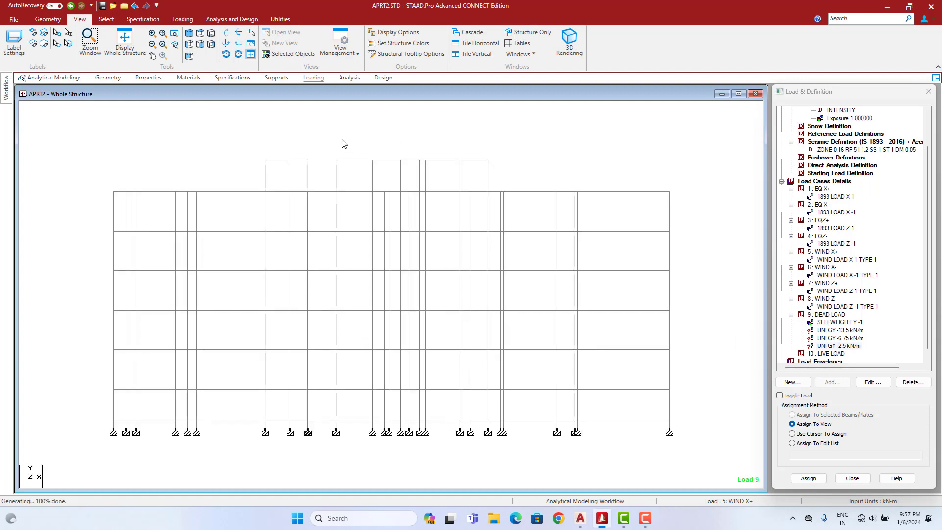
right_click(332, 129)
mouse_move(385, 191)
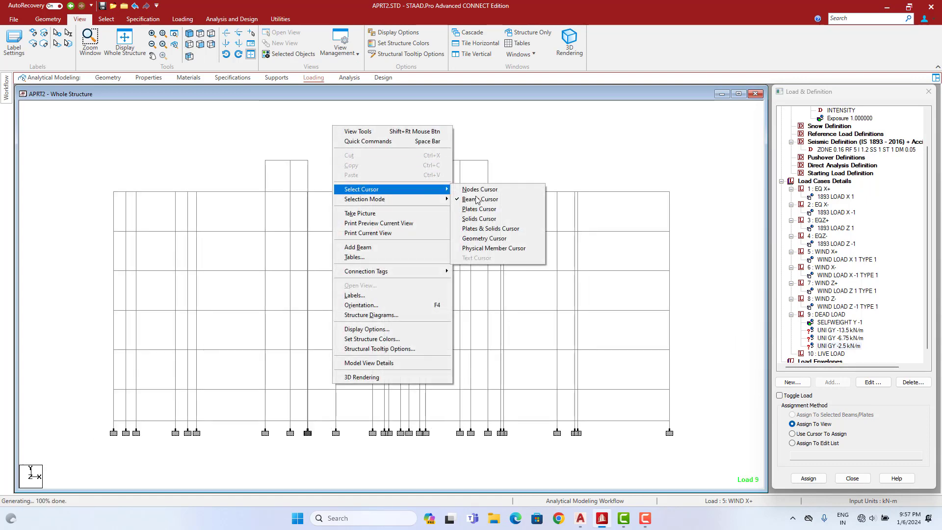
left_click(494, 240)
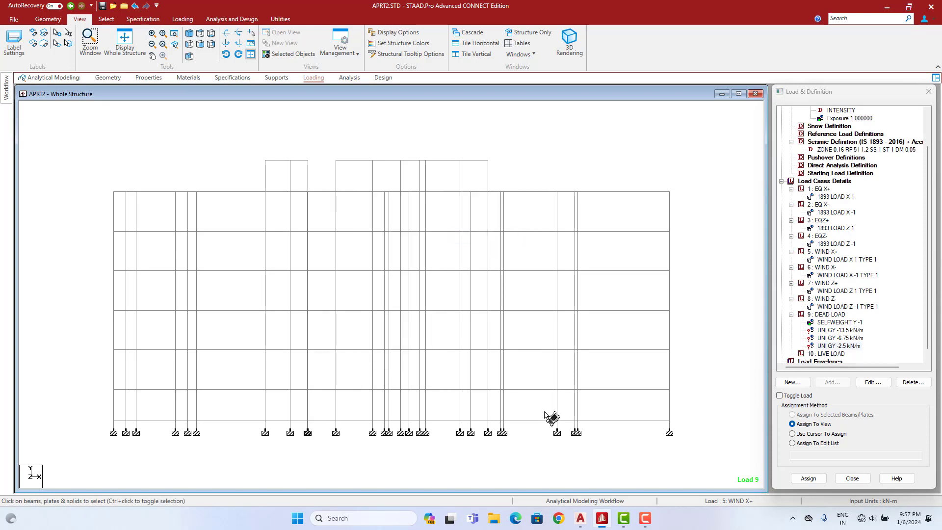
- Select all beams on the five floor levels between the plinth level and the roof level
left_click_drag(522, 446, 55, 450)
left_click_drag(100, 385, 699, 393)
left_click_drag(681, 343, 75, 359, "ctrl")
left_click_drag(98, 306, 707, 320, "ctrl")
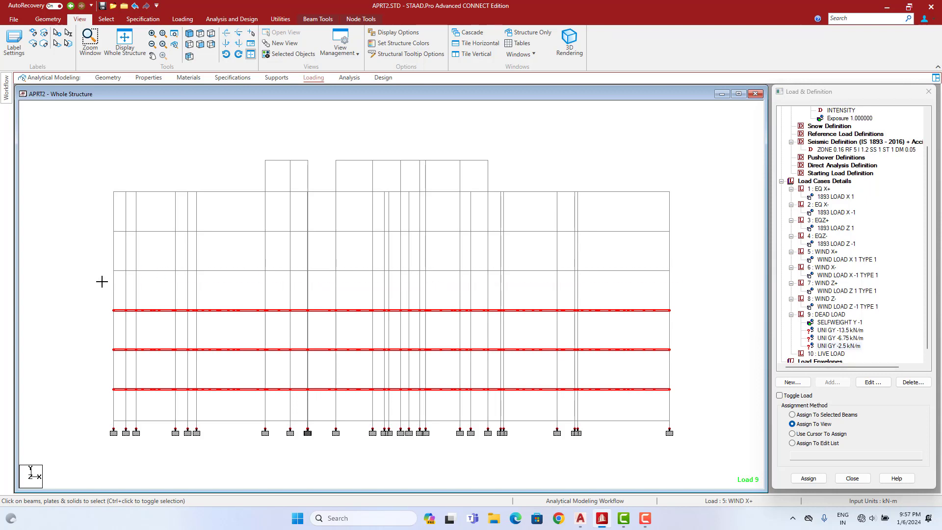
left_click_drag(91, 260, 684, 281, "ctrl")
left_click_drag(93, 224, 711, 232, "ctrl")
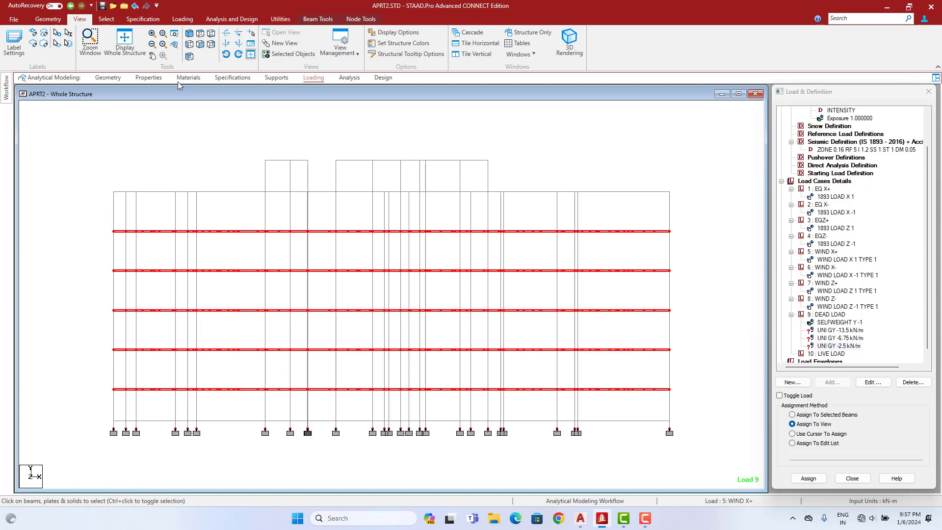
- Isolate the selected floor beams, show them in plan view and clear the selection
left_click(290, 54)
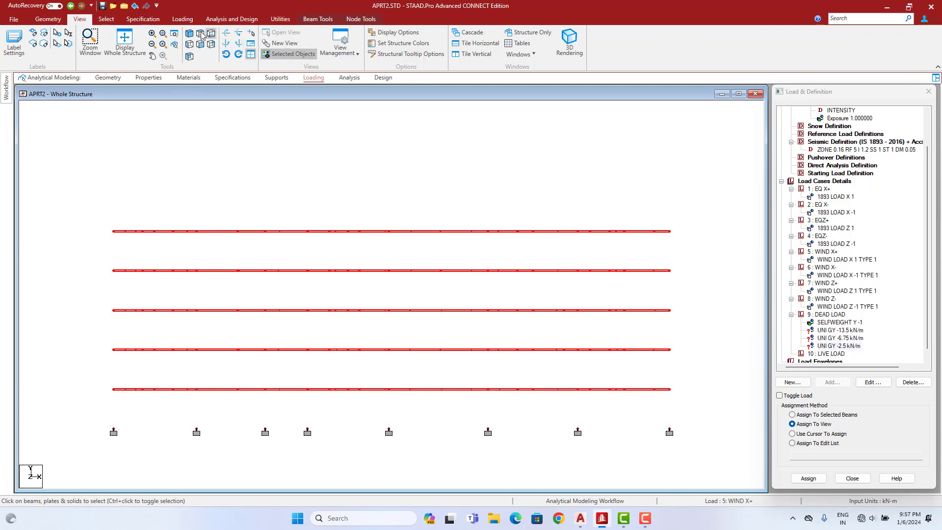
left_click(200, 34)
left_click(505, 174)
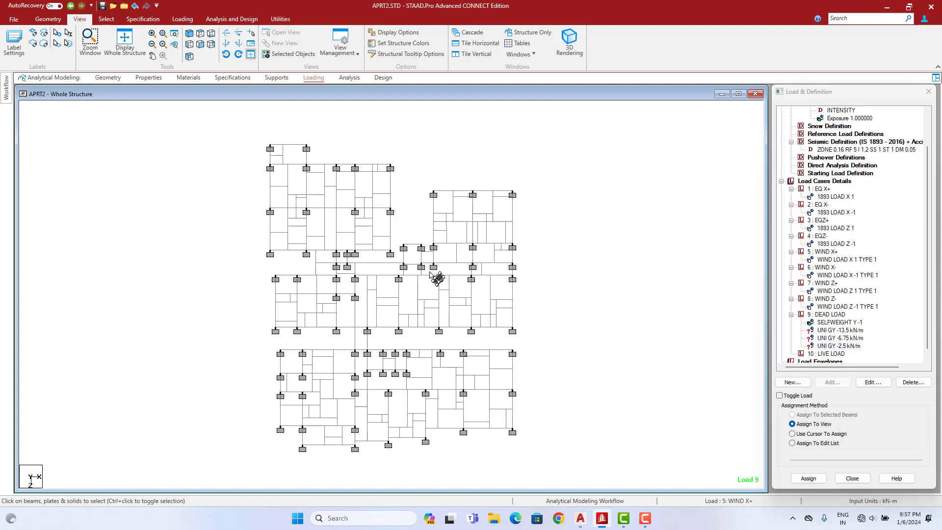
middle_click_drag(370, 286, 509, 283)
scroll(515, 281, "up", 1)
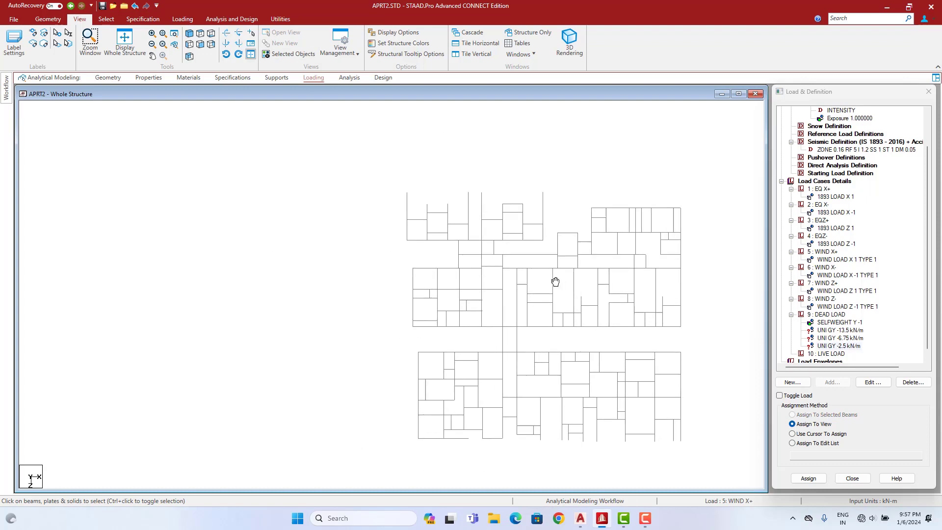
- Arrange STAAD.Pro and AutoCAD side by side to compare the beam layout with the 1st to 4th floor plan
left_click(909, 6)
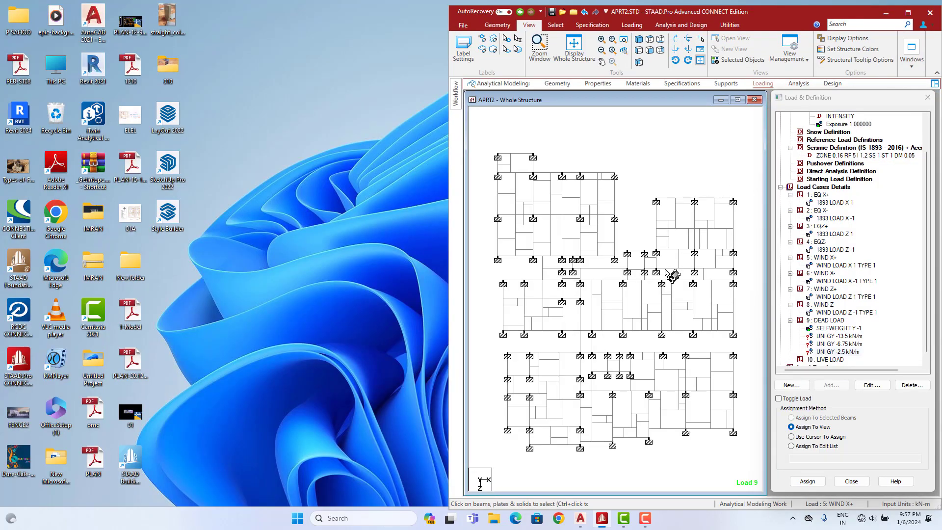
left_click(585, 522)
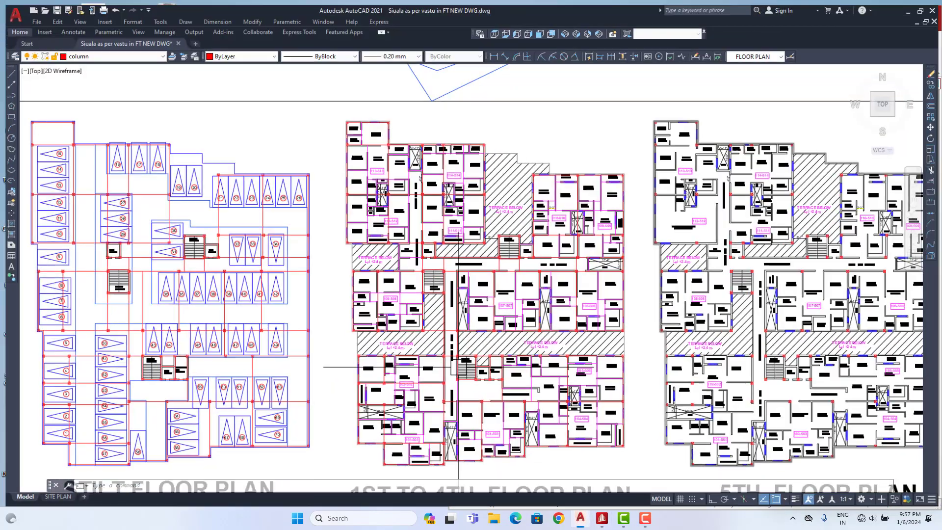
left_click(923, 6)
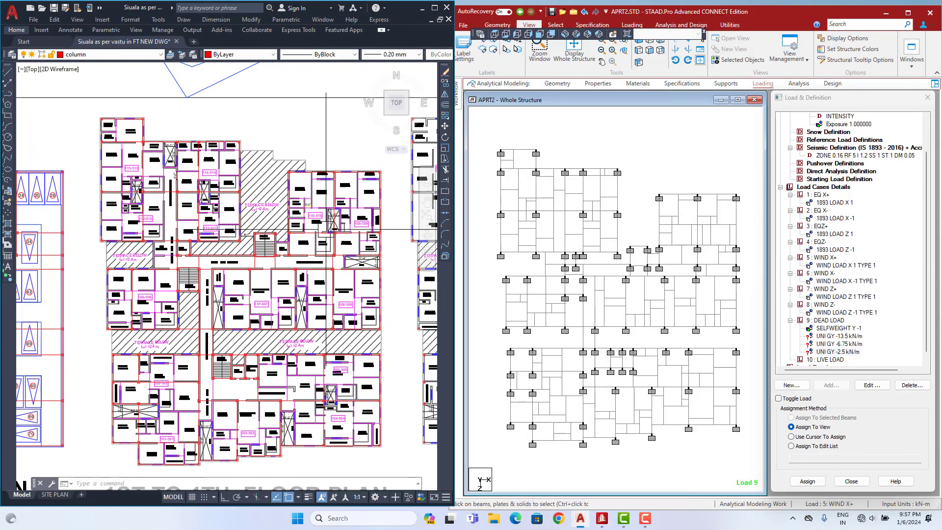
scroll(312, 253, "up", 3)
scroll(290, 263, "down", 3)
middle_click_drag(260, 245, 271, 203)
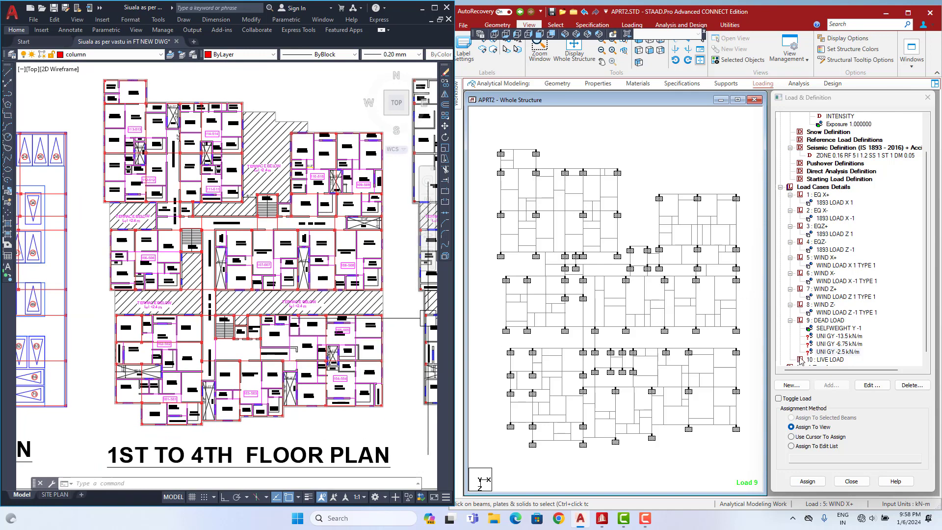
- In STAAD.Pro, select the perimeter beams along the upper edge and both sides of the plan's upper-left block
left_click(845, 339)
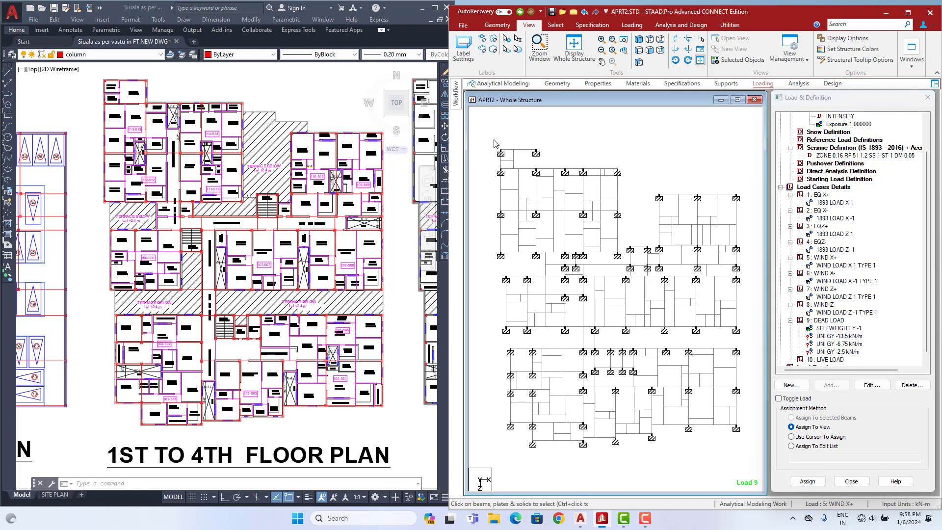
left_click(532, 149)
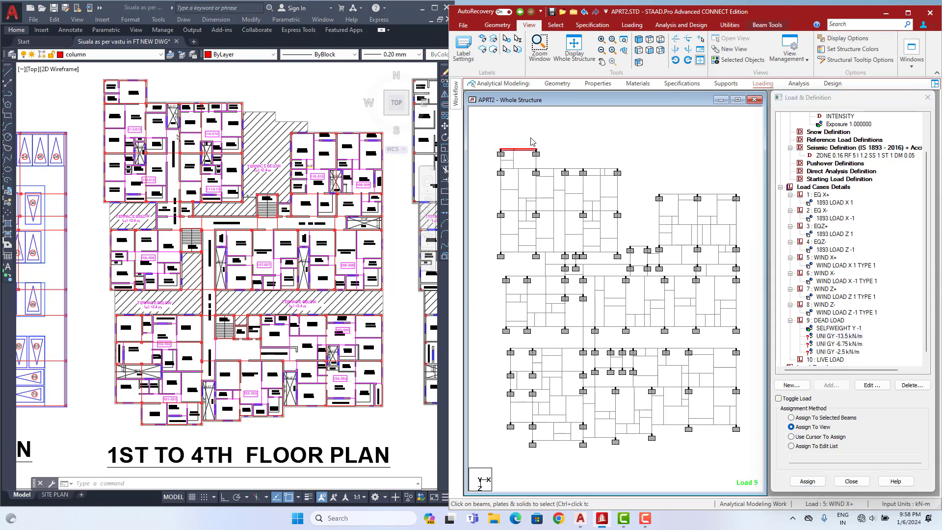
left_click_drag(531, 137, 628, 172)
left_click(907, 13)
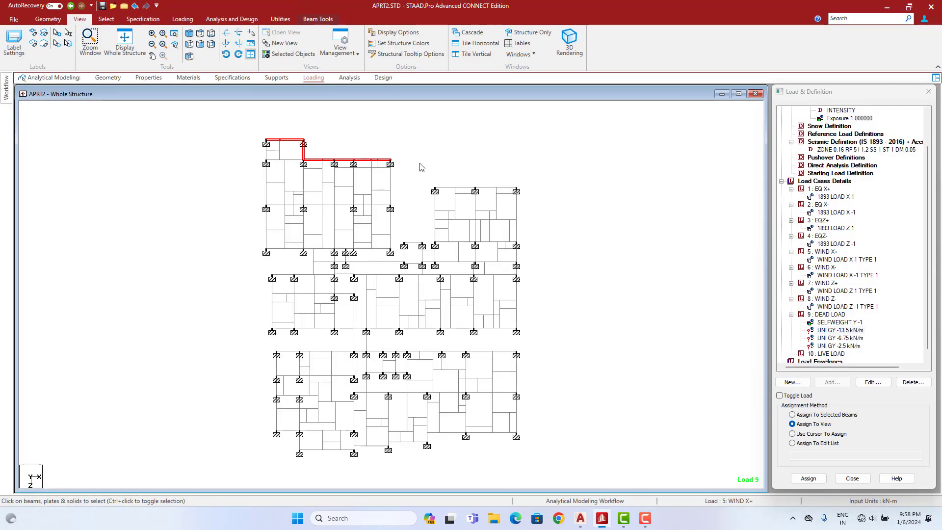
left_click_drag(399, 144, 386, 251)
left_click_drag(255, 132, 267, 267)
scroll(241, 241, "up", 2)
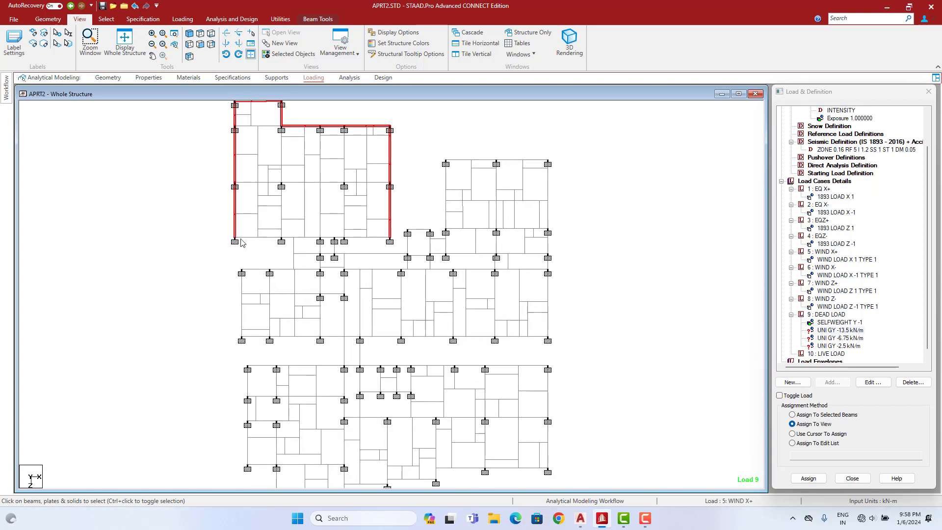
- Extend the selection with the stepped left-hand perimeter beams of the middle and lower blocks, including the recesses between blocks
left_click_drag(225, 236, 297, 277)
left_click_drag(229, 257, 347, 369)
left_click_drag(232, 336, 347, 349)
left_click(248, 392, "ctrl")
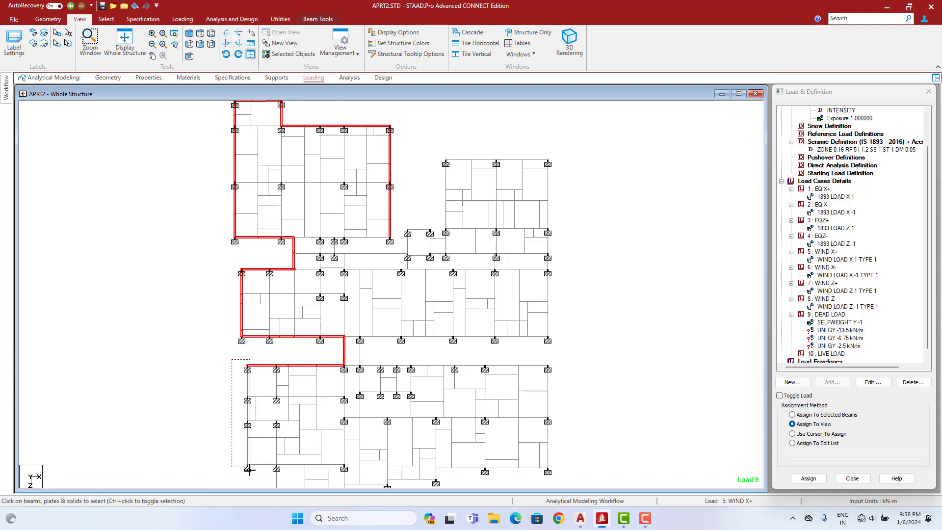
left_click(248, 446, "ctrl")
- Add the perimeter beams along the stepped lower edge of the lower block to the selection, up to its lower-right corner
scroll(245, 344, "down", 3)
left_click(268, 304, "ctrl")
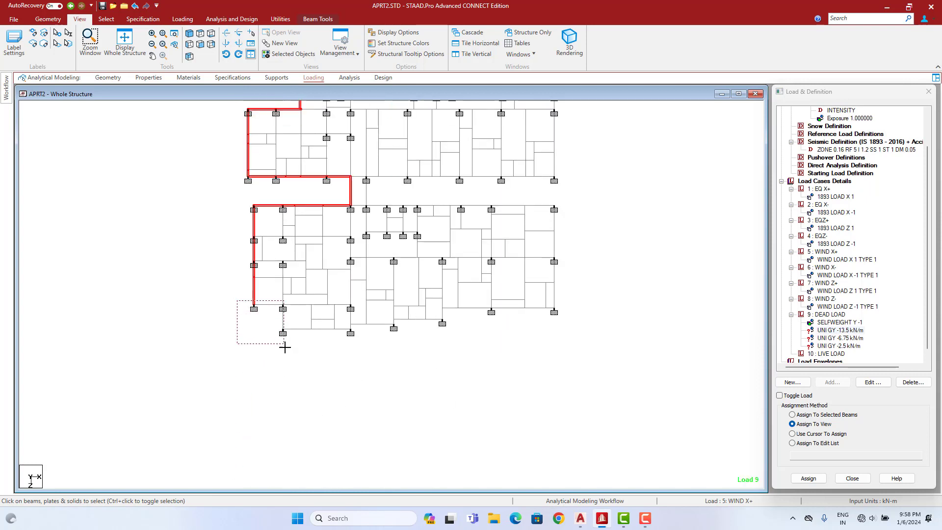
left_click(283, 321, "ctrl")
left_click(317, 329, "ctrl")
left_click(349, 326, "ctrl")
left_click(373, 324, "ctrl")
left_click(393, 321, "ctrl")
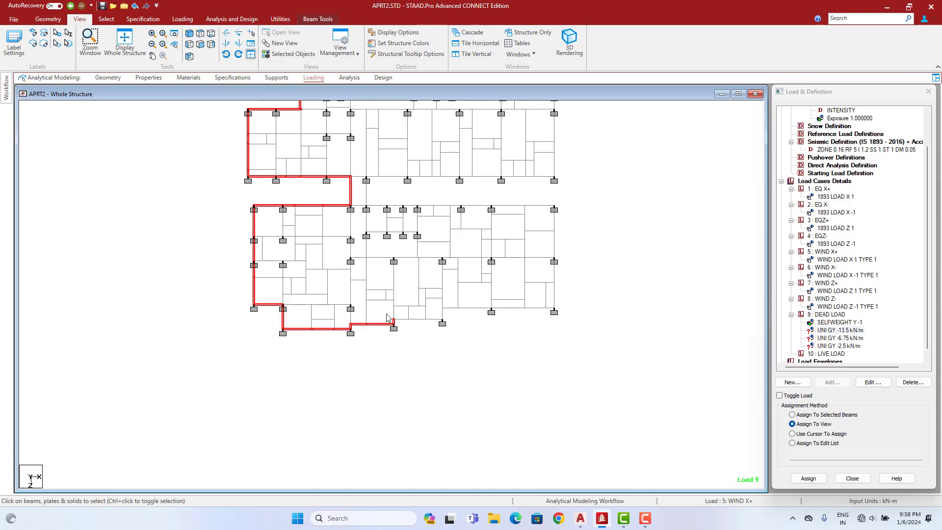
left_click(417, 319, "ctrl")
left_click(442, 314, "ctrl")
left_click(456, 308, "ctrl")
left_click(472, 308, "ctrl")
left_click_drag(488, 342, 595, 308, "ctrl")
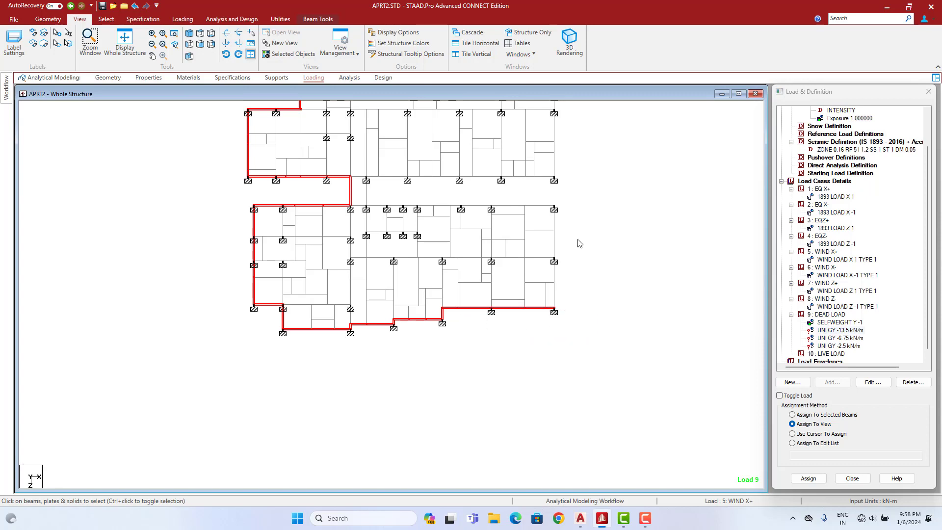
- Follow the recess at the lower block's lower-right corner with the beam selection and continue it up the outer edge, checking the AutoCAD floor plan
left_click(546, 300, "ctrl")
left_click(580, 519)
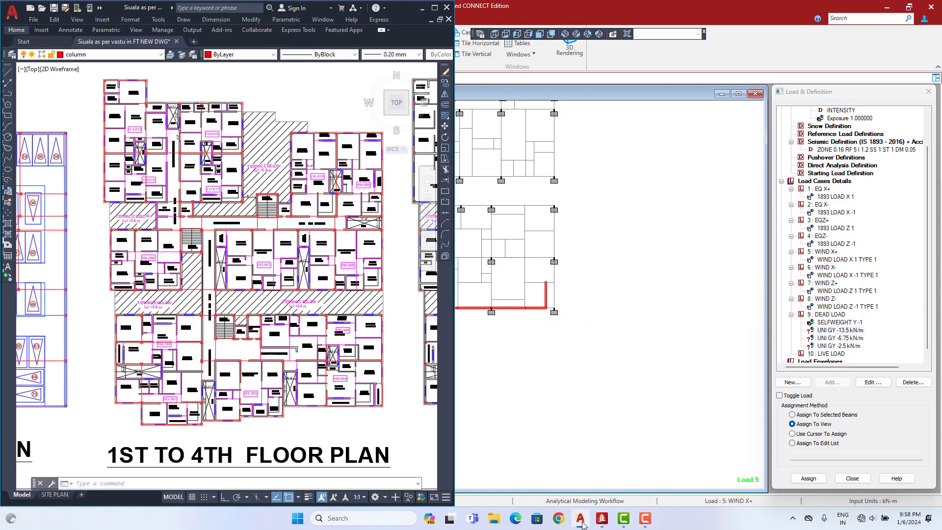
left_click(580, 519)
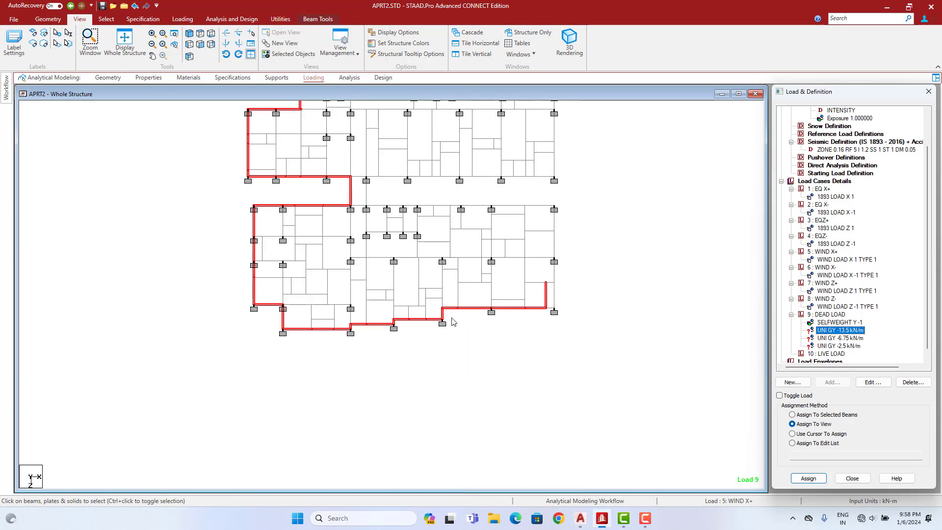
left_click(545, 280)
scroll(542, 319, "up", 2)
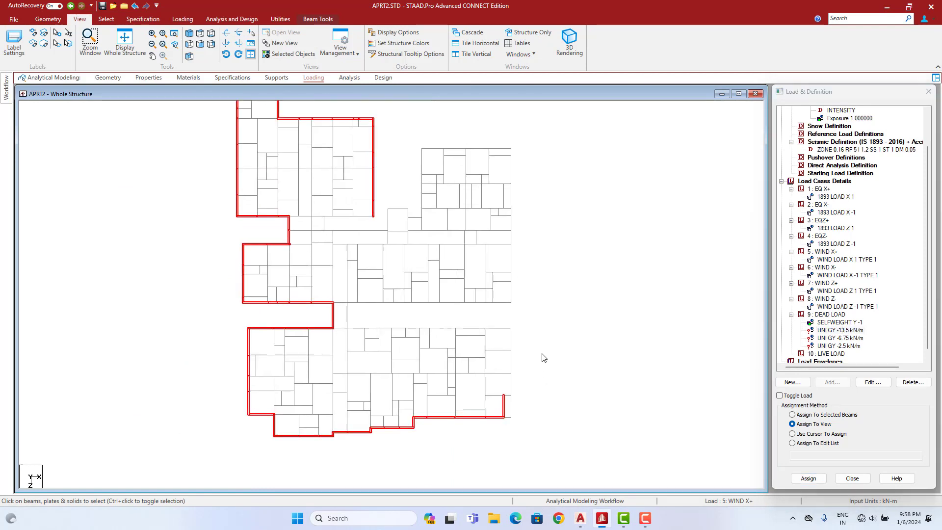
left_click(510, 393, "ctrl")
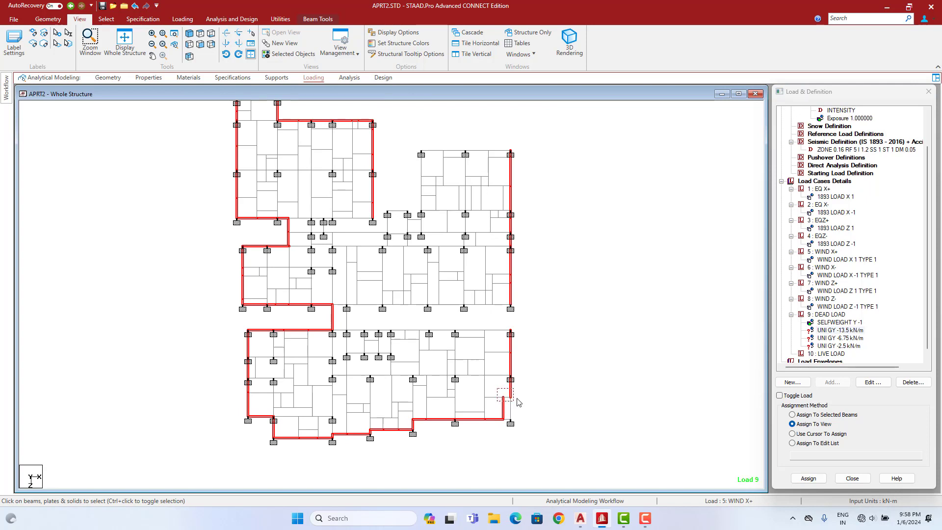
- Add the beams along both sides of the gap between the lower and middle blocks, and follow the recess in the upper-right block's outer edge
left_click(513, 331, "ctrl")
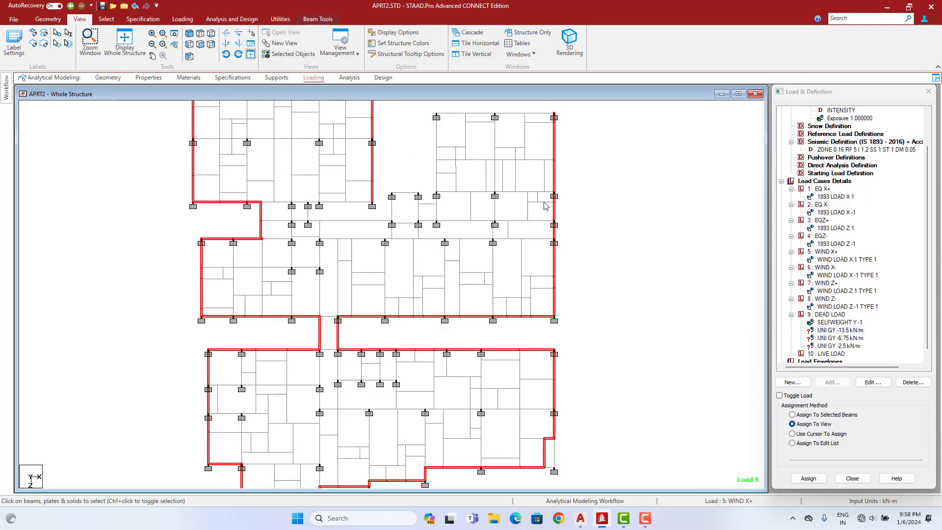
left_click(555, 173, "ctrl")
left_click(545, 174, "ctrl")
middle_click_drag(341, 115, 360, 215)
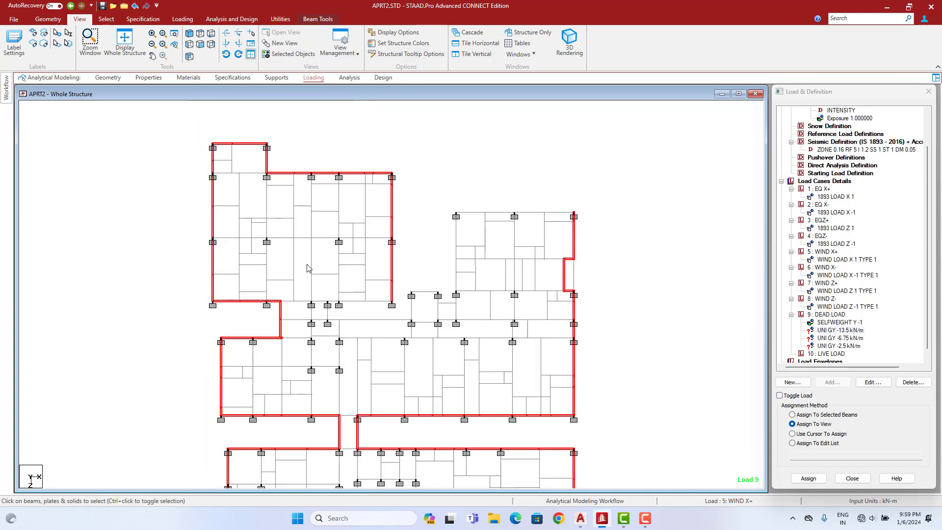
middle_click_drag(307, 268, 332, 148)
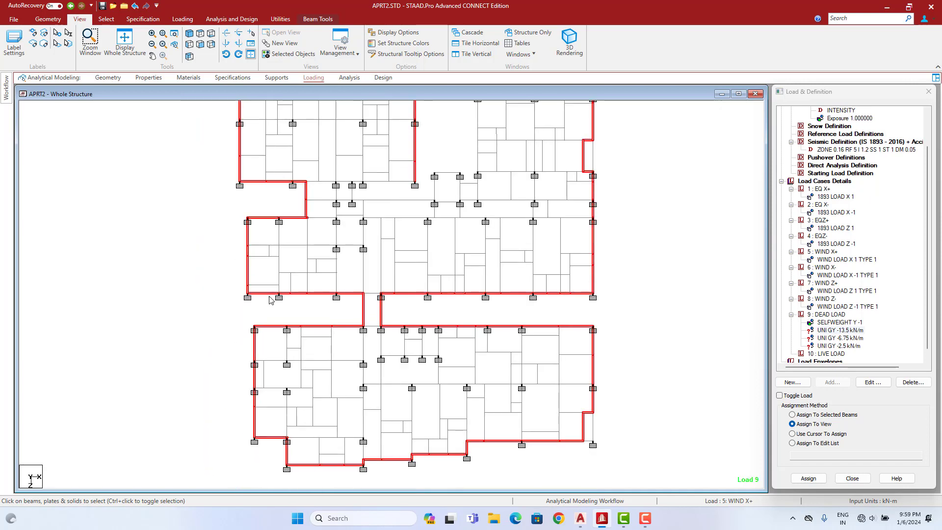
- Reroute the selection at the middle block's lower-left corner so it follows the small recess instead of the outermost beams
left_click(264, 293, "ctrl")
scroll(299, 318, "up", 2)
scroll(334, 334, "down", 3)
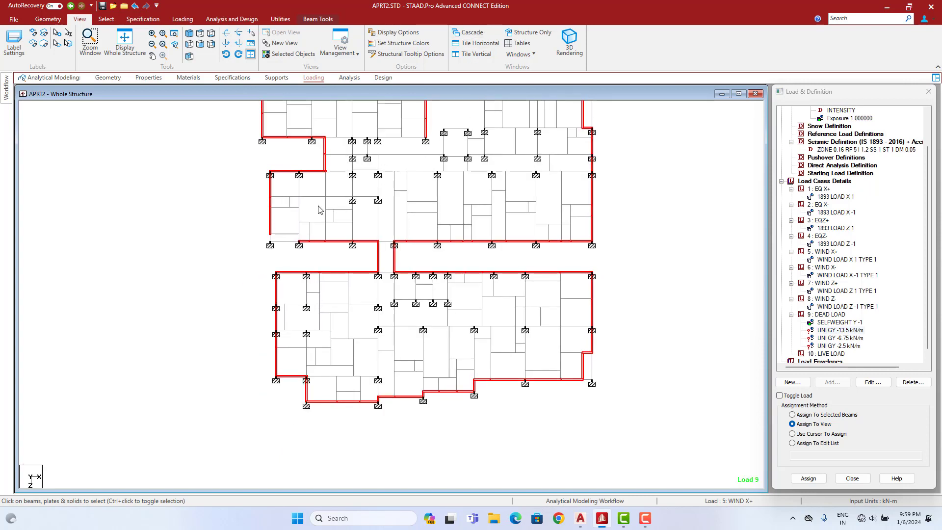
left_click_drag(288, 227, 300, 249)
scroll(294, 269, "up", 1)
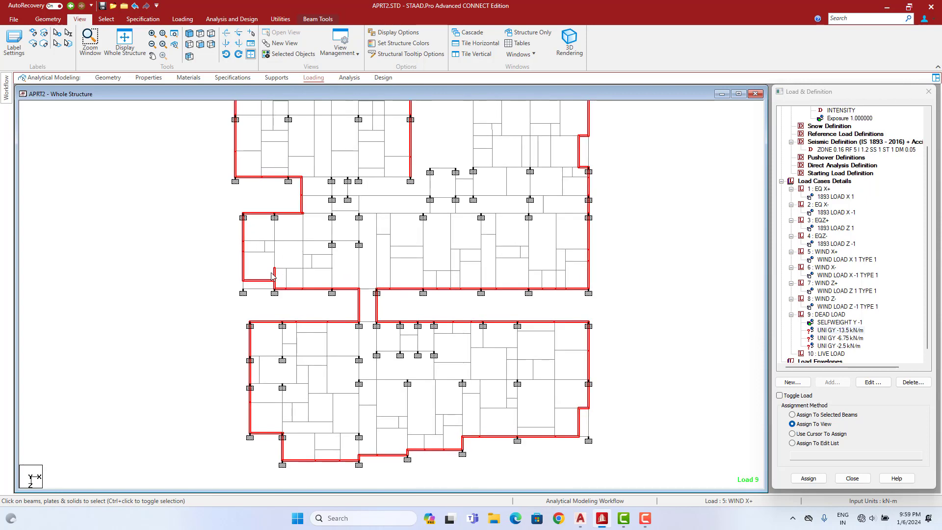
left_click(297, 279)
- Add the beams around the stair and lift shafts along the corridor between the upper and middle blocks to the selection
left_click_drag(326, 171, 362, 254)
left_click(345, 213, "ctrl")
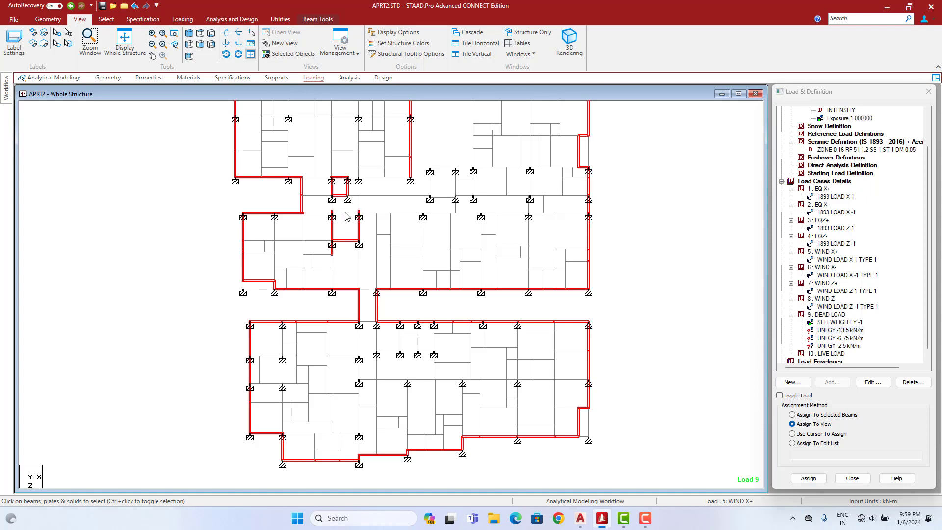
middle_click_drag(433, 194, 396, 224)
left_click_drag(389, 185, 437, 230)
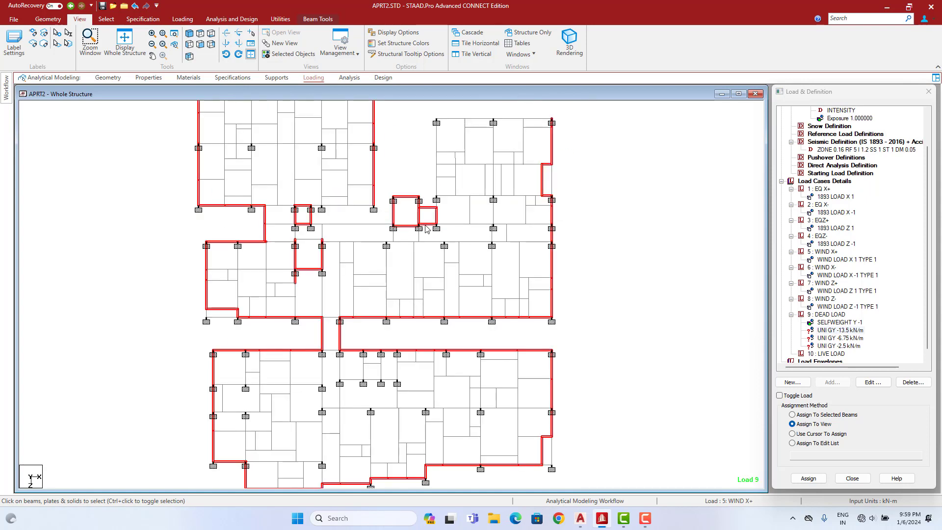
- Add the beams around the staircase and lift shafts at the lower block's upper edge to the selection
middle_click_drag(422, 314, 436, 245)
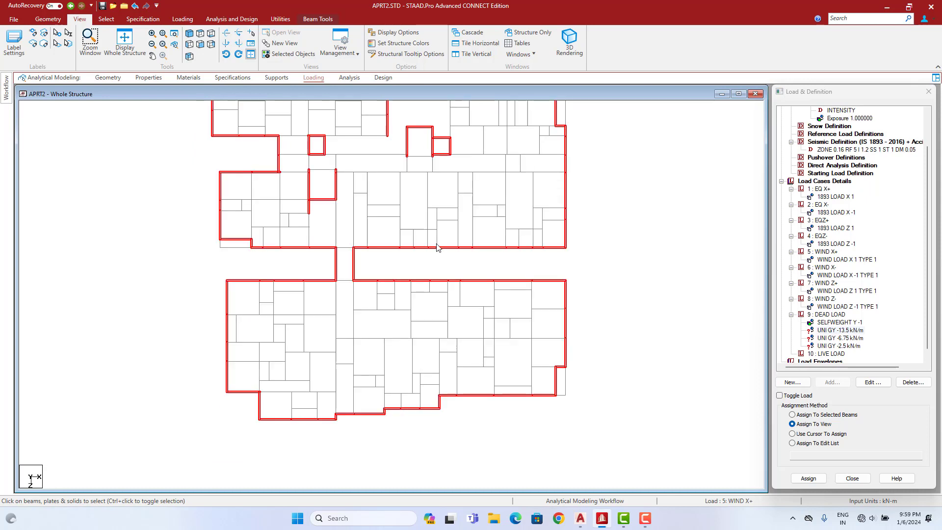
left_click_drag(366, 298, 377, 312, "ctrl")
left_click(367, 281, "ctrl")
left_click(387, 294, "ctrl")
left_click(387, 309, "ctrl")
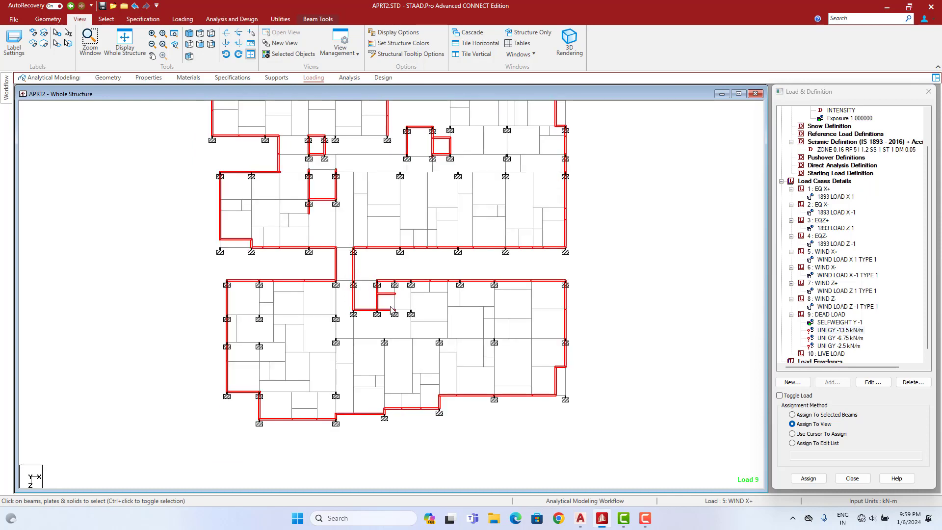
left_click(395, 303, "ctrl")
middle_click_drag(436, 269, 426, 324)
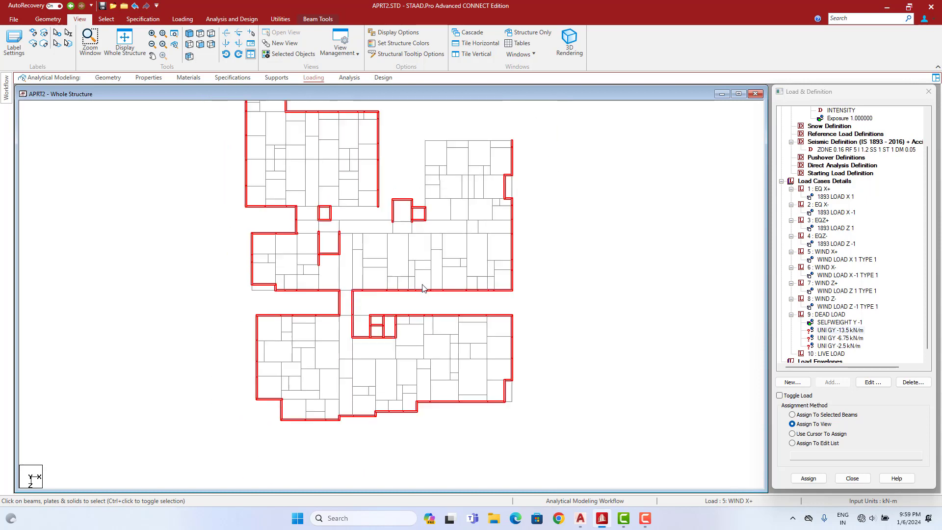
- Add the corridor beams between the lift shafts and the upper-right block's upper and left edges, deselecting the short interior stubs caught along the upper edge
left_click(361, 220, "ctrl")
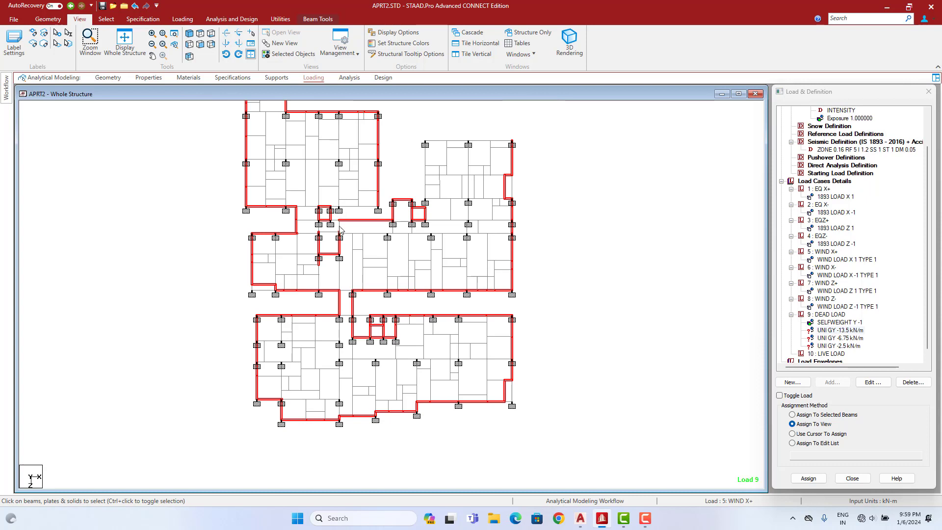
left_click_drag(335, 219, 342, 222, "ctrl")
left_click(361, 220, "ctrl")
mouse_move(416, 123)
left_mouse_down("ctrl")
mouse_move(430, 210)
mouse_move(481, 148)
mouse_move(519, 147)
left_mouse_up("ctrl")
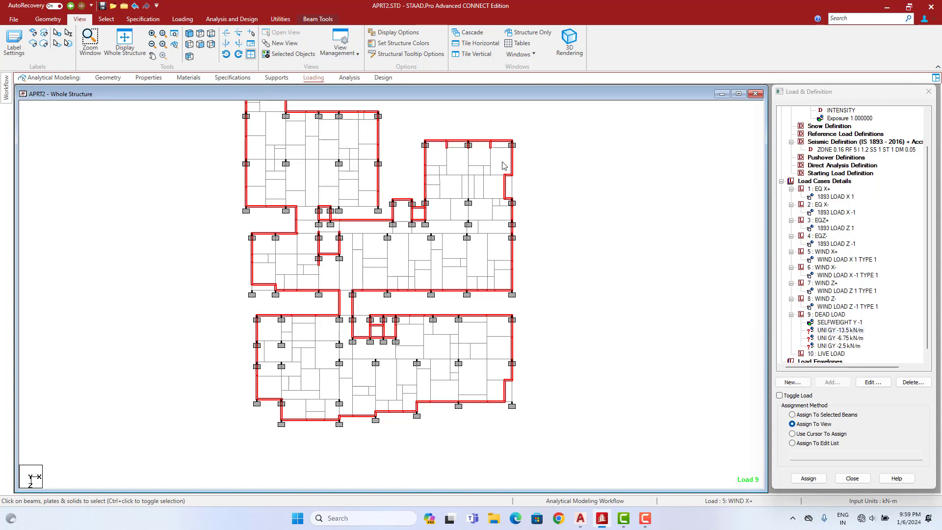
left_click(447, 149, "ctrl")
scroll(463, 142, "up", 6)
middle_click_drag(464, 143, 455, 345)
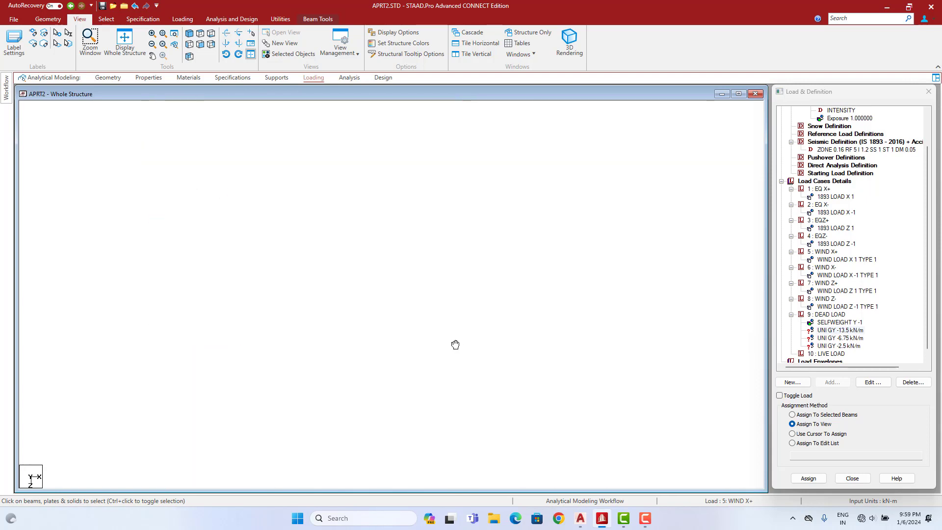
left_click(423, 258, "ctrl")
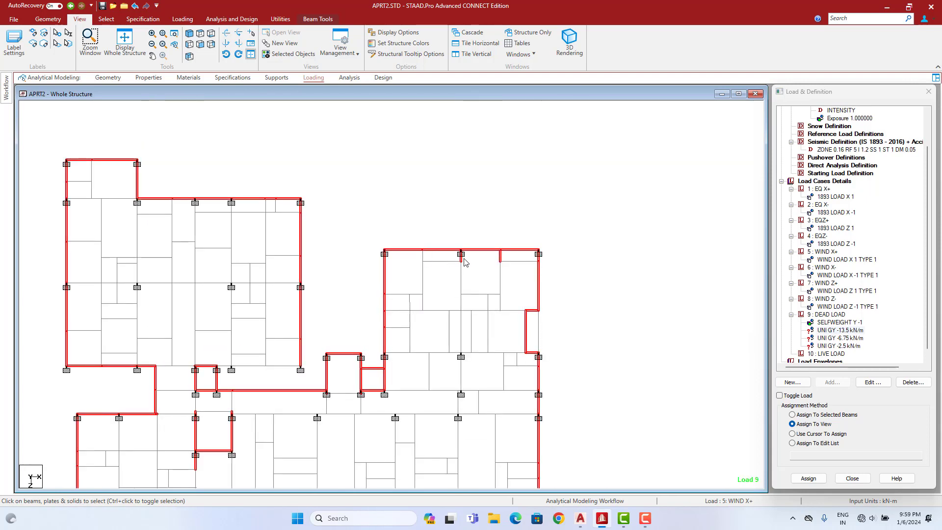
left_click(462, 258, "ctrl")
scroll(451, 314, "down", 4)
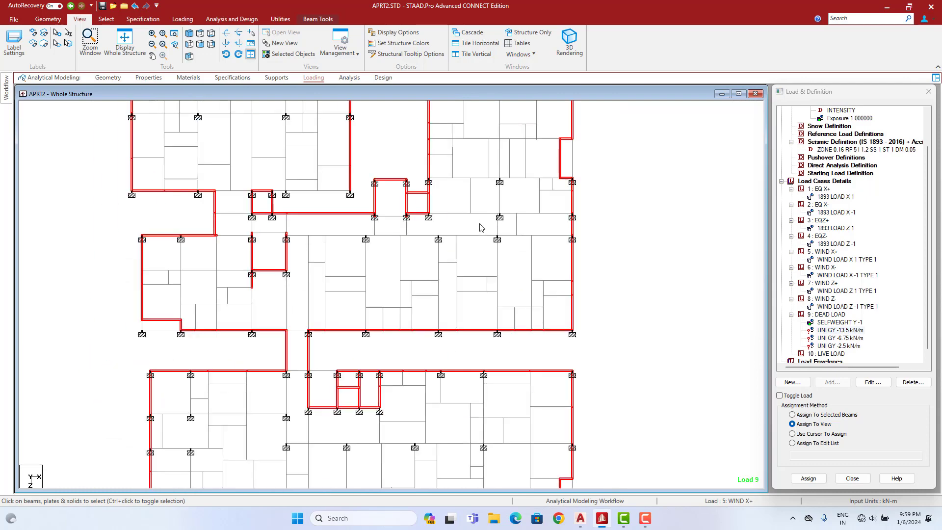
- Reroute the selection around the recess in the lower block's upper edge and assign the UNI GY -13.5 kN/m load to the selected beams
middle_click_drag(452, 302, 494, 270)
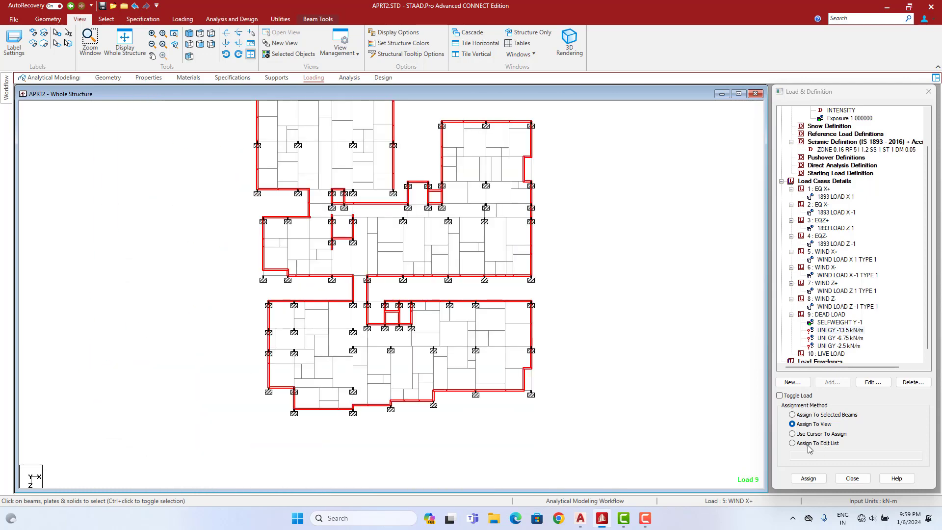
left_click(493, 301, "ctrl")
left_click(492, 308, "ctrl")
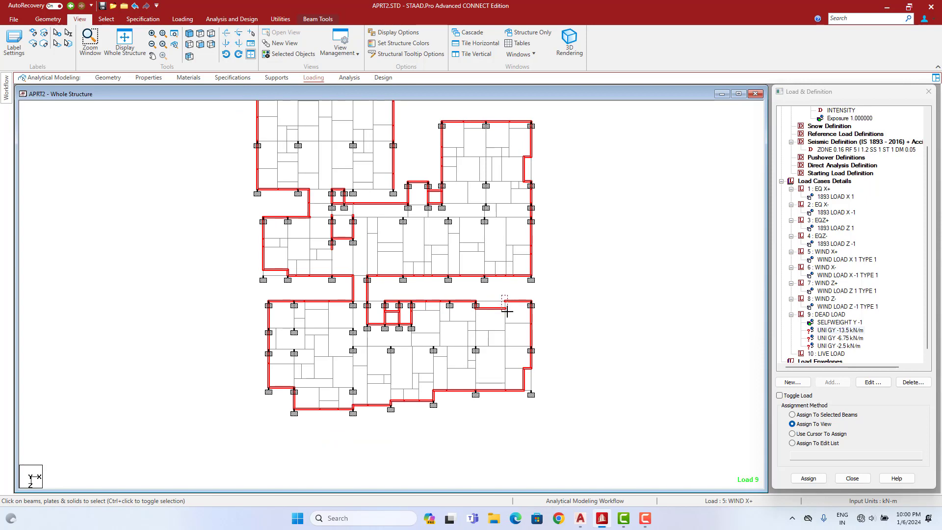
left_click_drag(507, 311, 508, 311, "ctrl")
middle_click_drag(533, 265, 532, 305)
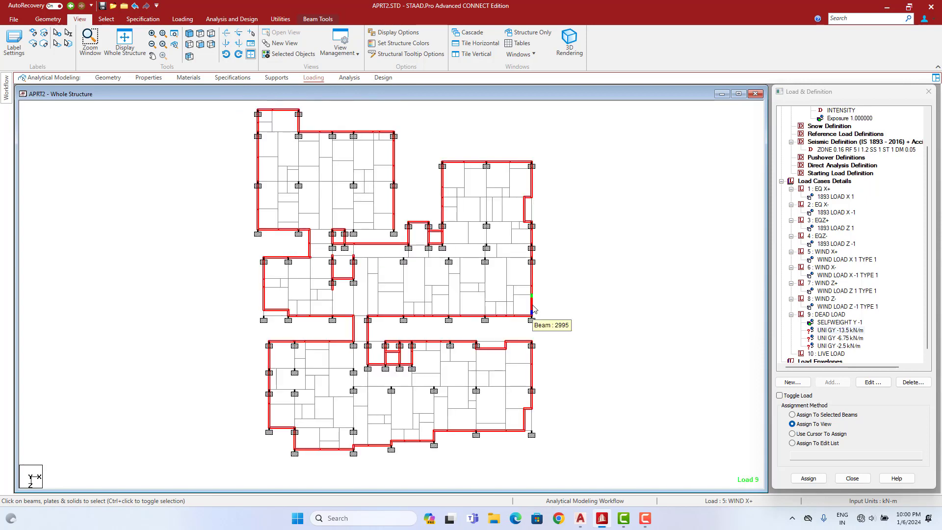
left_click(825, 416)
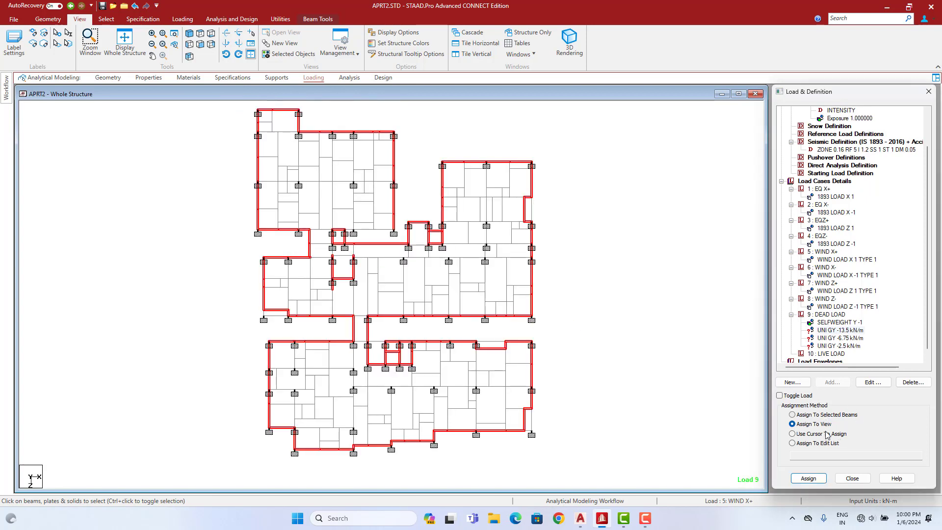
left_click(808, 478)
- Choose the UNI GY -6.75 kN/m load of the dead-load case and examine the interior walls on the AutoCAD 1st to 4th floor plan
left_click(871, 314)
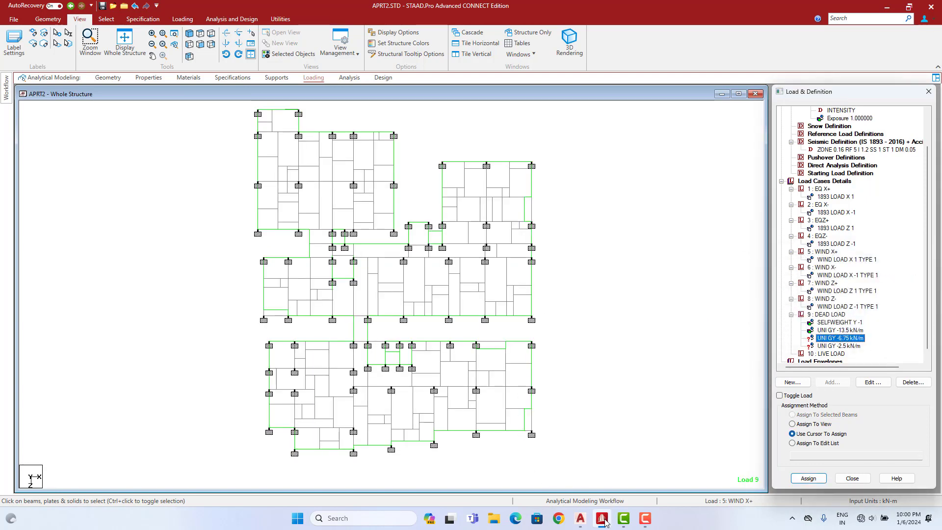
left_click(581, 519)
scroll(322, 197, "up", 4)
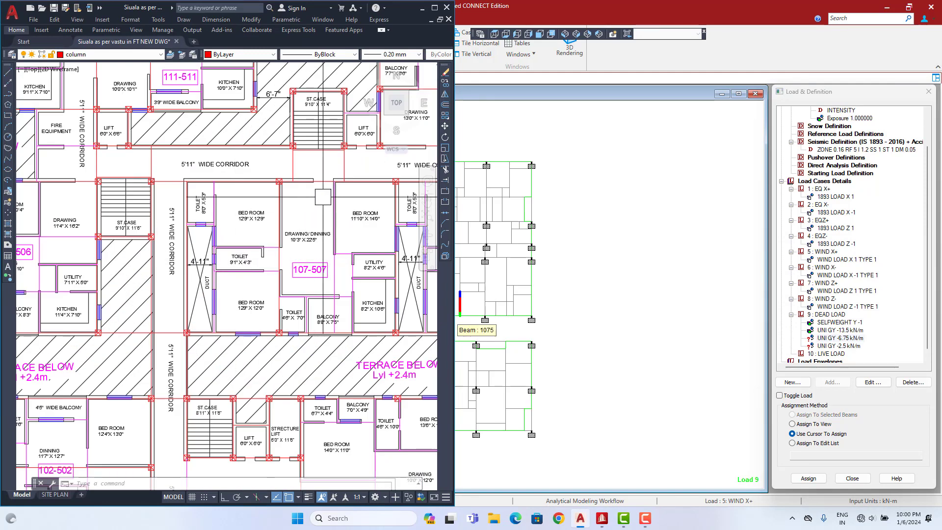
scroll(294, 265, "down", 4)
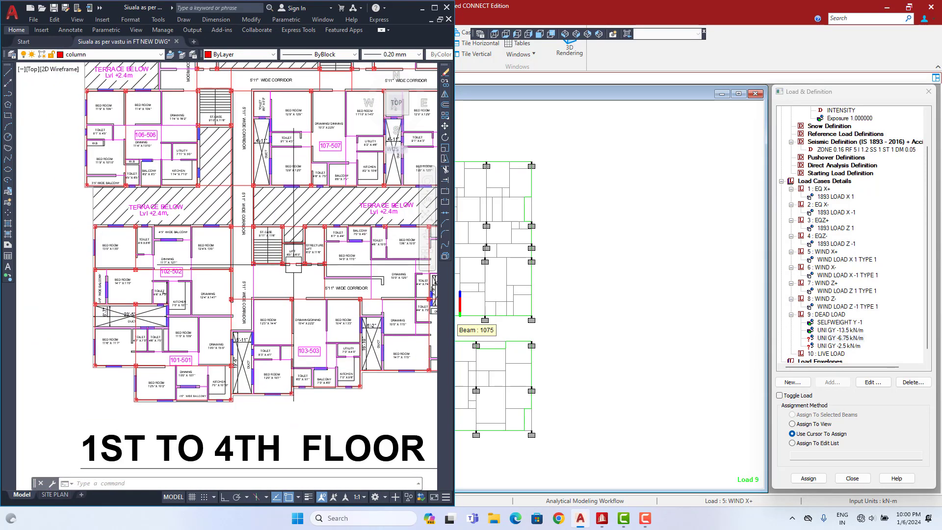
middle_click_drag(248, 286, 182, 327)
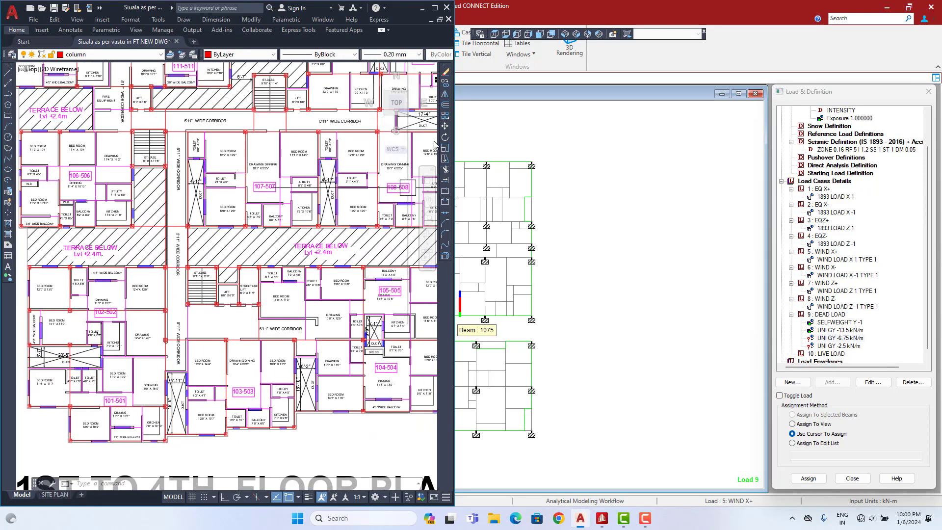
left_click(424, 10)
- Select the interior partition beams of the upper-left block, including those in its small projecting room at the upper corner
scroll(424, 219, "up", 3)
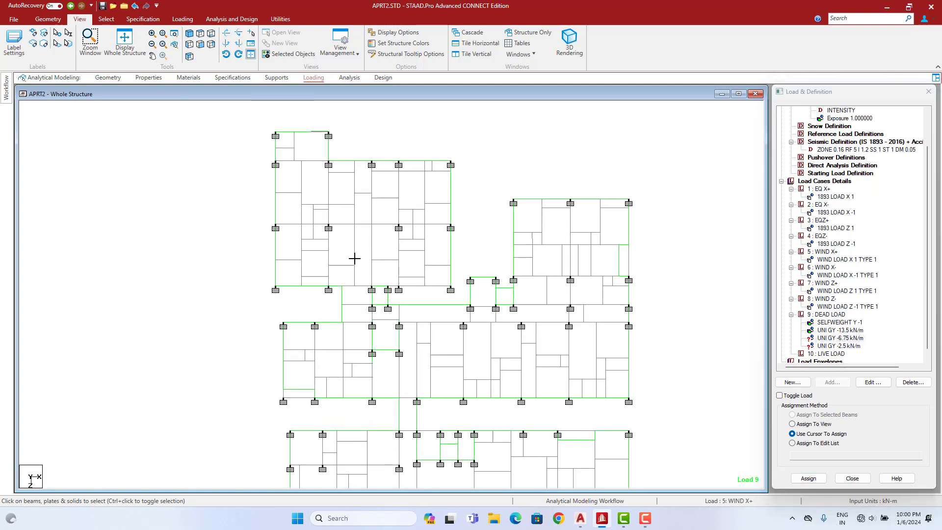
left_click_drag(354, 258, 284, 279)
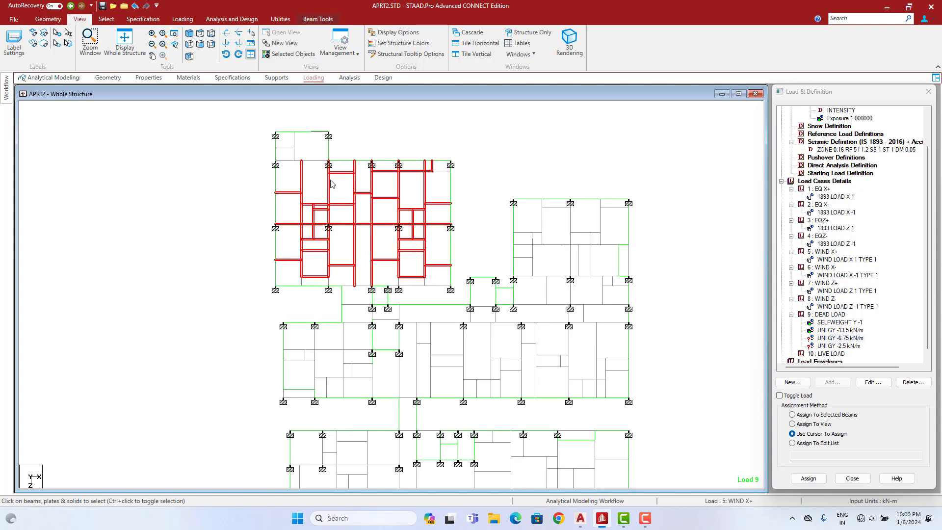
left_click(294, 149, "ctrl")
left_click(291, 160, "ctrl")
left_click(312, 161, "ctrl")
left_click(440, 172, "ctrl")
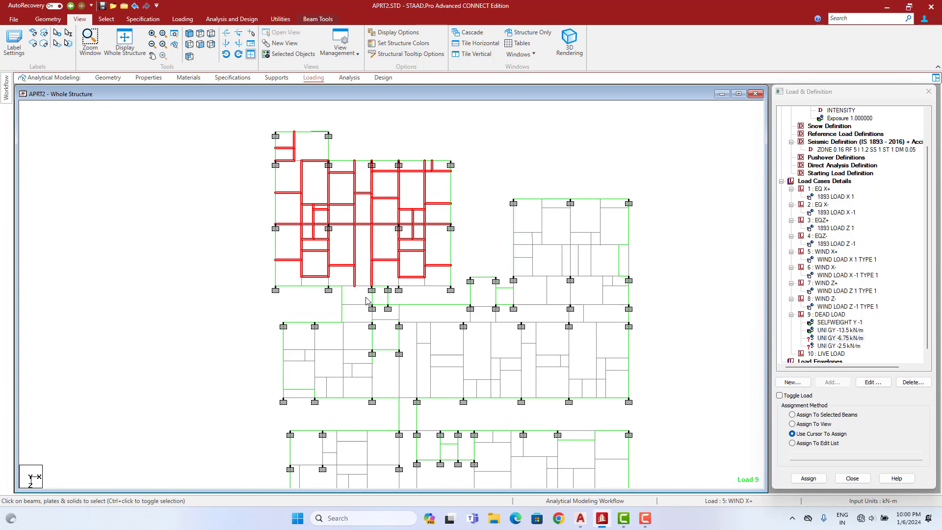
left_click(302, 283, "ctrl")
- Add the interior beams of the upper-right block and of the middle block's right-hand end to the selection
left_click(617, 201, "ctrl")
left_click_drag(616, 203, 521, 271, "ctrl")
scroll(550, 277, "down", 1)
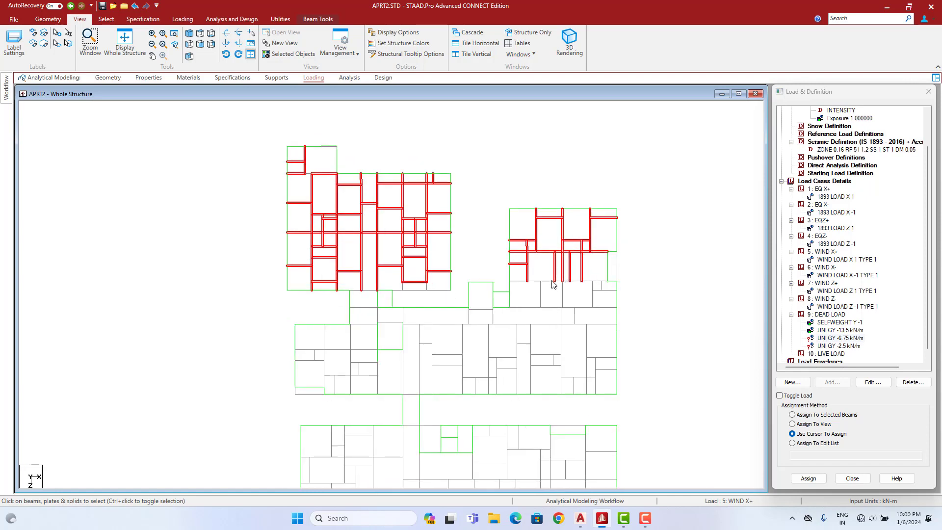
scroll(551, 279, "up", 1)
scroll(559, 296, "down", 1)
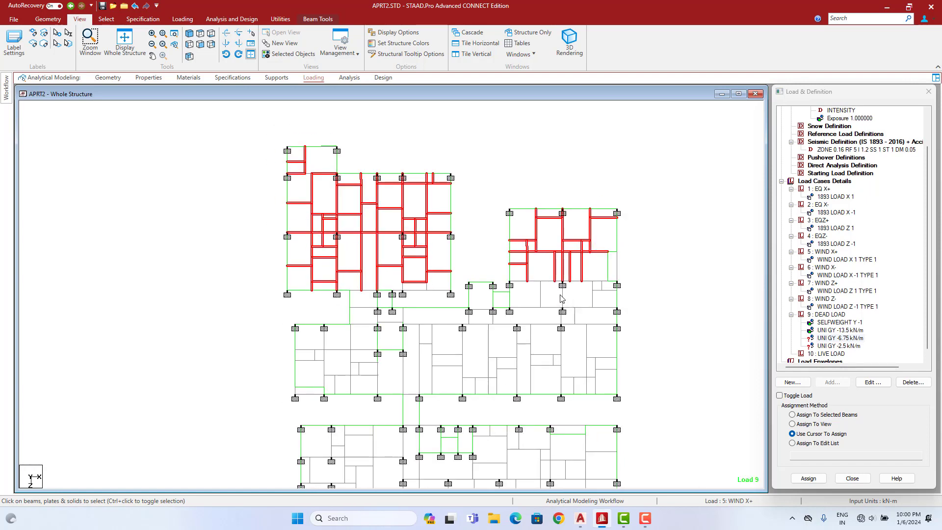
left_click(562, 298, "ctrl")
left_click_drag(528, 305, 524, 388, "ctrl")
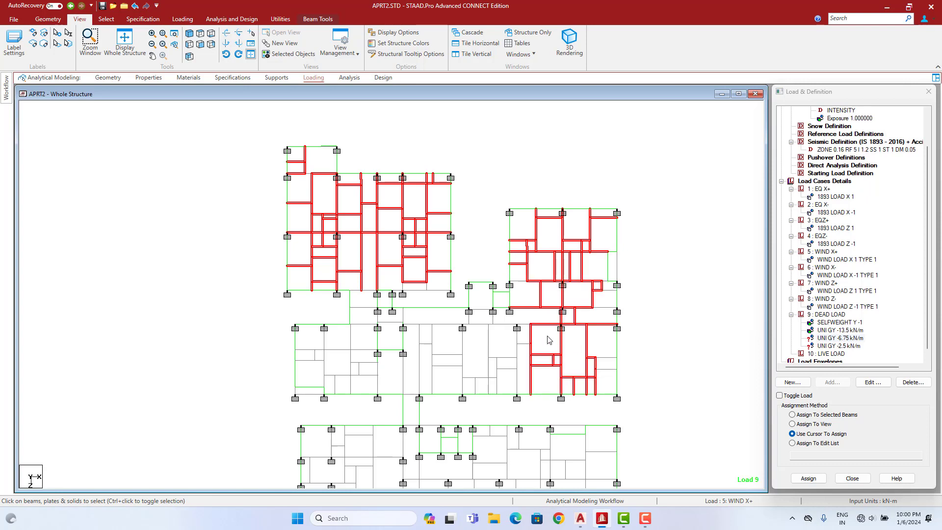
- Check the interior wall layout on the 1st to 4th floor plan in AutoCAD and return to STAAD.Pro
left_click(580, 518)
middle_click_drag(307, 109, 295, 242)
scroll(293, 243, "down", 5)
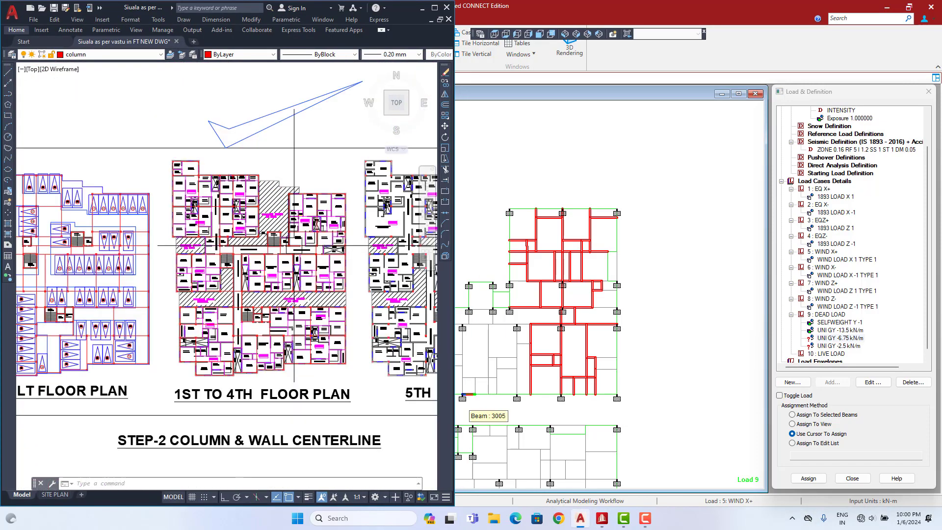
scroll(296, 245, "up", 9)
left_click(421, 8)
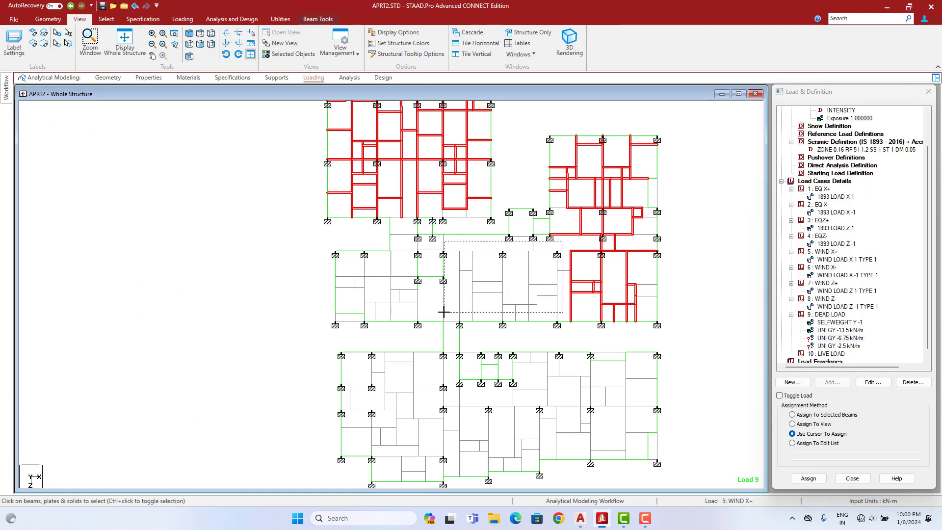
- Add the interior partition beams of the middle block's central part to the selection
left_click(501, 278)
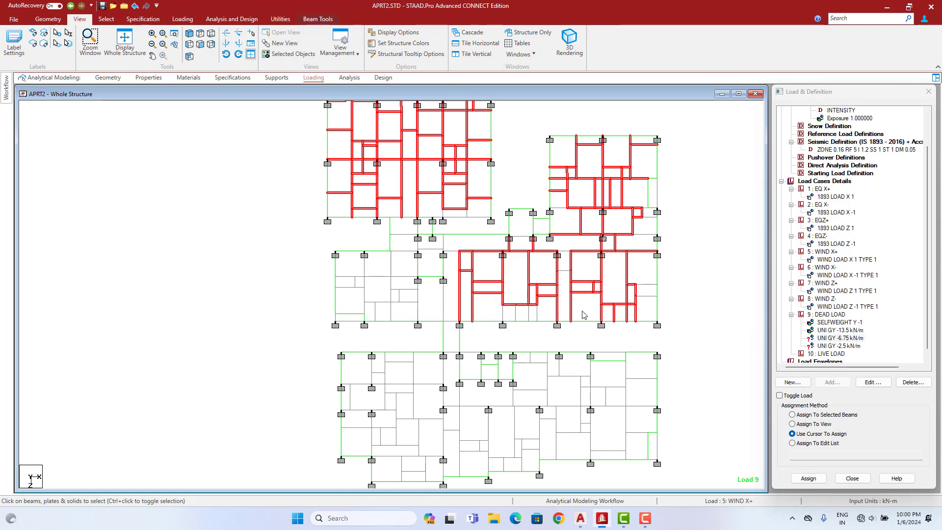
left_click_drag(502, 317, 576, 311)
left_click(565, 271)
left_click(557, 252)
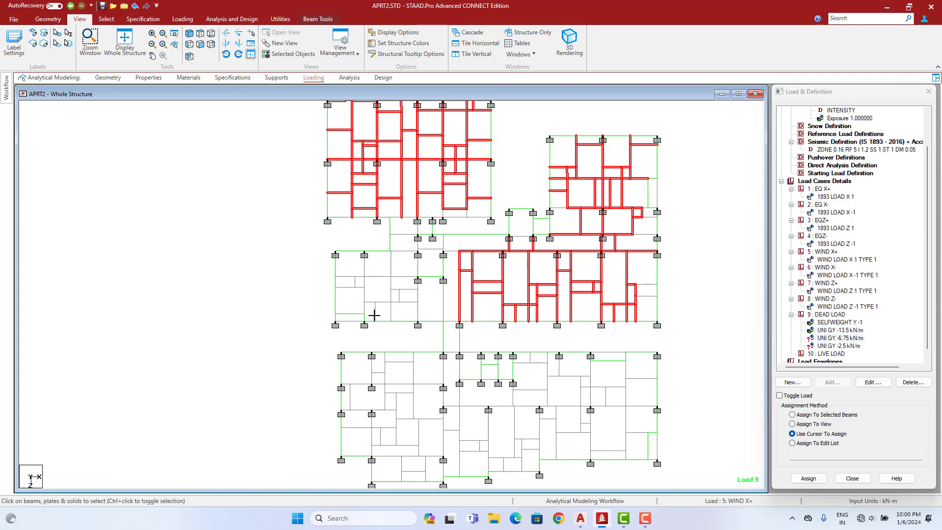
- Add the interior beams of the middle block's left-hand part and the short corridor beam above it to the selection
left_click_drag(350, 312, 431, 289)
left_click_drag(379, 263, 343, 294)
left_click(391, 268)
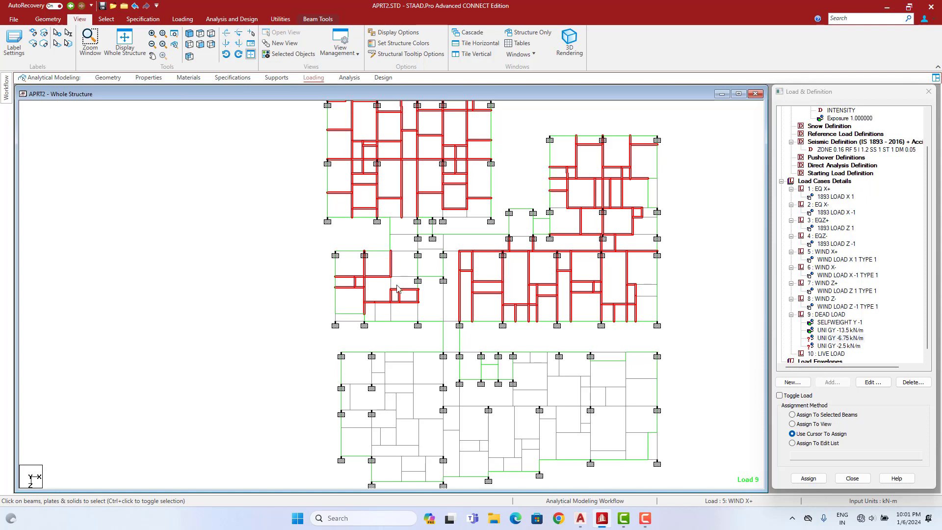
left_click(405, 277)
left_click_drag(407, 227, 393, 271)
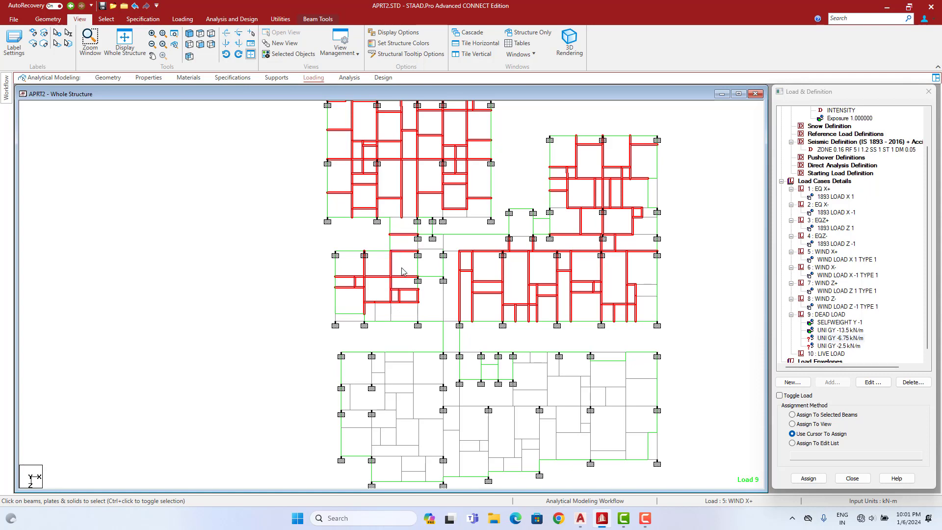
left_click(376, 313)
left_click(390, 311)
- Add the interior partition beams of the lower-left block, including its lower projecting rooms, to the selection
middle_click_drag(430, 367, 471, 235)
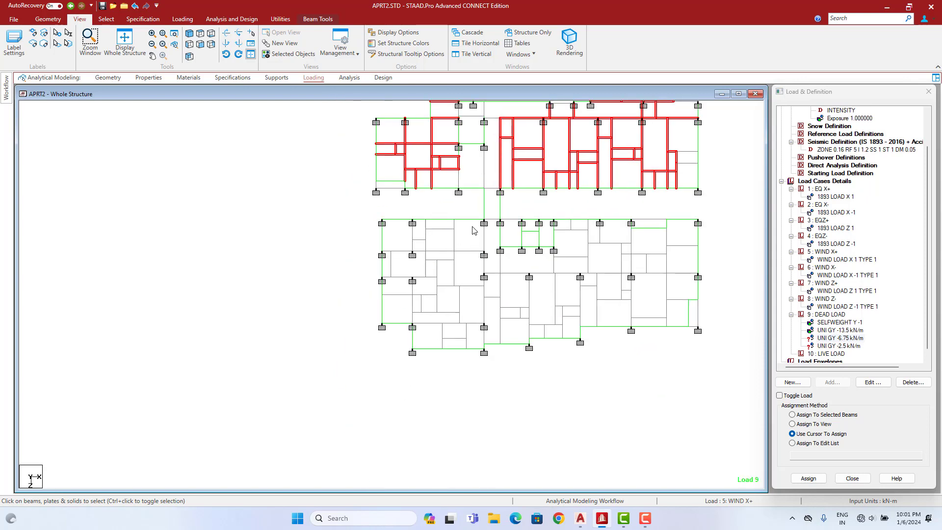
left_click_drag(472, 227, 388, 312)
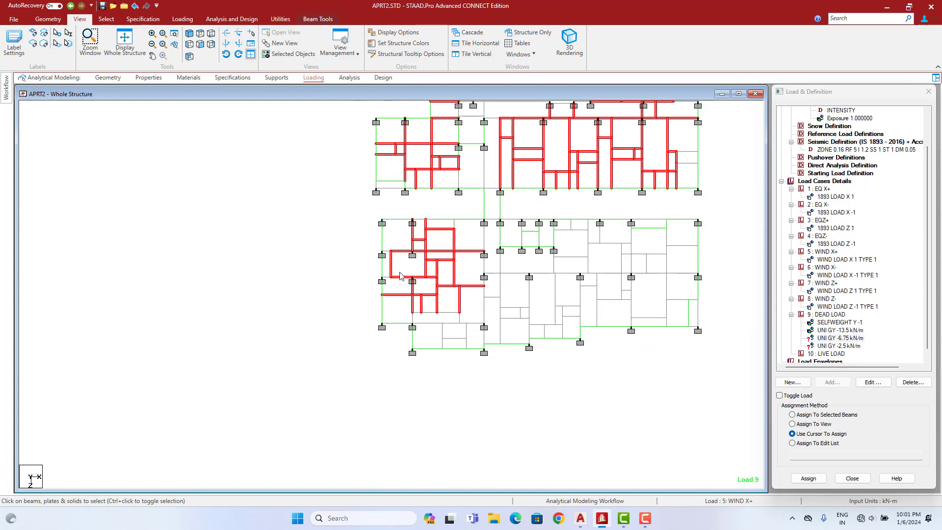
left_click(387, 278)
left_click(440, 324, "ctrl")
left_click_drag(434, 334, 426, 346, "ctrl")
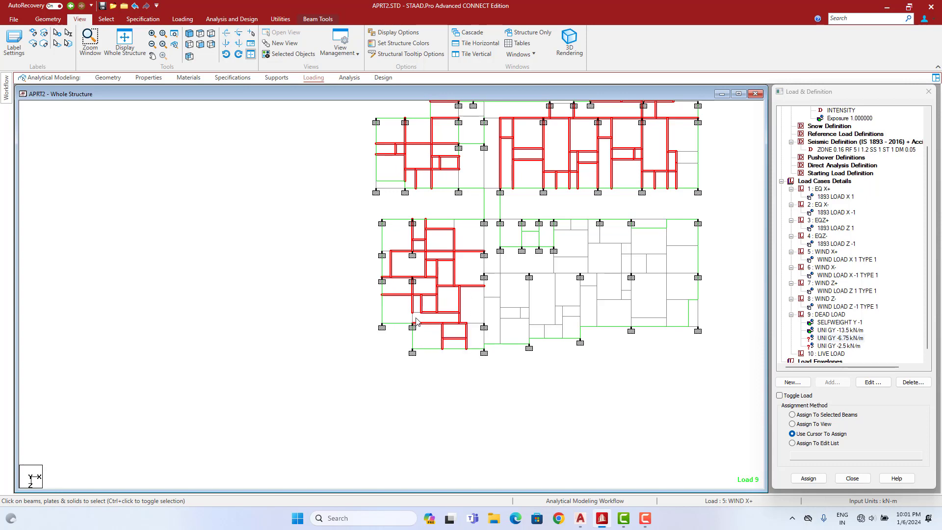
left_click(413, 318, "ctrl")
- Add the interior partition beams of the lower-right block to the selection
left_click_drag(684, 234, 555, 304, "ctrl")
left_click(571, 230, "ctrl")
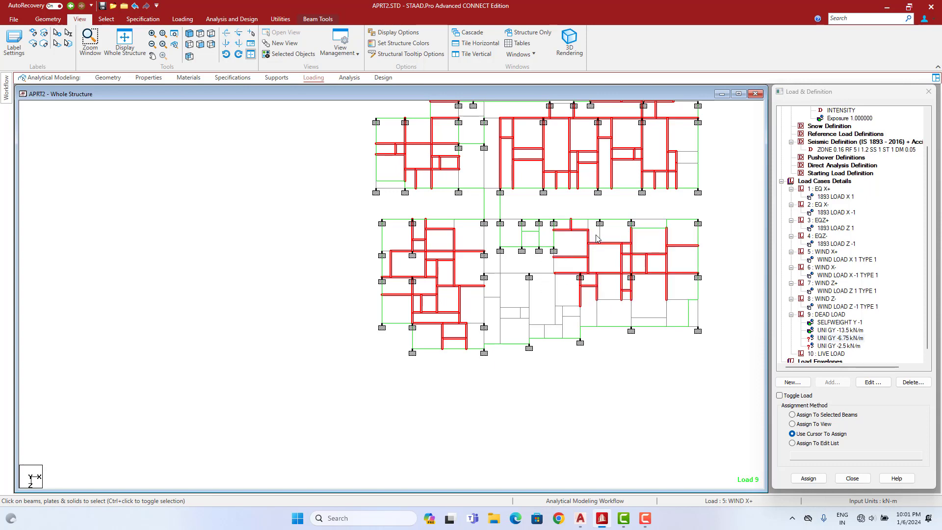
left_click(588, 230, "ctrl")
left_click(600, 233, "ctrl")
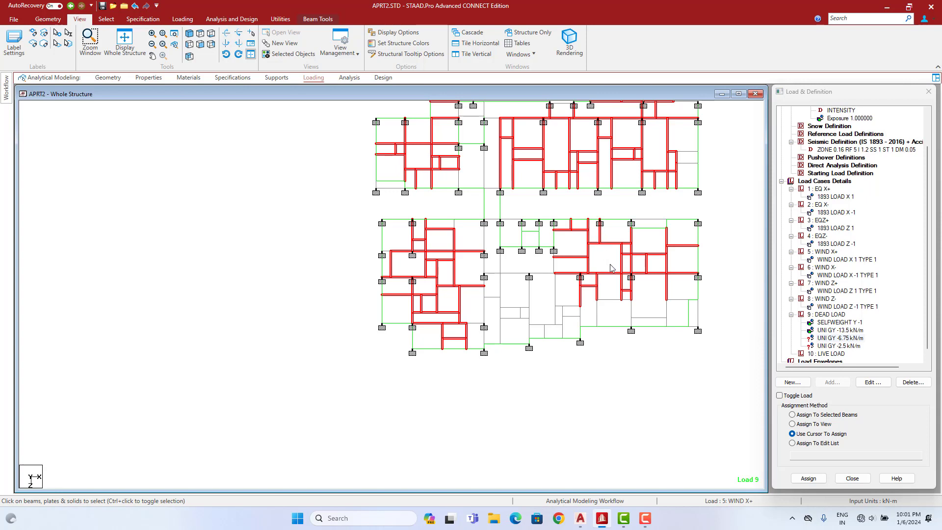
left_click(632, 316, "ctrl")
left_click(612, 300, "ctrl")
left_click_drag(609, 287, 651, 325, "ctrl")
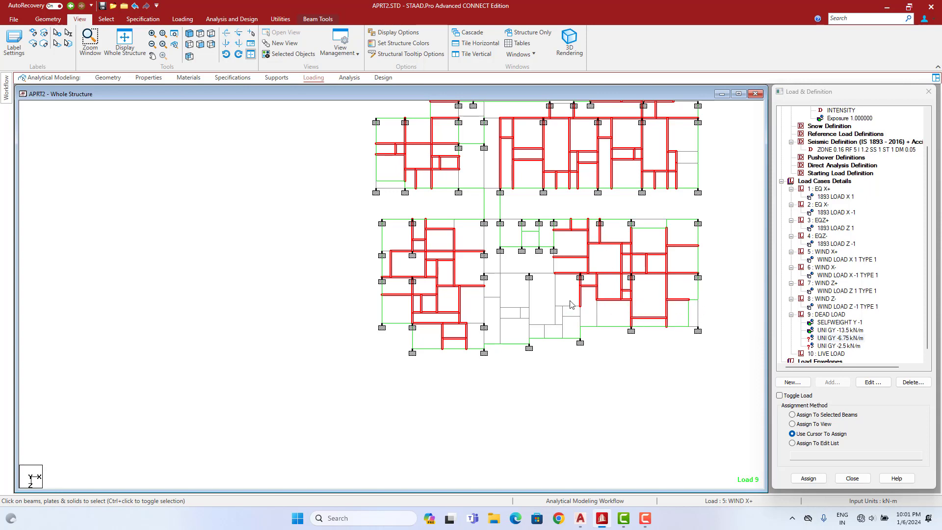
left_click_drag(569, 288, 606, 312, "ctrl")
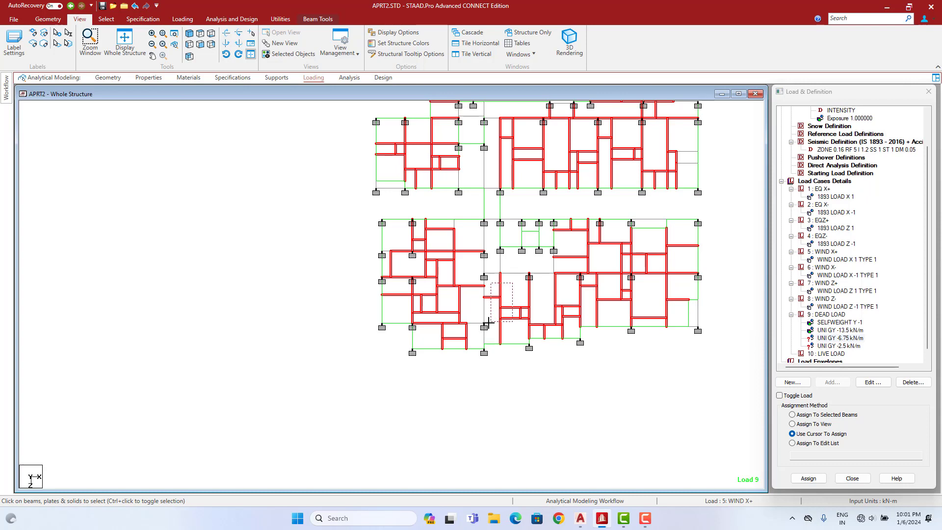
- Add the corridor-side beams between the two lower blocks and the beams below the stair and lift bay to the selection
left_click(483, 287, "ctrl")
left_click_drag(472, 316, 468, 340, "ctrl")
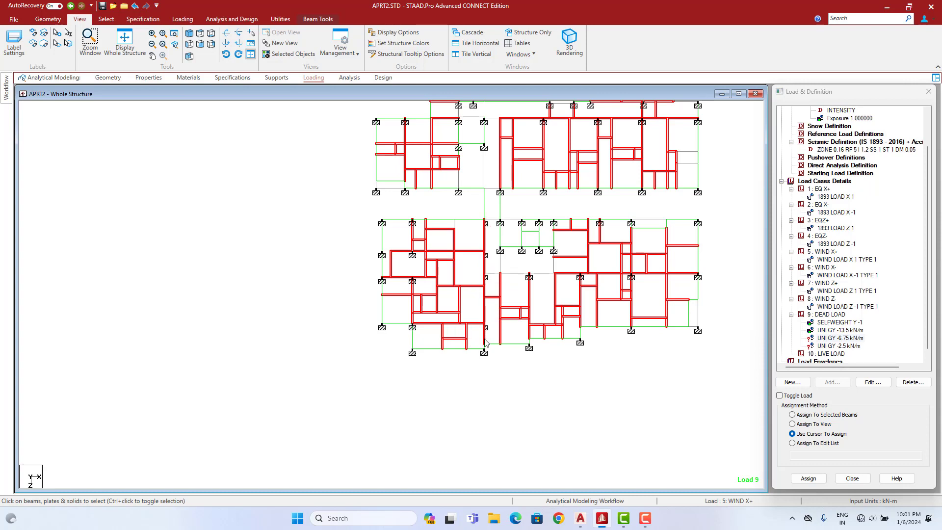
left_click(499, 273, "ctrl")
left_click(512, 273, "ctrl")
left_click(538, 274, "ctrl")
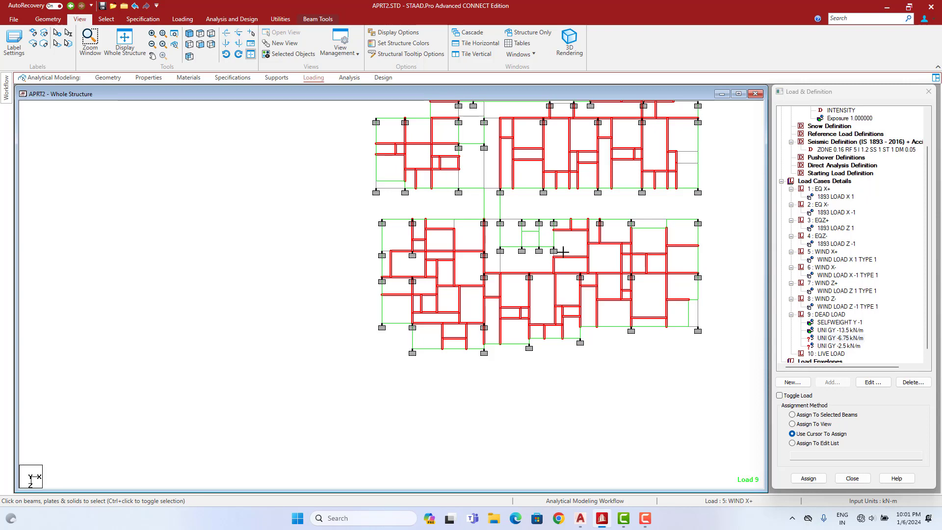
left_click_drag(491, 276, 566, 249, "ctrl")
- Assign the UNI GY -6.75 kN/m load to the selected interior beams
middle_click_drag(536, 246, 553, 314)
scroll(558, 270, "down", 2)
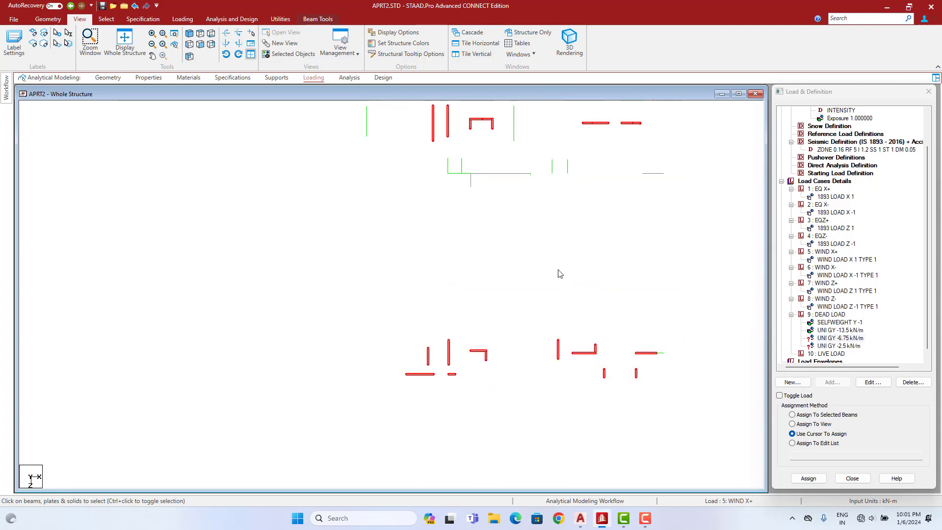
middle_click_drag(558, 273, 572, 319)
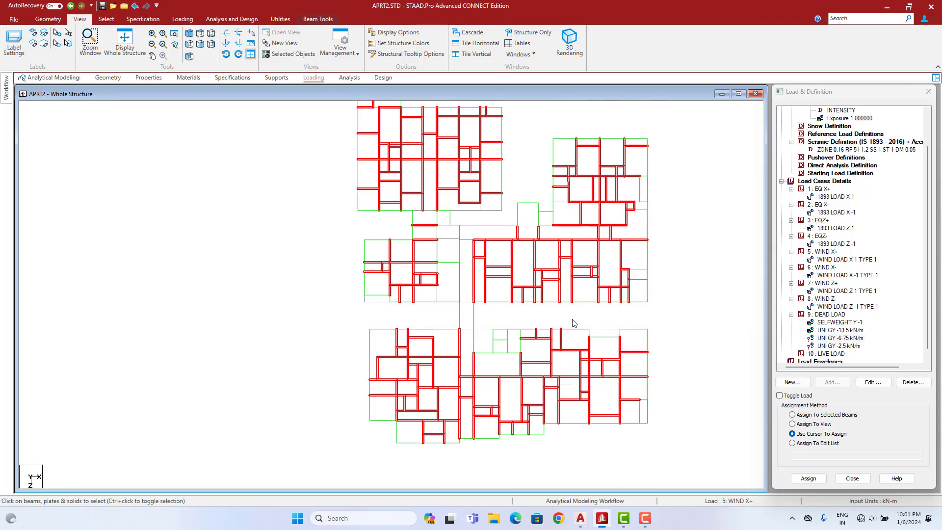
left_click(814, 415)
left_click(808, 478)
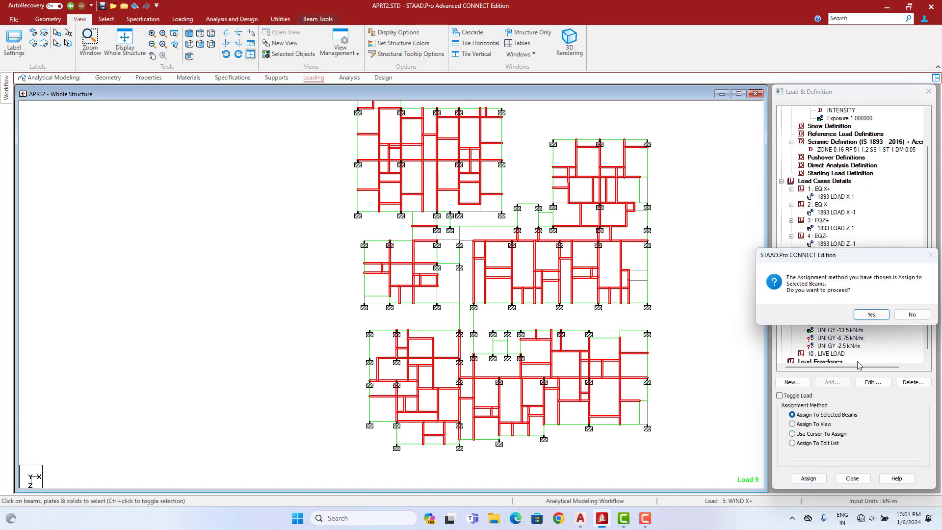
left_click(871, 313)
- Isolate the main roof-level beams of the whole structure and show them in plan view
left_click(129, 46)
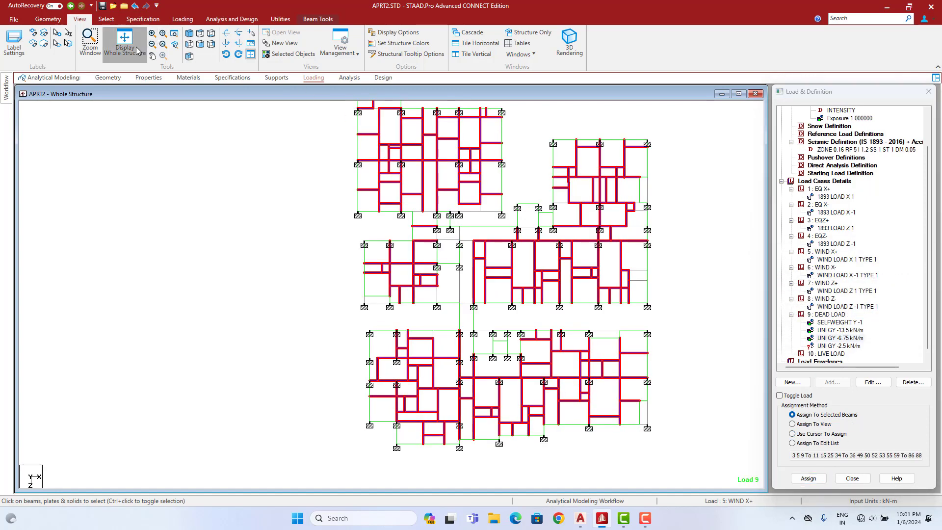
left_click(200, 45)
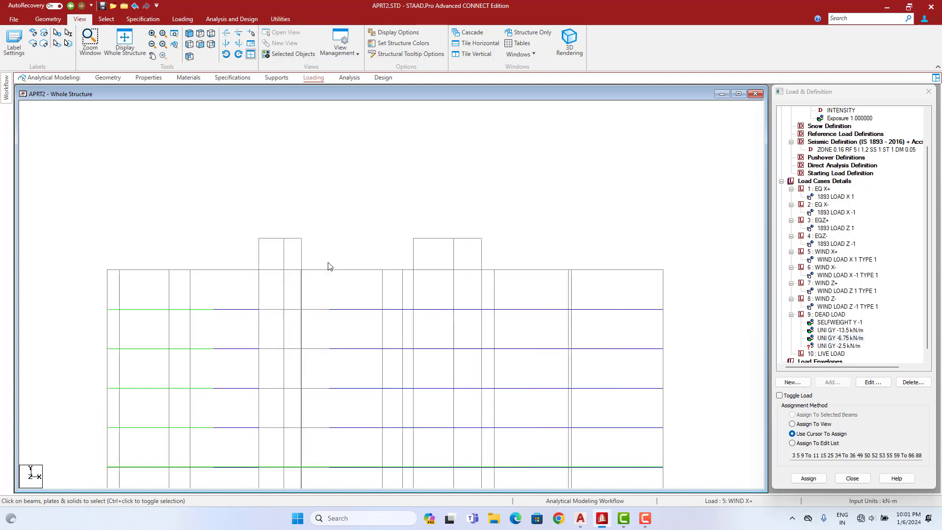
left_click_drag(172, 286, 675, 278)
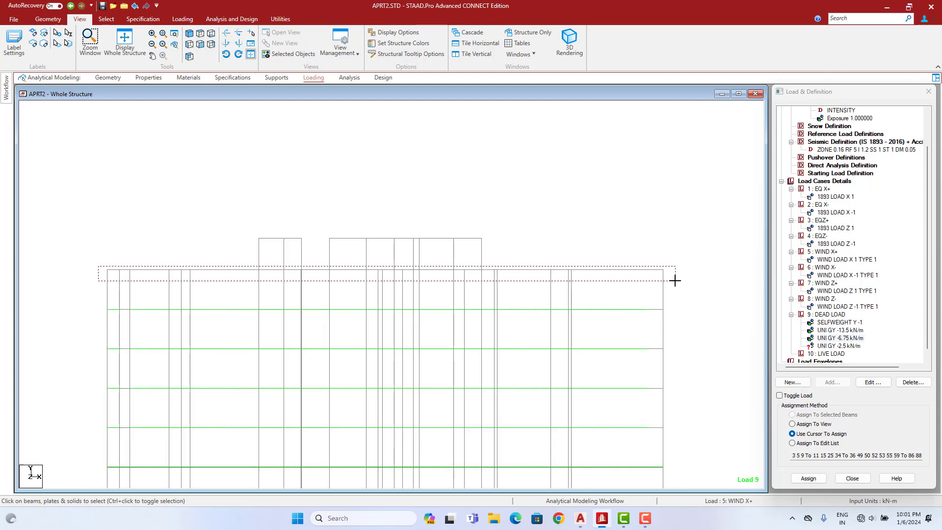
left_click(284, 56)
left_click(200, 34)
left_click(513, 336)
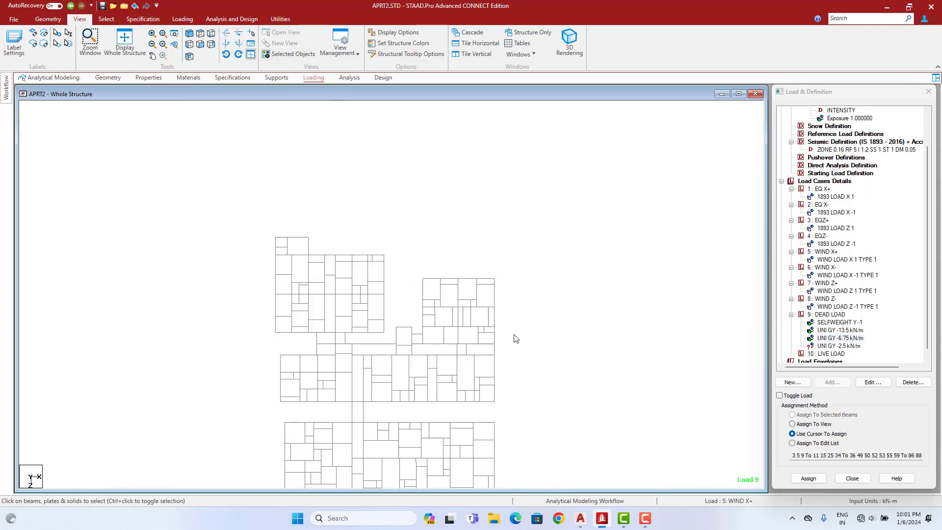
- Choose the UNI GY -2.5 kN/m load and select all outer perimeter beams of the roof level
left_click(852, 346)
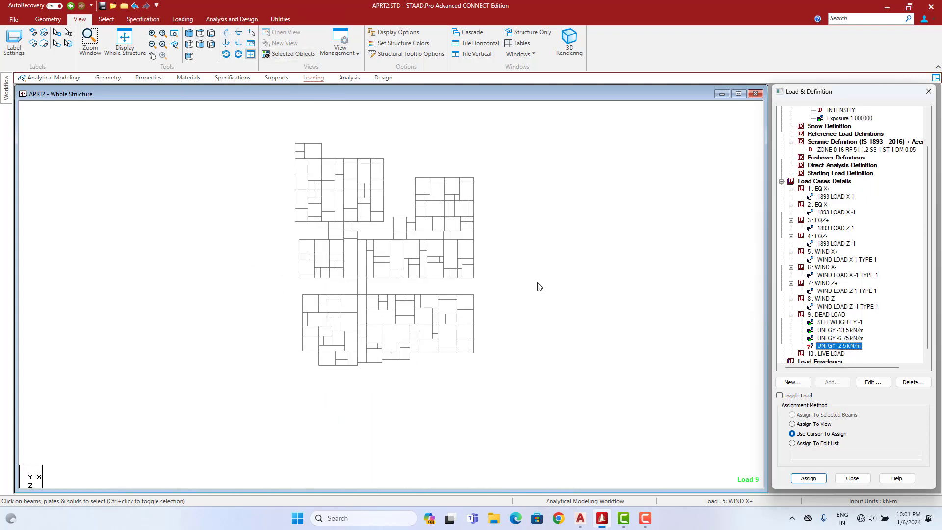
left_click_drag(283, 132, 425, 215)
scroll(387, 213, "up", 2)
left_click(396, 215, "ctrl")
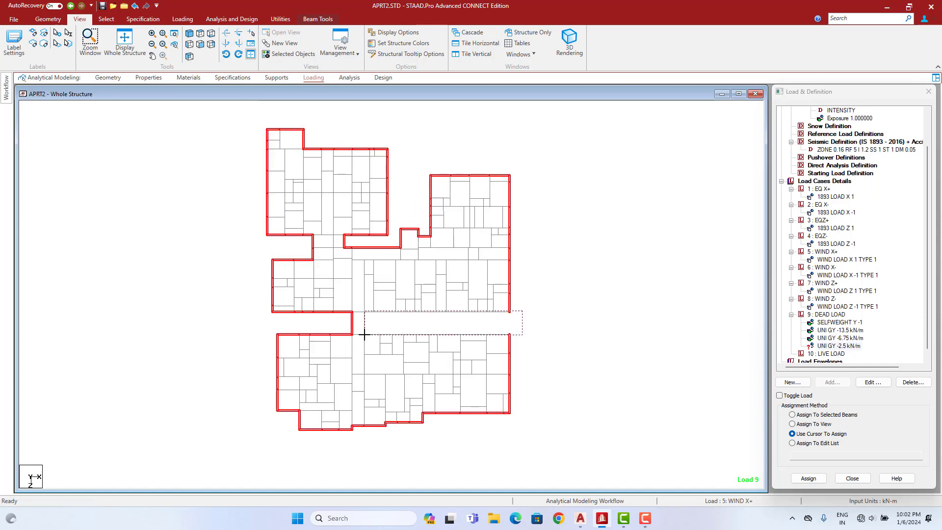
left_click_drag(362, 336, 366, 338, "ctrl")
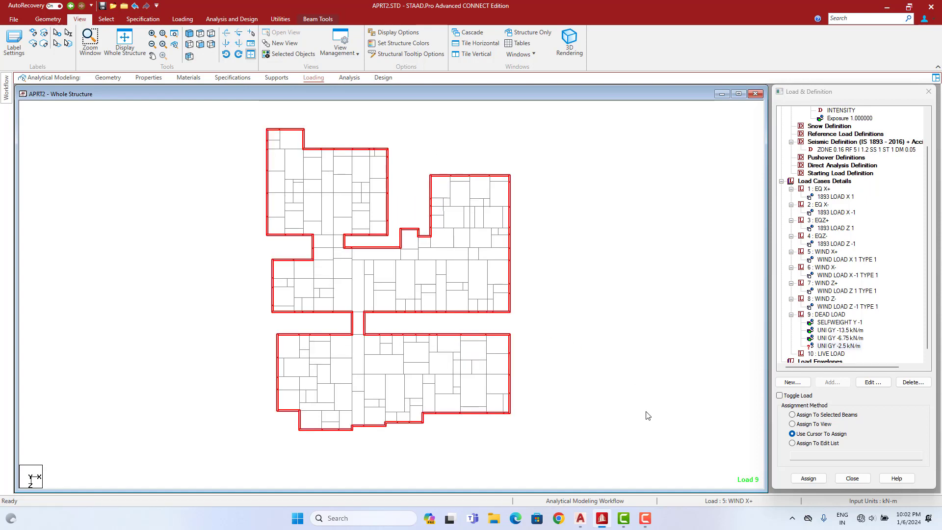
- Assign the UNI GY -2.5 kN/m load to the selected roof perimeter beams
left_click(792, 415)
left_click(808, 479)
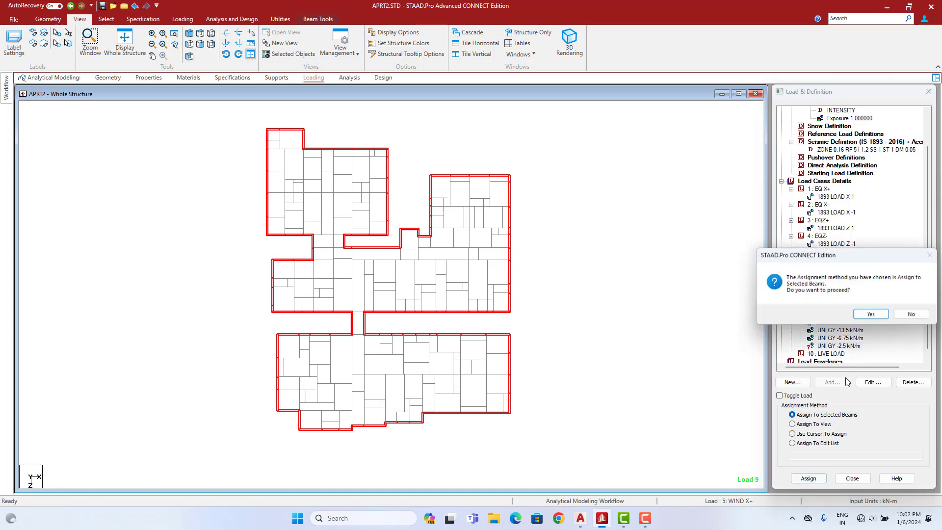
left_click(866, 314)
- Redisplay the whole structure, isolate the lowest-level beams with their supports, and tilt the view of them
left_click(131, 53)
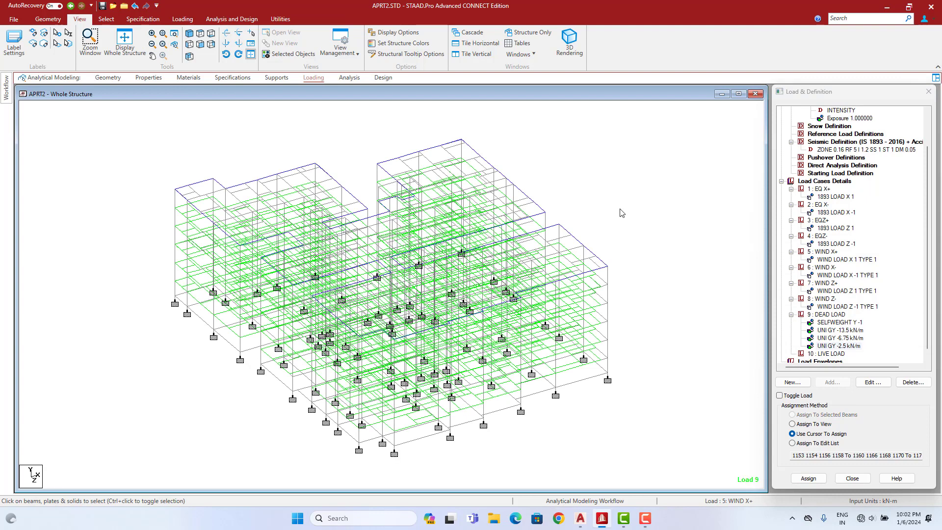
left_click(200, 44)
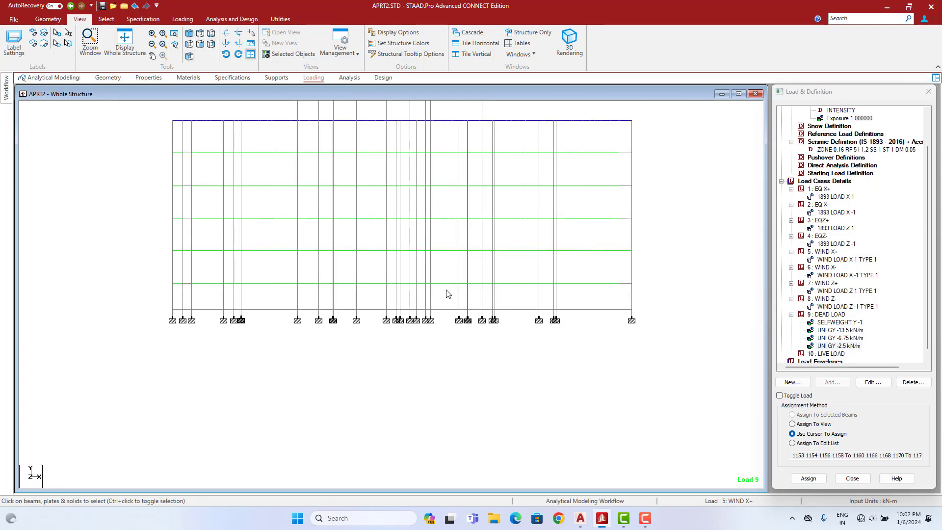
left_click_drag(158, 304, 685, 358)
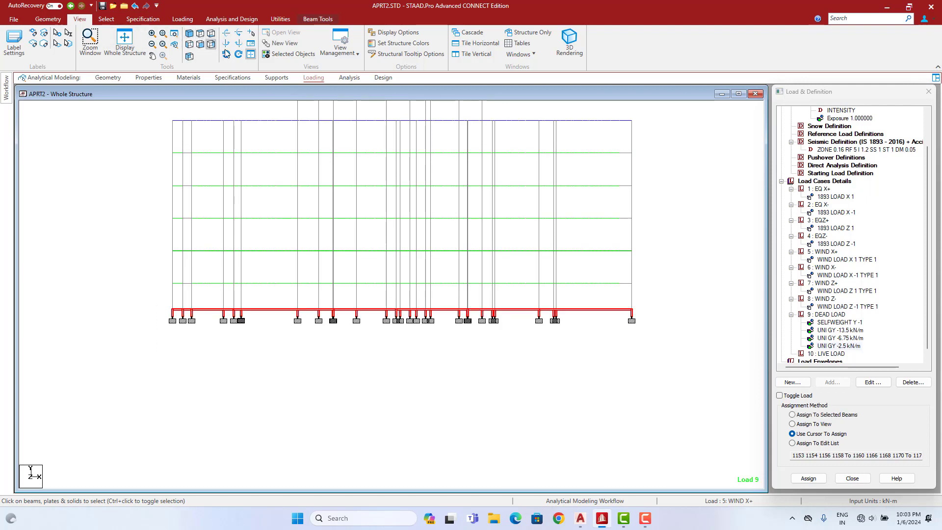
left_click(278, 55)
left_click(200, 44)
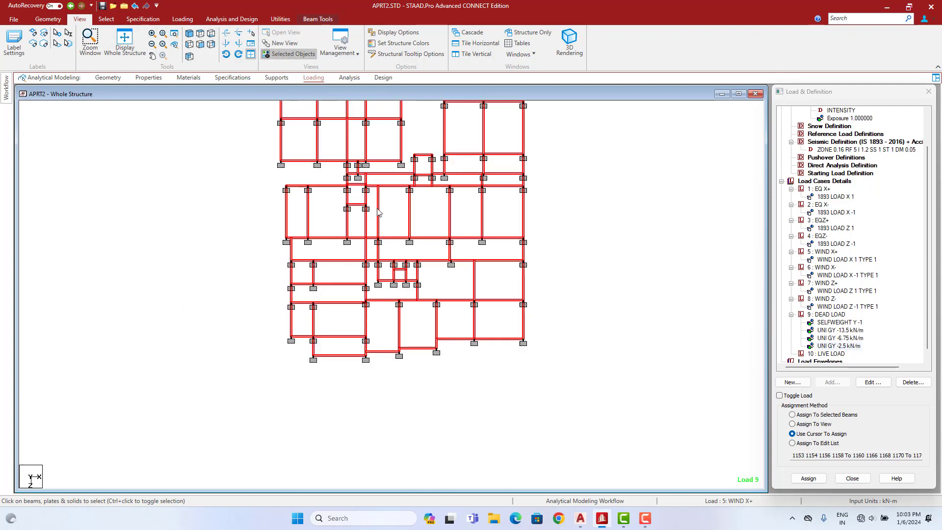
left_click(387, 228)
middle_click_drag(386, 235, 437, 285)
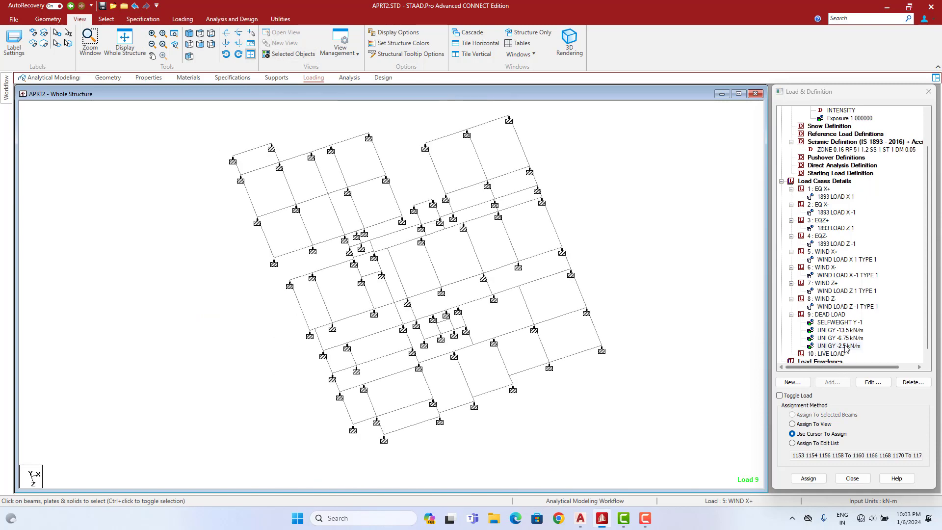
- Choose the UNI GY -13.5 kN/m load and select the three outer beams of the projecting staircase bay
left_click(826, 328)
scroll(421, 245, "up", 2)
left_click(420, 207)
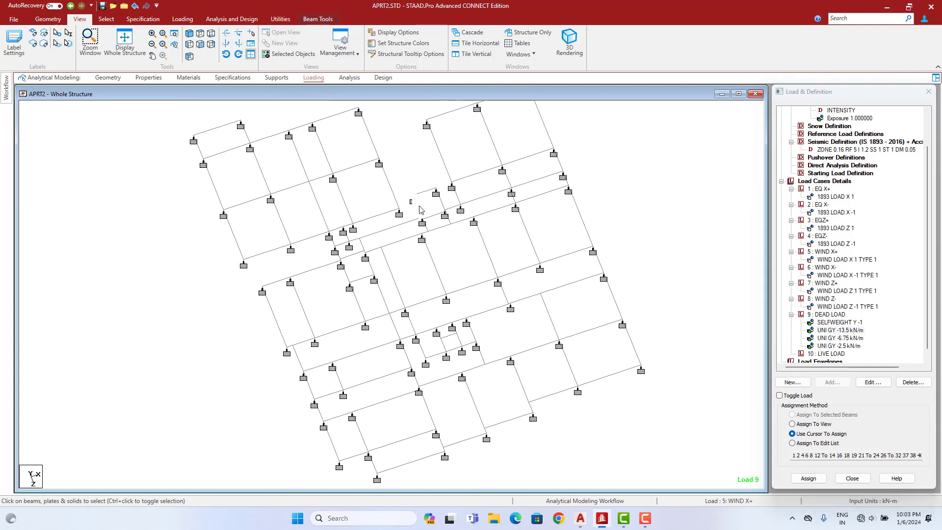
left_click(424, 191, "ctrl")
left_click(442, 207, "ctrl")
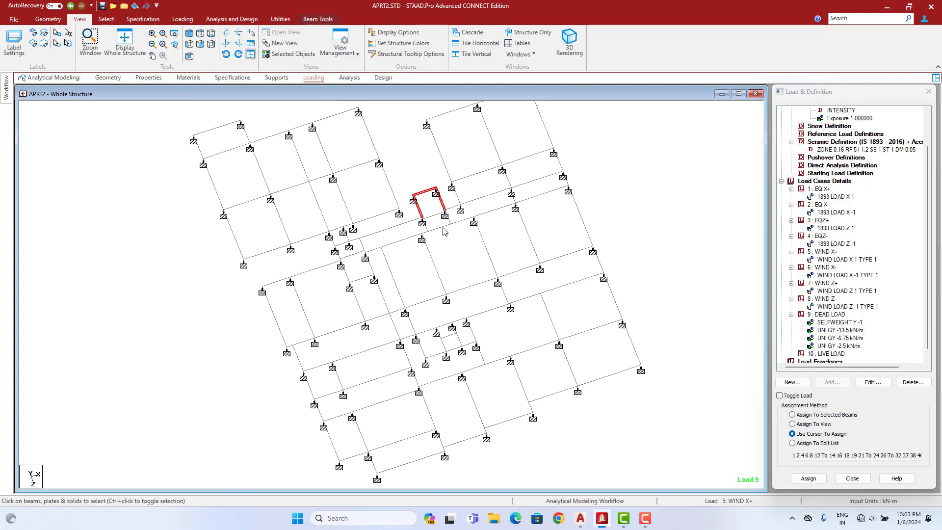
- Add the beams around the small lift bay and the rectangular bay beside the middle-left block to the selection
left_click(332, 241, "ctrl")
left_click(336, 229, "ctrl")
left_click(342, 243, "ctrl")
left_click(346, 236, "ctrl")
left_click(362, 279, "ctrl")
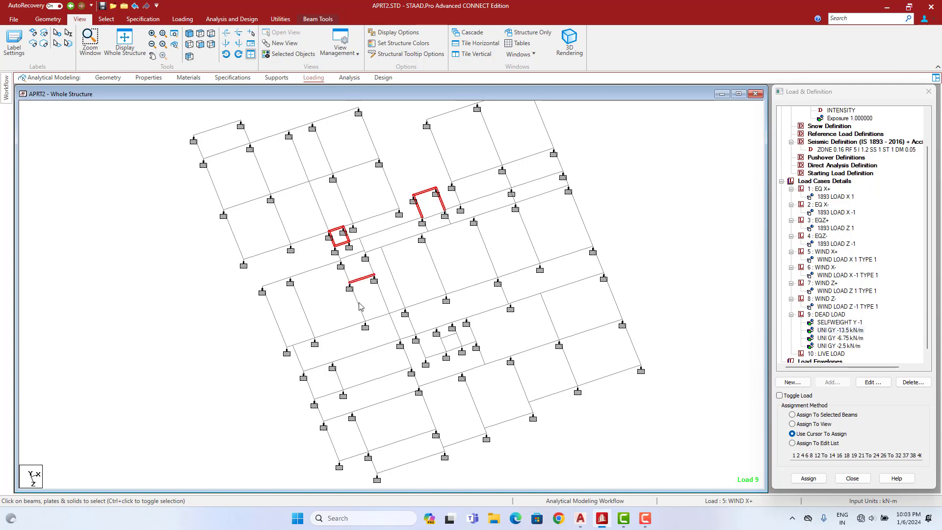
left_click(357, 303, "ctrl")
left_click(381, 318, "ctrl")
left_click(385, 302, "ctrl")
- Examine the staircase and lift locations around the middle block on the AutoCAD floor plan
scroll(385, 299, "up", 3)
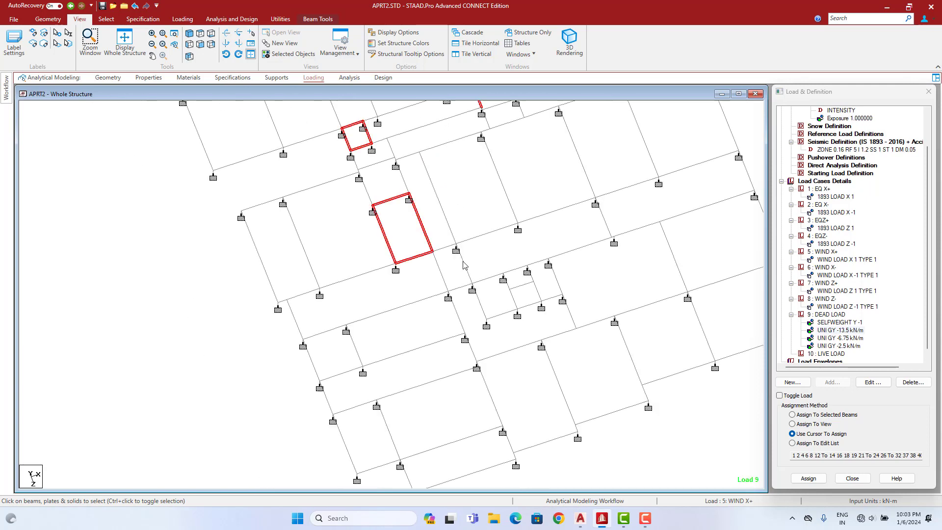
left_click(581, 518)
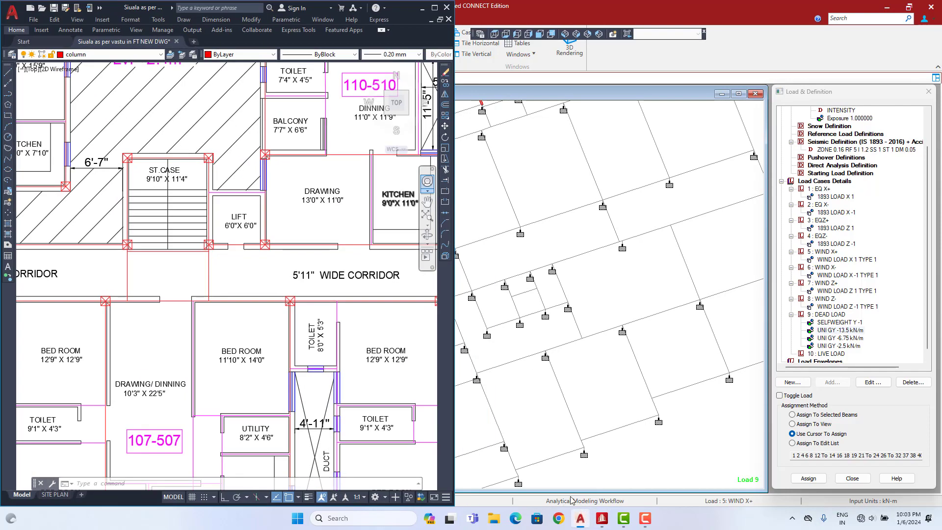
scroll(299, 324, "down", 7)
scroll(245, 319, "up", 5)
middle_click_drag(221, 339, 248, 318)
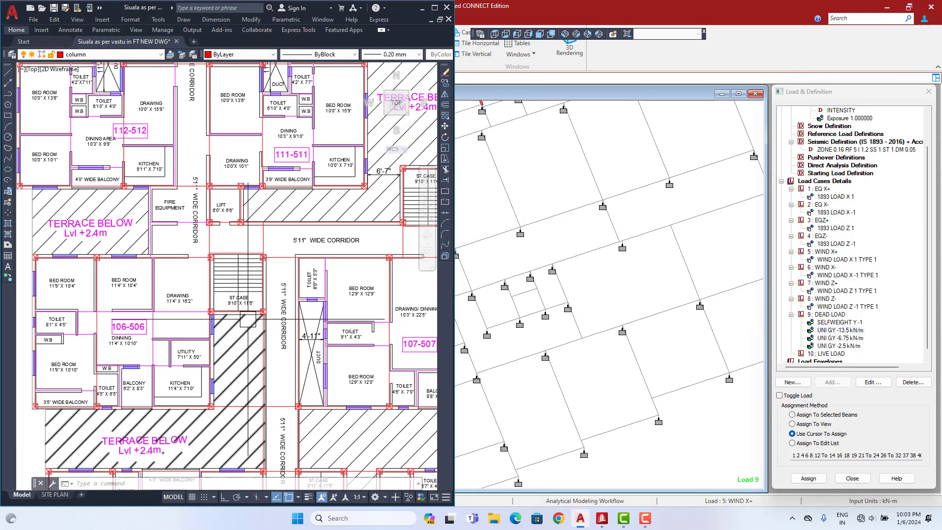
- Check the plan's staircase and lift area, then return to STAAD.Pro and select the beams around the two small bays in the lower middle block
scroll(248, 319, "down", 5)
scroll(248, 309, "up", 5)
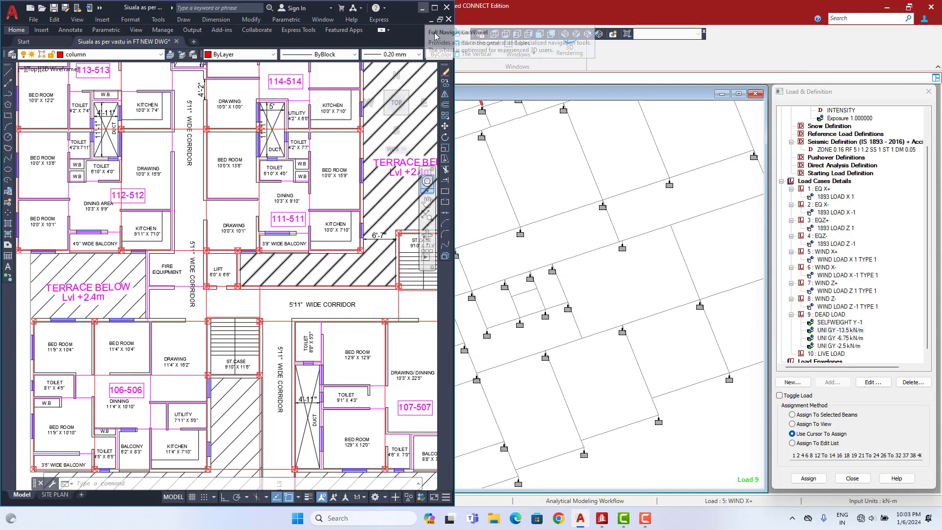
left_click(422, 8)
middle_click_drag(442, 276, 440, 330)
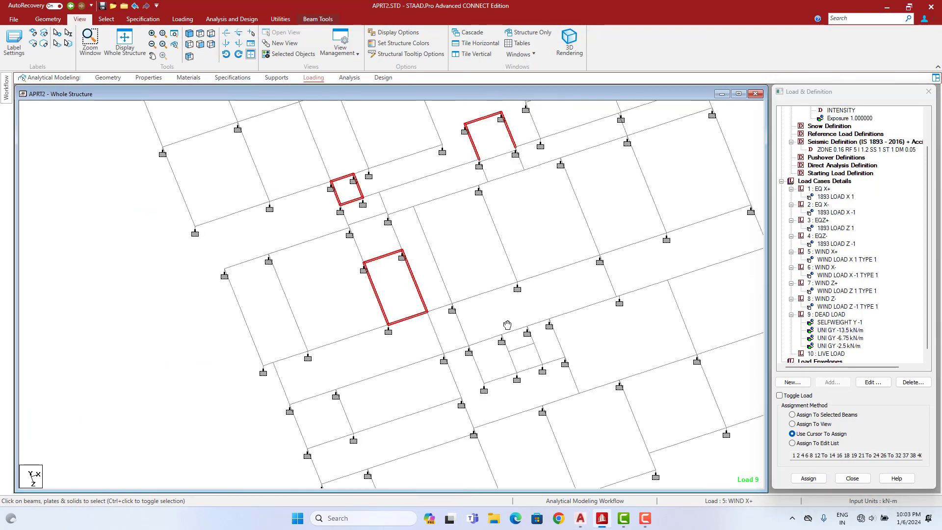
middle_click_drag(507, 325, 438, 308)
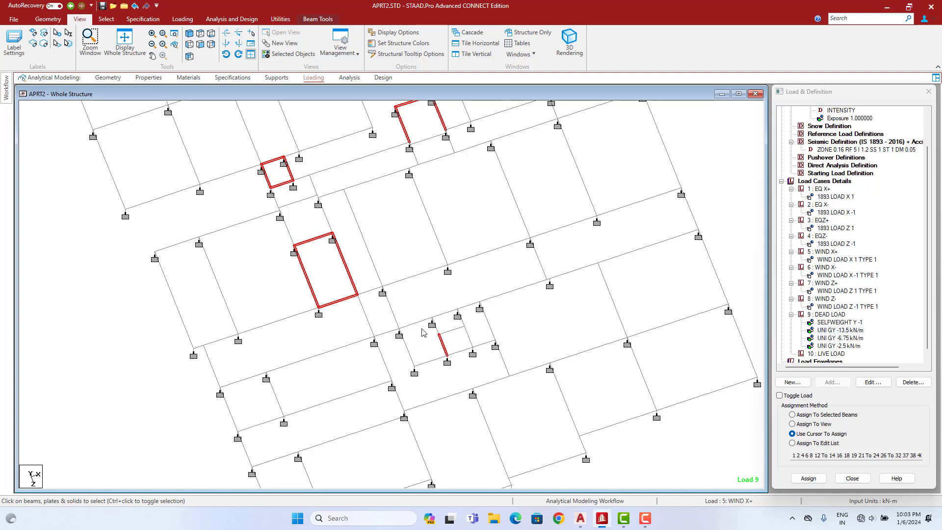
left_click(451, 331)
left_click(457, 352)
left_click(469, 336)
left_click(461, 317)
left_click(488, 322)
left_click(485, 343)
left_click(469, 305)
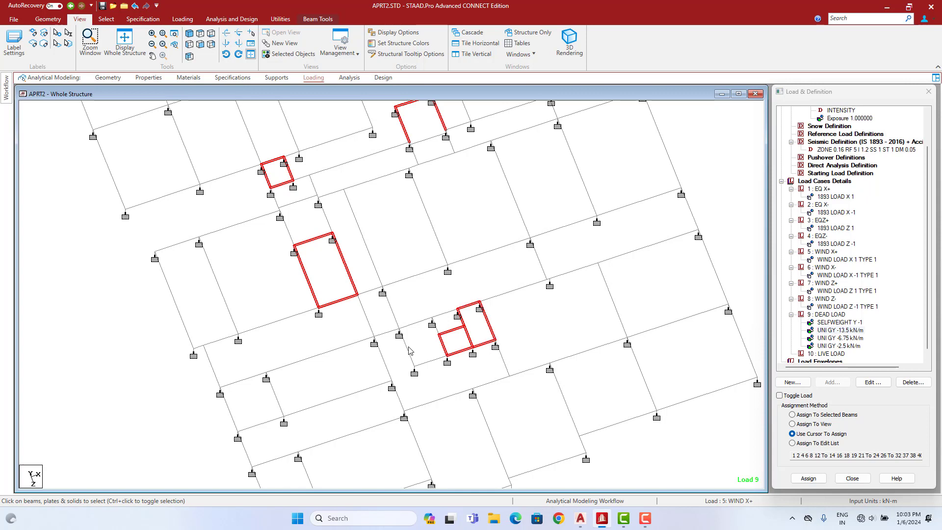
- Add the outer beams of the adjoining bay to the selection and assign the UNI GY -13.5 kN/m load to the selected beams
left_click(407, 348)
left_click(430, 362)
left_click(439, 328)
left_click(829, 416)
left_click(809, 479)
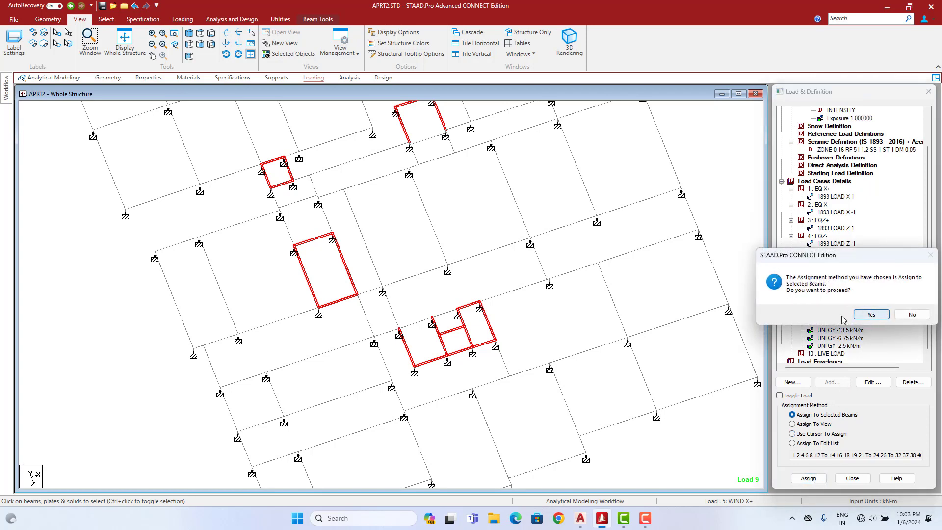
left_click(871, 314)
left_click(358, 295)
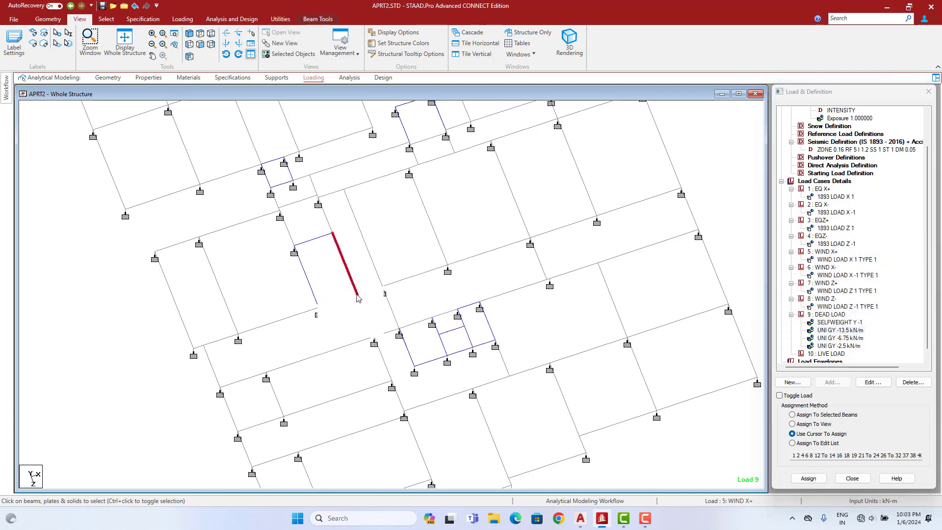
- Clear the beam selection and redisplay the whole structure in isometric view
left_click(125, 42)
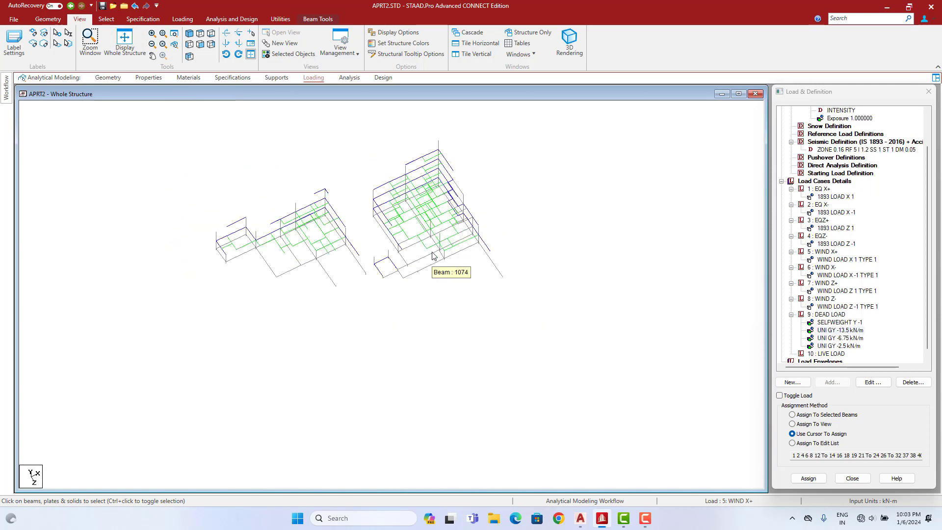
left_click(836, 306)
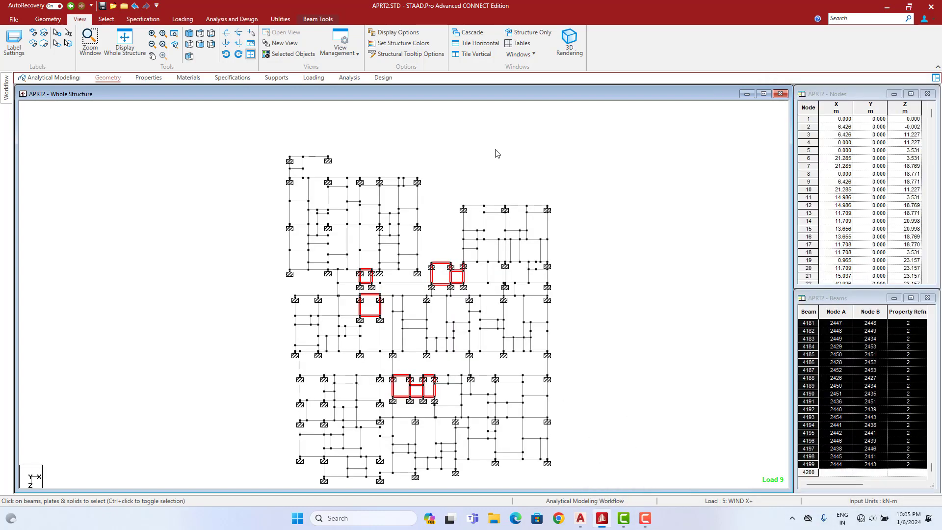
left_click(497, 153)
left_click(189, 35)
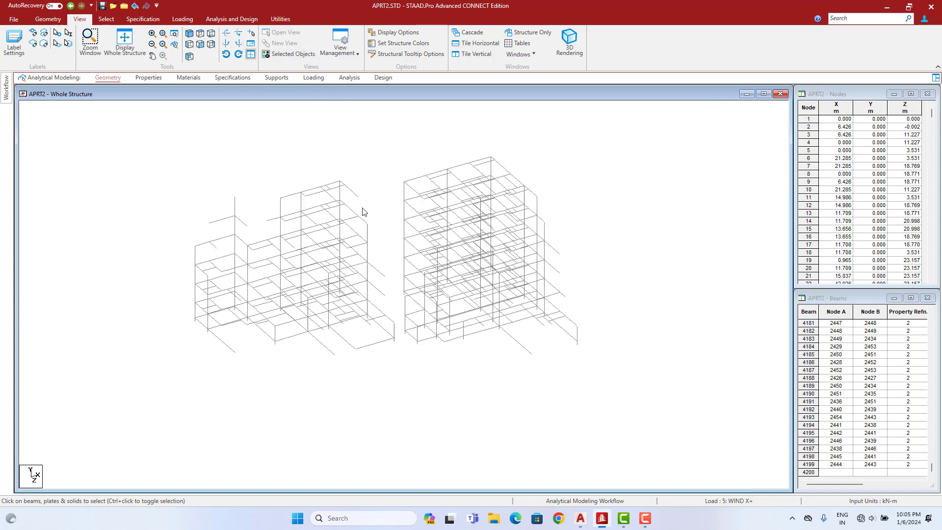
left_click(491, 165)
left_click(240, 117)
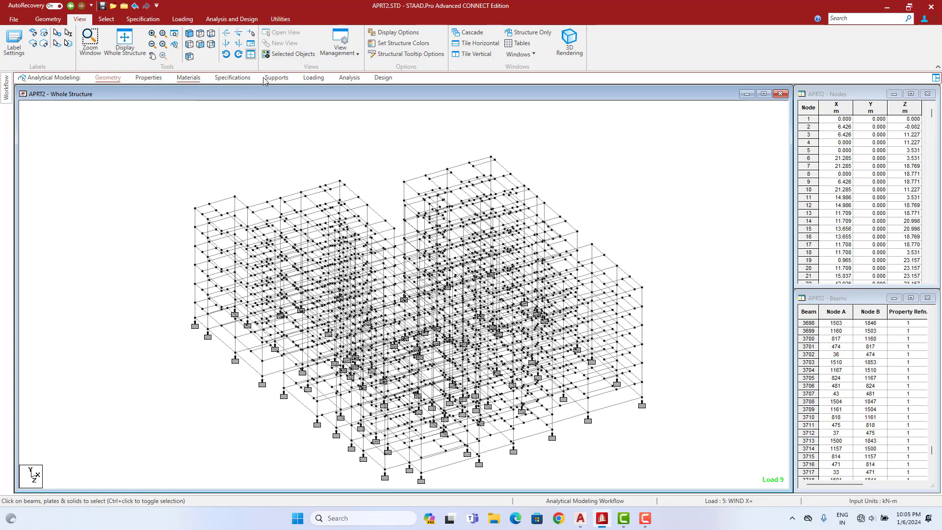
- Start a Y-range floor load in the DEAD LOAD case with a pressure of -3.625 kN/m2 in global Y
left_click(312, 78)
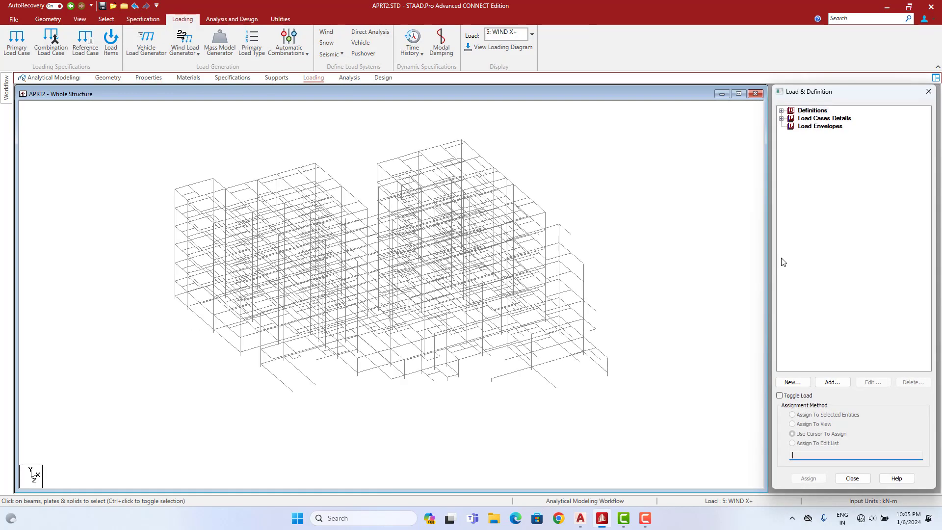
left_click(781, 118)
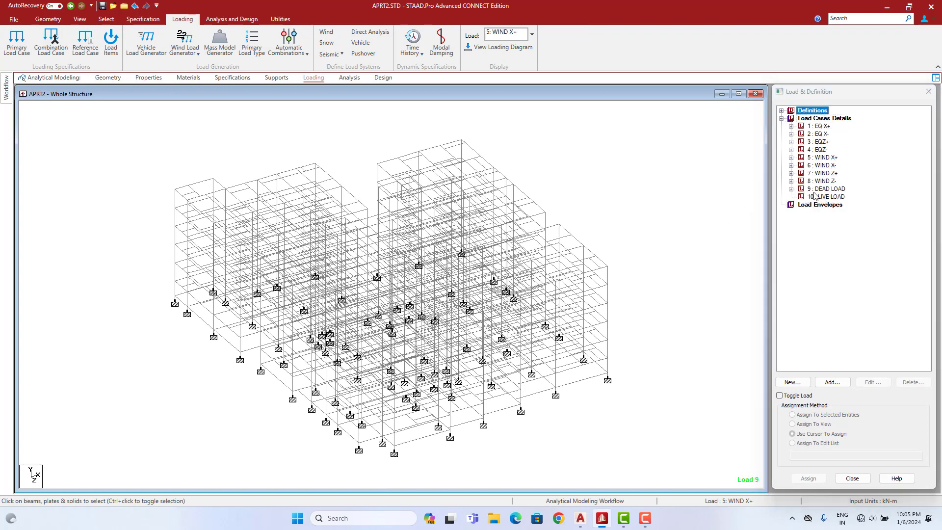
left_click(791, 190)
left_click(834, 189)
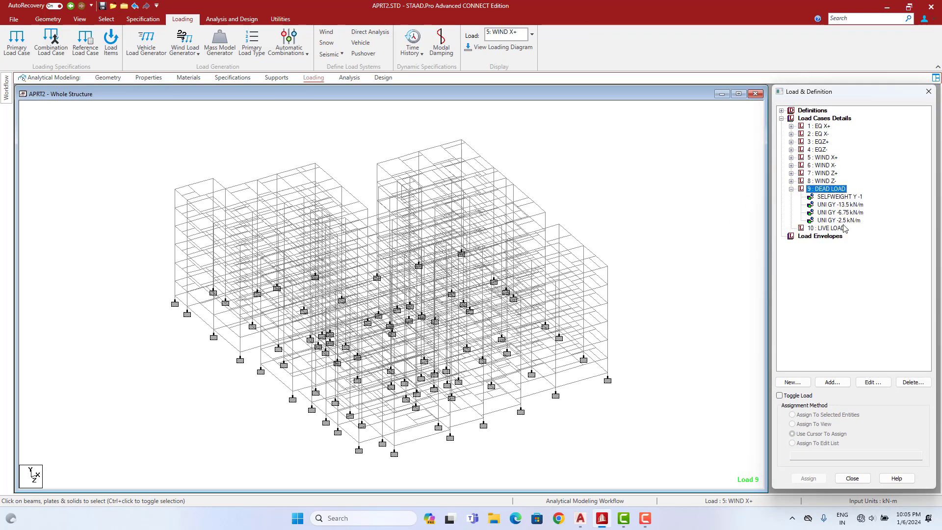
left_click(832, 382)
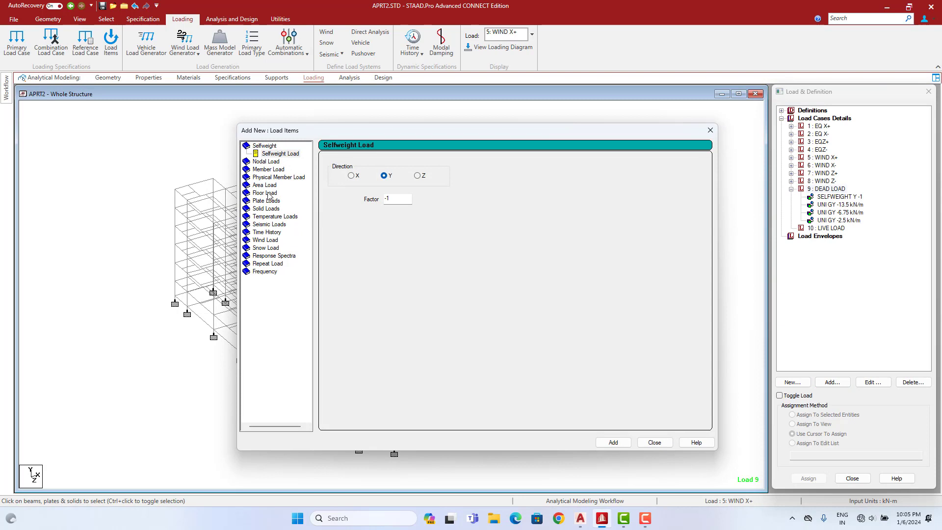
left_click(266, 194)
double_click(365, 208)
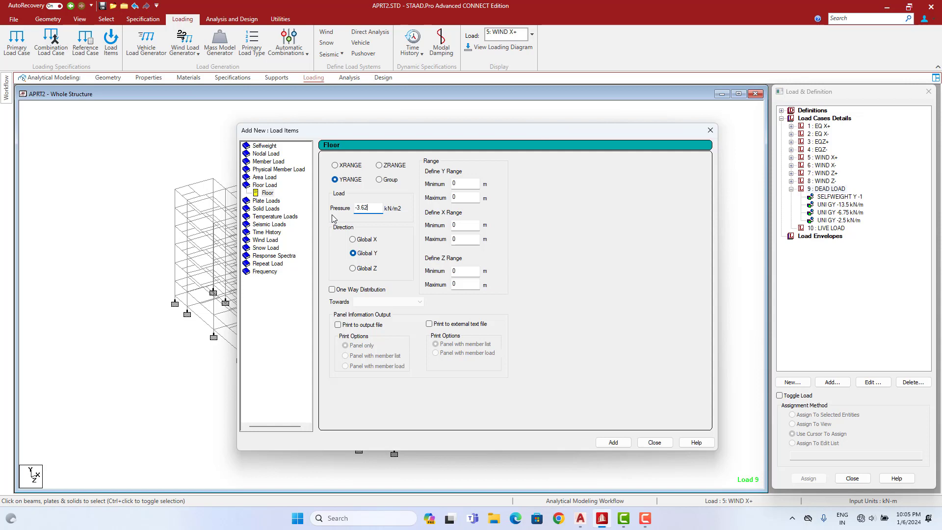
- Show the structure in elevation with the node cursor active and read the coordinates of a lowest-beam-level node and a topmost node
left_click_drag(384, 134, 623, 134)
left_click(79, 18)
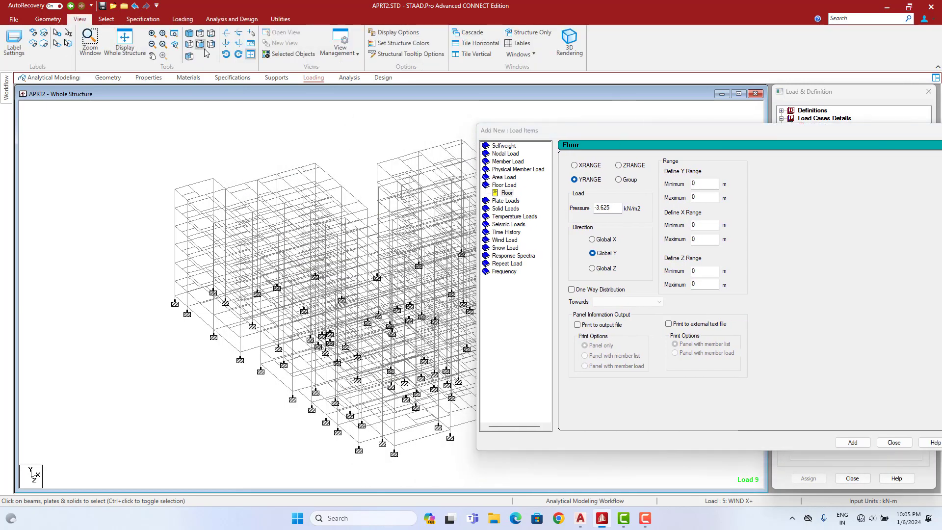
left_click(200, 44)
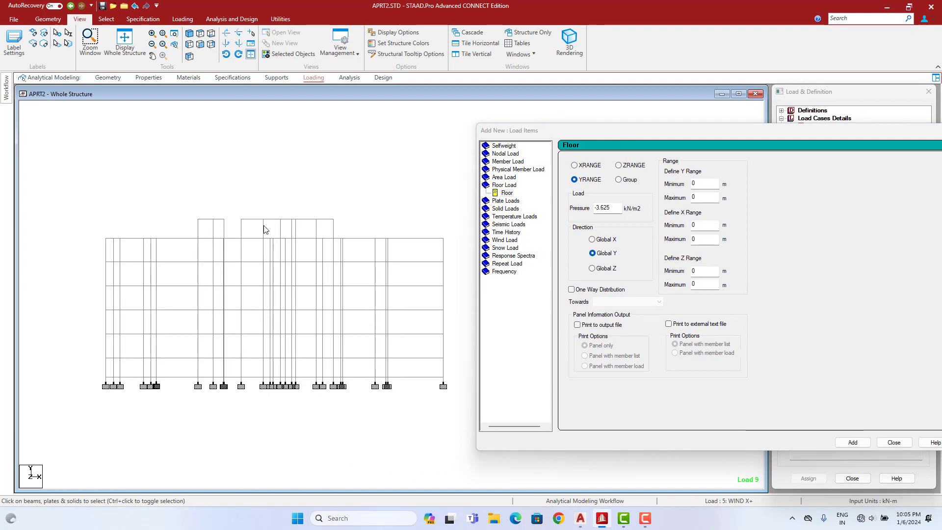
right_click(253, 160)
mouse_move(287, 225)
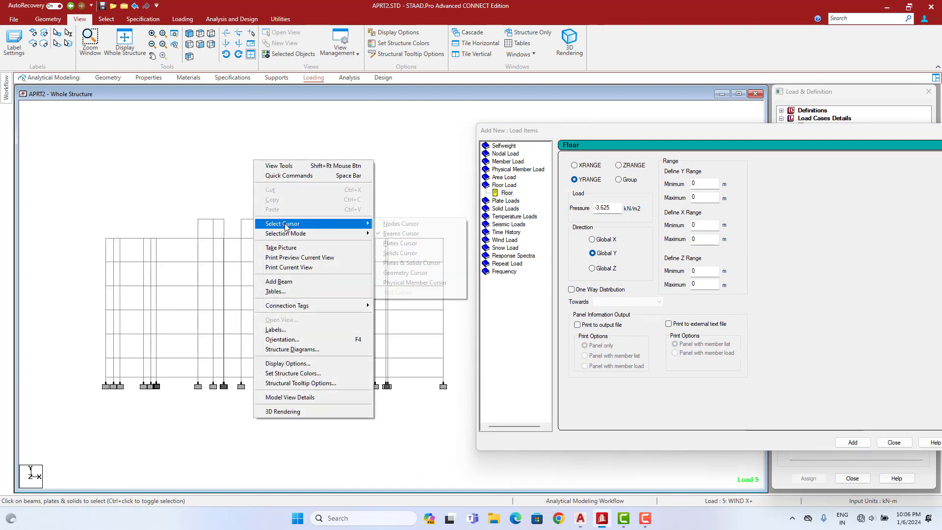
left_click(401, 223)
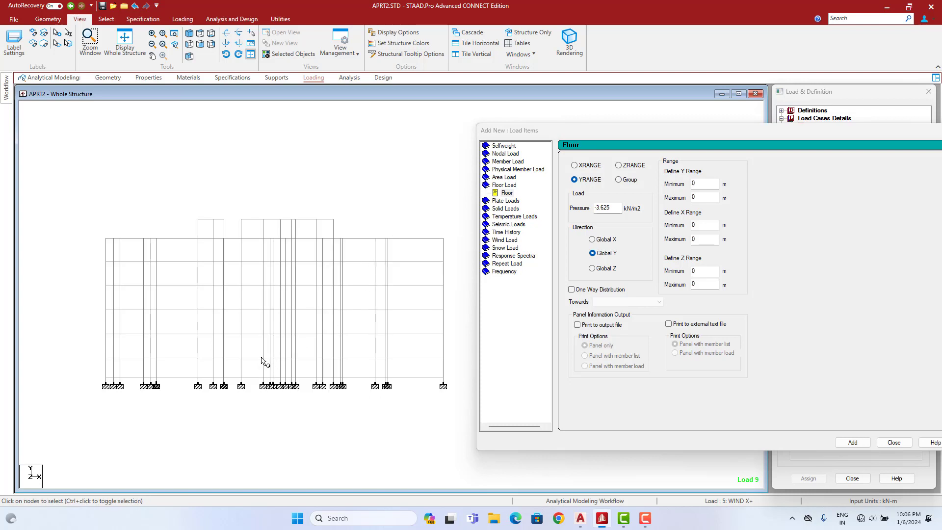
double_click(261, 358)
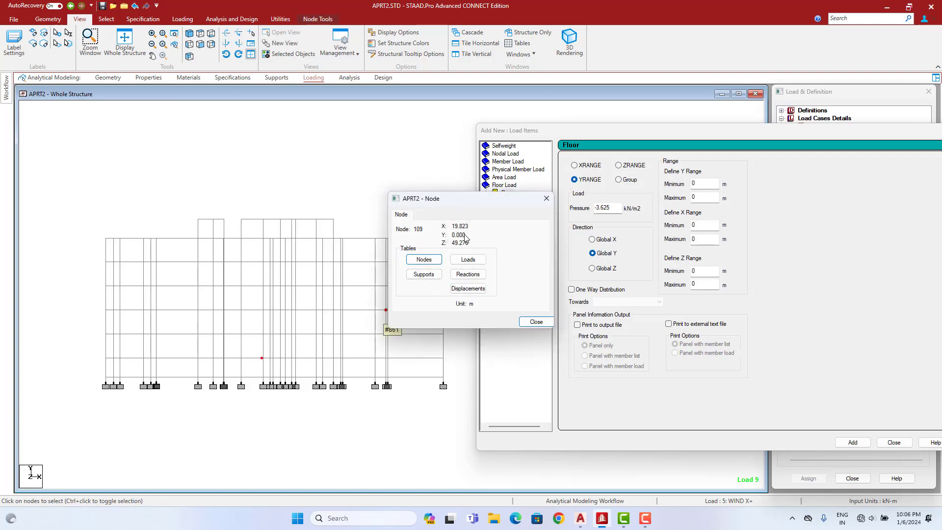
double_click(297, 220)
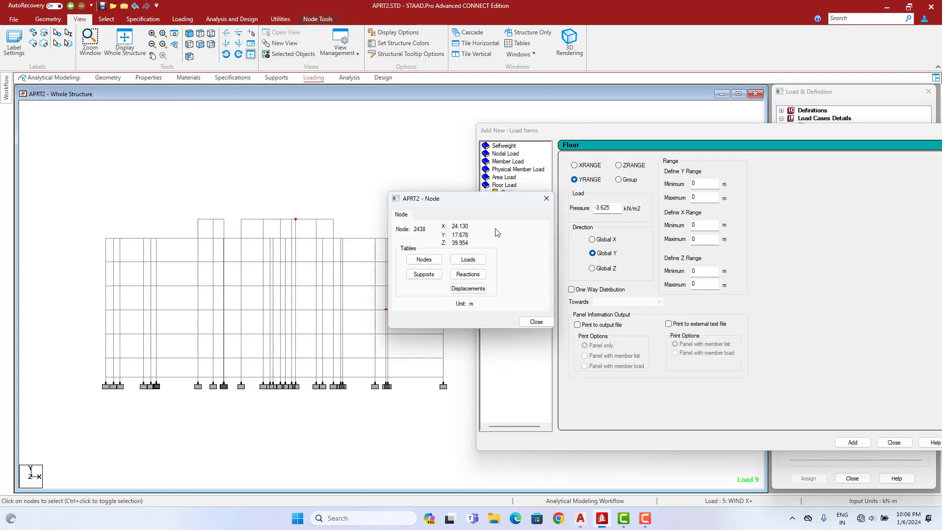
left_click_drag(519, 201, 399, 122)
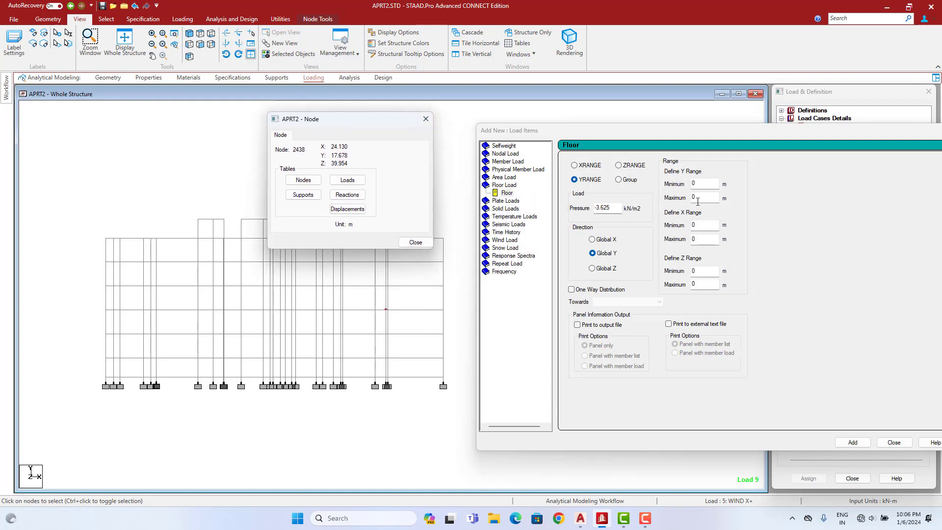
- Set the floor load's maximum Y to 17.678 m, add it to the DEAD LOAD case, and display it on the structure
left_click(673, 205)
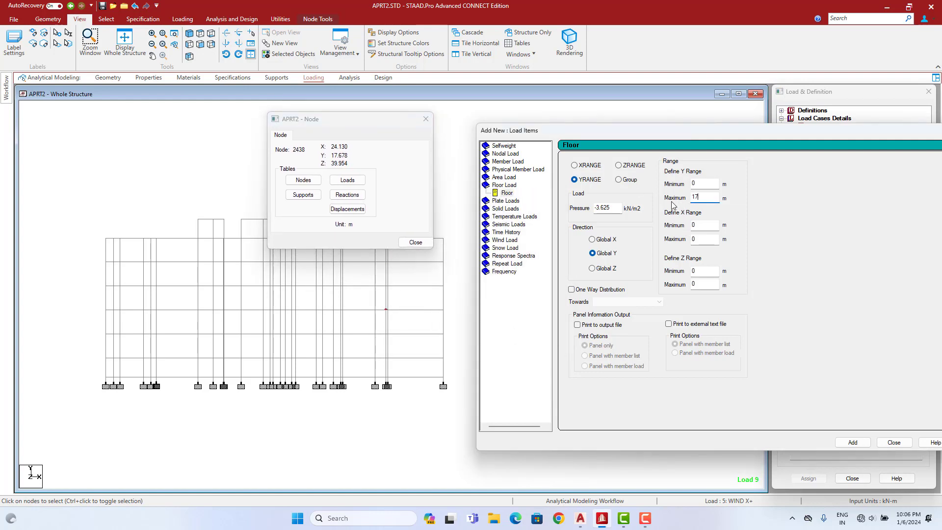
type("17.678")
left_click(425, 119)
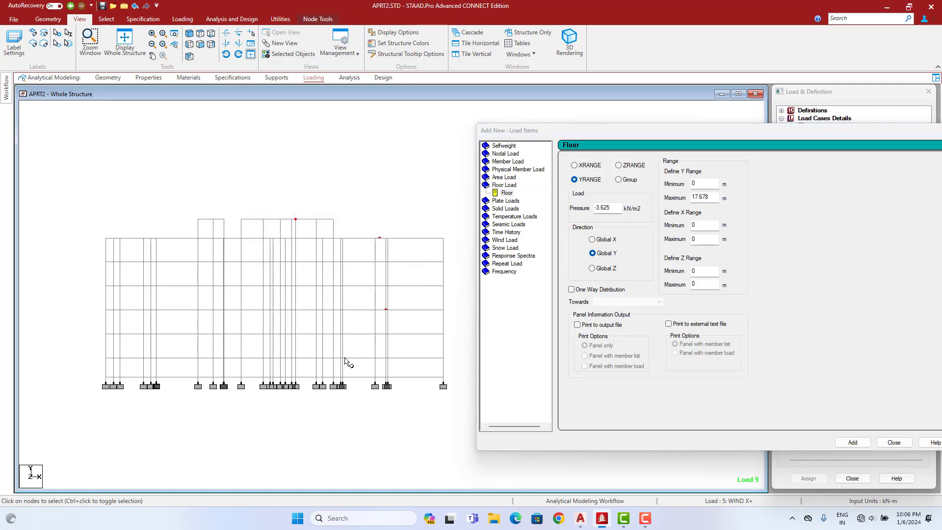
left_click(853, 443)
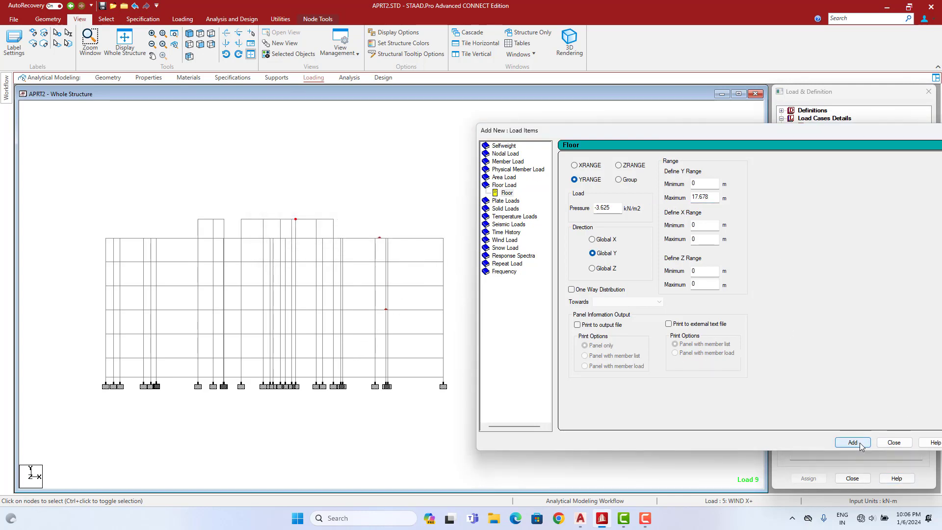
left_click(893, 442)
left_click(852, 229)
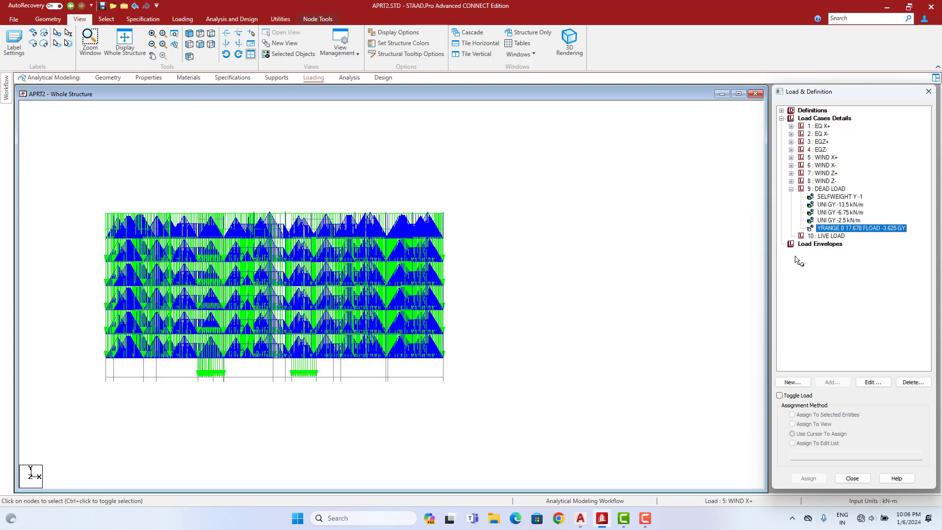
- Start a Y-range floor load in the LIVE LOAD case with a pressure of -2 kN/m2 in global Y
left_click(827, 237)
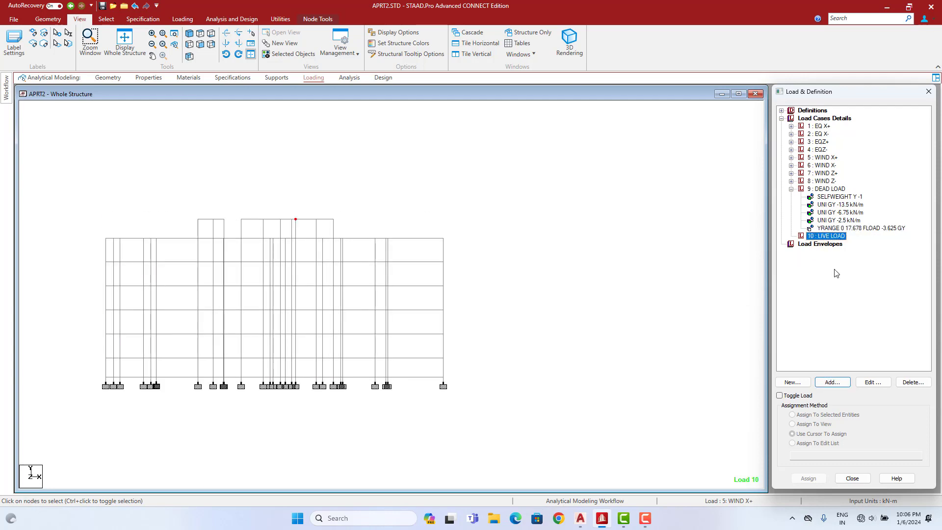
left_click(833, 382)
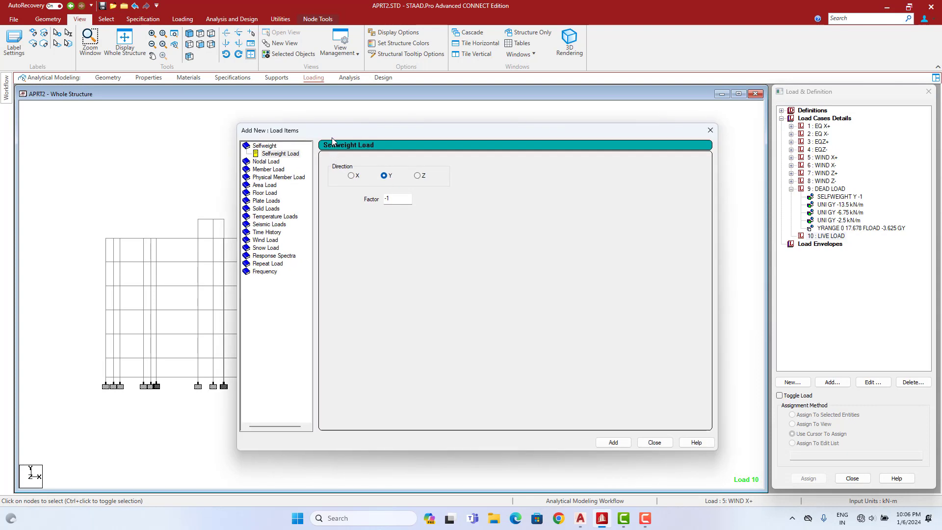
left_click_drag(333, 127, 478, 139)
left_click(400, 201)
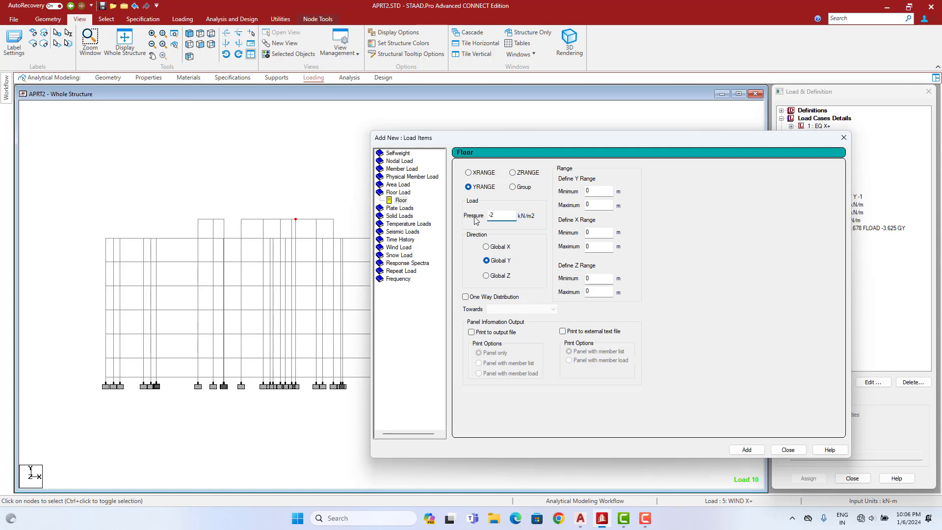
- Read the lowest-beam-level and main roof node elevations, set the live floor load's maximum Y to 15.24 m, and add it
double_click(241, 358)
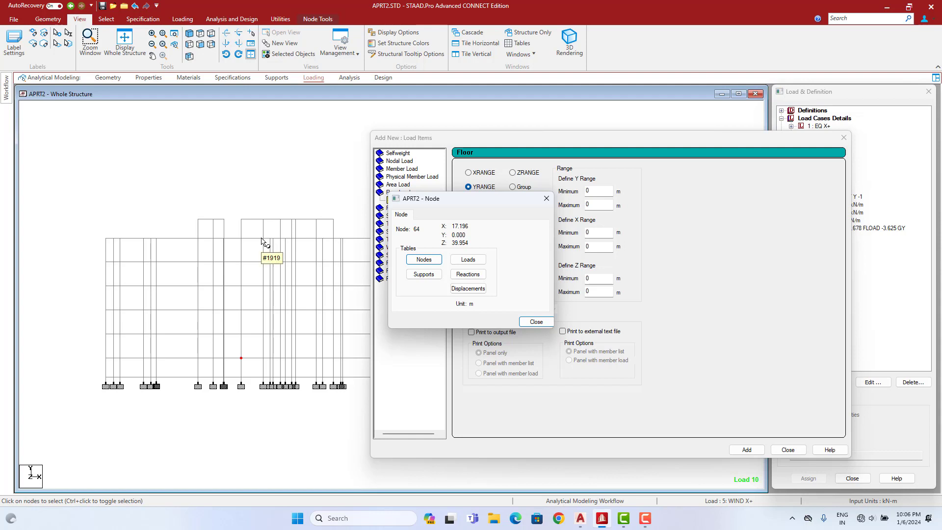
double_click(262, 239)
left_click_drag(481, 203, 180, 91)
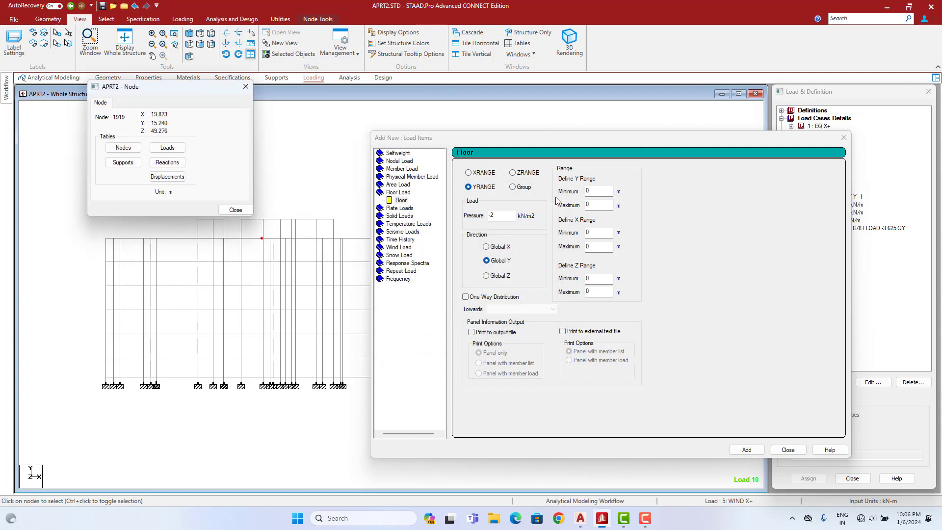
double_click(594, 204)
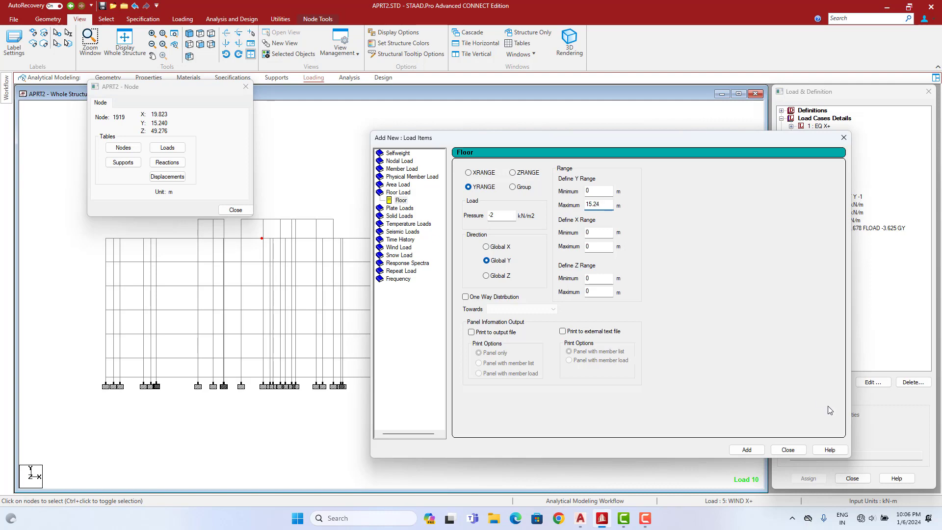
type("15.24")
left_click(753, 452)
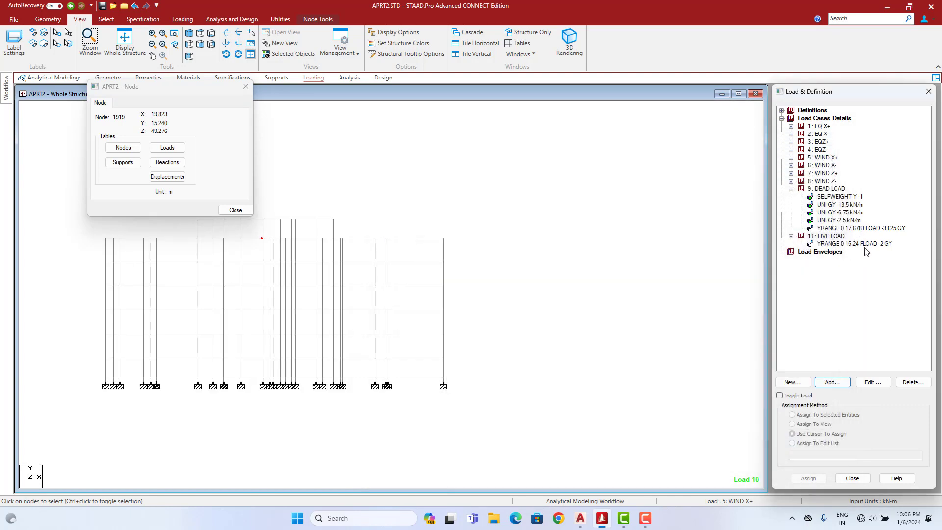
- Close the node information and display the LIVE LOAD case's floor load on the structure
left_click(283, 160)
key("Escape")
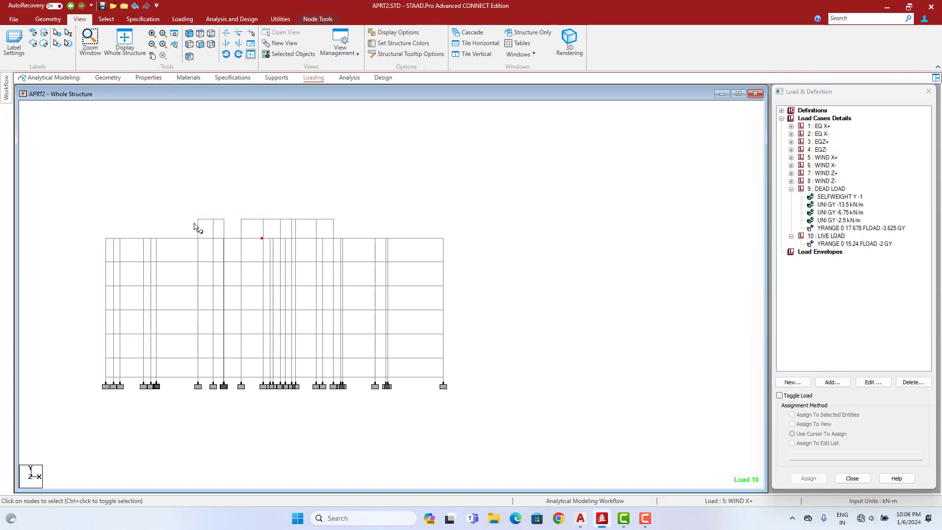
left_click(844, 245)
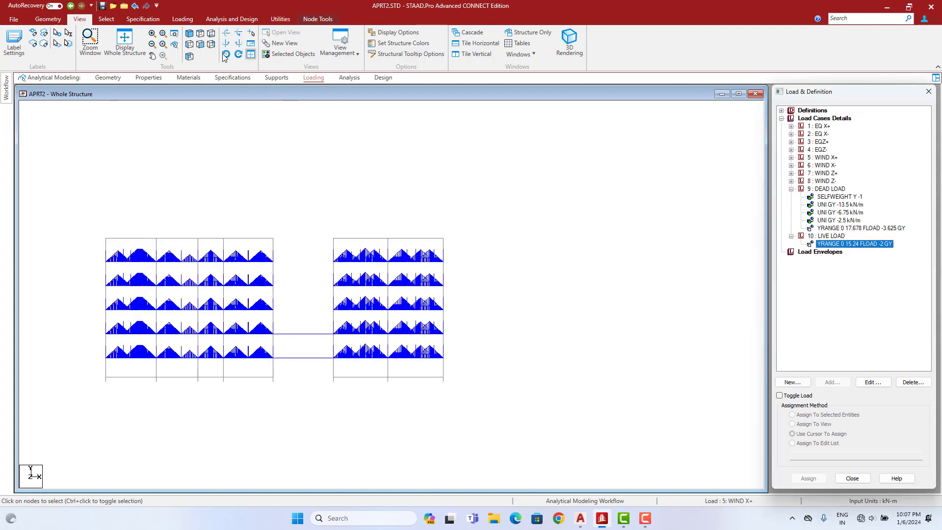
- Display the whole structure with its live floor load in isometric view
left_click(190, 34)
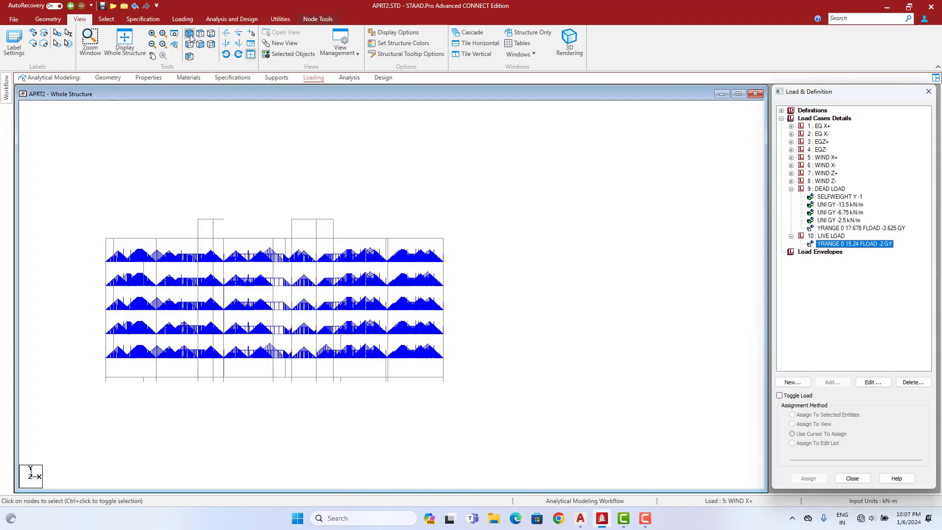
left_click(291, 223)
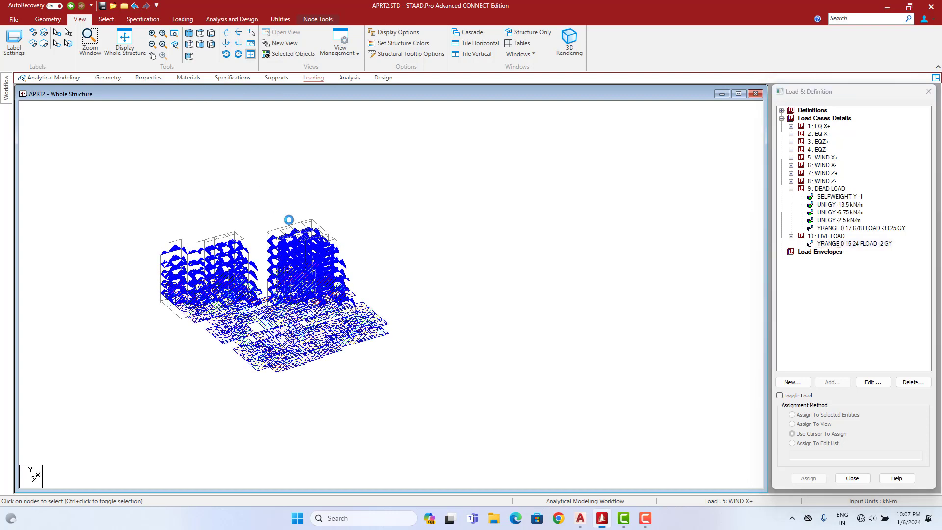
scroll(270, 252, "up", 2)
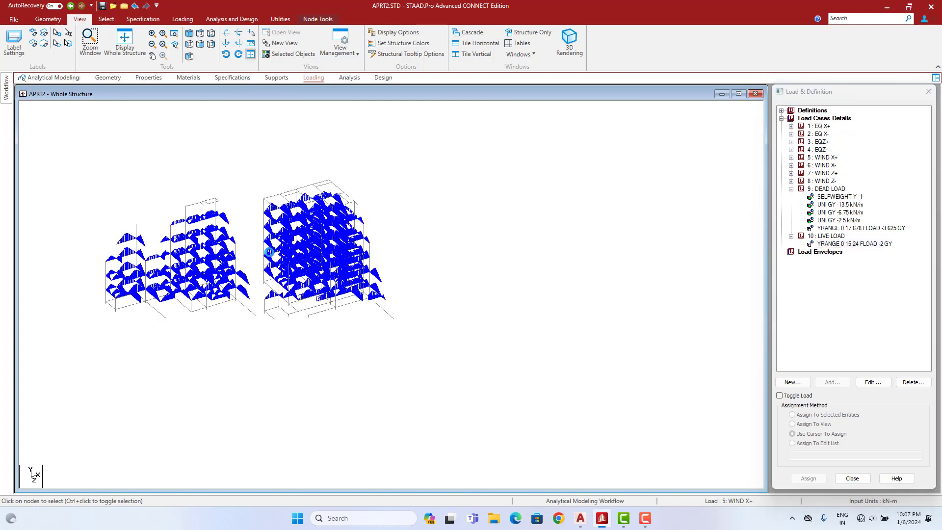
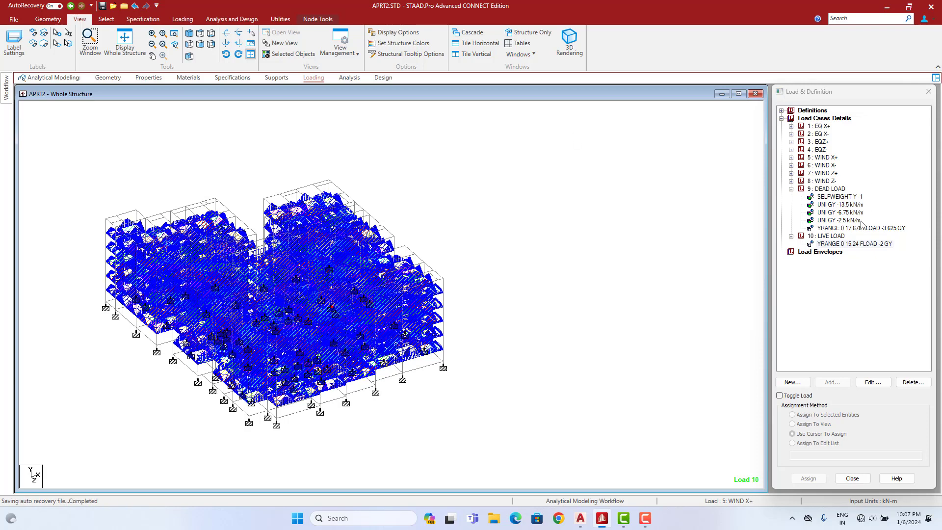
- Save the model, open its command file in the STAAD editor, and maximize the editor window
left_click(277, 19)
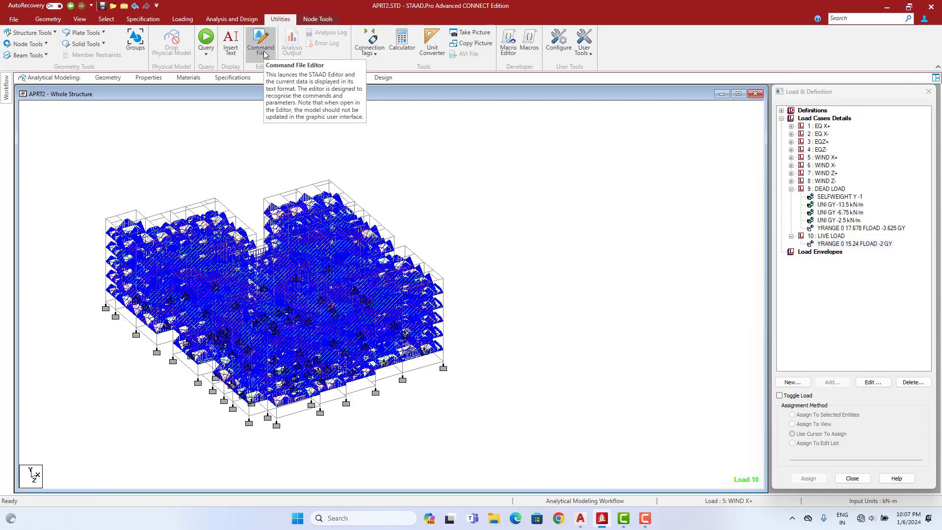
left_click(263, 52)
left_click(412, 311)
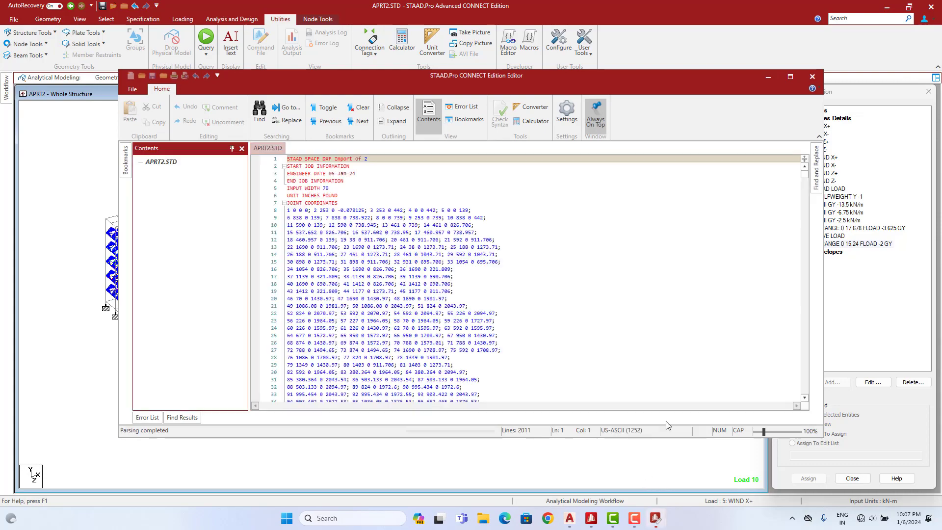
left_click(794, 80)
- Find the DEFINE IS1893 2016 ACCIDENTAL LOAD line in the command file and bookmark it
scroll(637, 294, "down", 20)
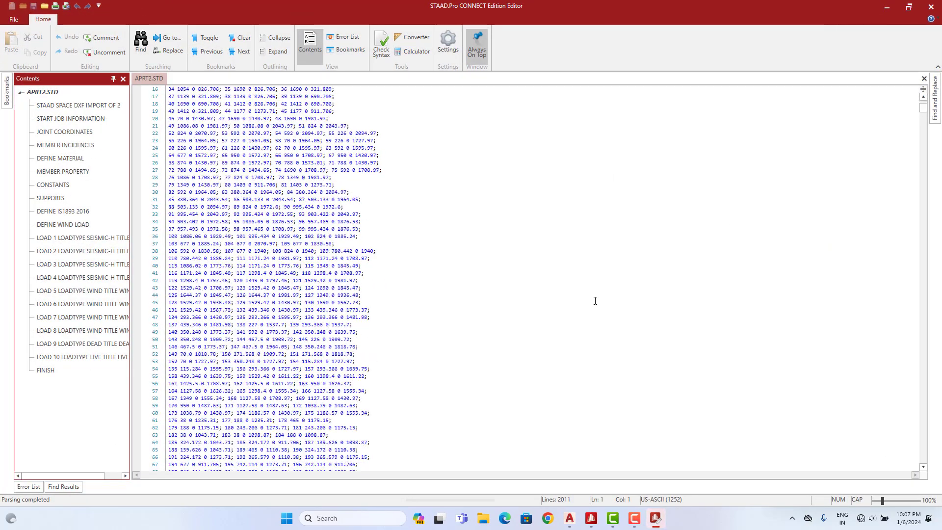
scroll(558, 340, "down", 20)
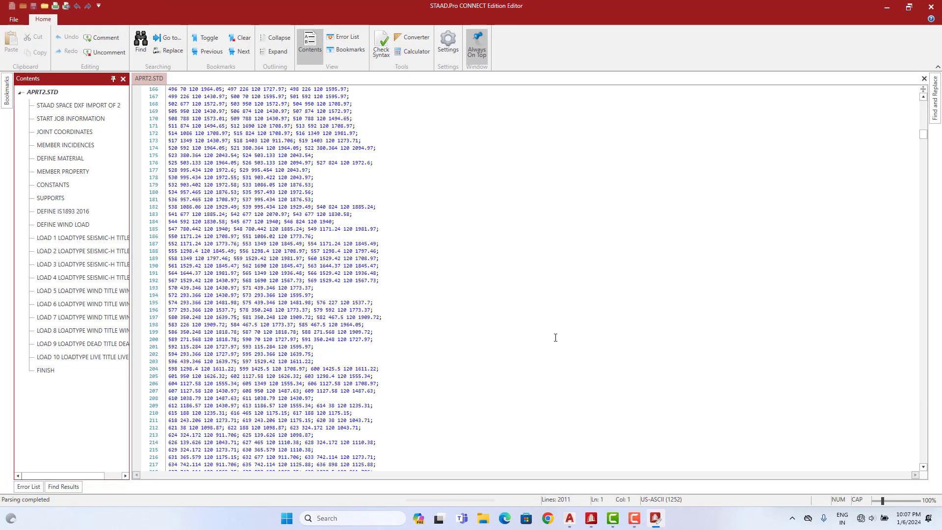
scroll(557, 333, "down", 20)
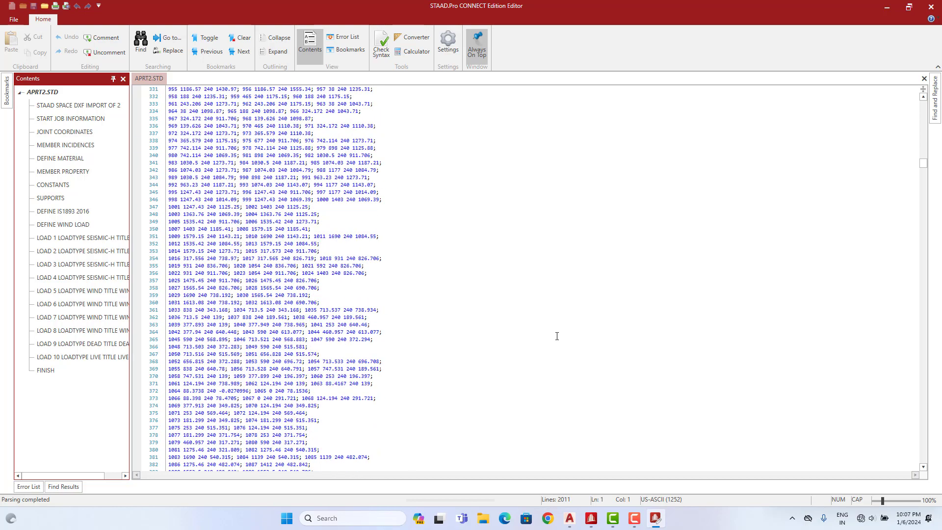
scroll(555, 347, "down", 20)
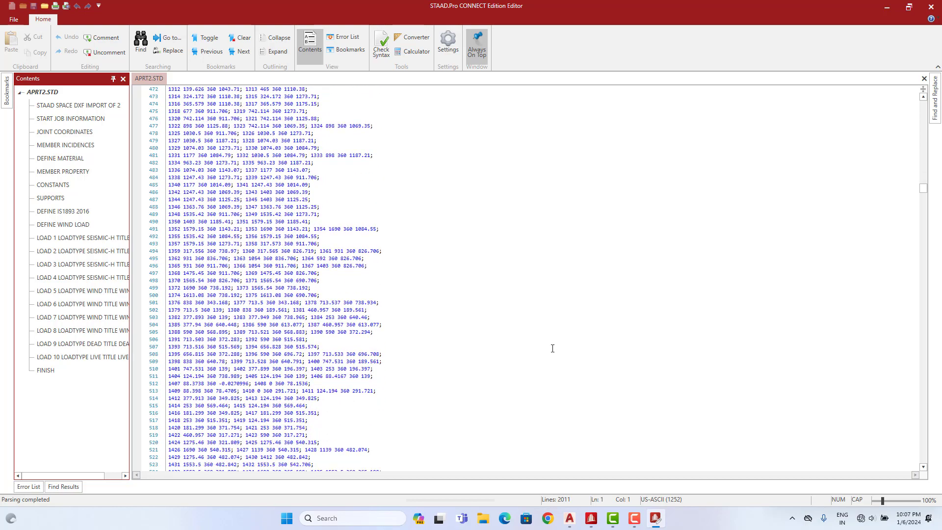
left_click(70, 213)
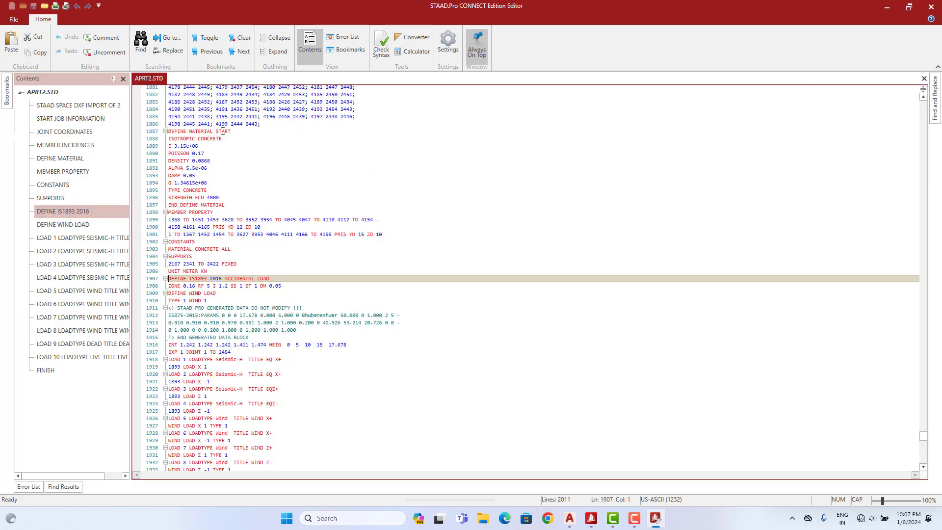
left_click(210, 40)
left_click(216, 52)
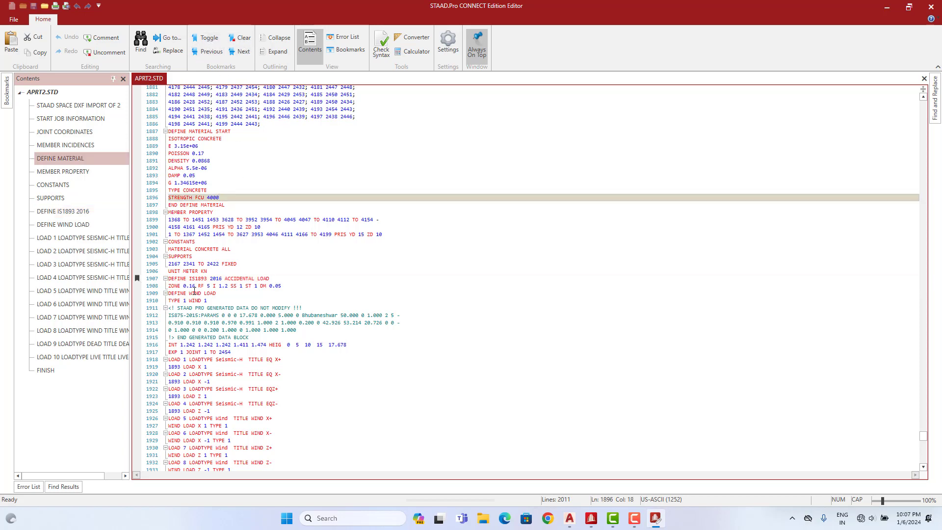
- Insert a blank line after the ZONE parameters line, just above DEFINE WIND LOAD
scroll(195, 289, "up", 8, "ctrl")
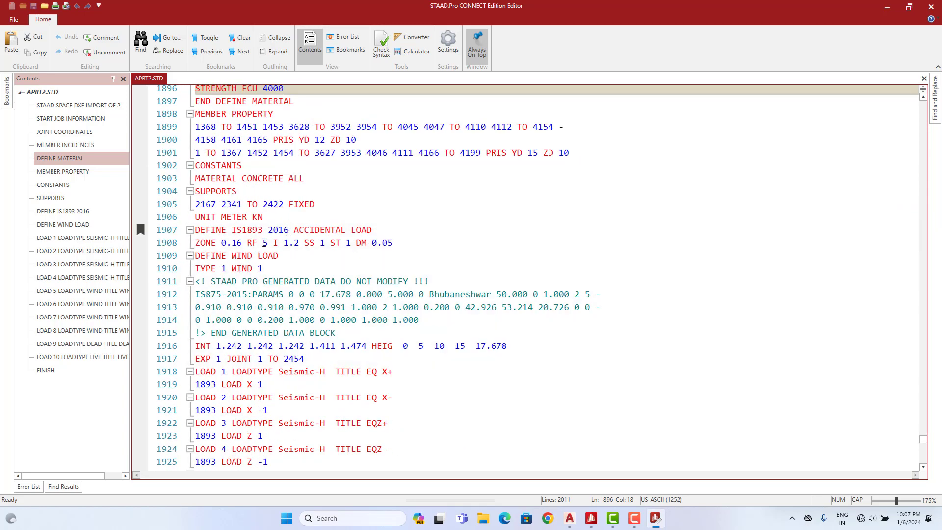
left_click(399, 246)
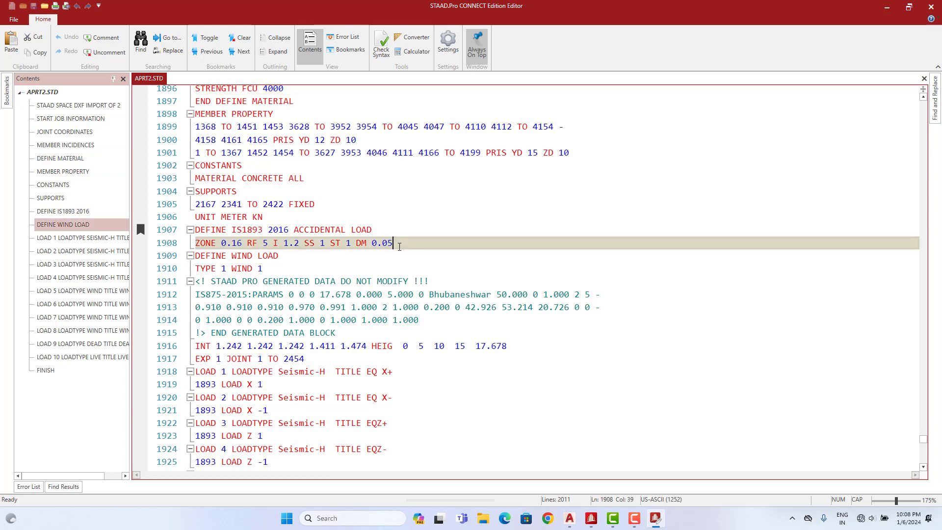
key("Return")
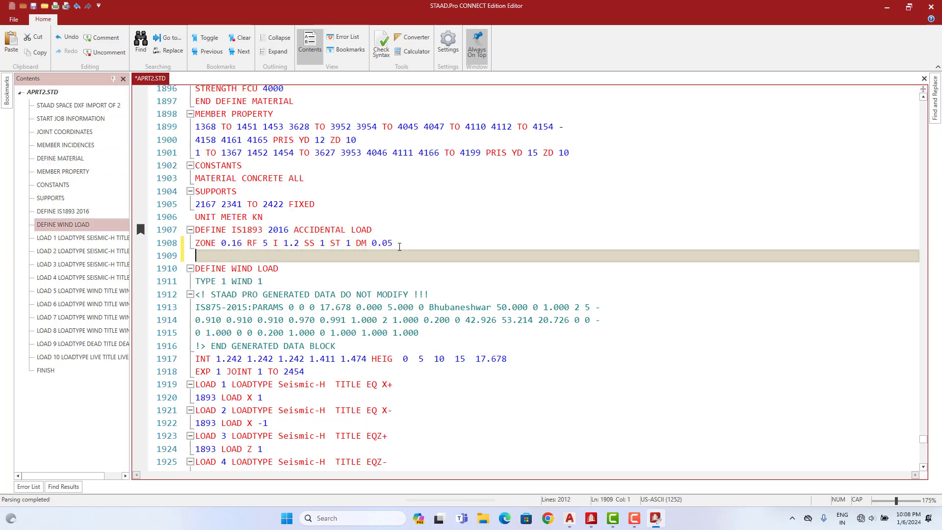
key("Down")
key("Down")
key("Down")
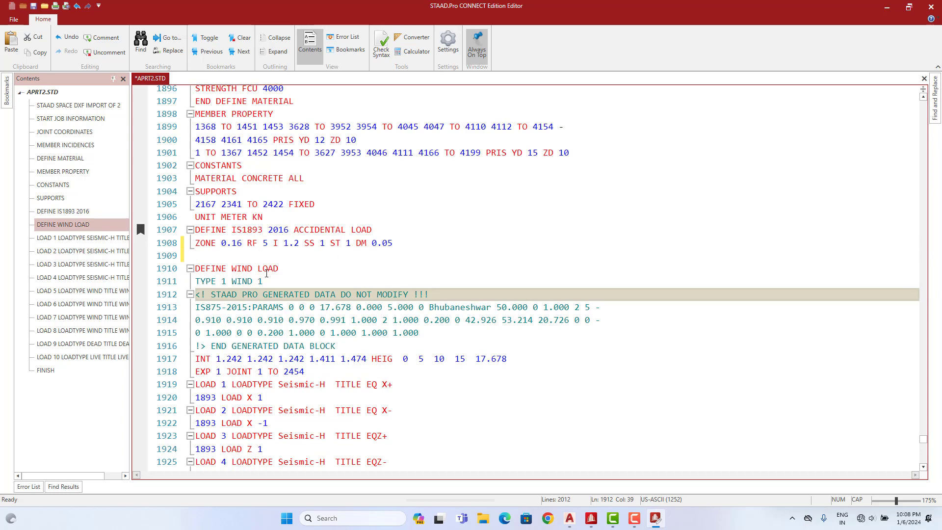
- Copy the LOAD 9 dead load entries, from SELFWEIGHT through the YRANGE floor load, into the blank line below the ZONE parameters
scroll(267, 274, "down", 11)
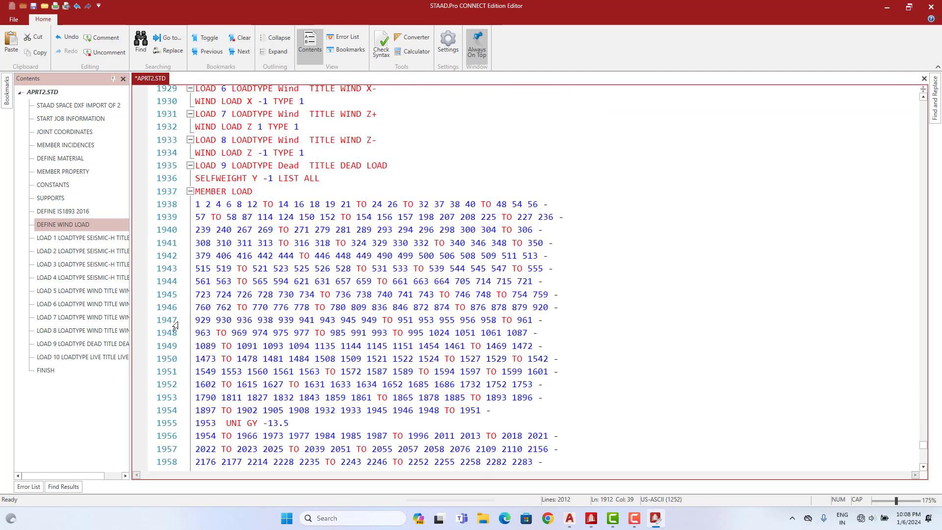
scroll(231, 249, "down", 4)
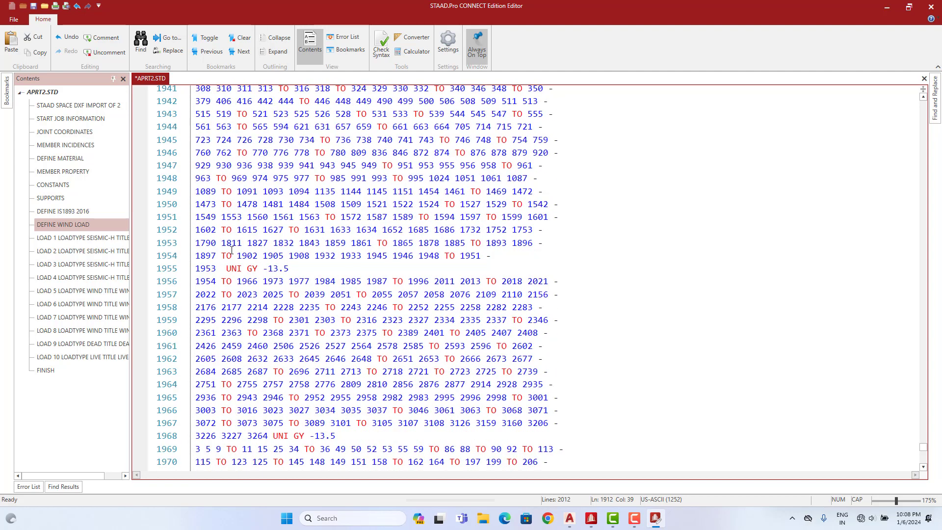
scroll(239, 254, "up", 4)
left_click(304, 167)
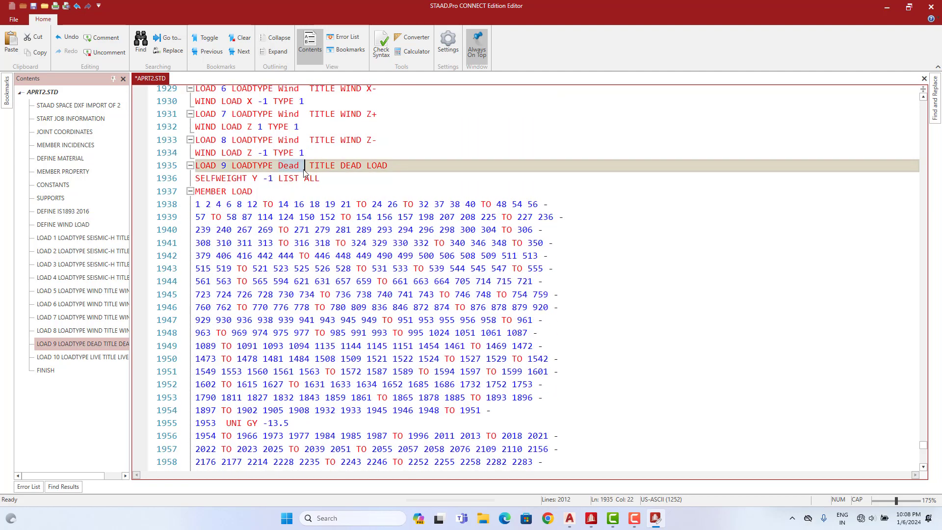
left_click(288, 166)
left_click_drag(197, 178, 373, 398)
scroll(330, 373, "up", 20)
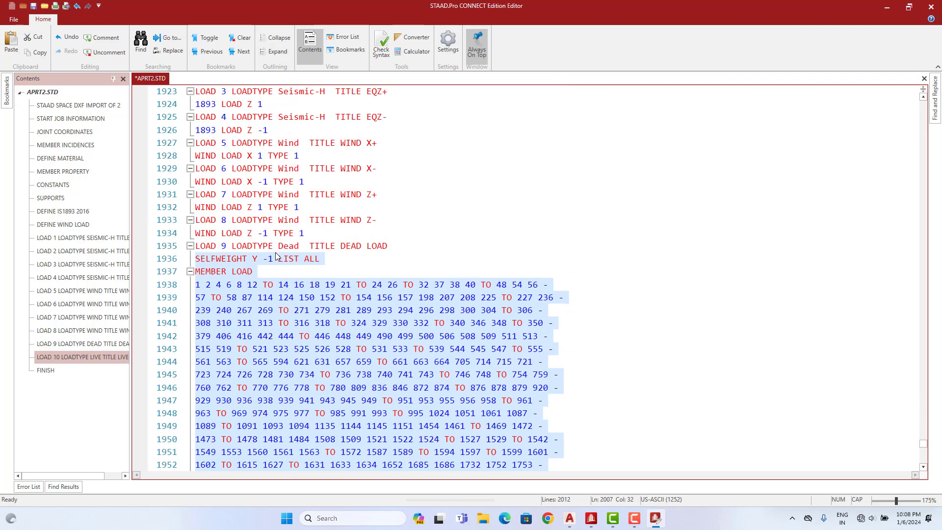
scroll(276, 256, "down", 5)
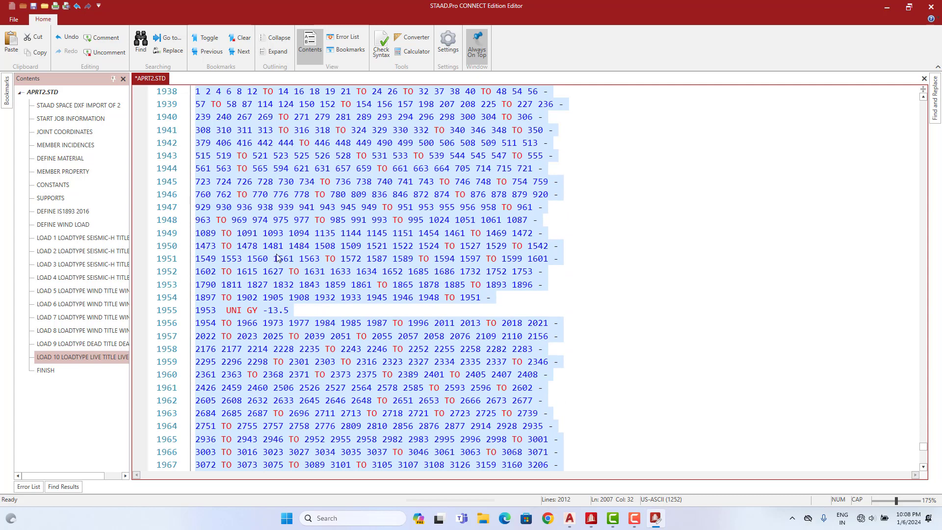
left_click(312, 258)
scroll(295, 246, "up", 13)
left_click(208, 220)
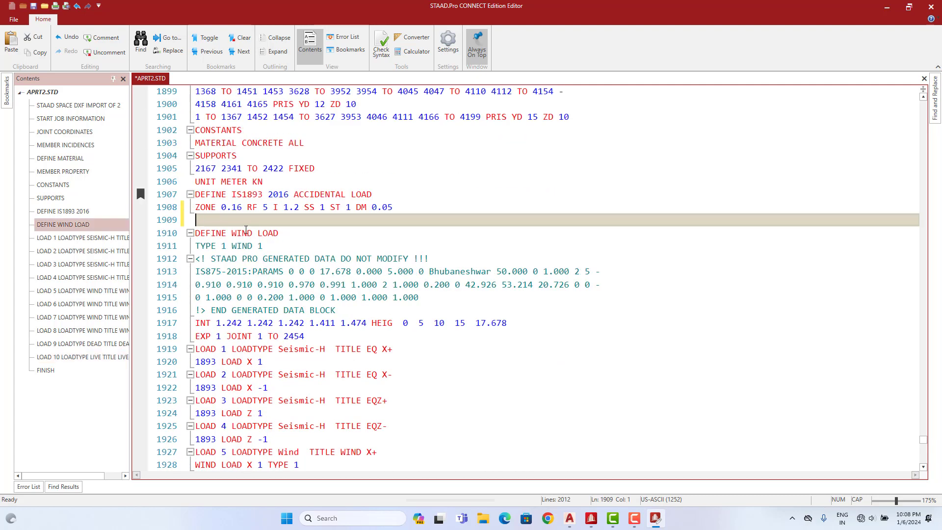
key("ctrl+v")
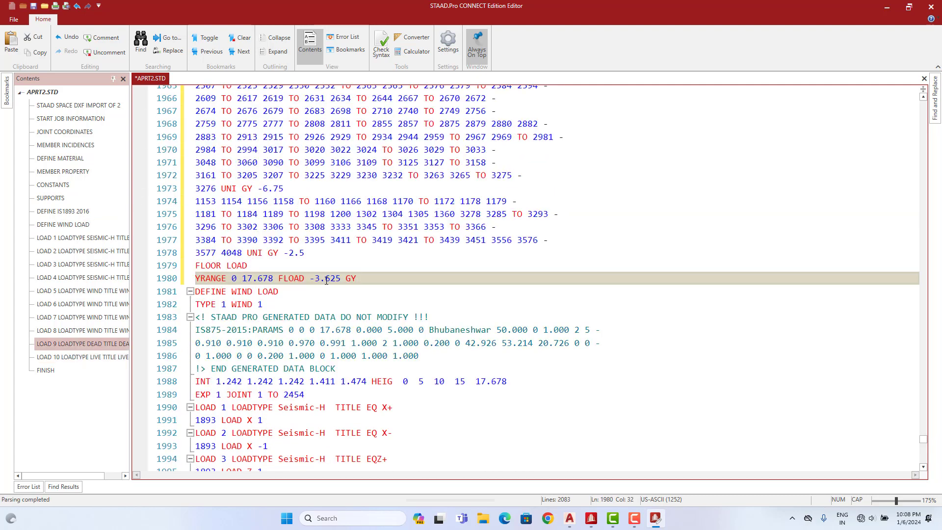
- Bookmark the YRANGE floor load line that ends the pasted block above DEFINE WIND LOAD
scroll(294, 255, "up", 4)
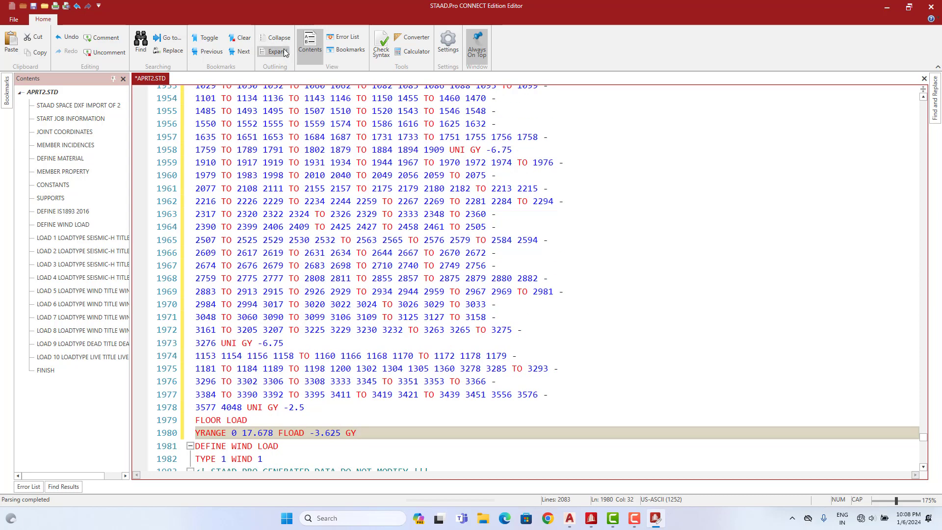
left_click(205, 40)
scroll(285, 299, "down", 10, "ctrl")
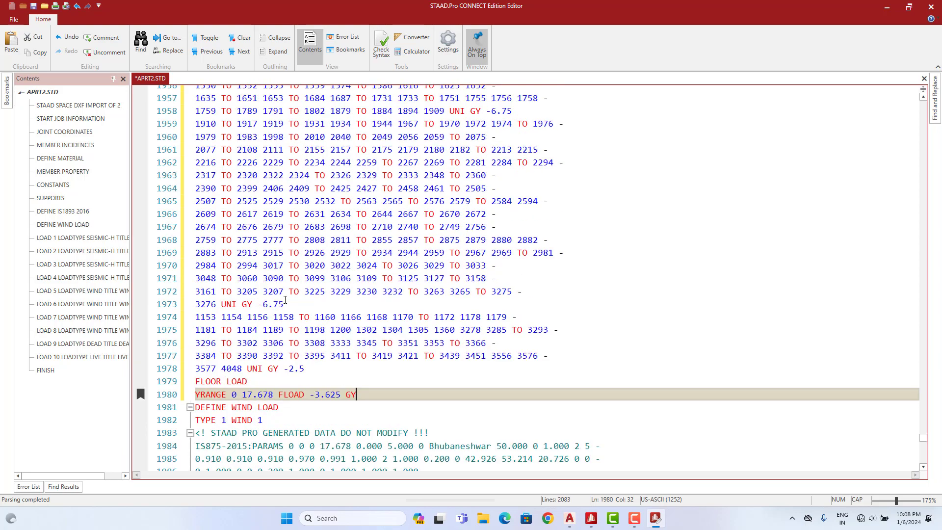
scroll(285, 300, "up", 20)
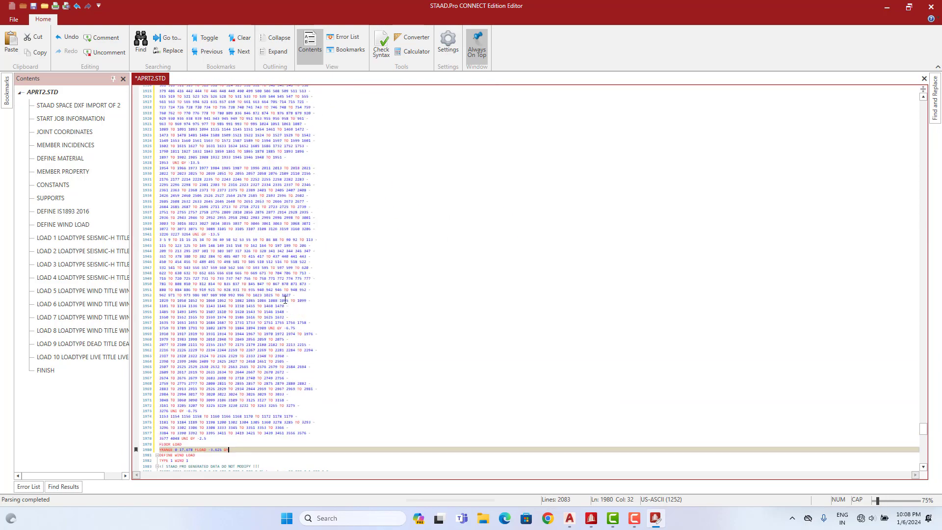
scroll(234, 260, "down", 5)
scroll(206, 356, "down", 4)
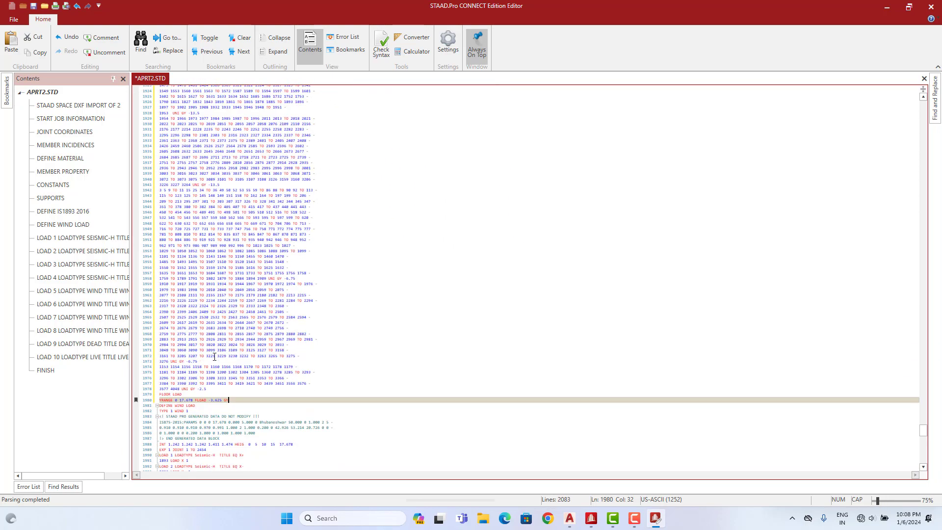
scroll(212, 365, "up", 10, "ctrl")
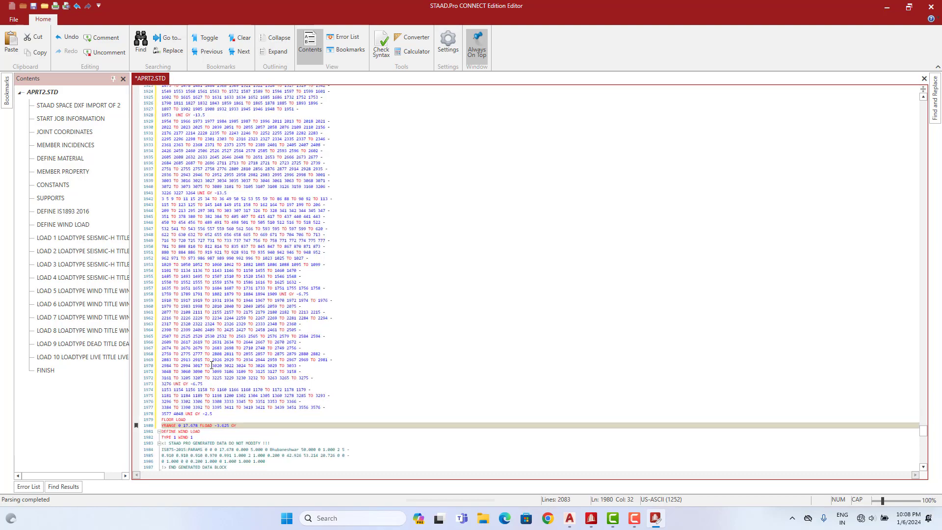
left_click(264, 336)
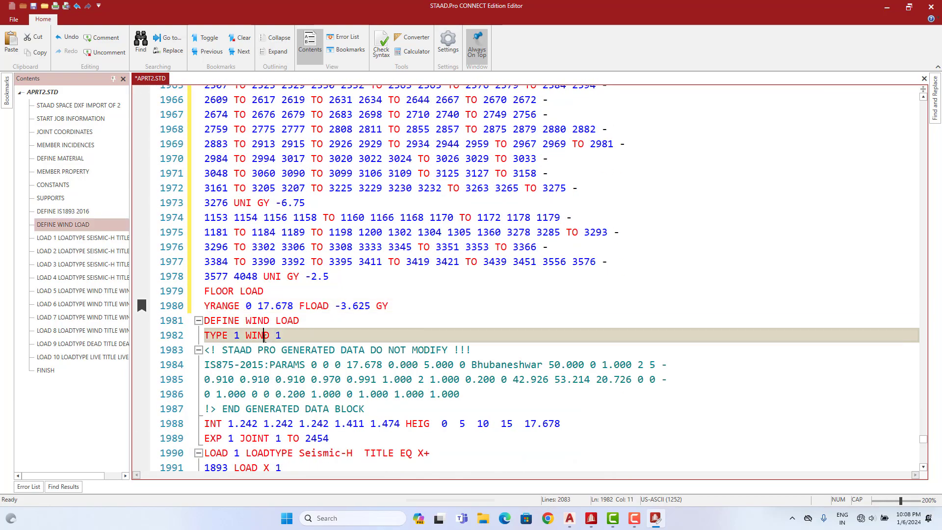
- Change the pasted FLOOR LOAD heading to FLOOR WEIGHT and its entry to YRANGE 0 17.678 FLOAD 3.625, without GY
left_click(386, 306)
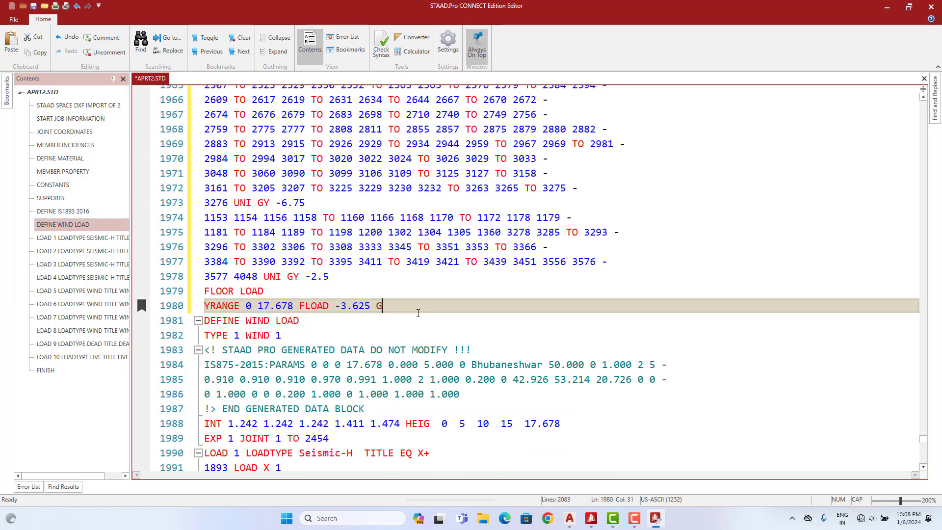
key("BackSpace")
key("BackSpace")
left_click(342, 305)
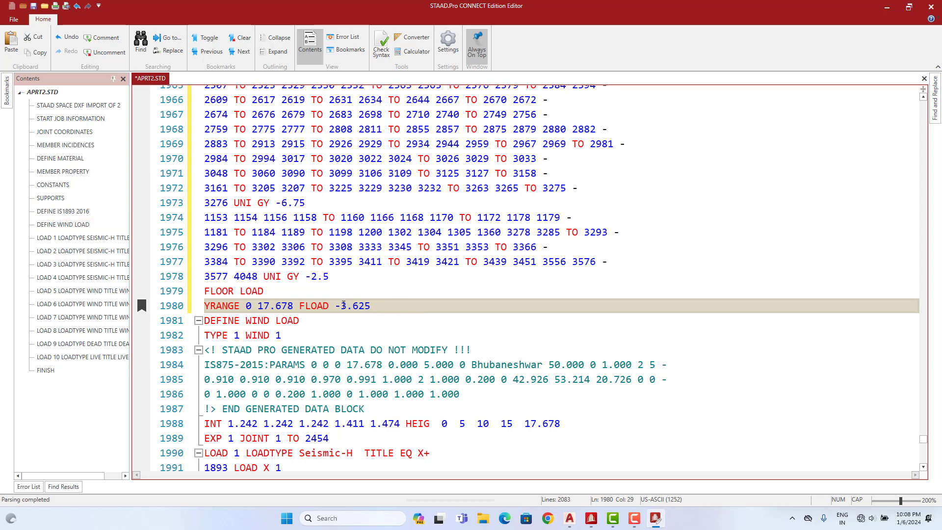
key("BackSpace")
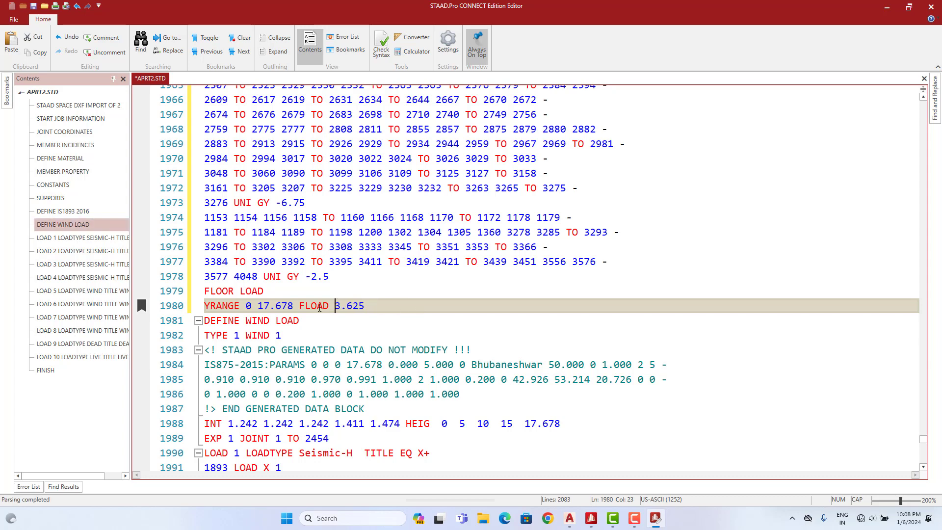
left_click_drag(264, 292, 241, 292)
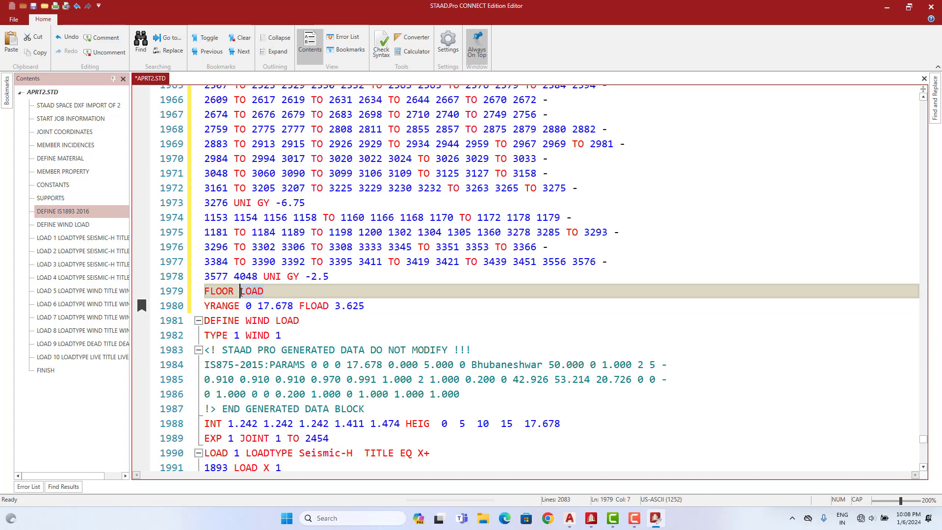
type("WEIGHT")
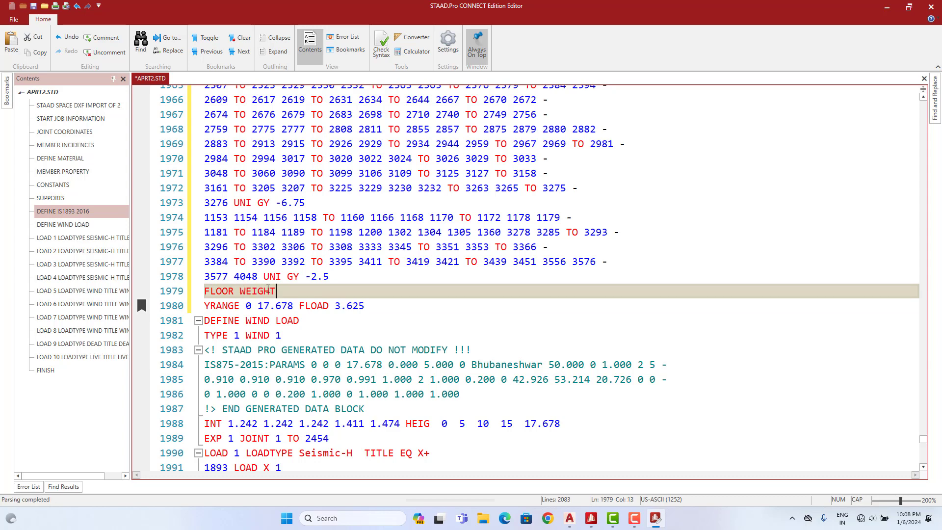
- Change the pasted member entry ending 3577 4048 to UNI 2.5, removing GY and the minus sign
left_click(312, 277)
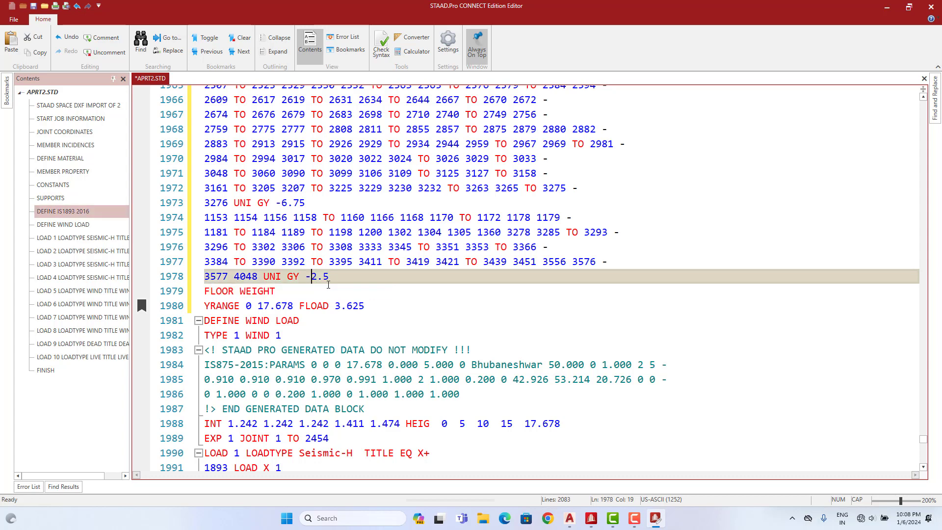
key("BackSpace")
key("BackSpace")
key("BackSpace")
key("BackSpace")
scroll(435, 271, "up", 2)
left_click(628, 325)
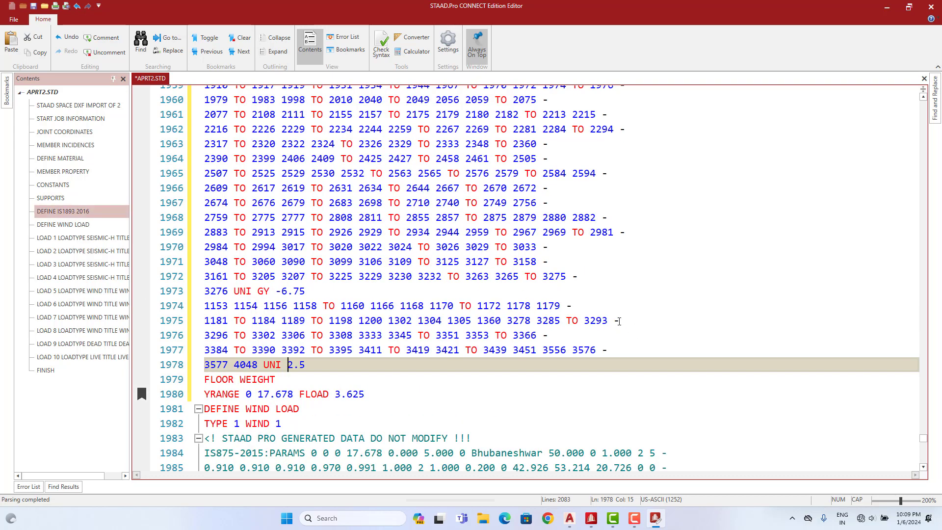
- Change the pasted member entry ending 3276 to UNI 6.75, without GY and the minus sign
left_click(284, 293)
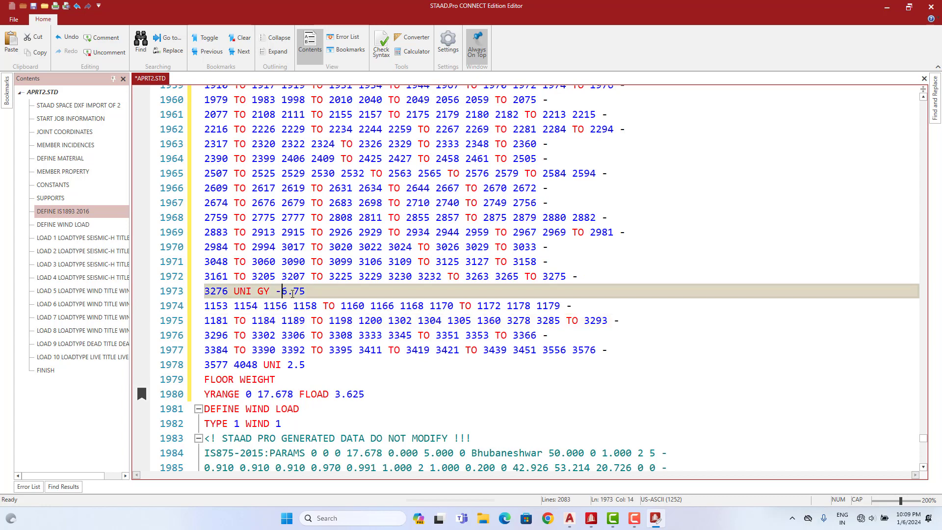
key("BackSpace")
key("BackSpace")
key("BackSpace")
key("BackSpace")
scroll(385, 292, "up", 4)
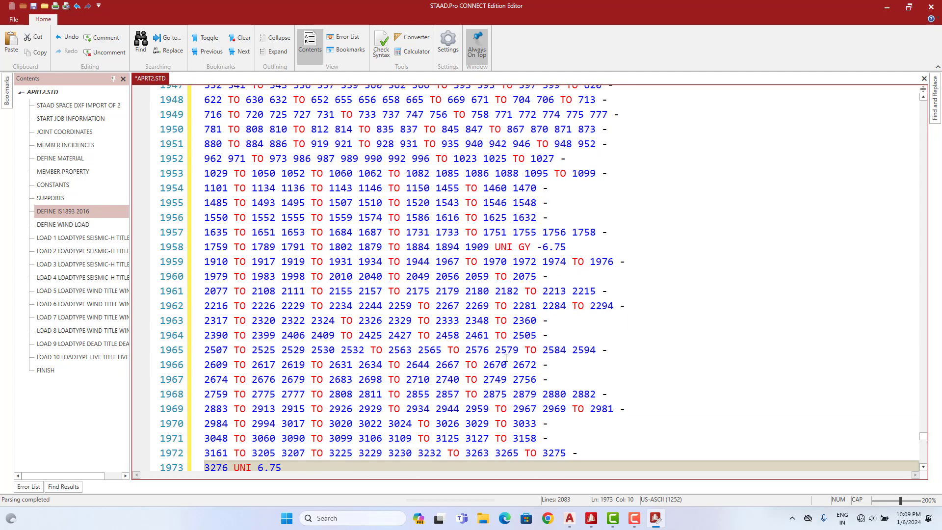
scroll(505, 358, "down", 2)
scroll(506, 357, "up", 2)
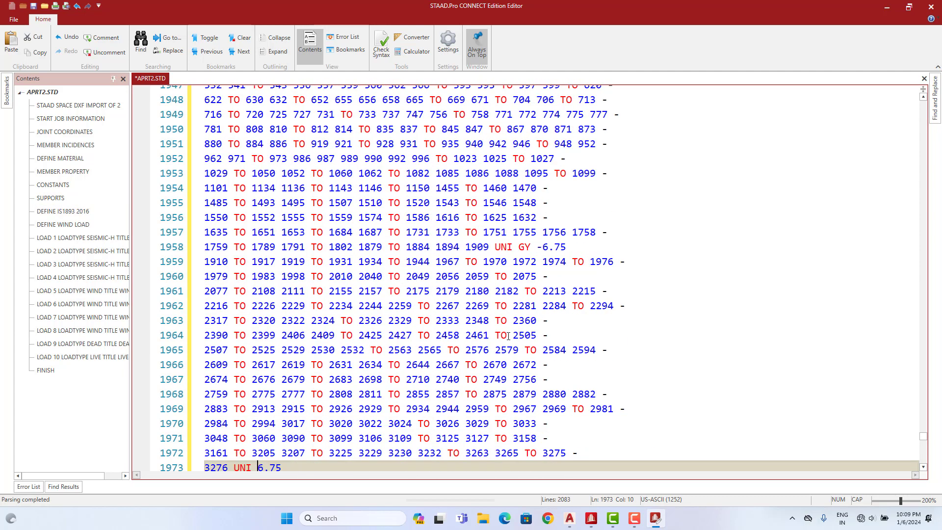
- Change the pasted member entry ending 1894 1909 to UNI 6.75, removing GY and the minus sign
left_click(542, 250)
key("BackSpace")
key("BackSpace")
key("BackSpace")
key("BackSpace")
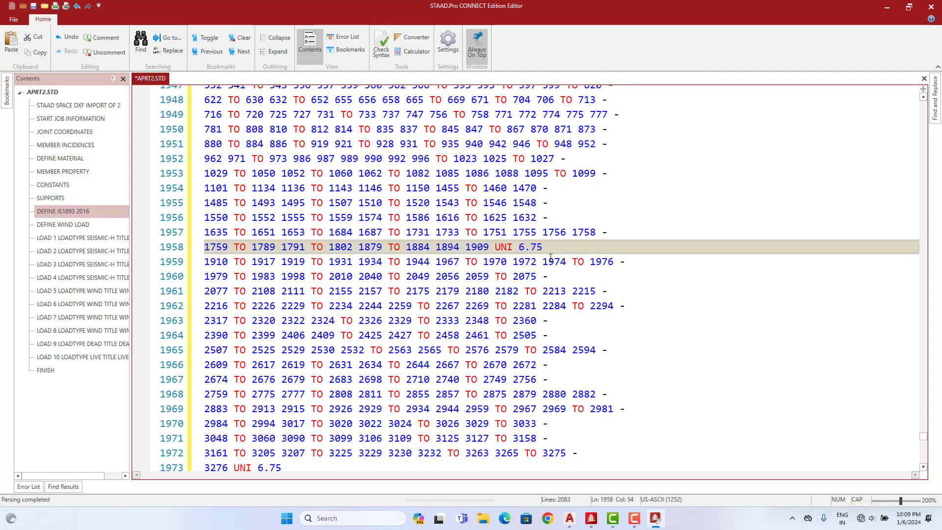
scroll(551, 257, "up", 6)
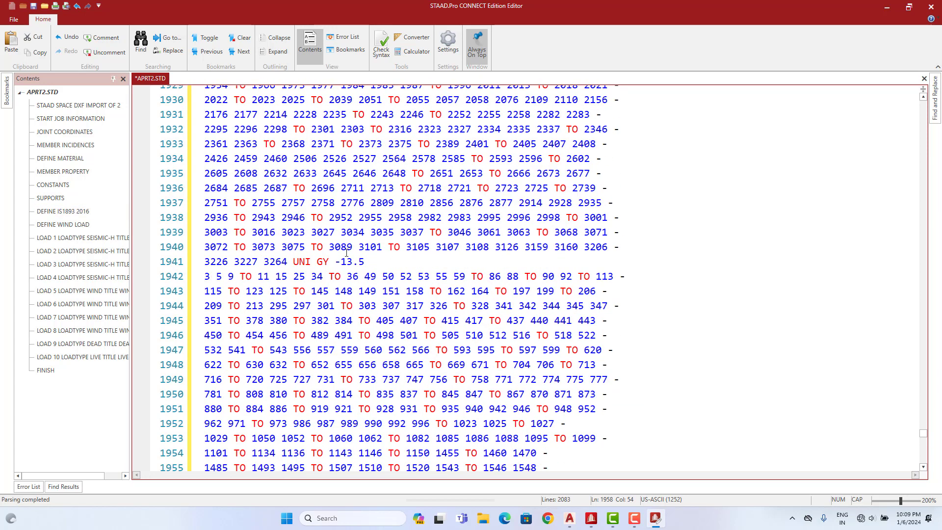
left_click(340, 261)
key("BackSpace")
key("BackSpace")
key("BackSpace")
key("BackSpace")
scroll(337, 264, "up", 6)
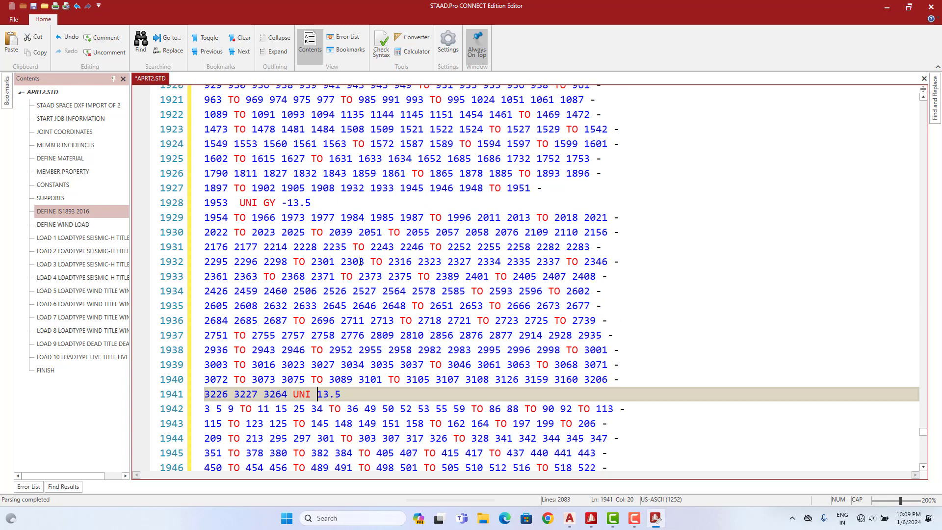
- Change the pasted member entry ending 1953 to UNI 13.5, without GY and the minus sign
left_click(286, 338)
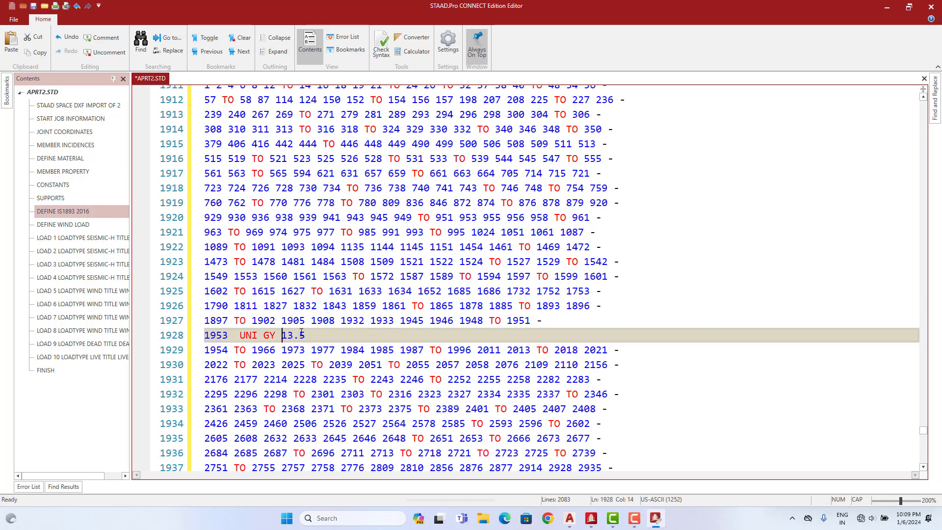
key("BackSpace")
key("BackSpace")
key("BackSpace")
key("BackSpace")
scroll(430, 320, "up", 3)
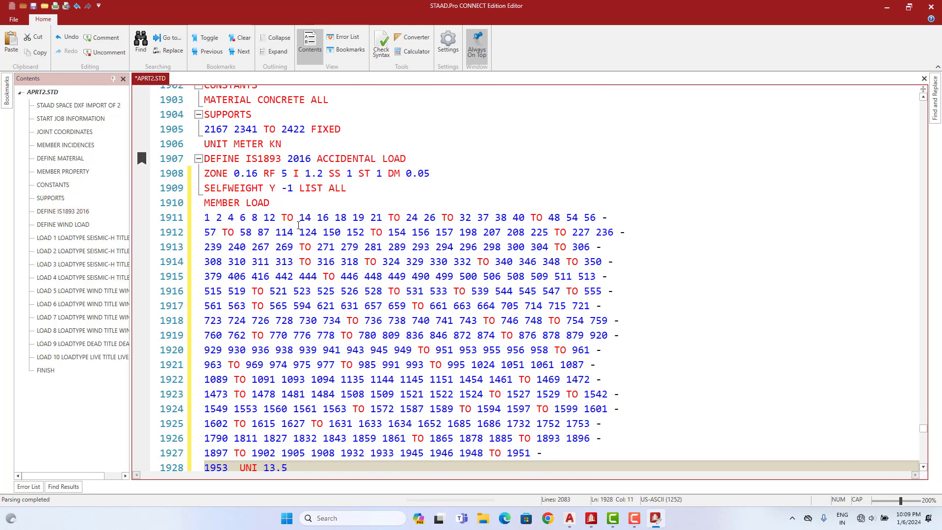
- Change the pasted self-weight line to SELFWEIGHT 1 LIST ALL and the heading below it to MEMBER WEIGHT
left_click(288, 189)
key("BackSpace")
key("BackSpace")
key("BackSpace")
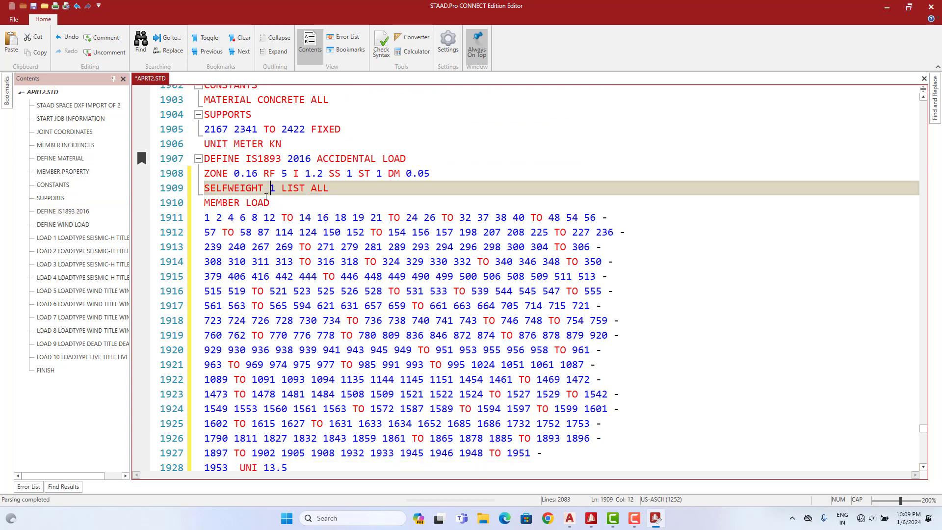
left_click_drag(269, 204, 245, 203)
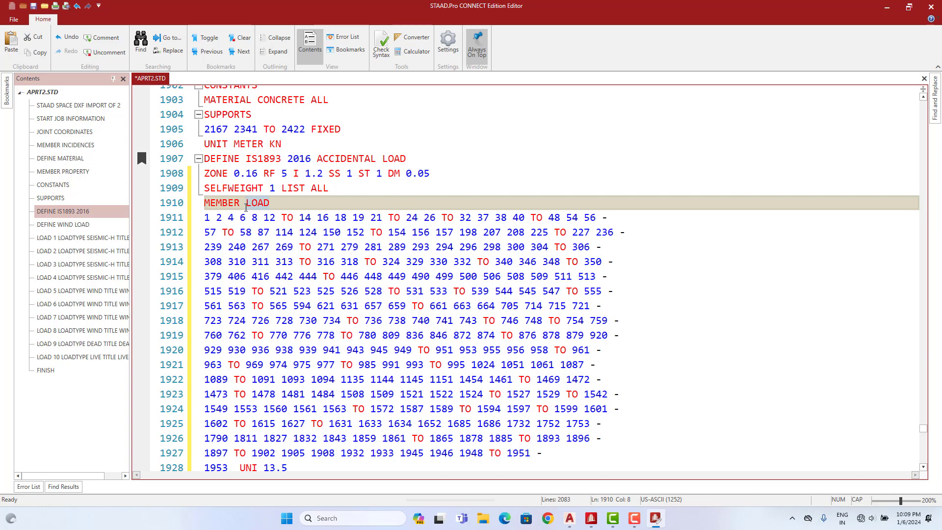
type("WEIGHT")
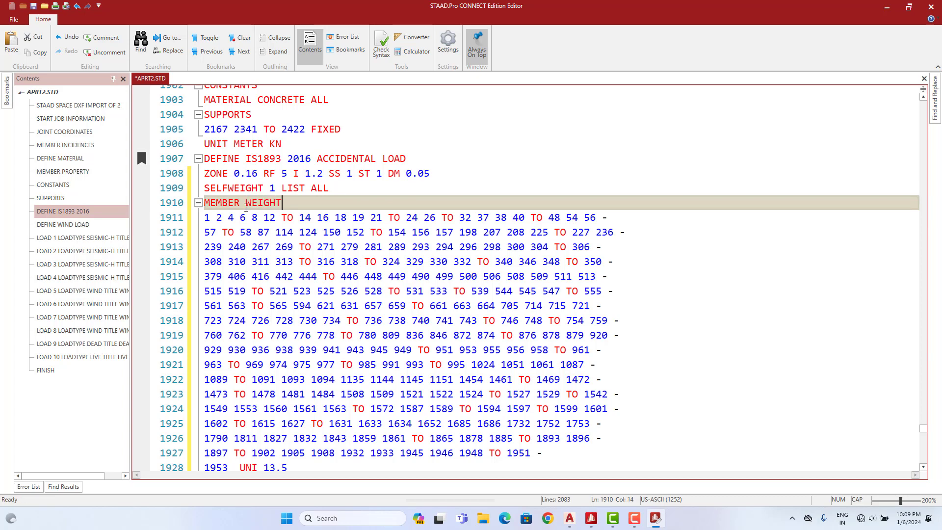
- Copy the LOAD 10 floor load heading and its YRANGE 0 15.24 entry onto a new line below the YRANGE 0 17.678 floor weight
scroll(293, 244, "down", 10)
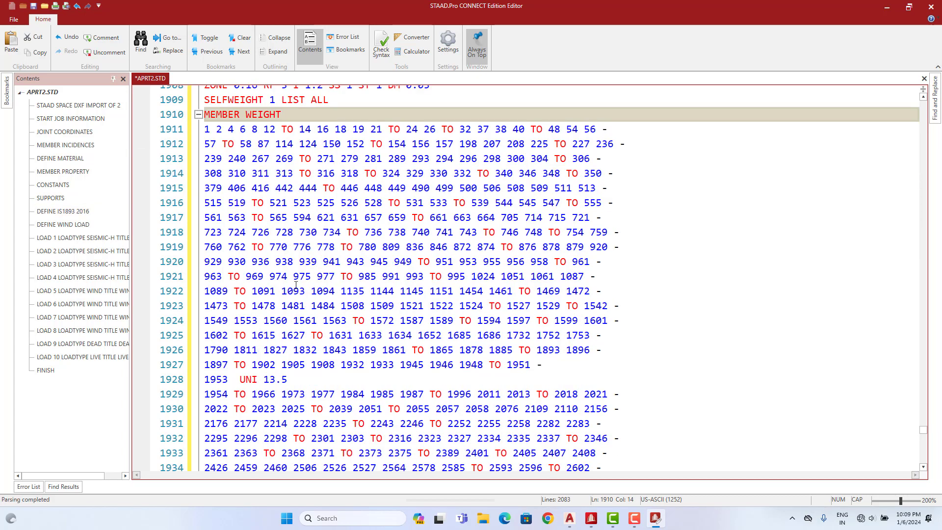
scroll(298, 295, "down", 12)
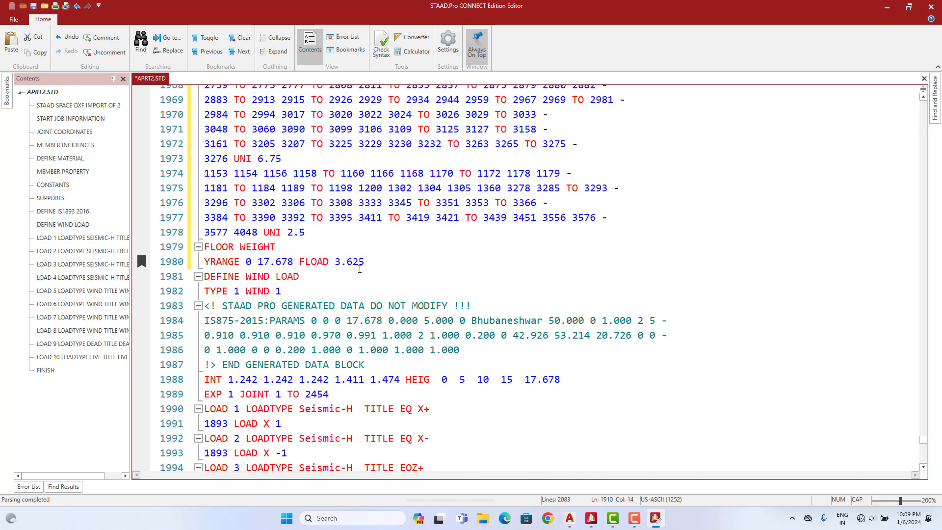
left_click(365, 262)
key("Return")
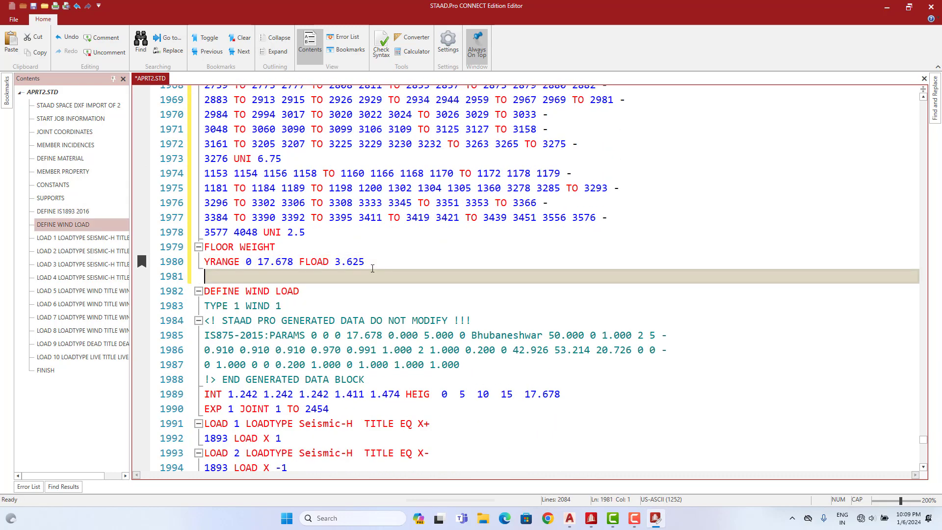
scroll(372, 268, "down", 20)
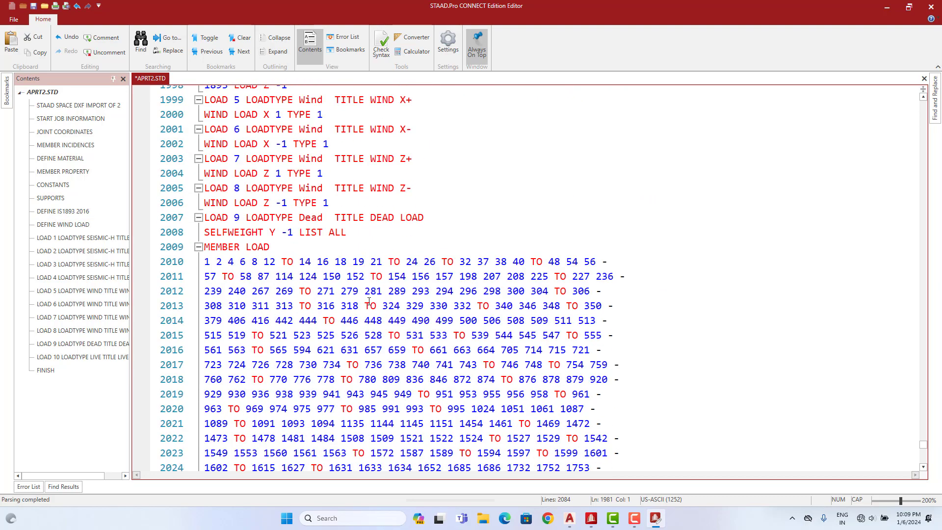
scroll(368, 302, "down", 6)
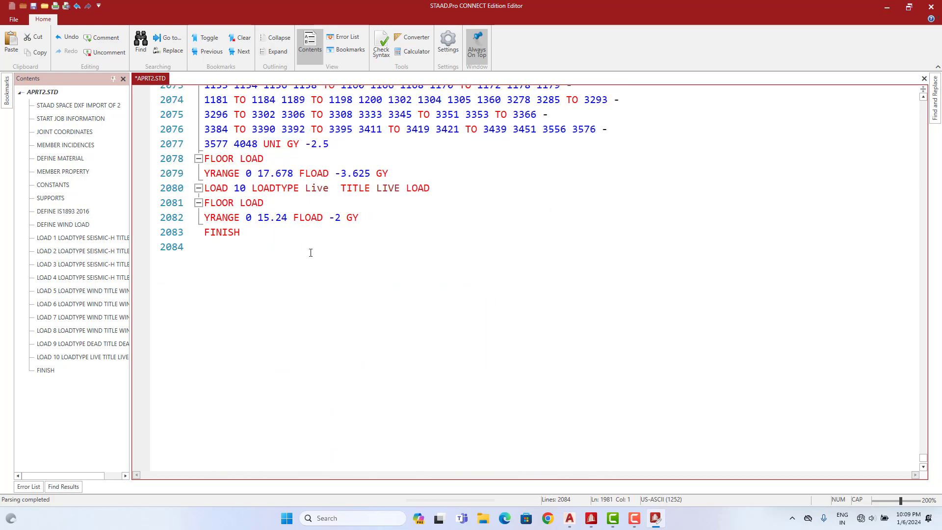
scroll(312, 260, "up", 2)
left_click(320, 276)
left_click_drag(358, 305, 204, 291)
key("ctrl+c")
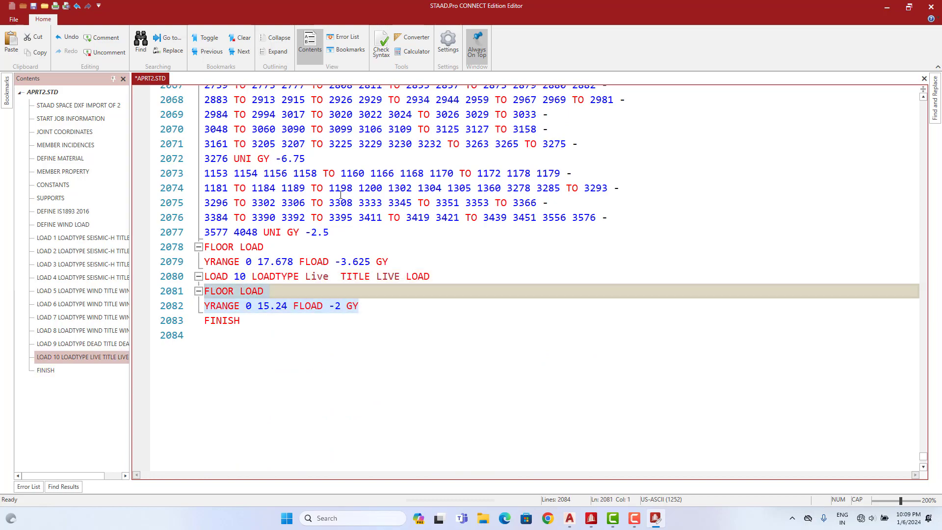
scroll(376, 305, "up", 20)
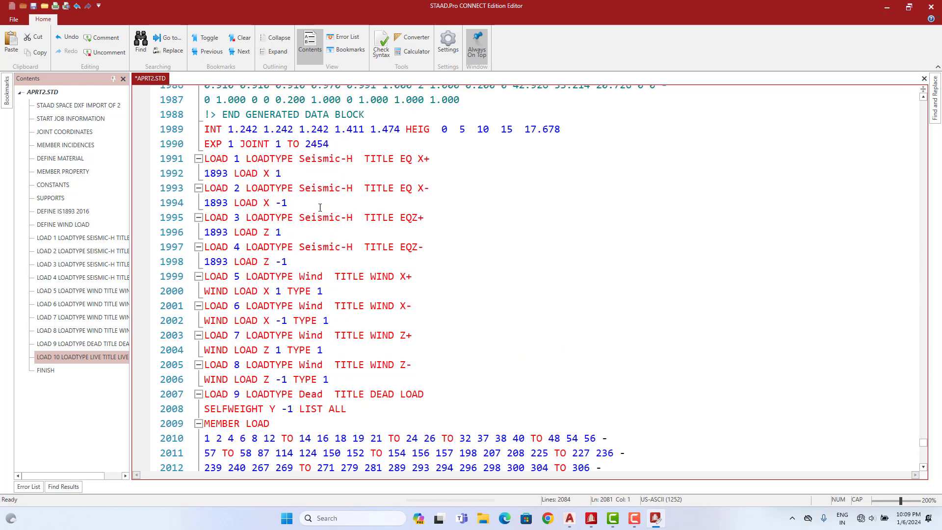
scroll(319, 207, "up", 7)
left_click(200, 325)
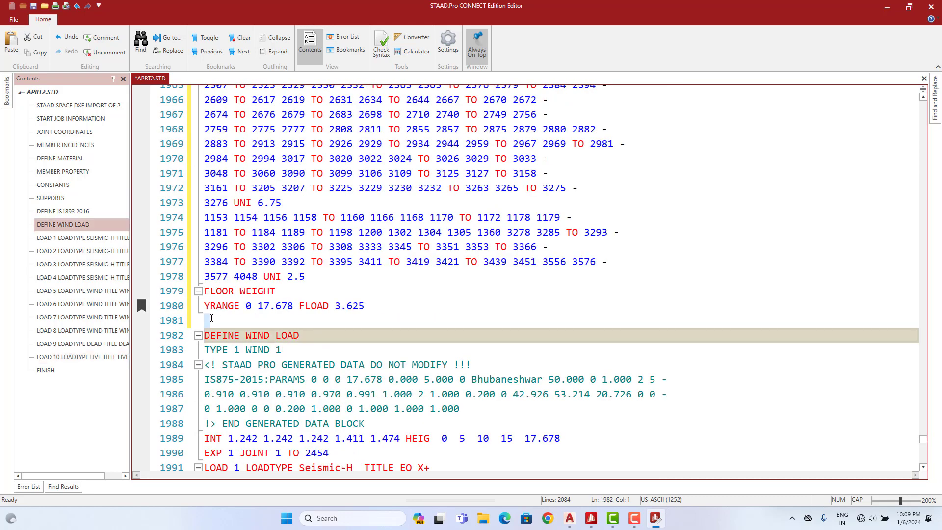
left_click(231, 322)
key("ctrl+v")
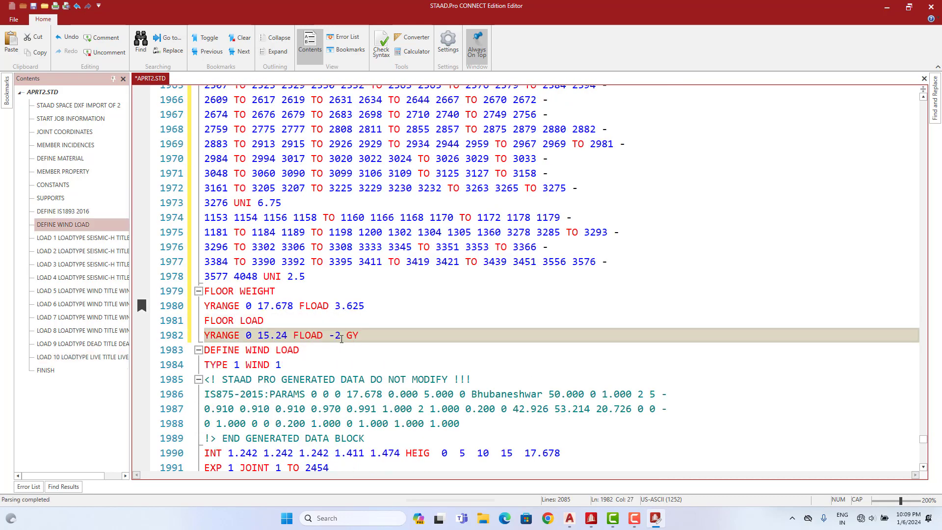
- Change the pasted live load entry to YRANGE 0 15.24 FLOAD 0.50, without GY
key("BackSpace")
key("BackSpace")
key("BackSpace")
key("BackSpace")
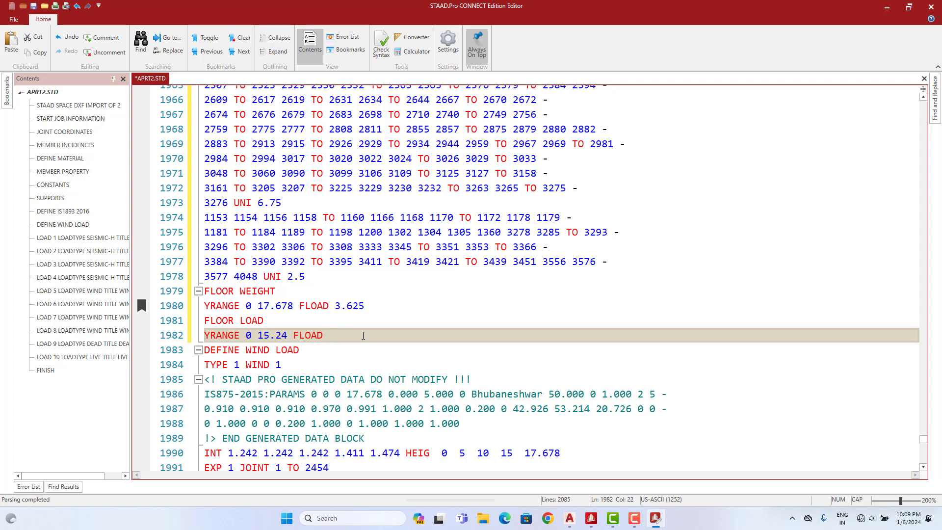
type("0.25")
key("BackSpace")
key("BackSpace")
type("50")
- Change the heading above the YRANGE 0 15.24 entry to FLOOR WEIGHT, and save and close the command file
left_click(240, 321)
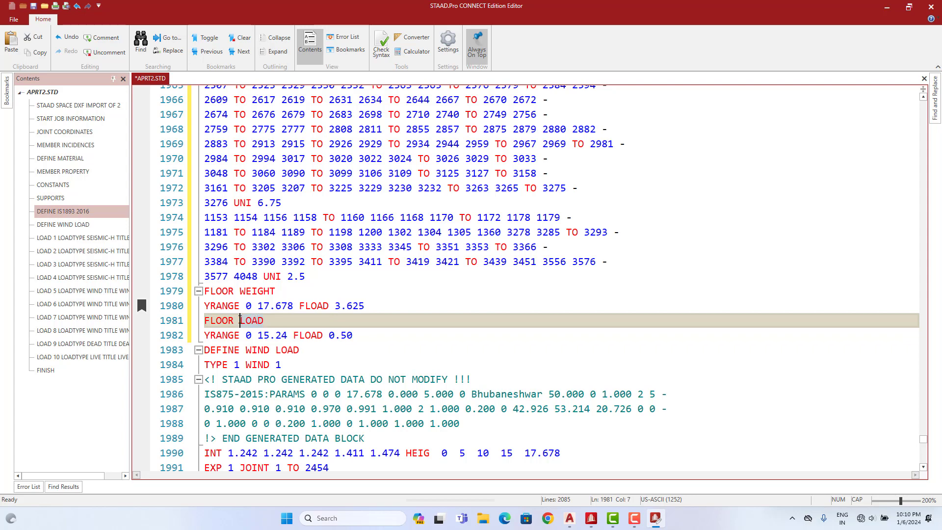
key("Delete")
key("Delete")
key("Delete")
key("Delete")
type("WEIH")
key("BackSpace")
key("BackSpace")
type("IGHT")
left_click(34, 6)
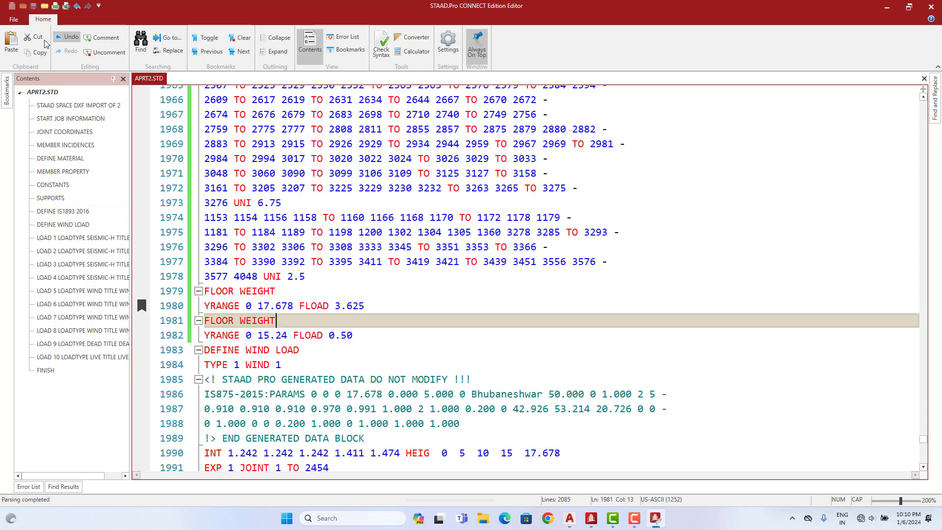
left_click(932, 9)
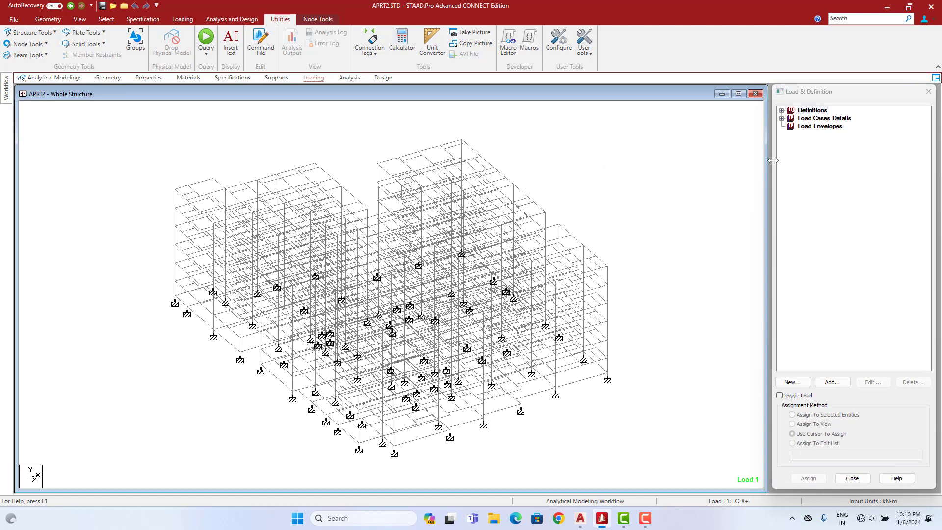
- Add load combination 11 with the dead load and live load cases, each with factor 1.5
left_click(808, 120)
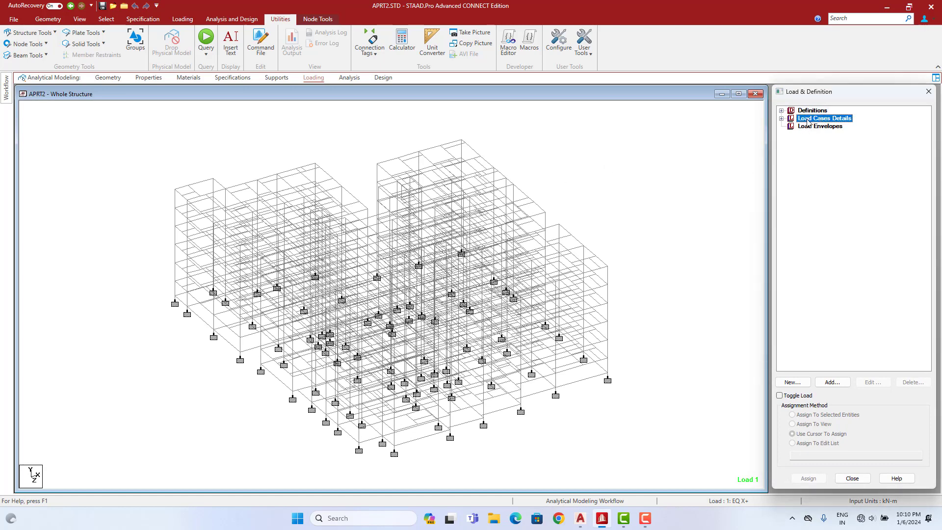
left_click(833, 382)
left_click(314, 176)
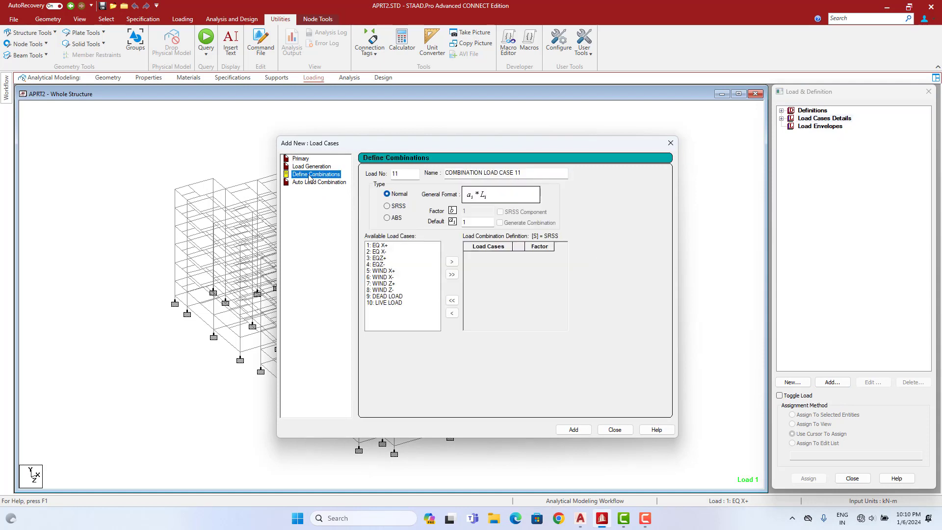
left_click_drag(393, 297, 393, 308)
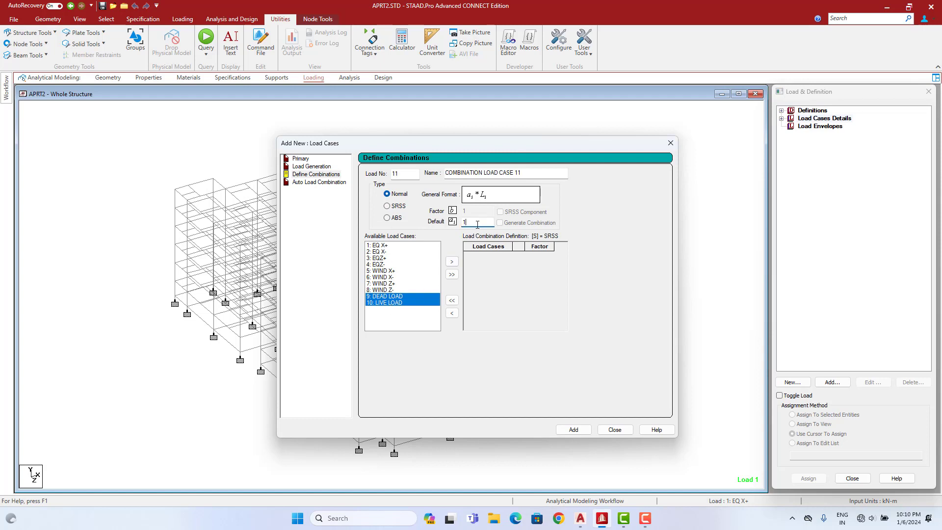
left_click(452, 261)
left_click(574, 429)
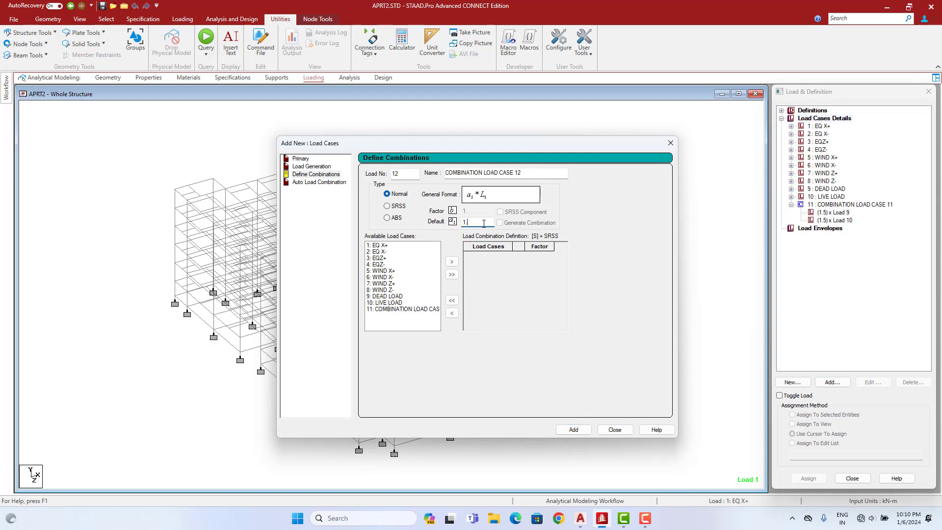
- Add load combination 12 with EQ X+, dead load and live load, each with factor 1.2
left_click_drag(404, 296, 402, 305)
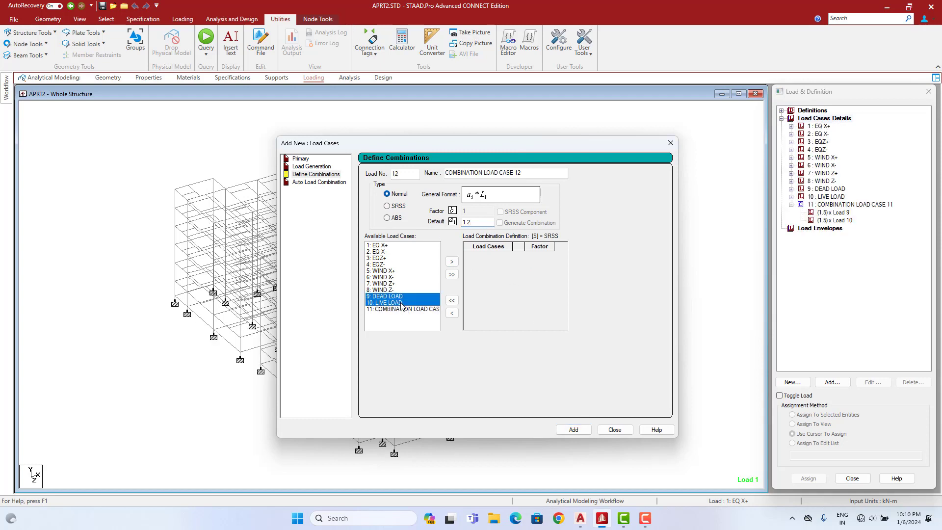
left_click(380, 246, "ctrl")
left_click(452, 262)
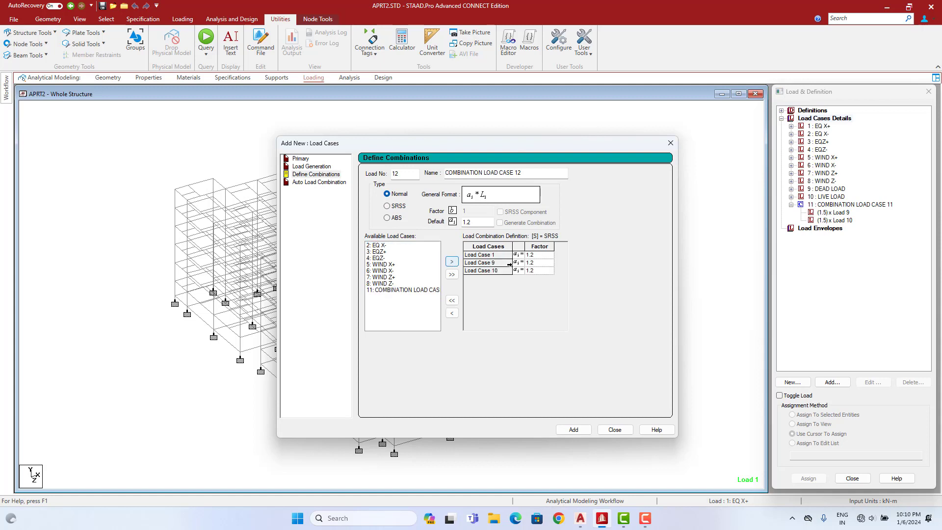
left_click(573, 430)
- Add load combination 13 with EQ X-, dead load and live load, each with factor 1.2
left_click_drag(385, 296, 385, 303)
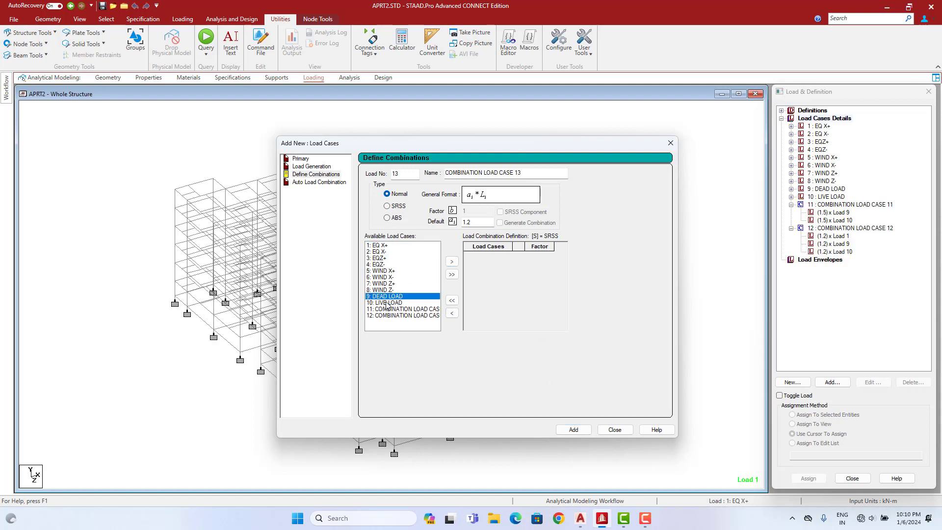
left_click(382, 252, "ctrl")
left_click(451, 262)
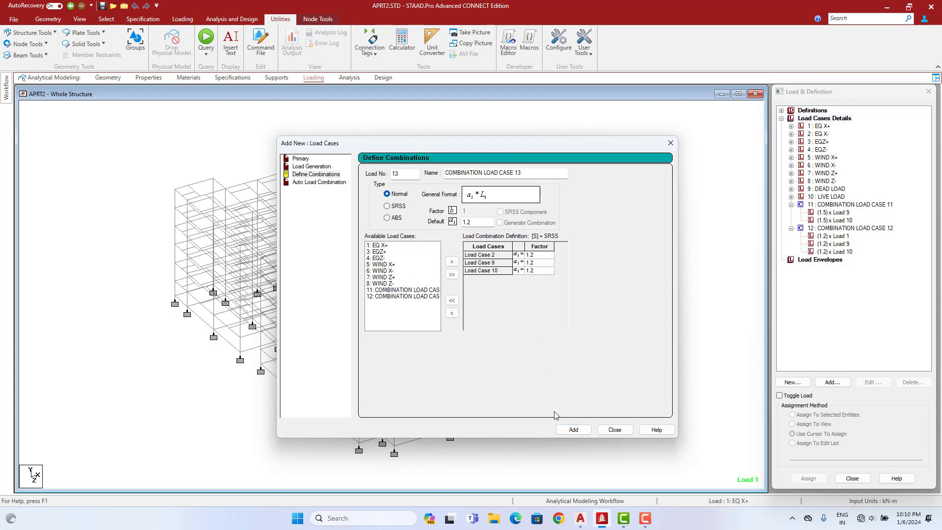
left_click(573, 429)
- Add load combination 14 with EQZ+, dead load and live load, each with factor 1.2
left_click_drag(390, 297, 390, 303)
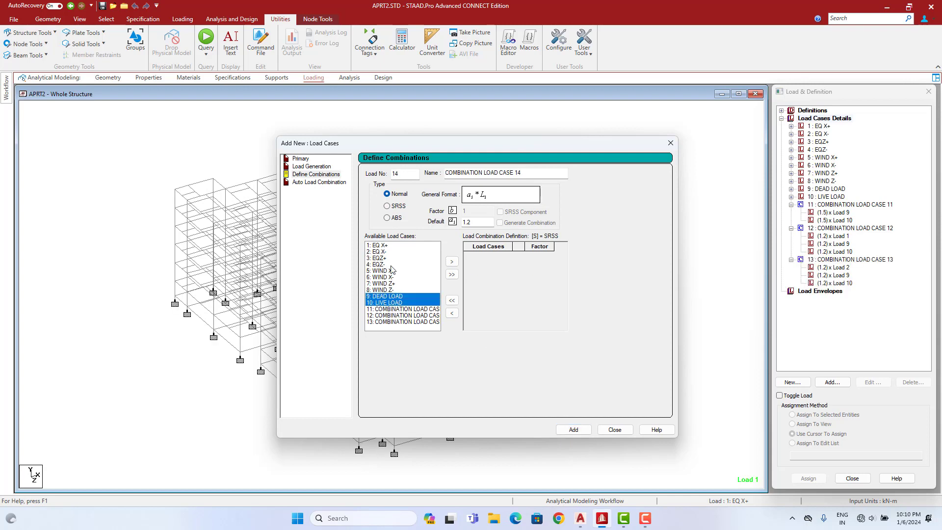
left_click(381, 258, "ctrl")
left_click(452, 261)
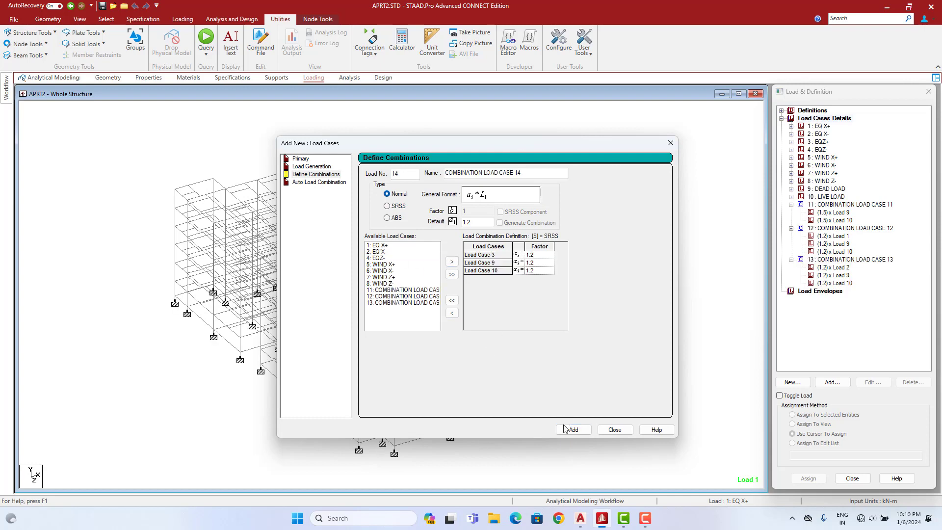
left_click(573, 429)
- Add load combination 15 with EQZ-, dead load and live load, each with factor 1.2
left_click(379, 265)
left_click_drag(390, 297, 391, 303, "ctrl")
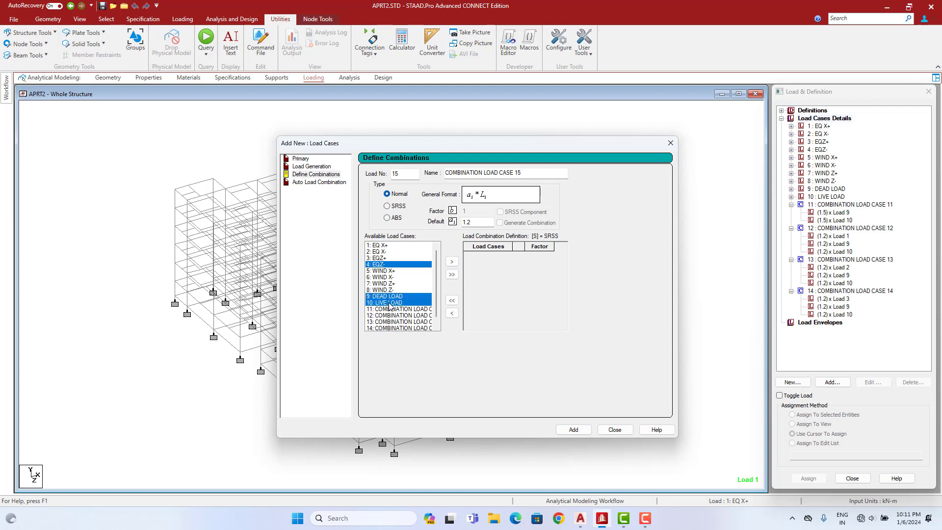
left_click(452, 261)
left_click(572, 430)
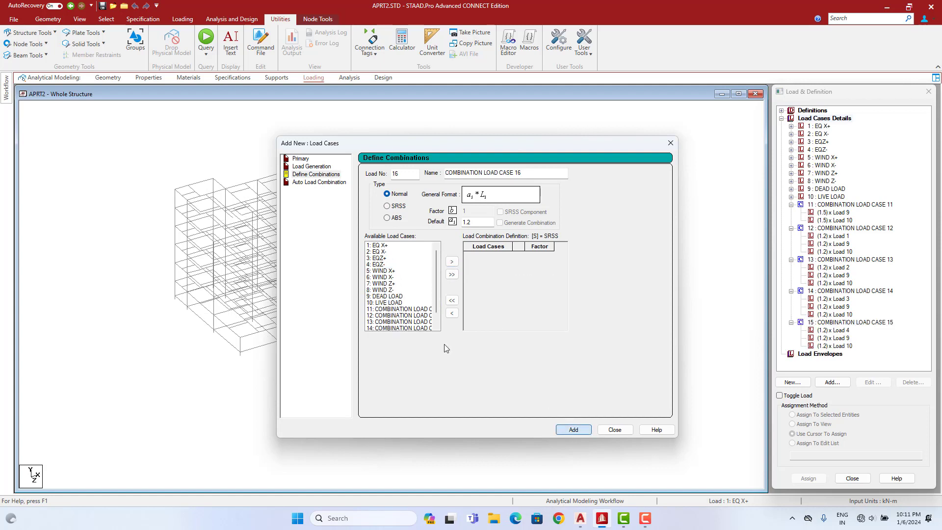
- Add load combination 16 with WIND X+, dead load and live load, each with factor 1.2
left_click(383, 271)
left_click_drag(399, 296, 401, 302, "ctrl")
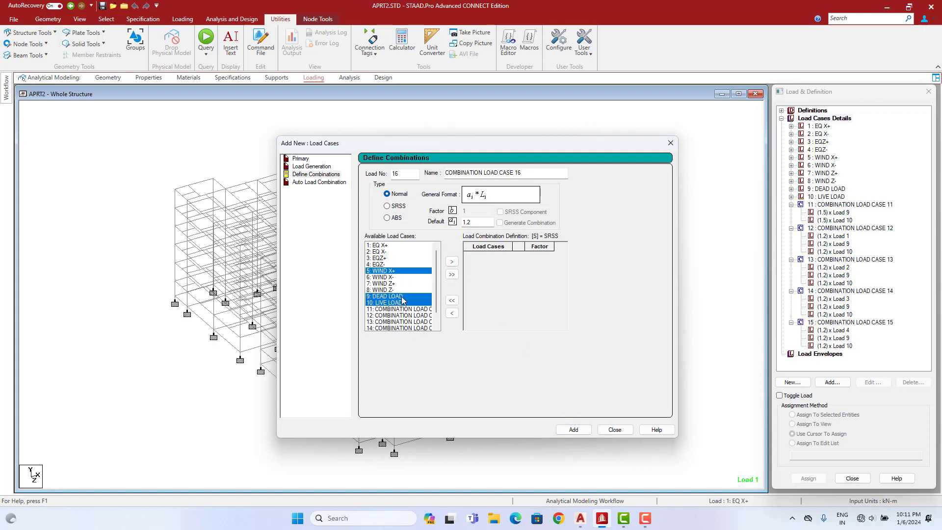
left_click(452, 262)
left_click(573, 429)
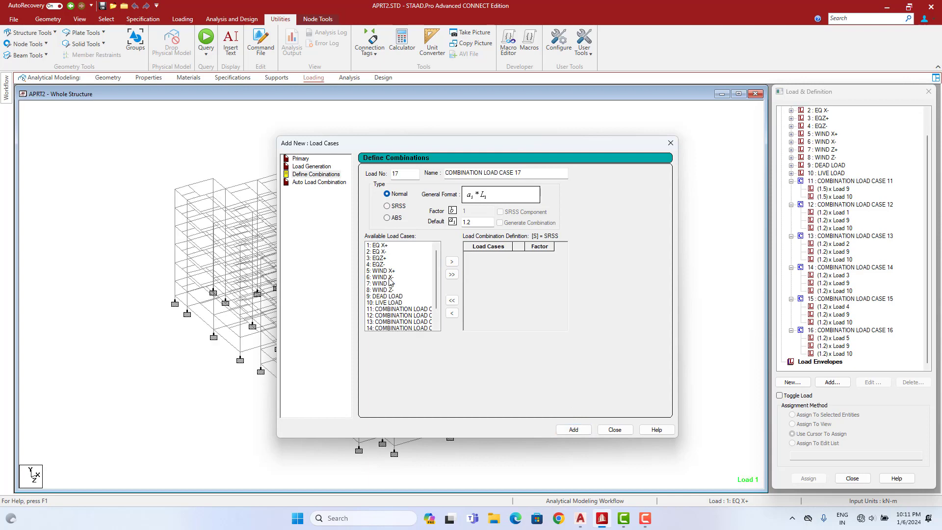
- Add load combination 17 with WIND X-, dead load and live load, each with factor 1.2
left_click(391, 277)
left_click_drag(398, 296, 399, 302, "ctrl")
left_click(451, 262)
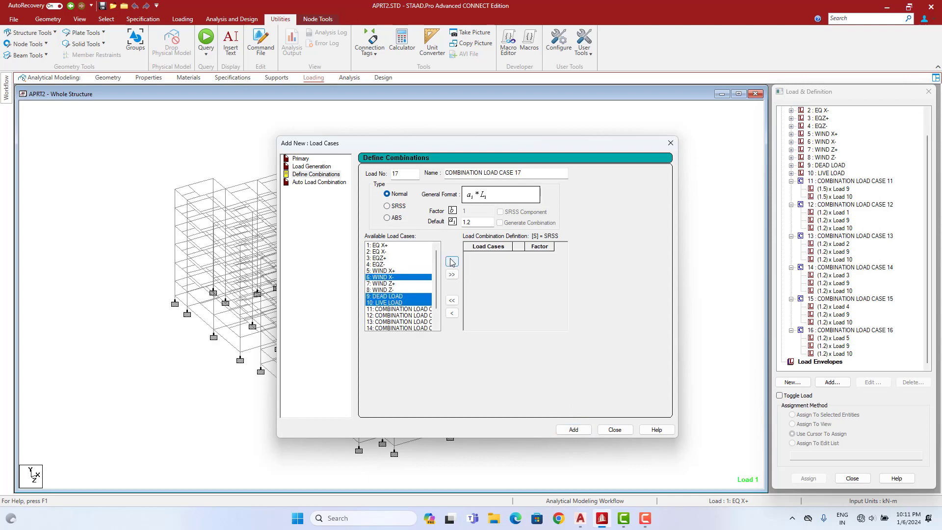
left_click(573, 429)
- Add load combination 18 with WIND Z+, dead load and live load, each with factor 1.2
left_click(387, 283)
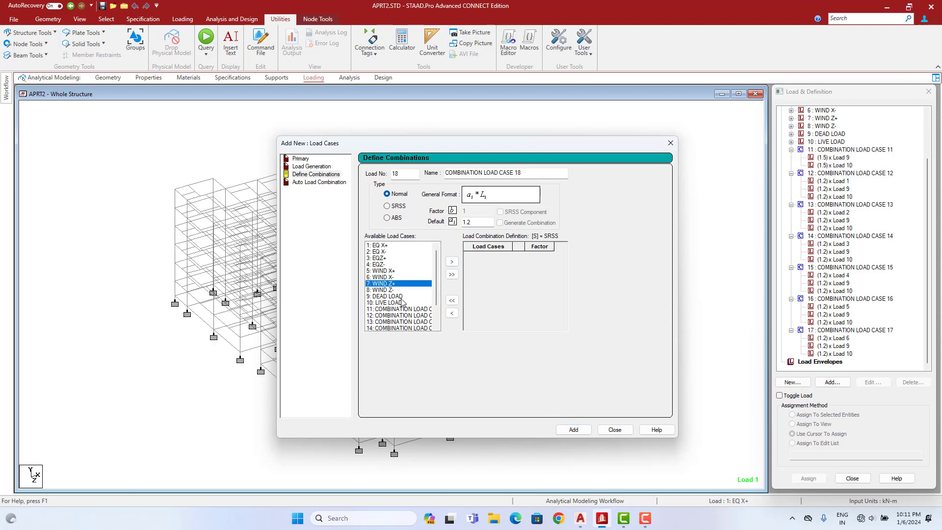
left_click_drag(398, 296, 393, 303, "ctrl")
left_click(451, 261)
left_click(573, 429)
- Add load combination 19 with WIND Z-, dead load and live load at factor 1.2, close the dialog and review the combination list
left_click(452, 261)
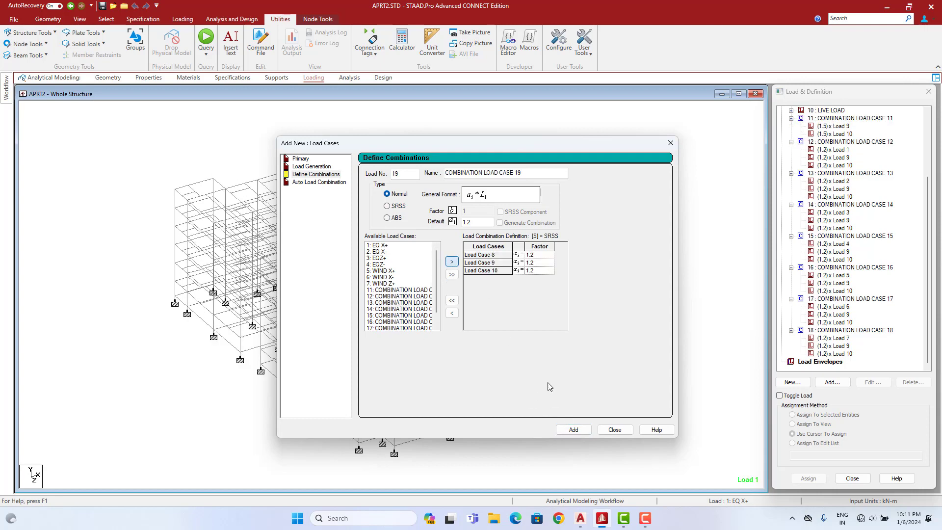
left_click(573, 429)
left_click(600, 432)
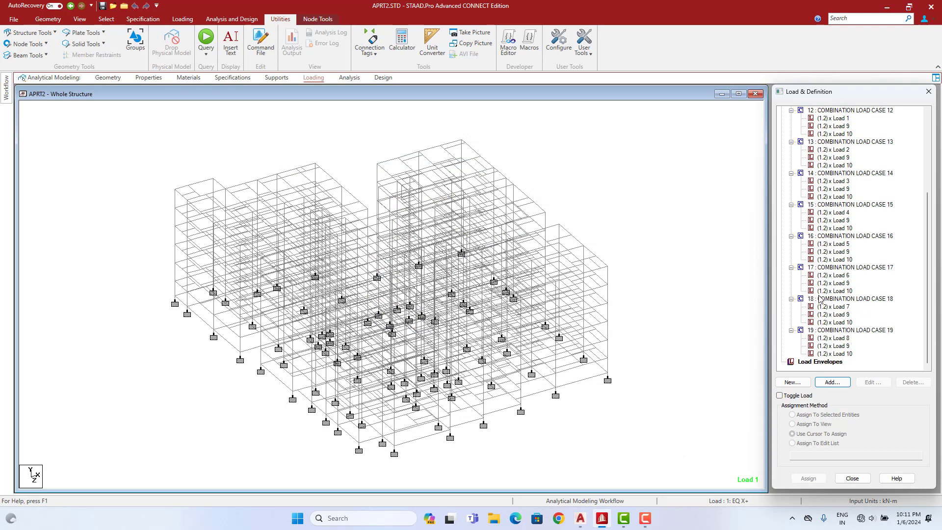
scroll(812, 280, "up", 3)
scroll(813, 280, "up", 2)
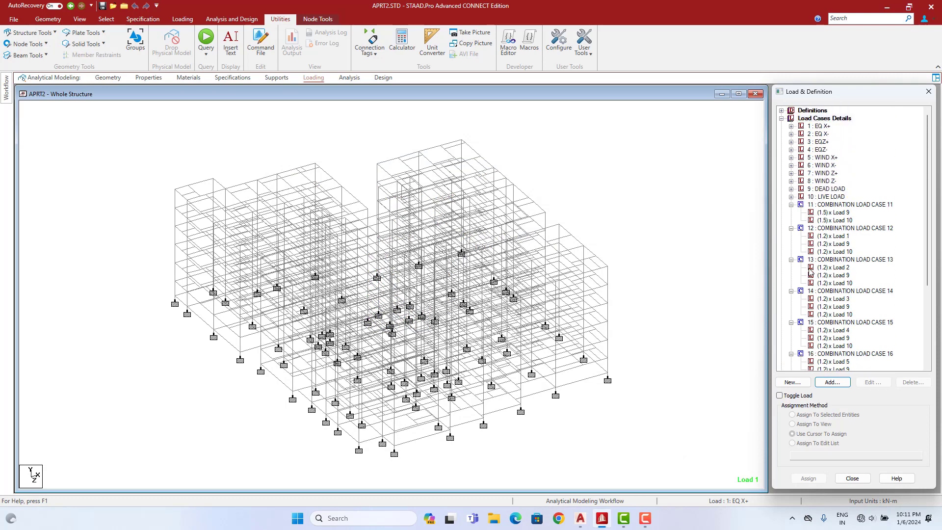
left_click(690, 244)
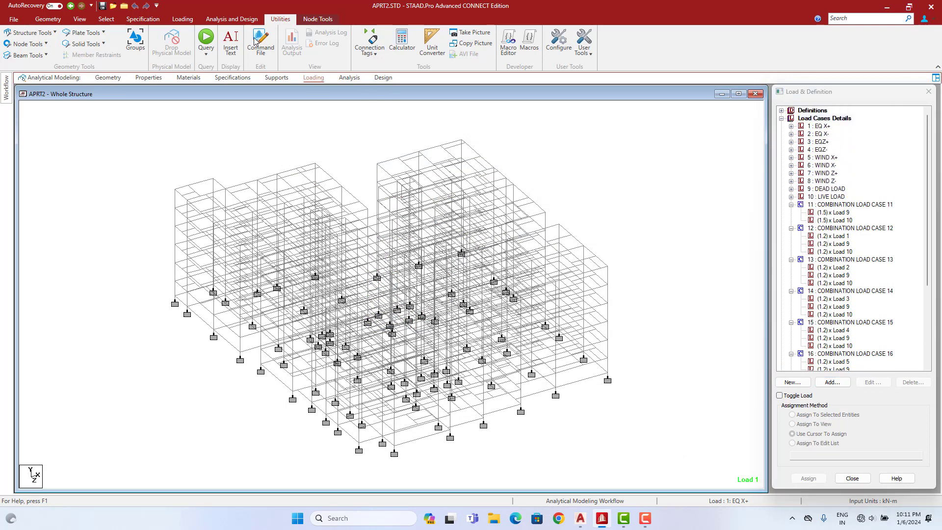
- Add a Perform Analysis command with the No Print option
left_click(224, 19)
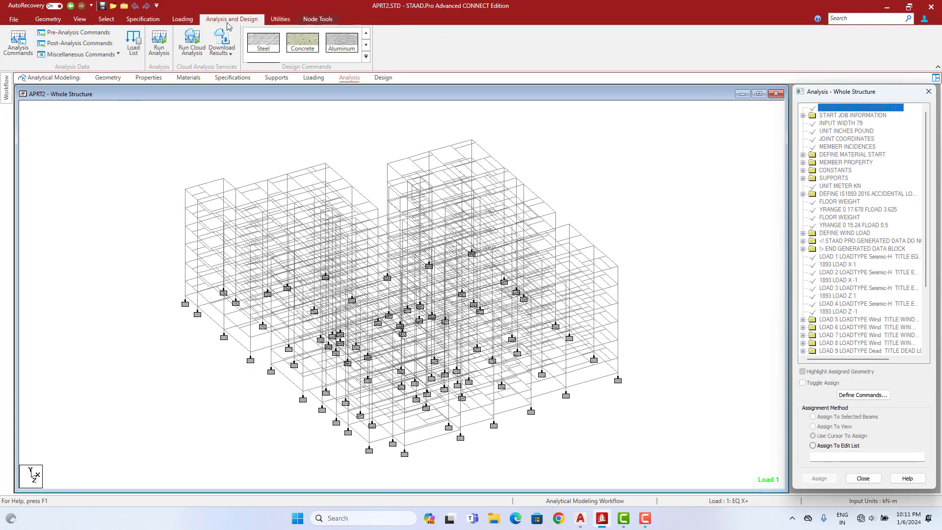
left_click(22, 47)
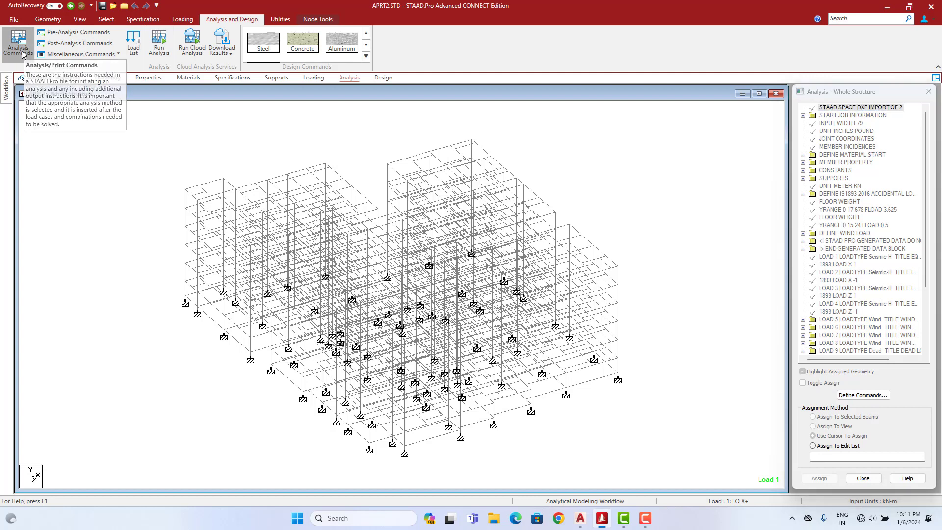
left_click(447, 398)
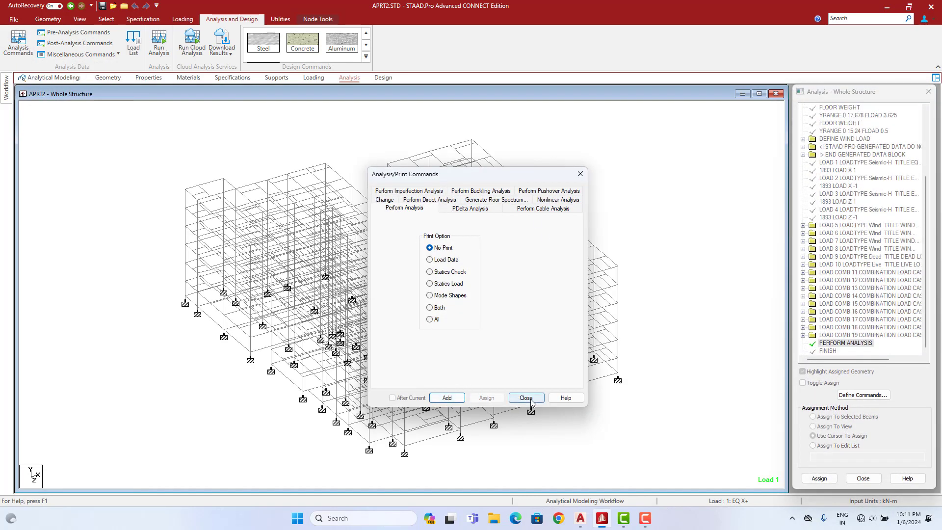
left_click(525, 397)
- Add a post-analysis load list command that includes all load cases and combinations
left_click(80, 43)
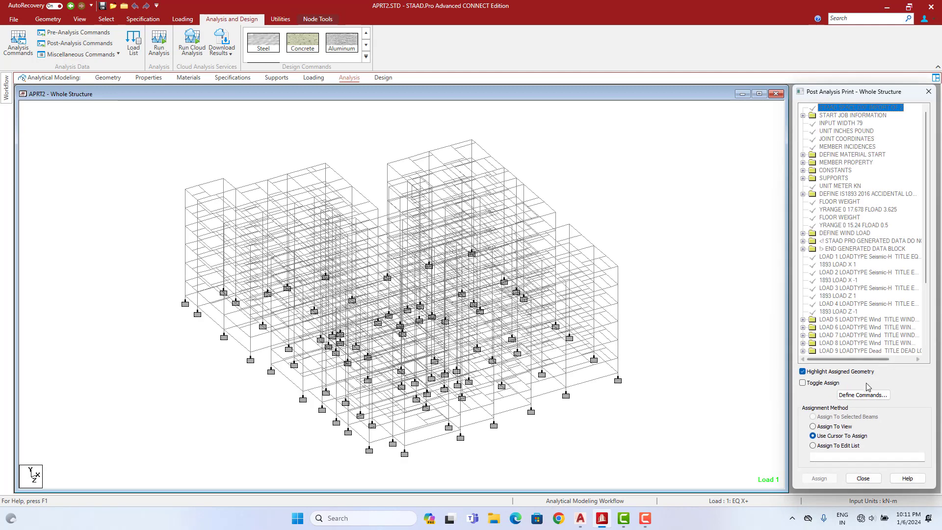
left_click(862, 394)
left_click(474, 313)
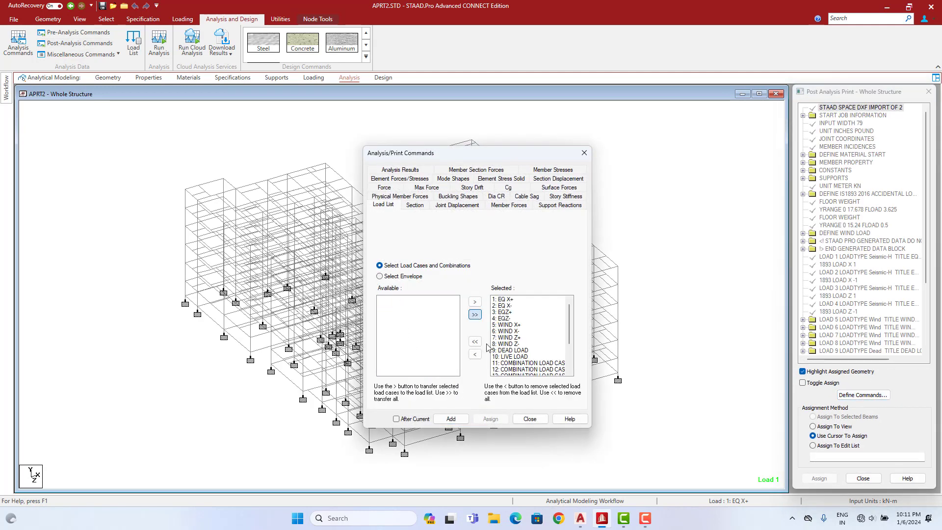
left_click(451, 419)
- Add a support reactions print command and assign it to the whole view
left_click(559, 205)
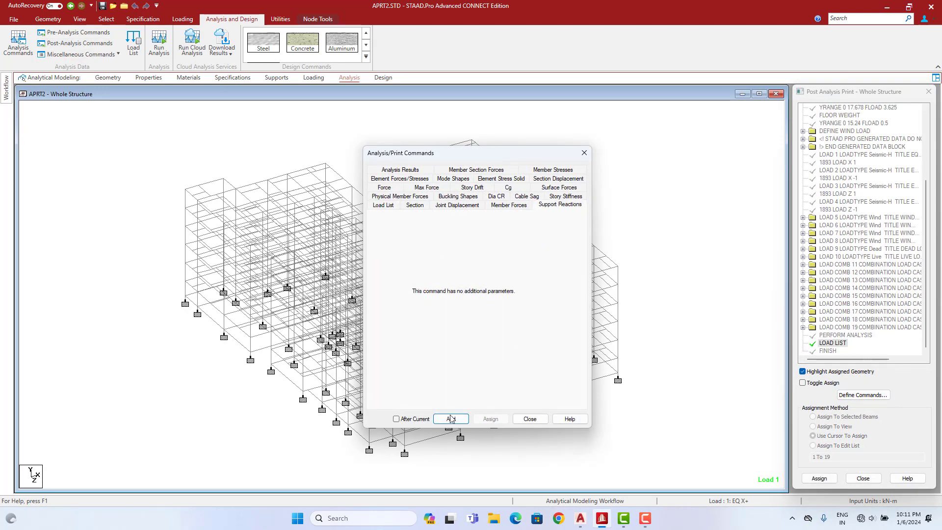
left_click(450, 418)
left_click(529, 418)
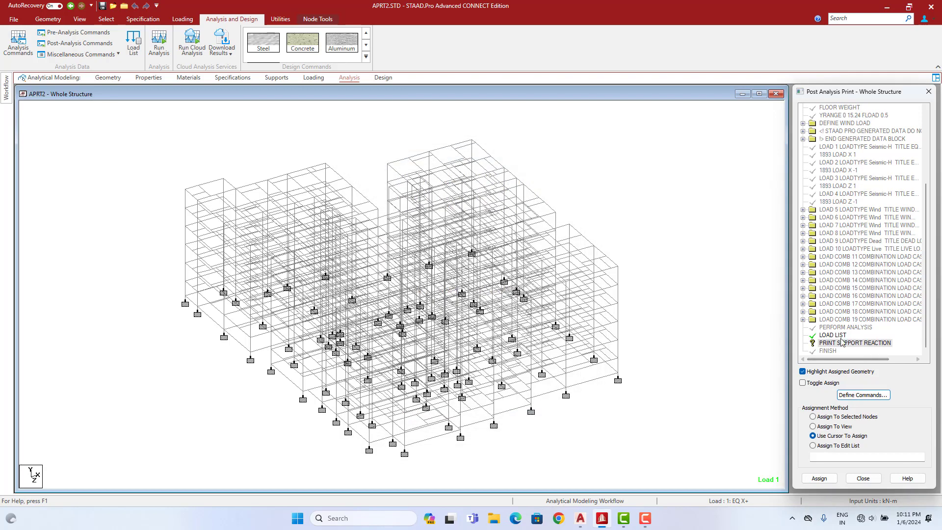
left_click(829, 426)
left_click(819, 479)
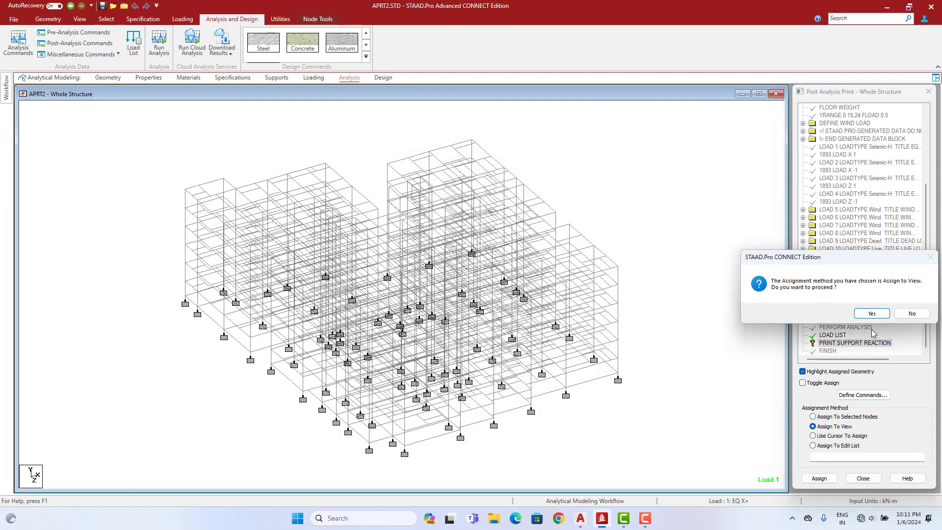
left_click(869, 314)
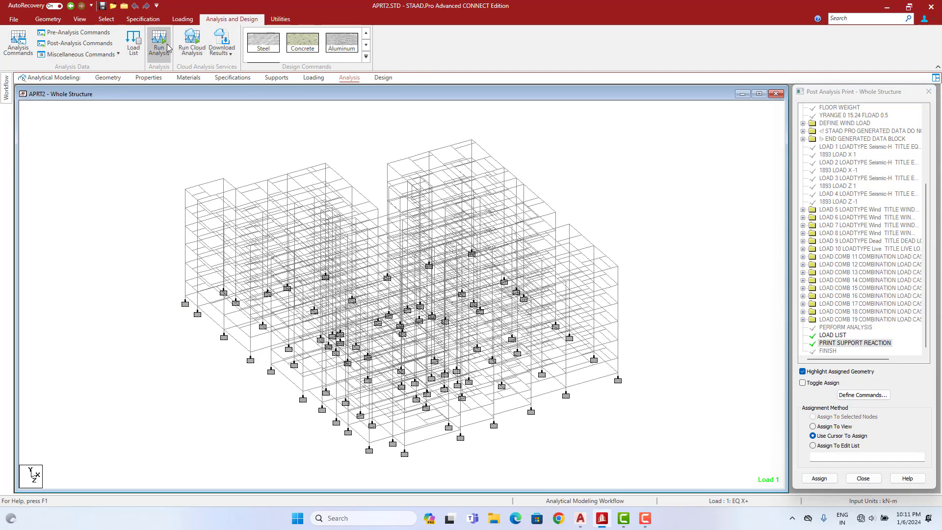
- Run the analysis and open its output file
key("ctrl+F5")
left_click(417, 307)
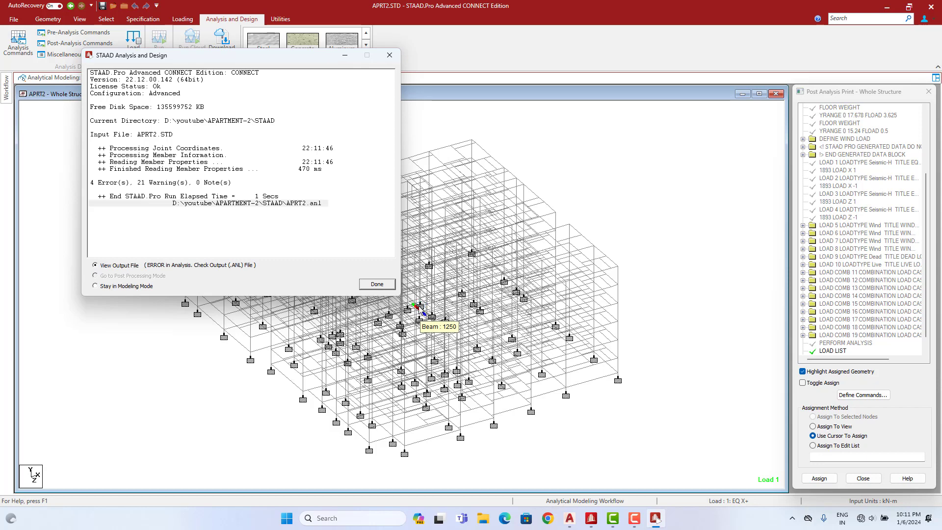
left_click(377, 285)
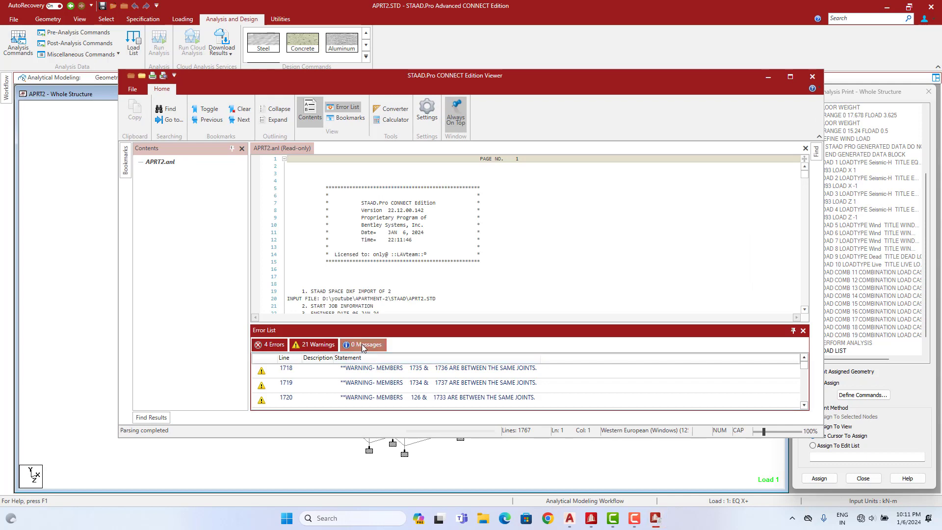
- Examine only the errors in the analysis output's enlarged error list, go to the first error's line, and close the viewer
left_click(790, 77)
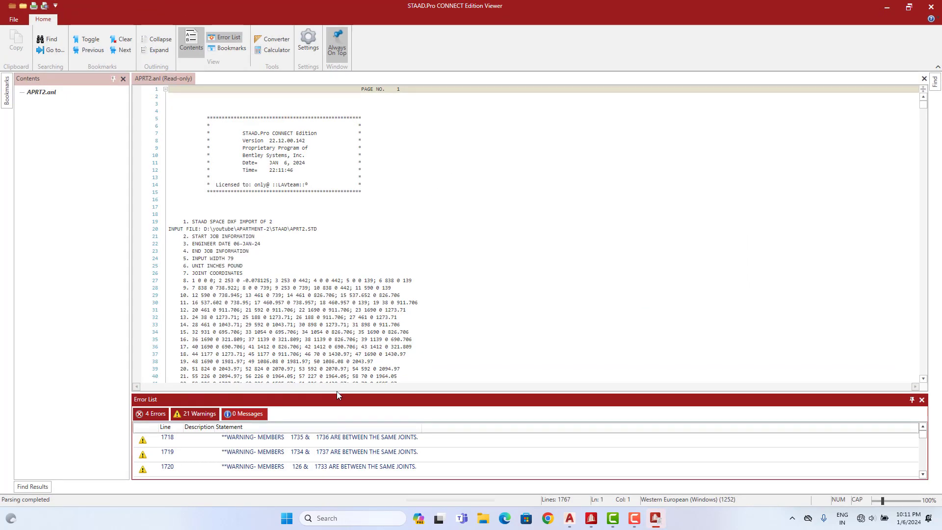
left_click_drag(337, 393, 337, 235)
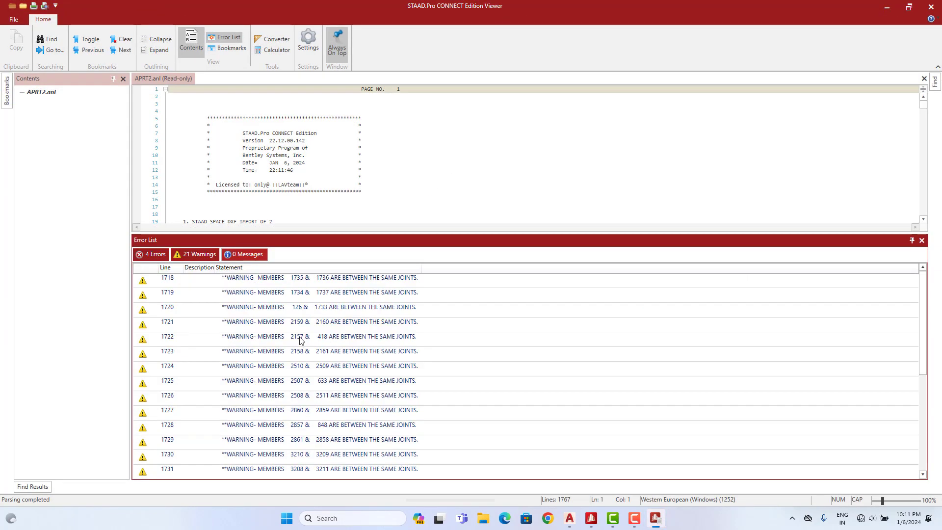
left_click(208, 256)
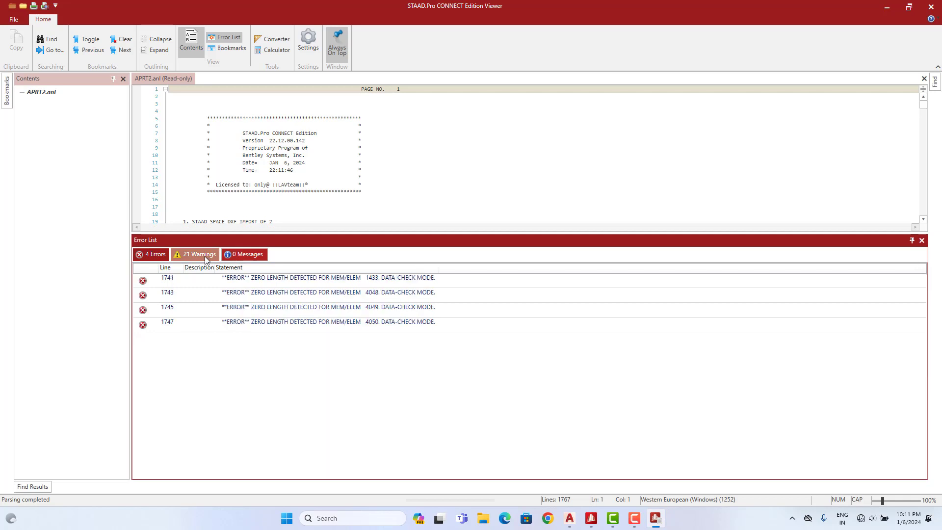
double_click(260, 280)
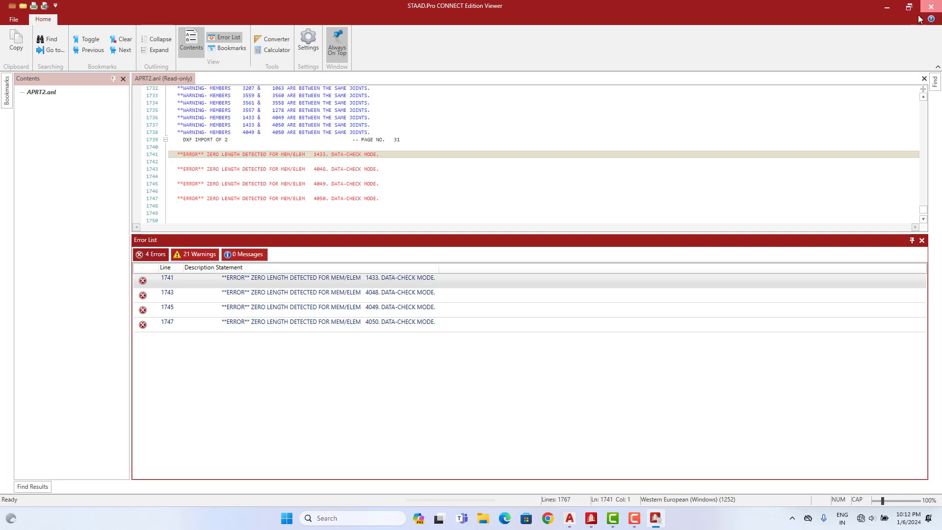
left_click(930, 7)
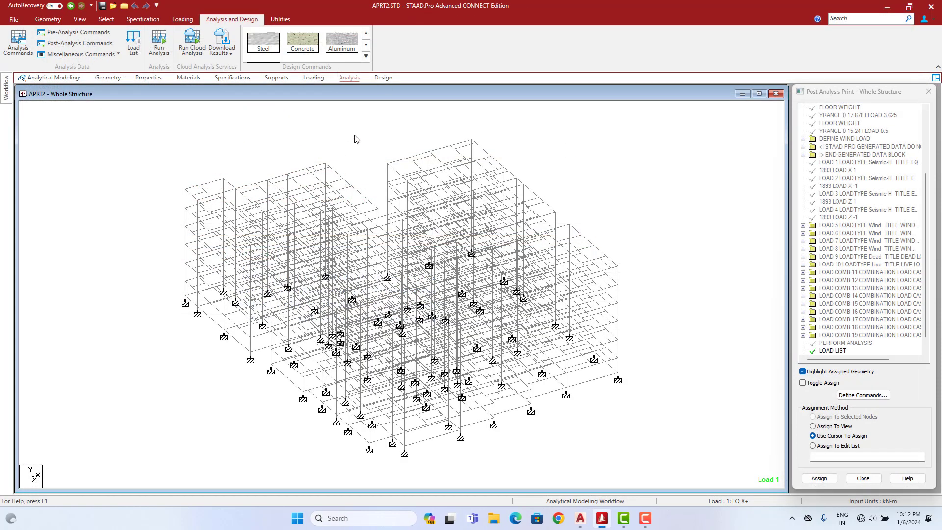
- Scan the structure for zero-length members and delete beams 1433, 4048, 4049 and 4050
left_click(281, 19)
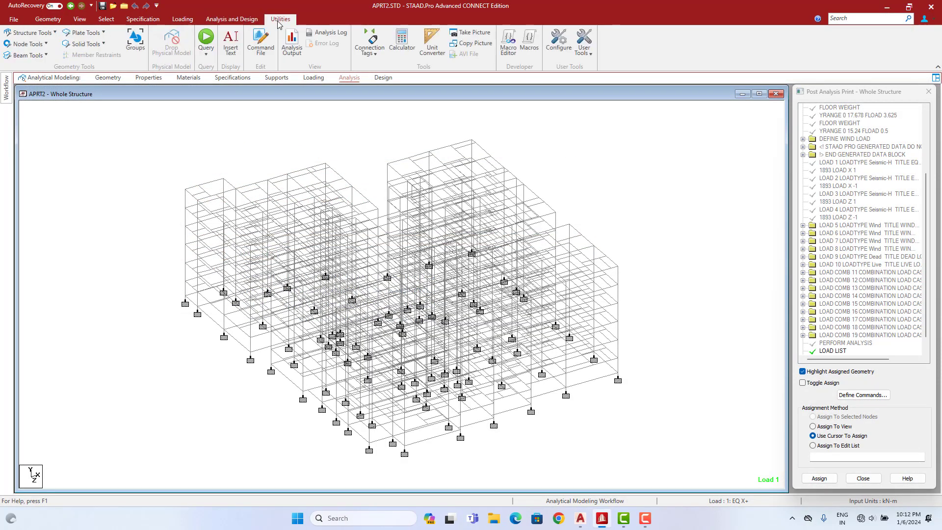
left_click(31, 55)
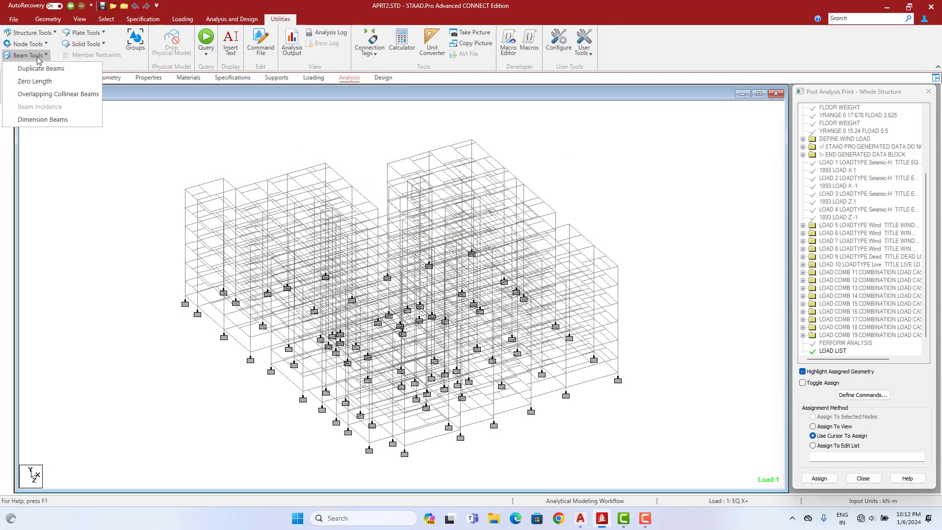
left_click(51, 82)
left_click(433, 275)
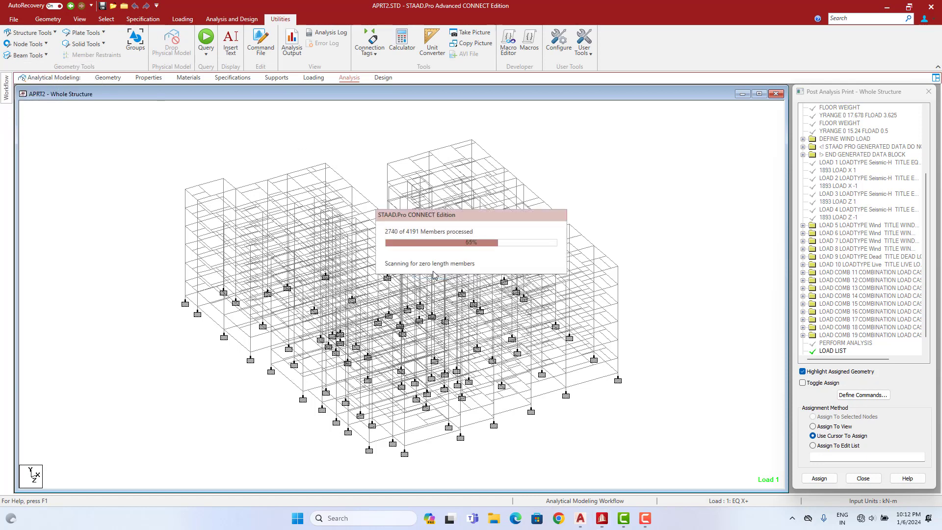
left_click(152, 144)
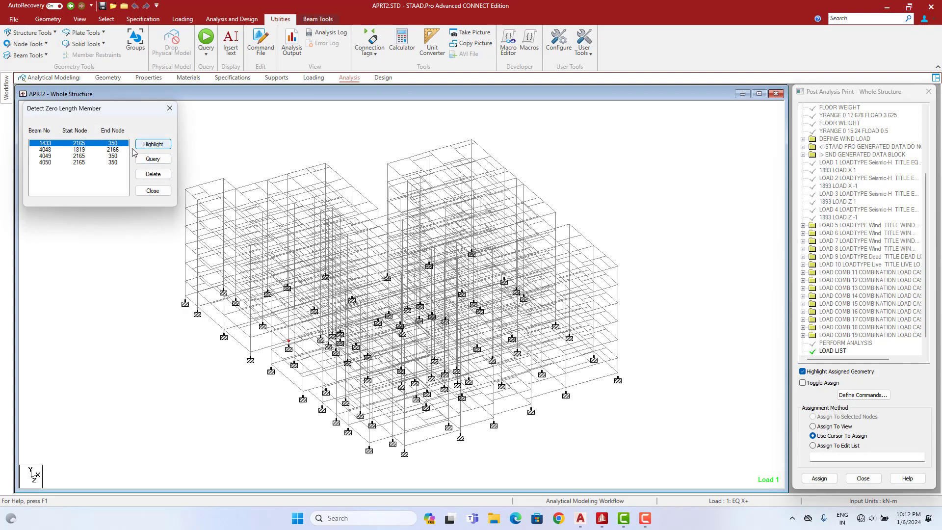
left_click(153, 174)
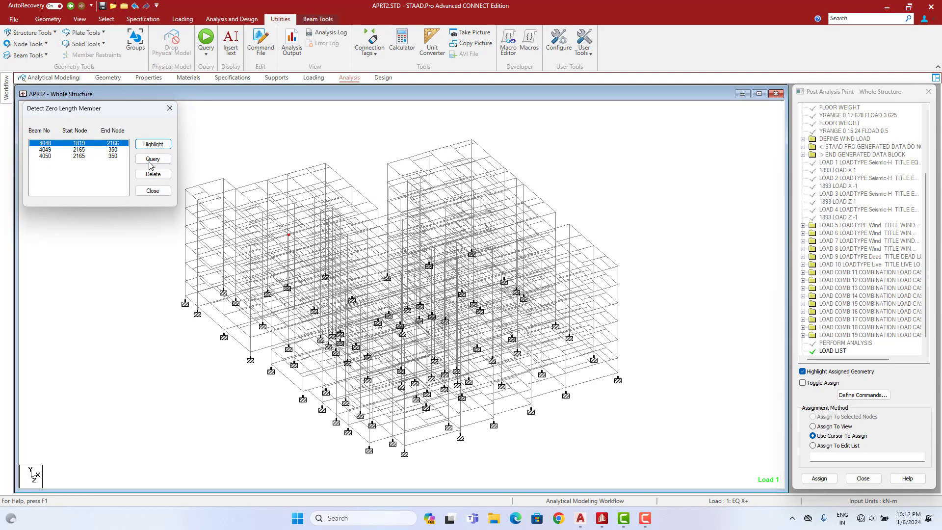
left_click(153, 174)
left_click(153, 174)
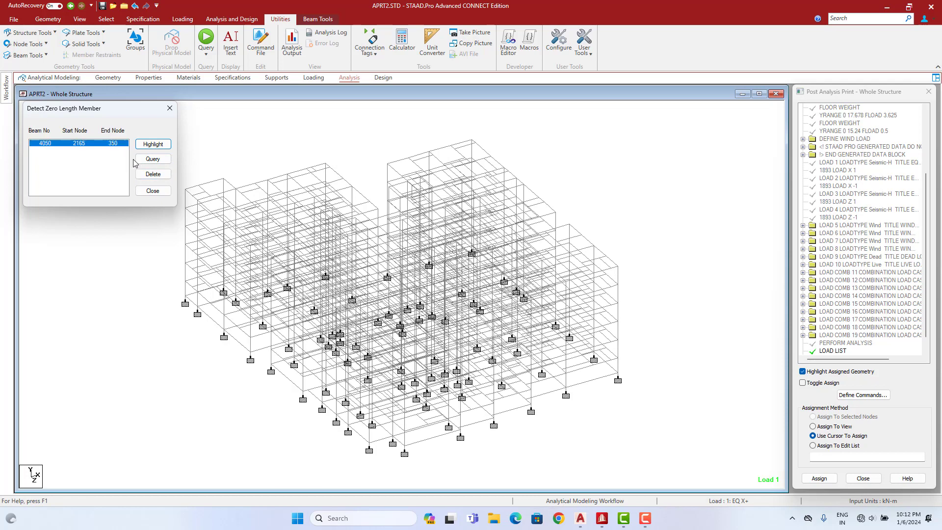
left_click(152, 174)
left_click(169, 108)
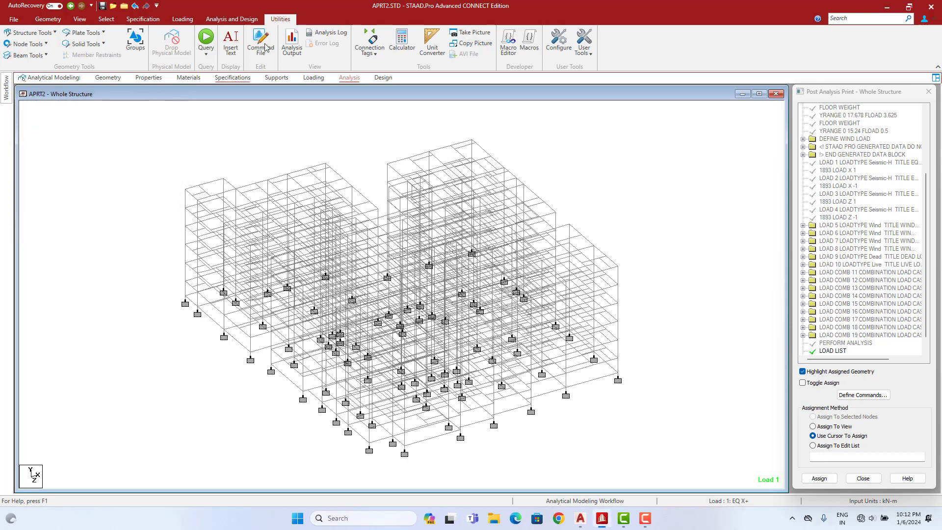
- Scan the structure for duplicate beams and remove all the duplicates from the model
left_click(38, 55)
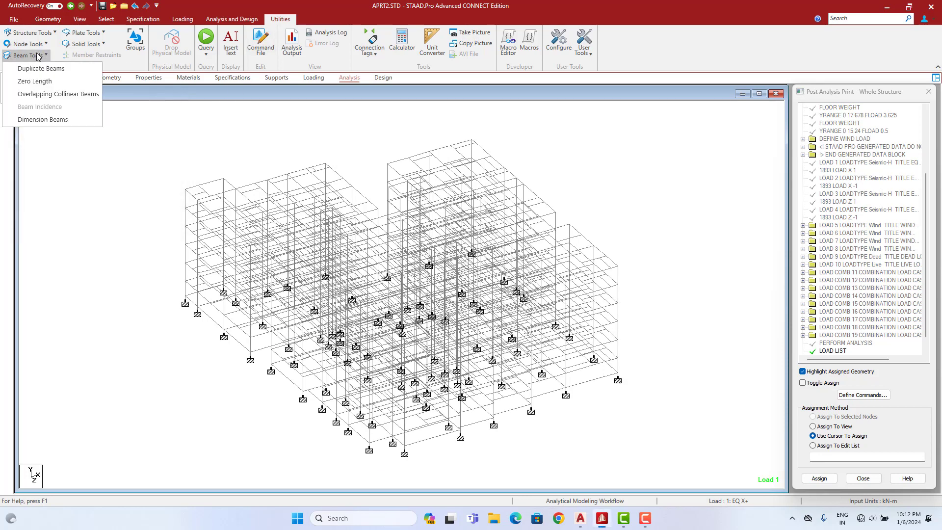
left_click(41, 68)
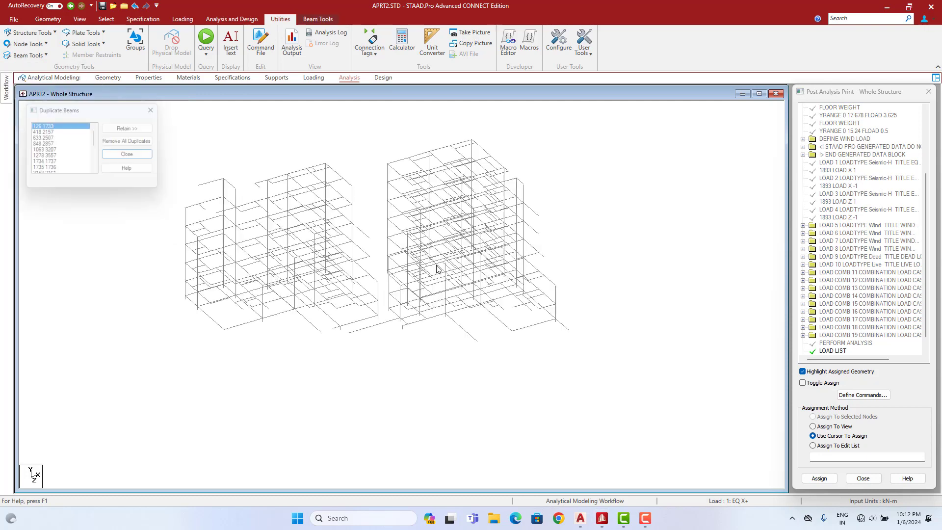
left_click(134, 142)
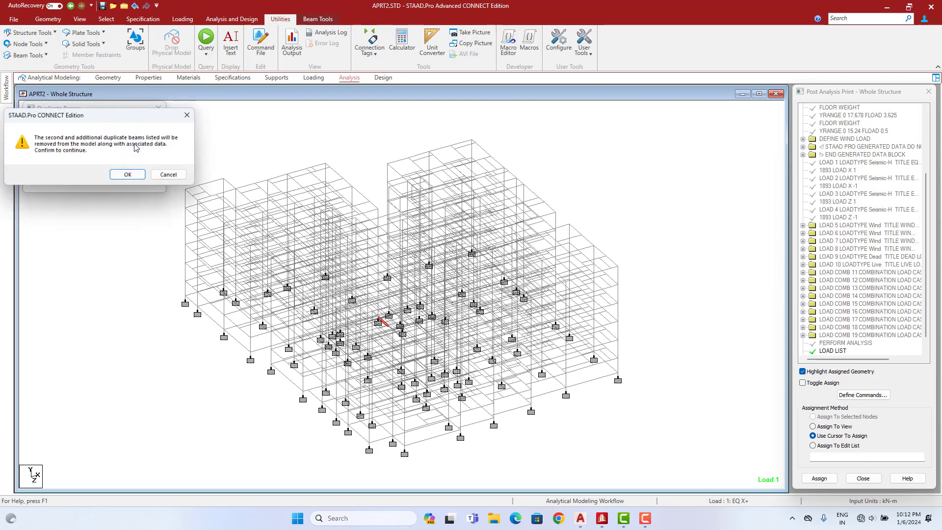
left_click(131, 175)
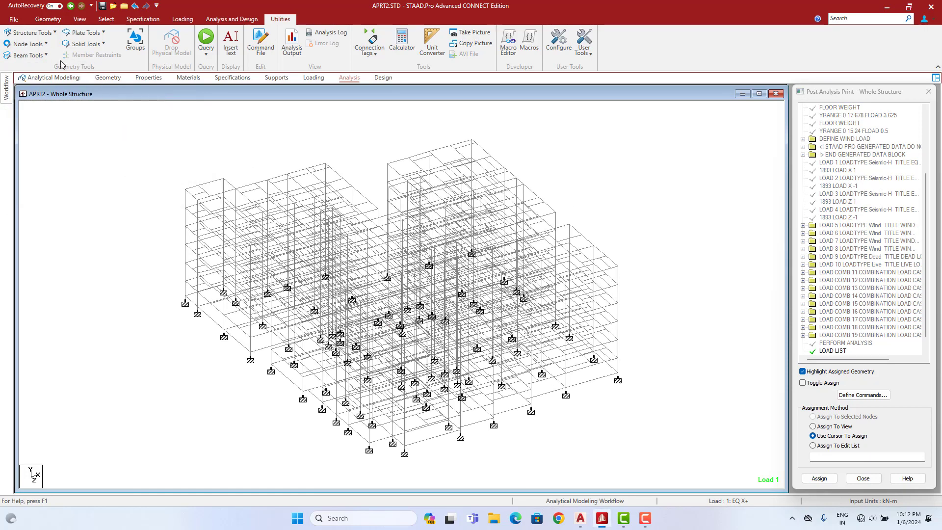
- List the duplicate nodes in the structure and remove all the duplicates along with their associated data
left_click(28, 44)
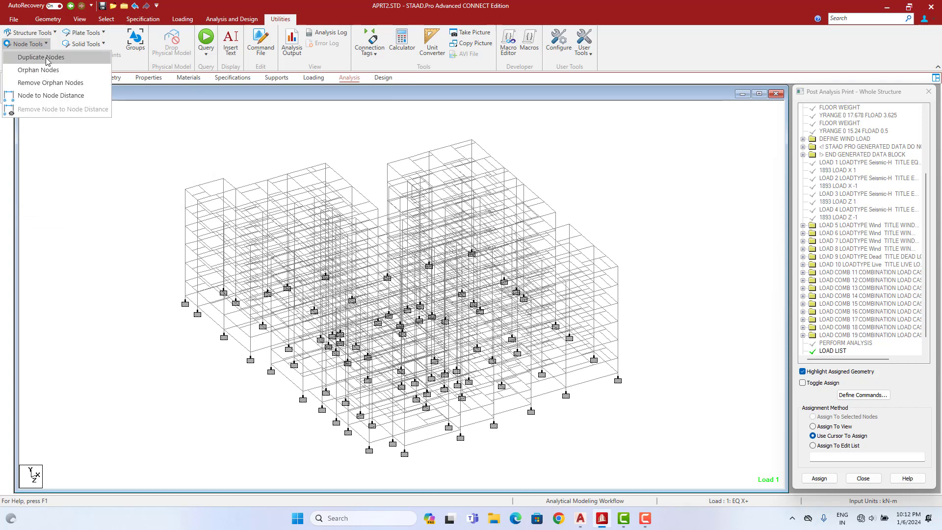
left_click(41, 57)
left_click(436, 275)
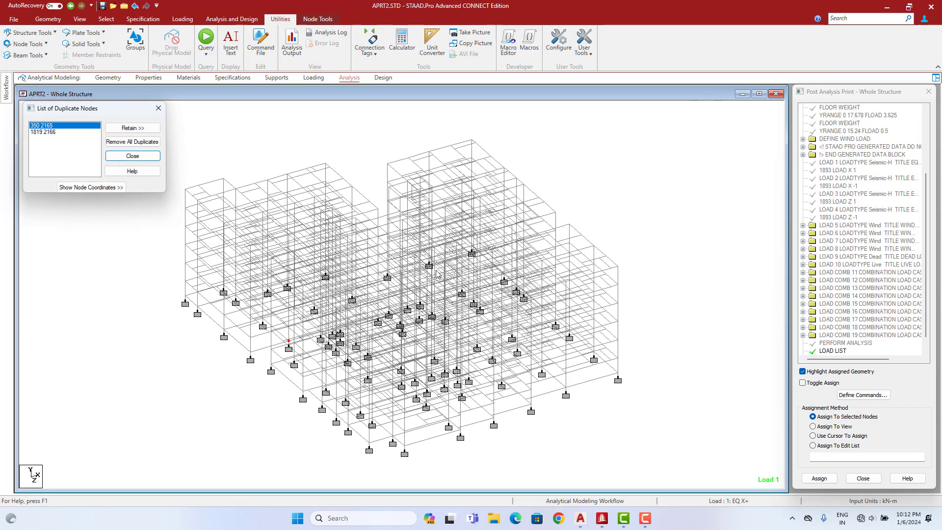
left_click(130, 149)
left_click(130, 175)
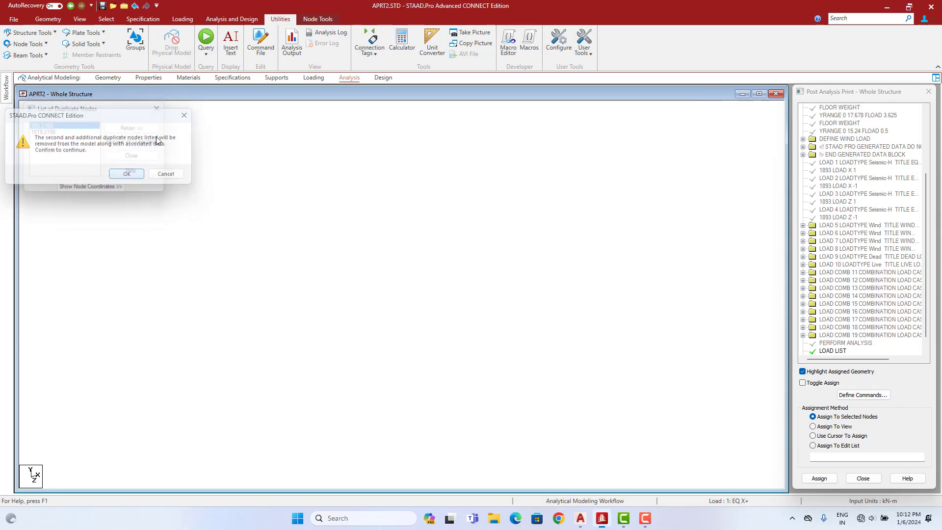
- Rerun the analysis and review the warnings in its output file's error list
left_click(231, 19)
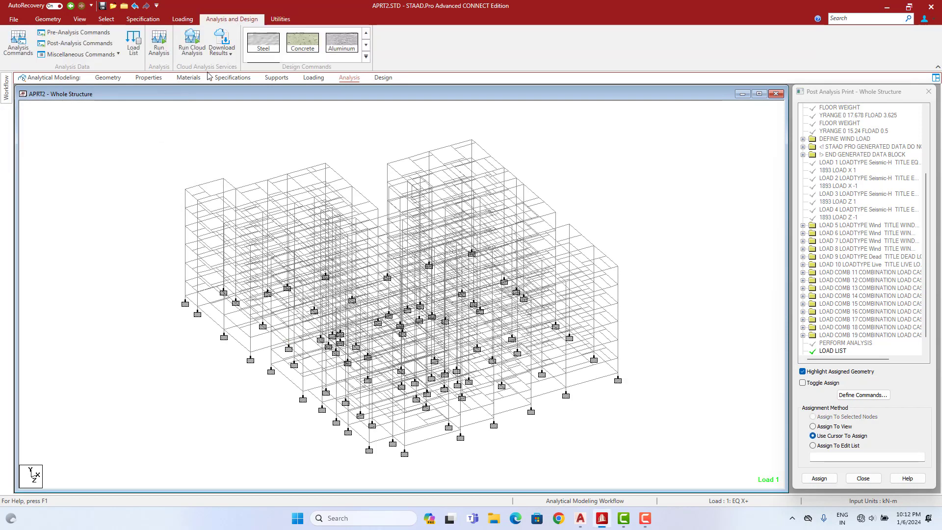
left_click(159, 44)
left_click(418, 307)
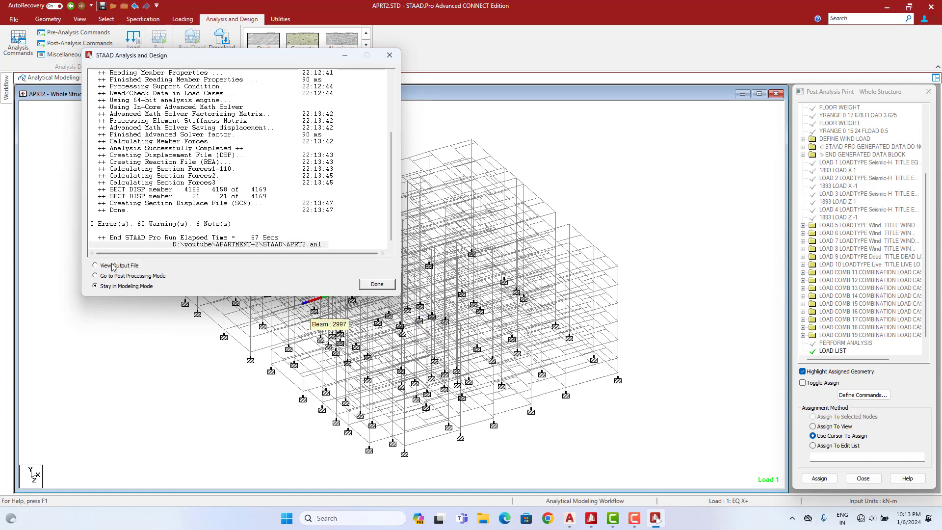
left_click(376, 284)
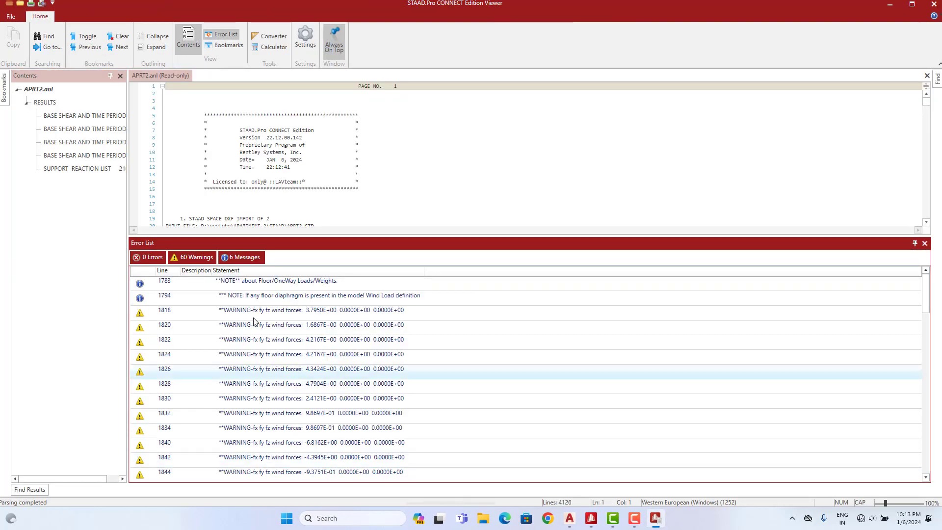
scroll(308, 371, "down", 8)
scroll(311, 378, "up", 5)
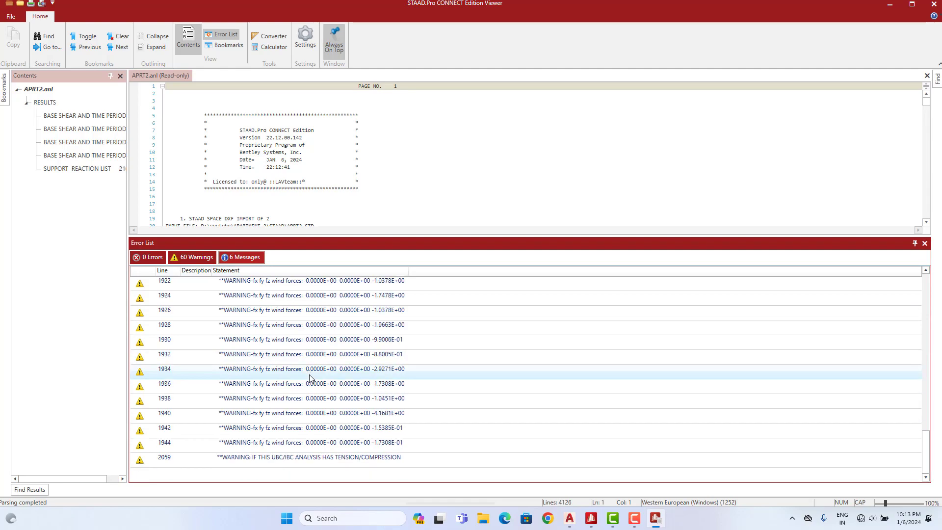
left_click(933, 4)
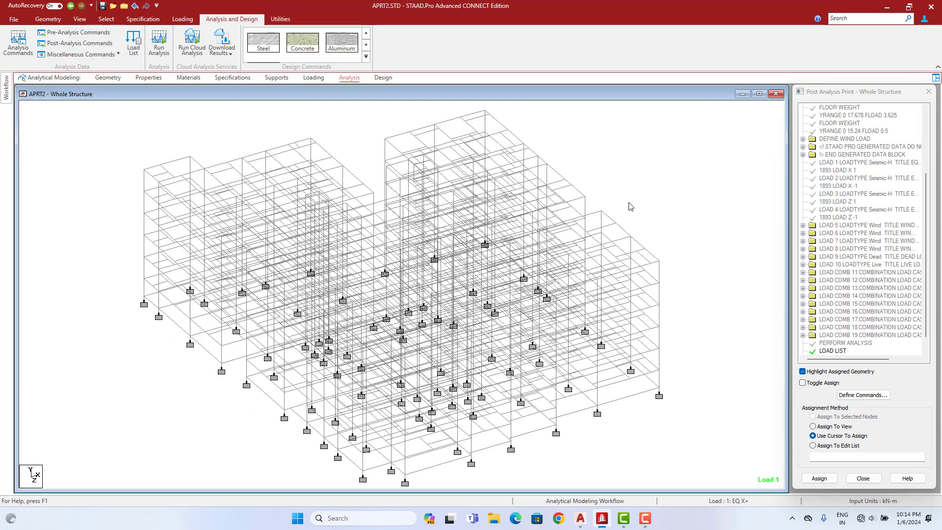
- Switch to the geometry page and view the global Y-direction deflection of base-level beam 252
middle_click_drag(636, 210, 638, 208)
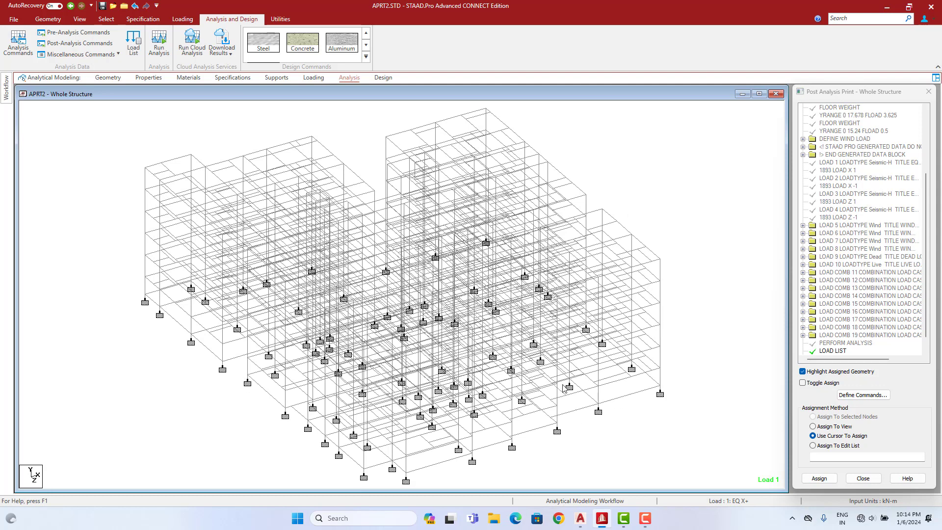
left_click(108, 78)
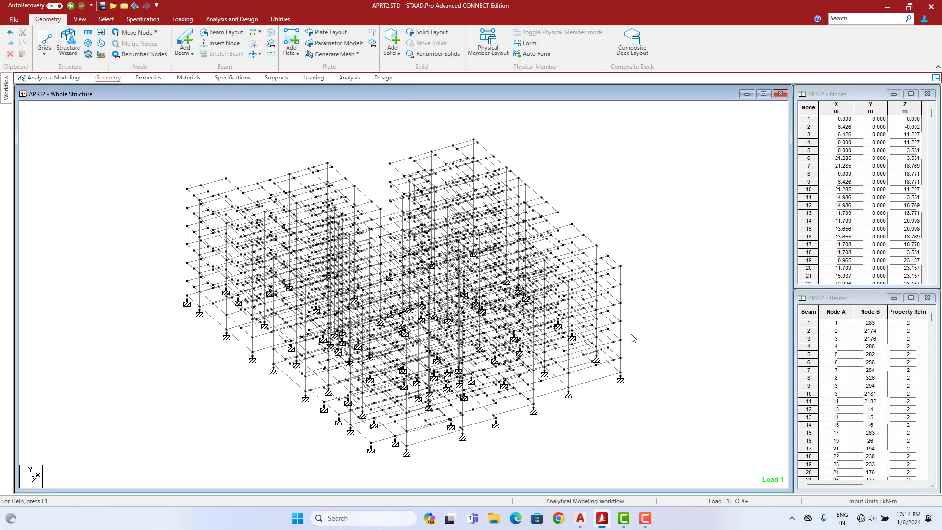
double_click(595, 381)
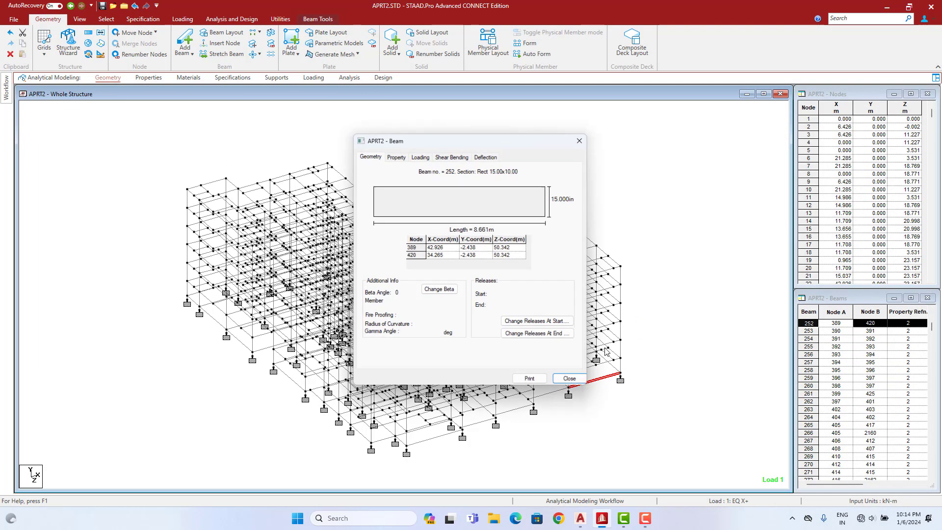
left_click(488, 155)
left_click(549, 326)
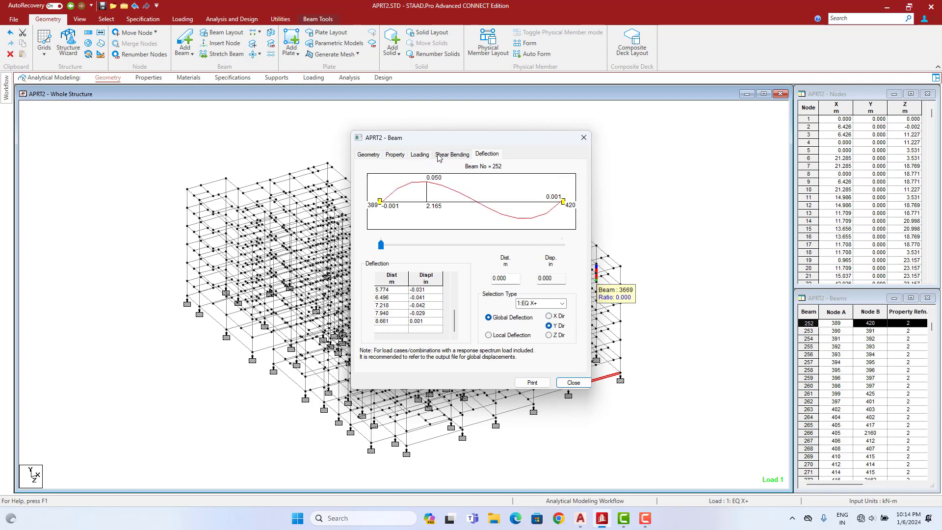
- View beam 252's Bending-Y and Shear-Z diagrams, set the load case to 9: DEAD LOAD, and close the beam details
left_click(451, 155)
left_click(548, 330)
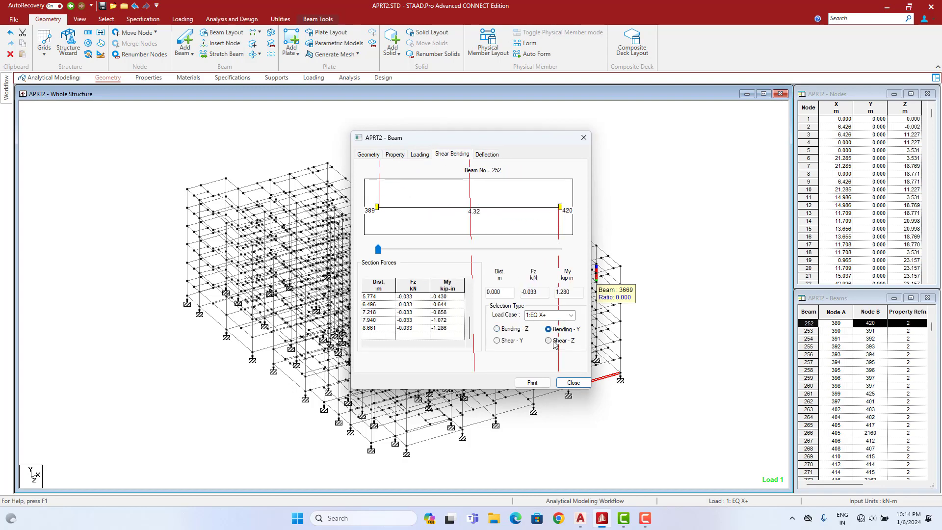
left_click(555, 339)
left_click(571, 315)
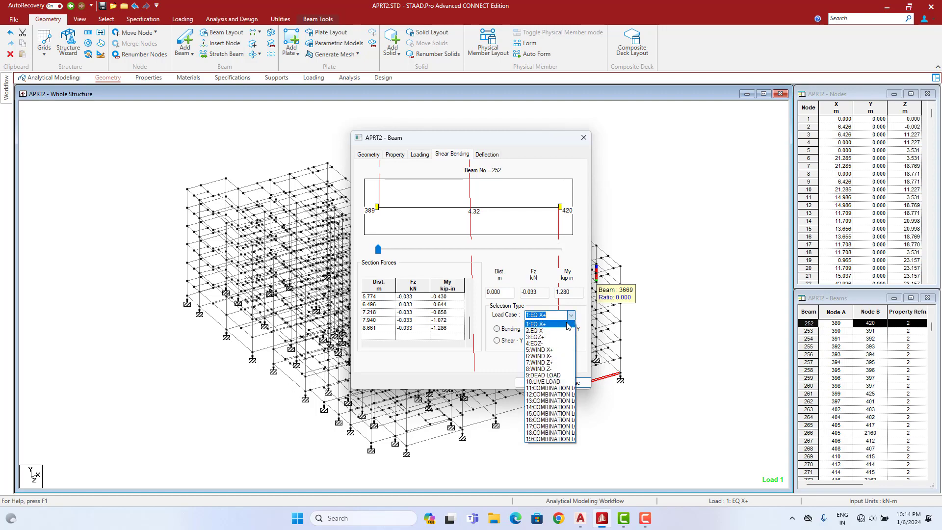
left_click(543, 375)
left_click(583, 138)
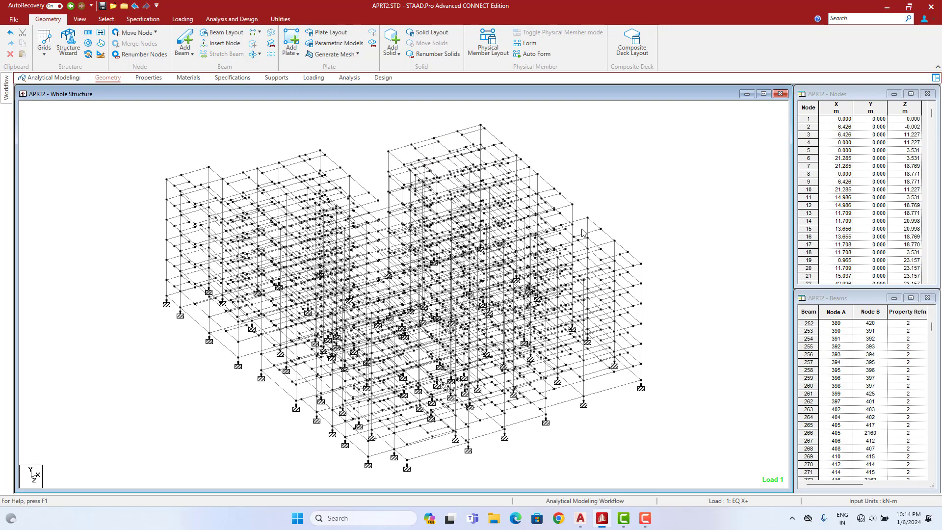